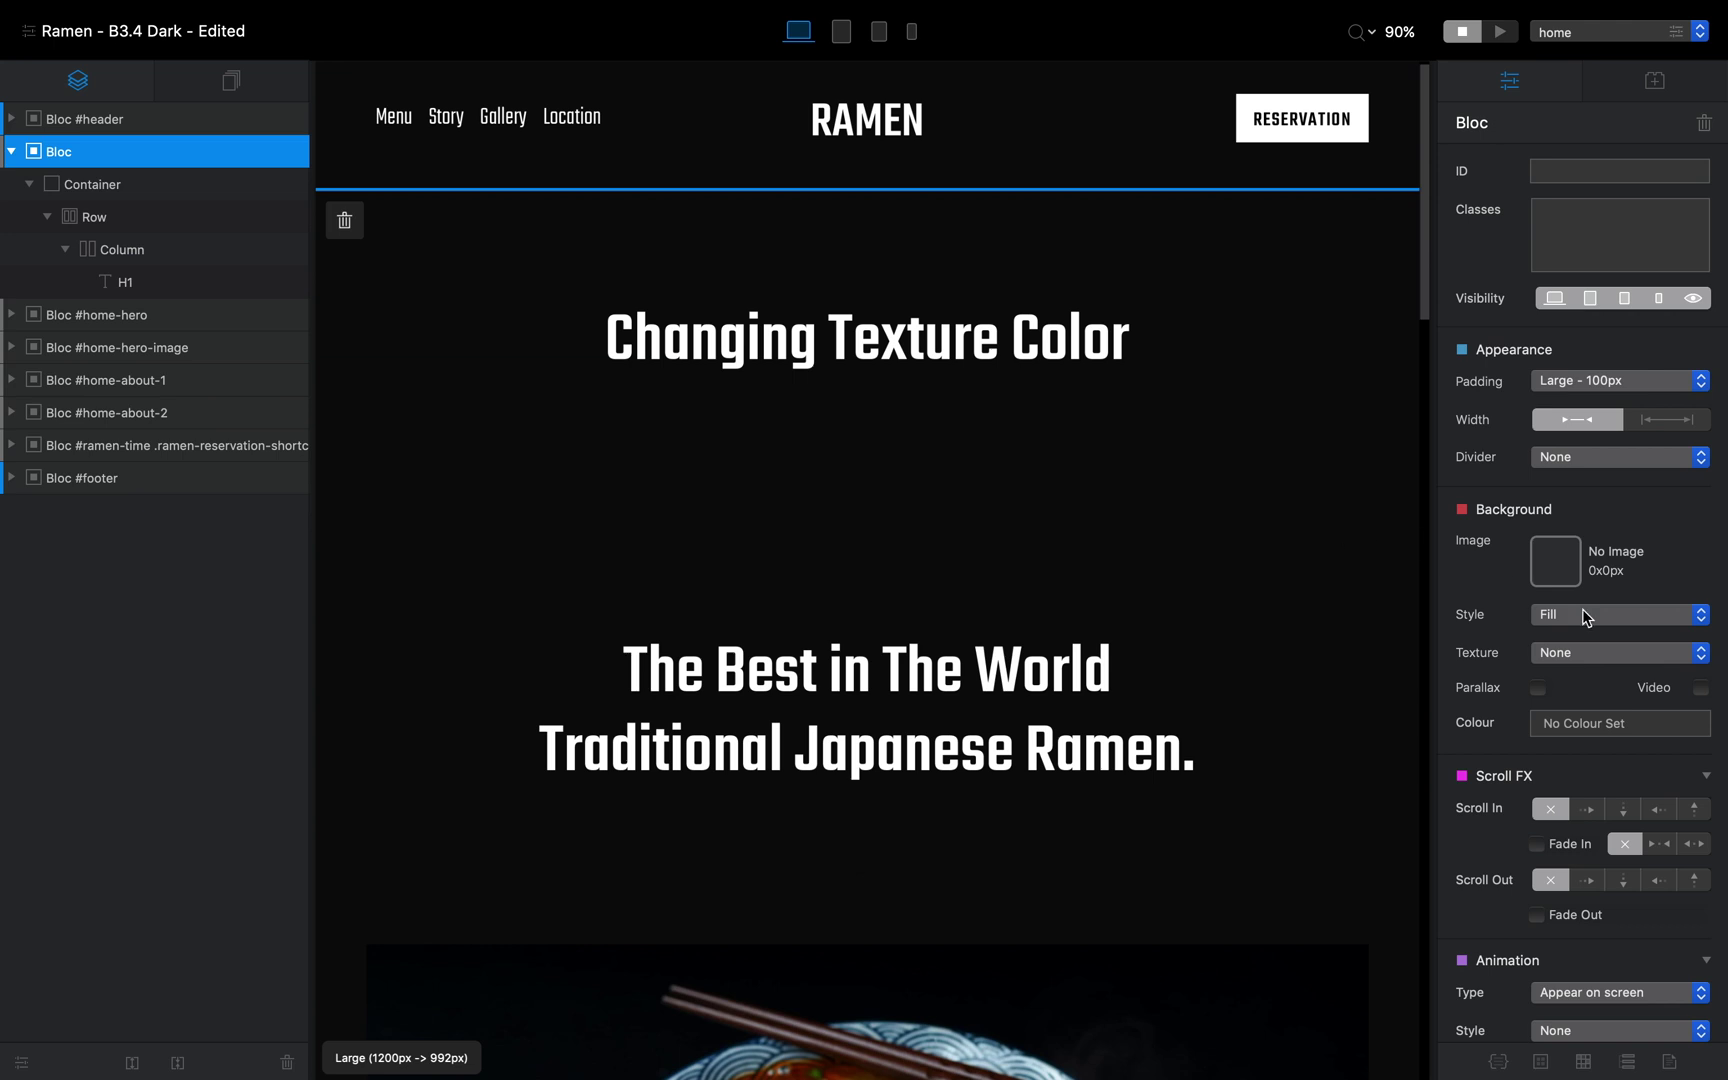
Leave the top bloc's texture at None and bring up the project's image assets
{"action": "left_click", "coordinate": [1625, 654]}
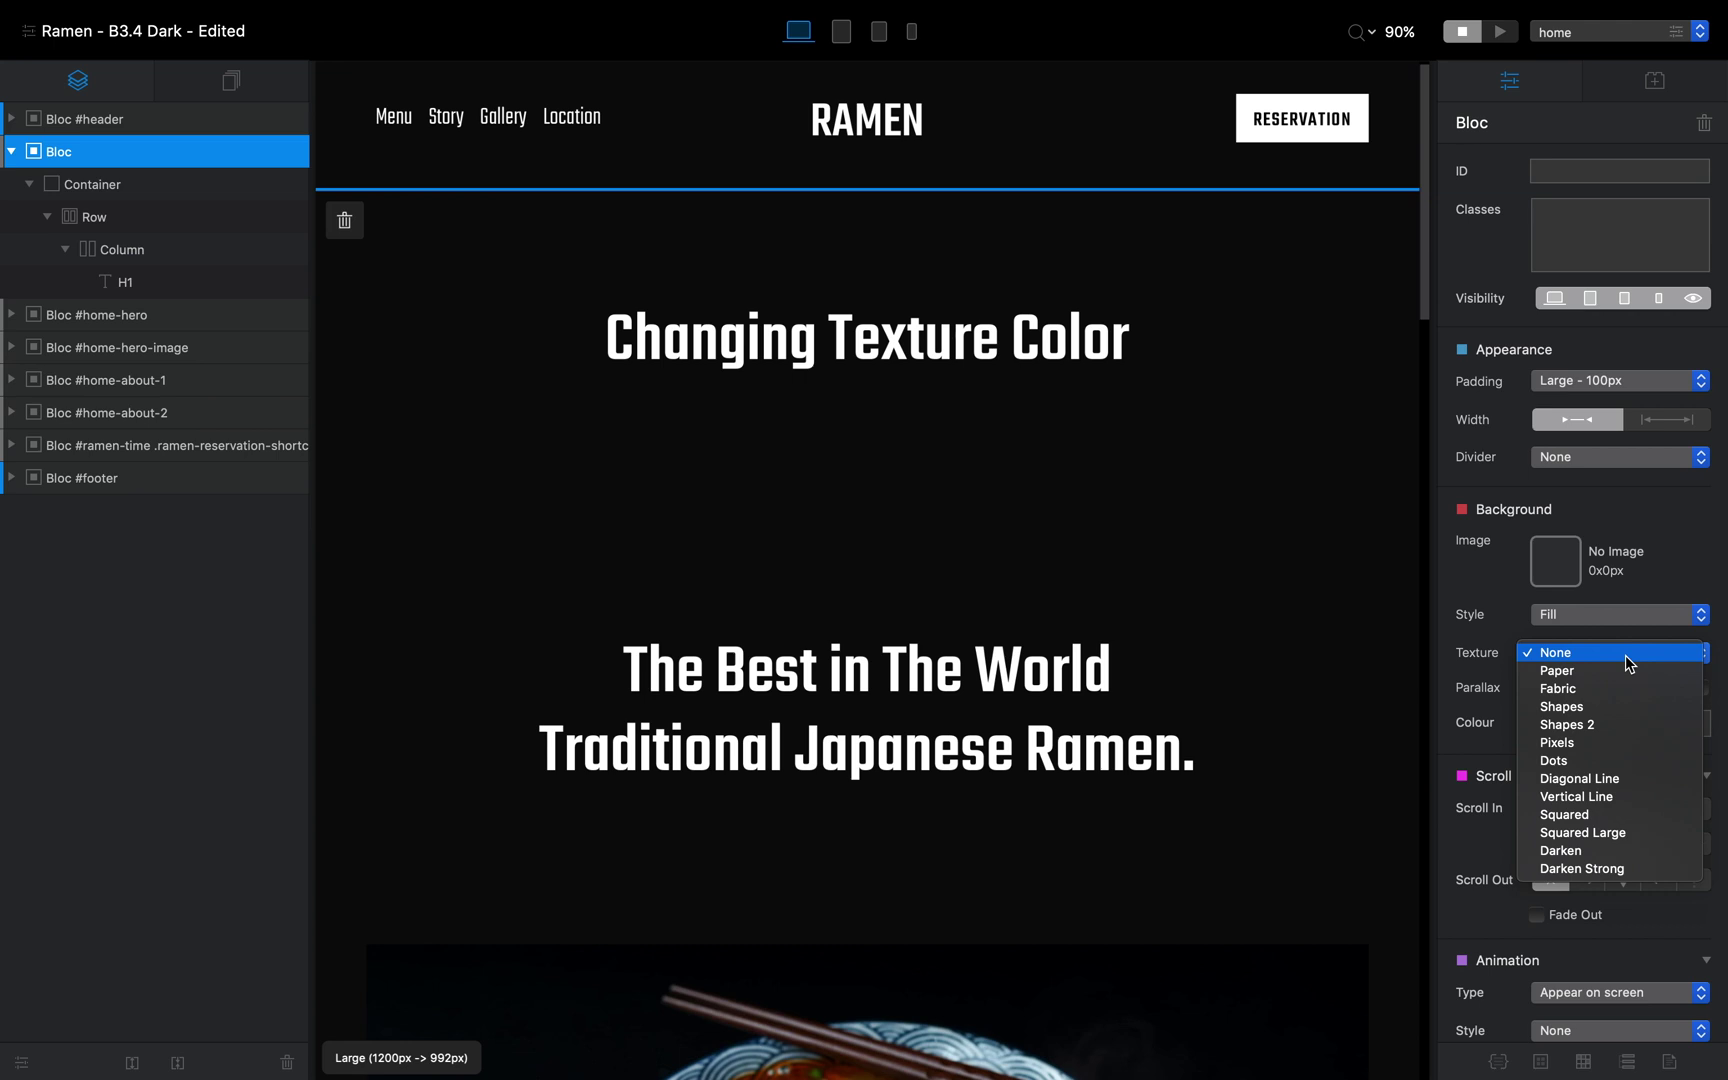
{"action": "left_click", "coordinate": [1145, 233]}
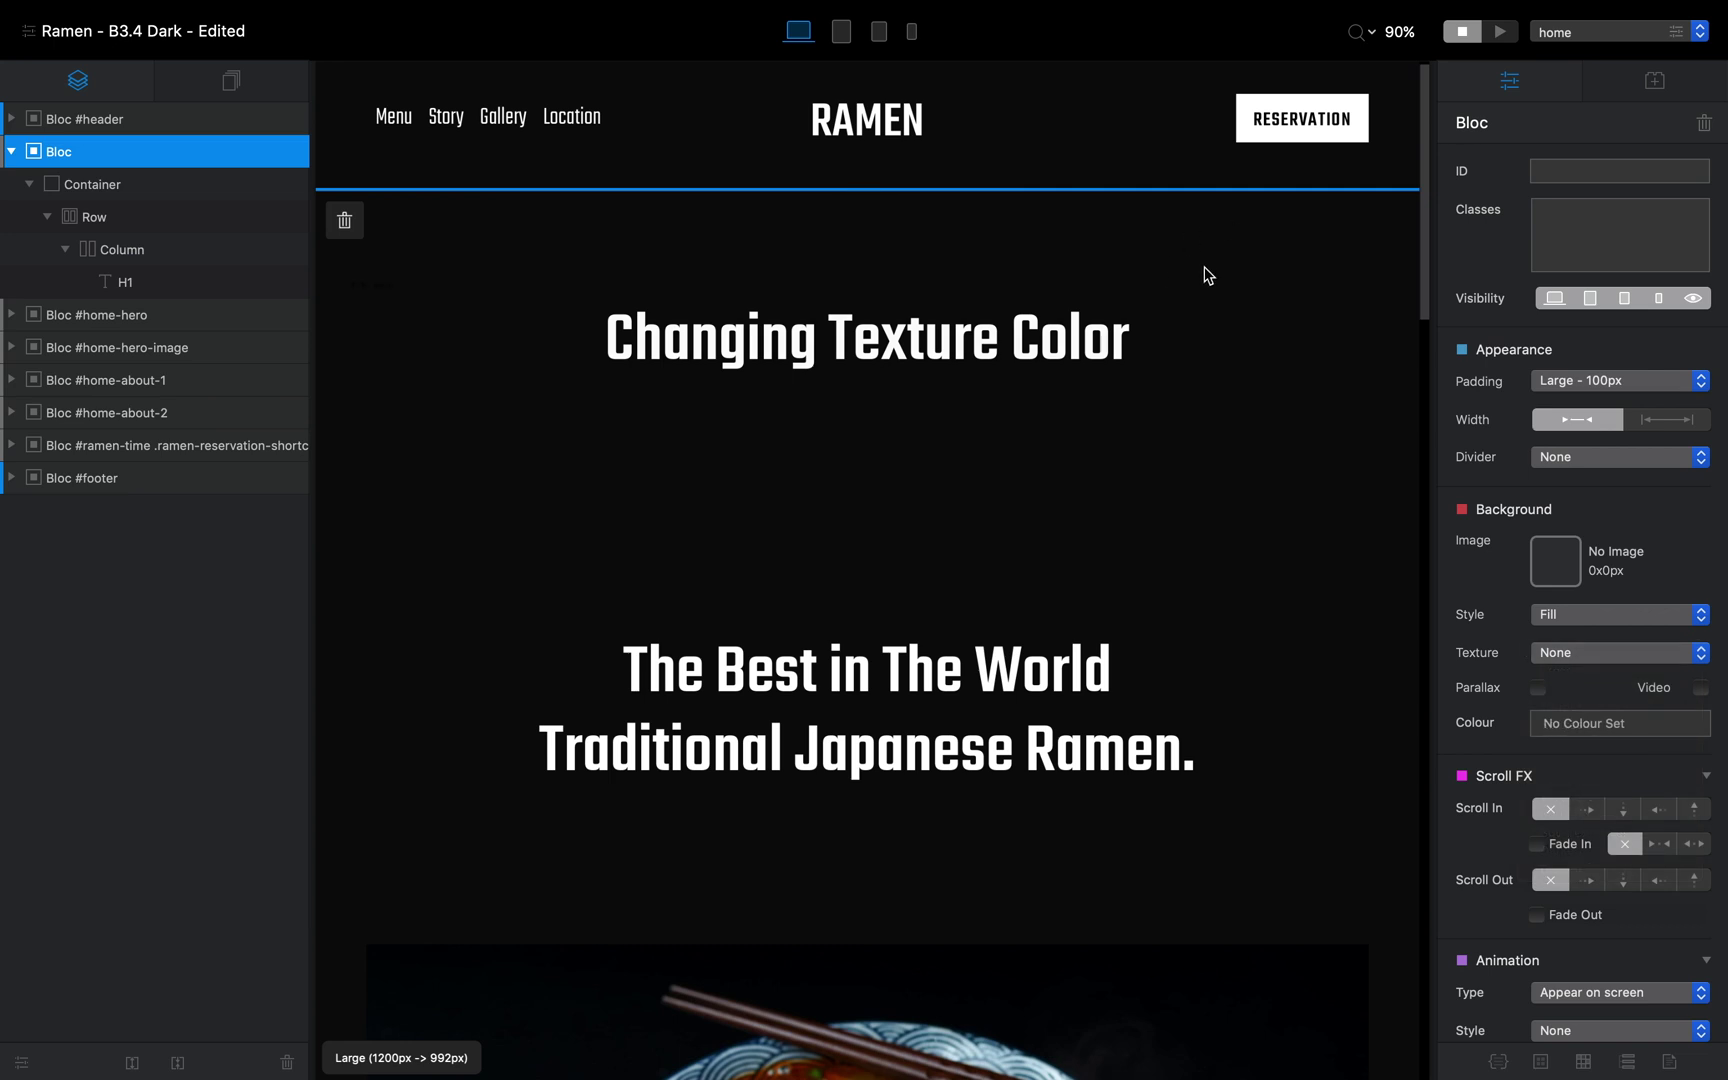
{"action": "key", "text": "super+shift+a"}
Try ramen 12 and ramen 5, then settle on ramen 10.jpg as the bloc background
{"action": "left_click_drag", "start_coordinate": [1138, 88], "coordinate": [1083, 594]}
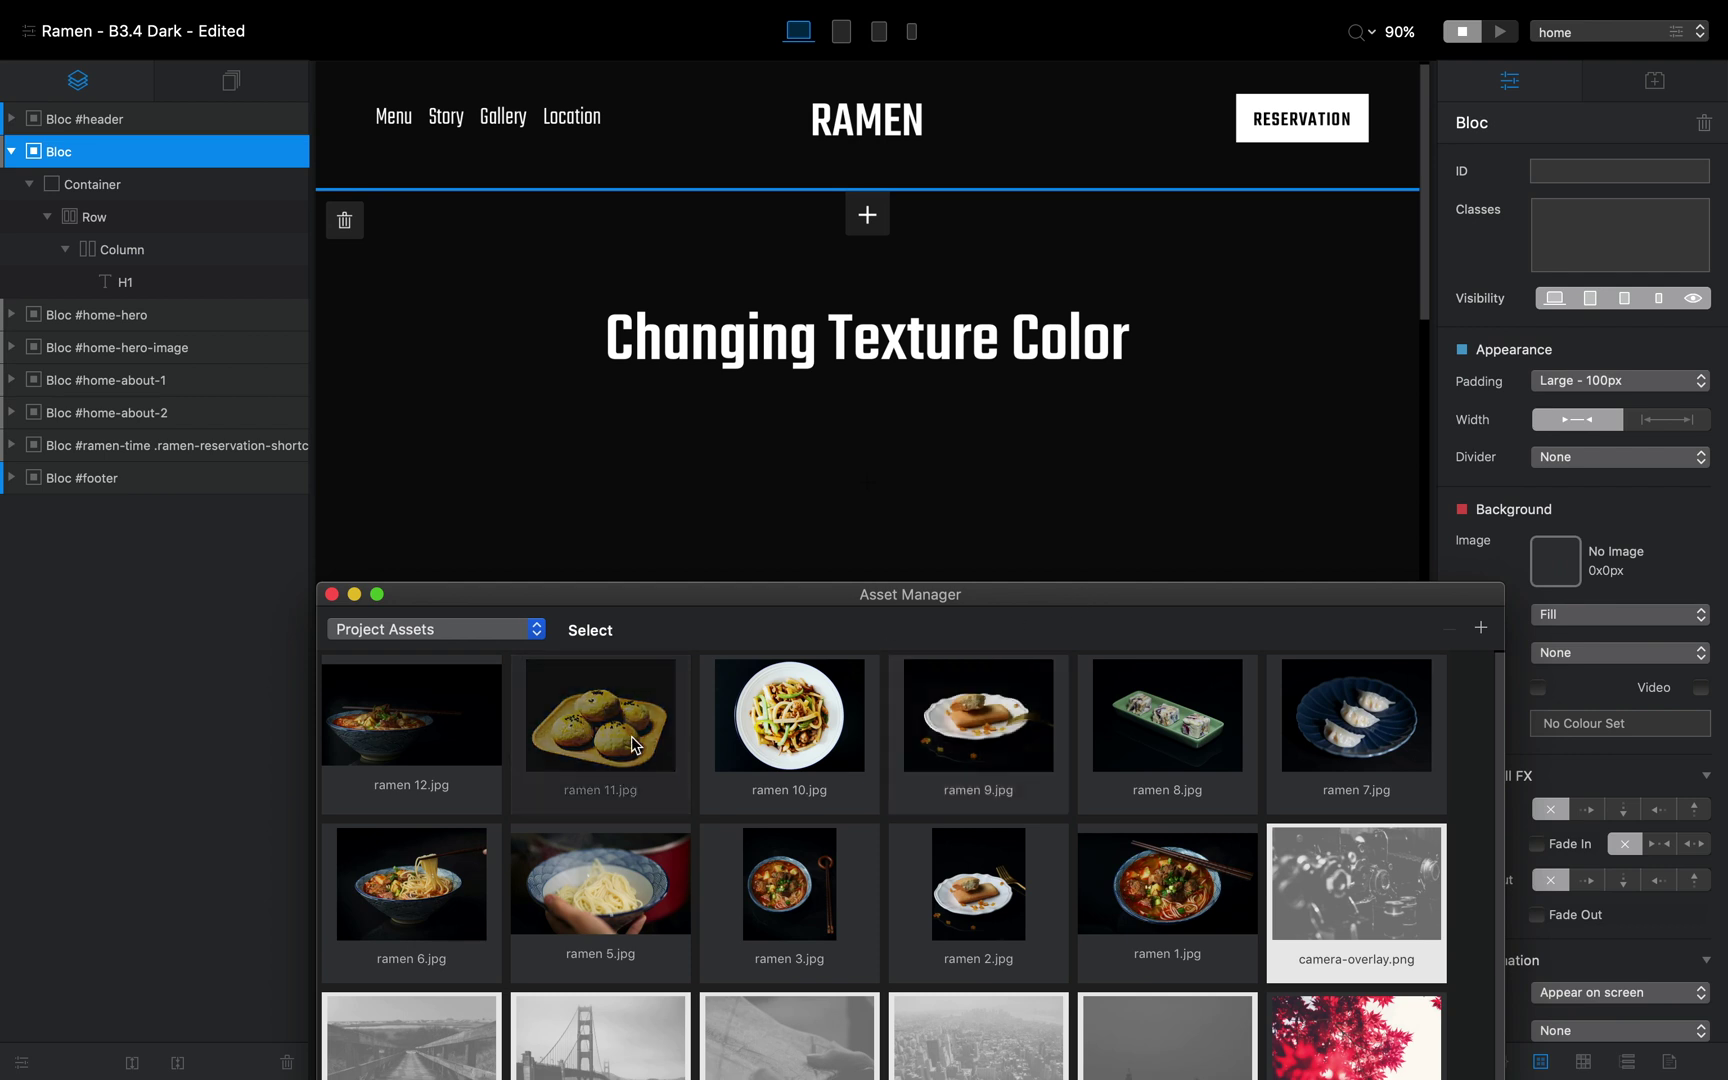
{"action": "left_click", "coordinate": [453, 736]}
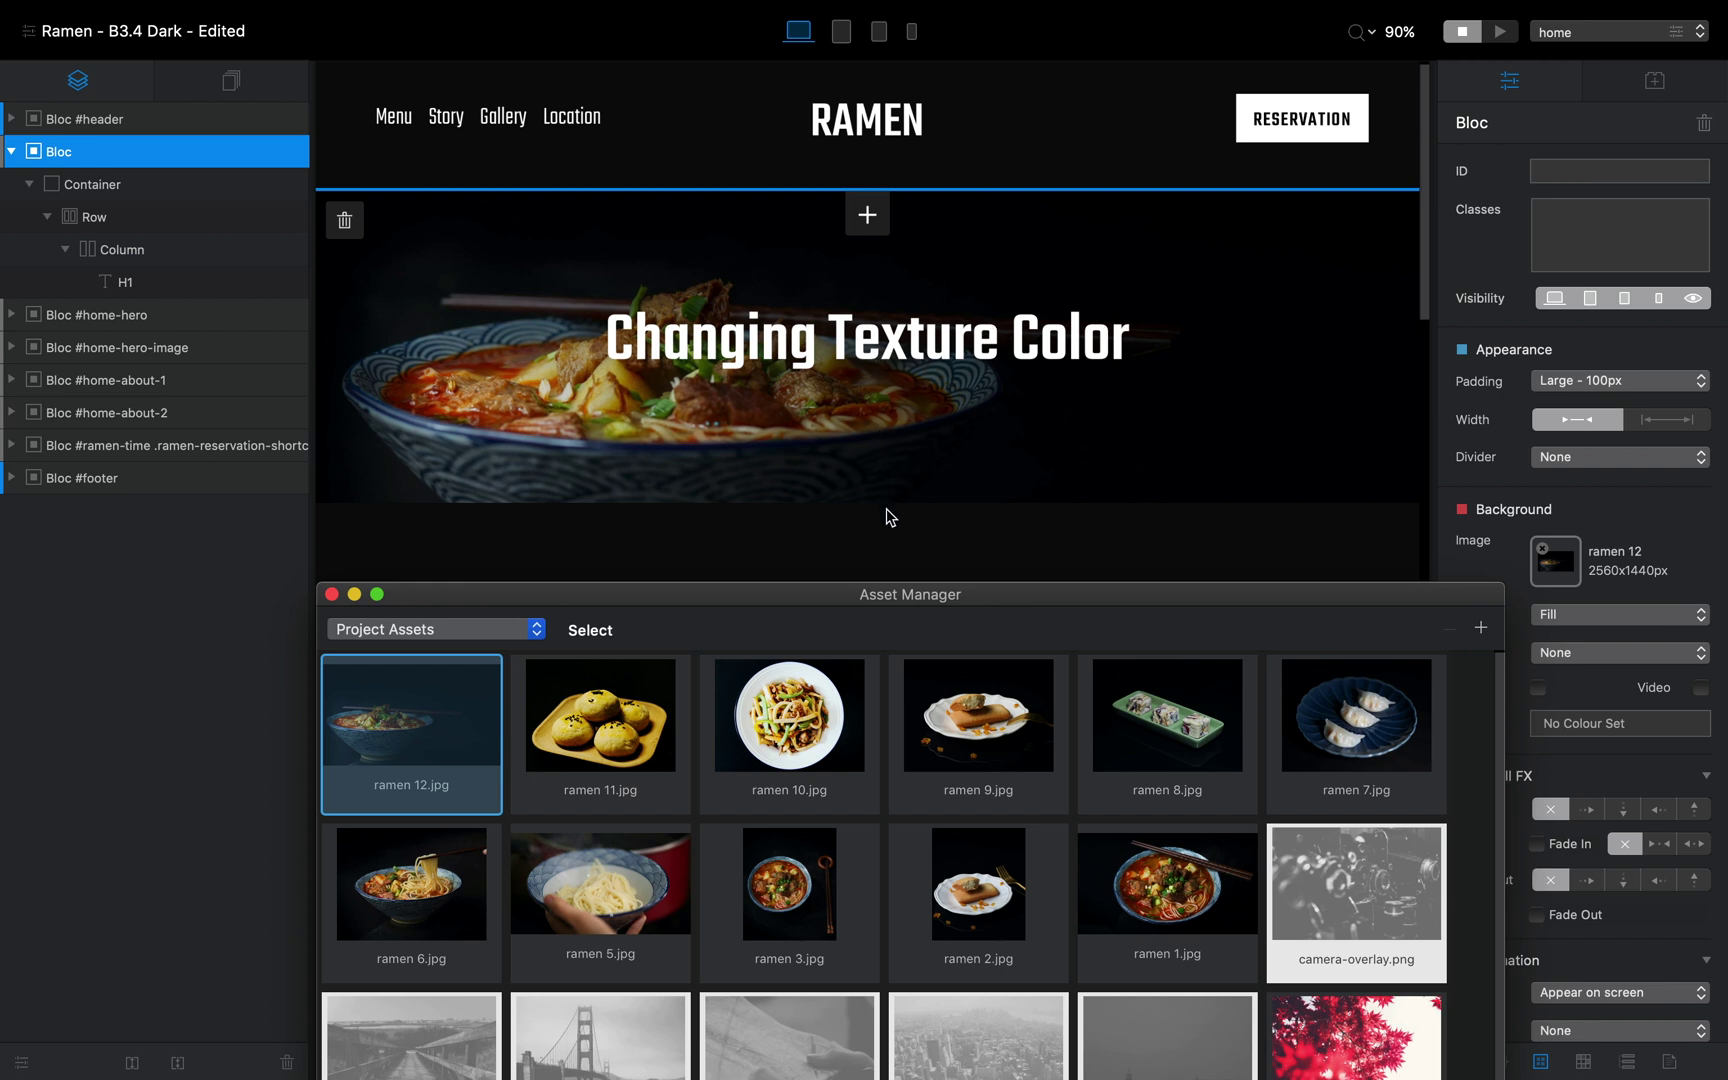
{"action": "left_click", "coordinate": [590, 882]}
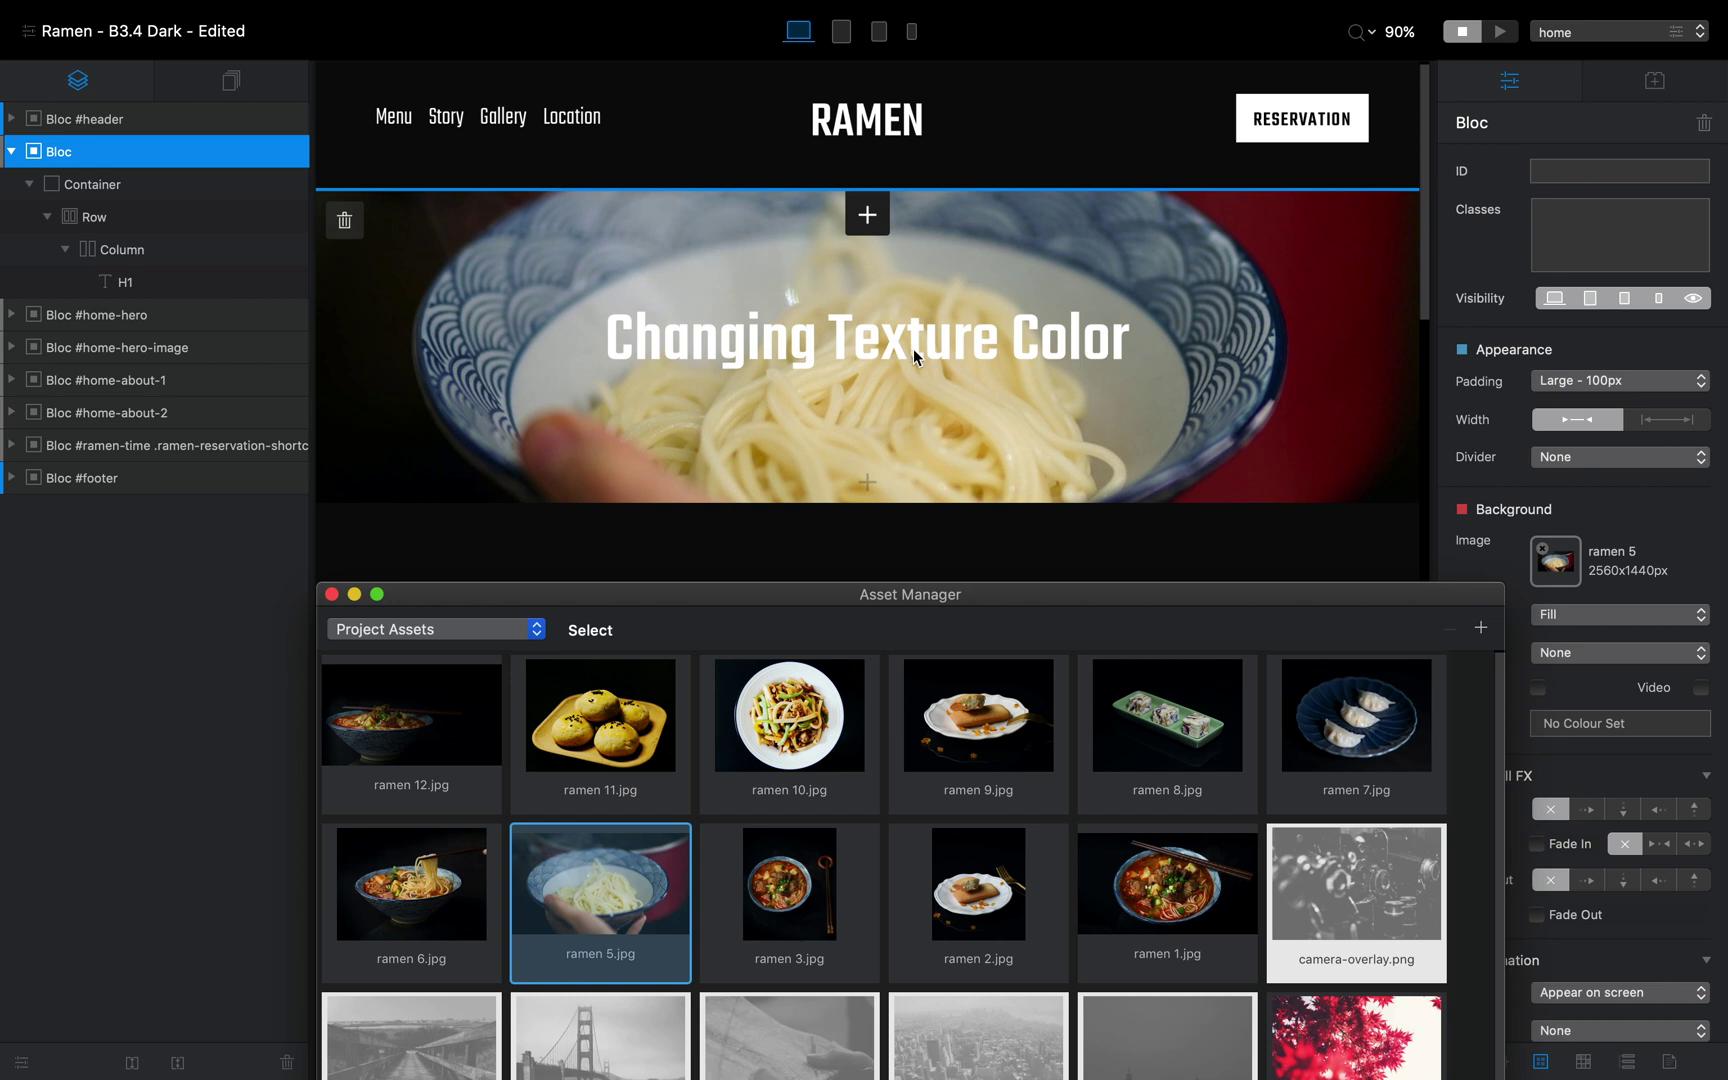
{"action": "left_click", "coordinate": [760, 731]}
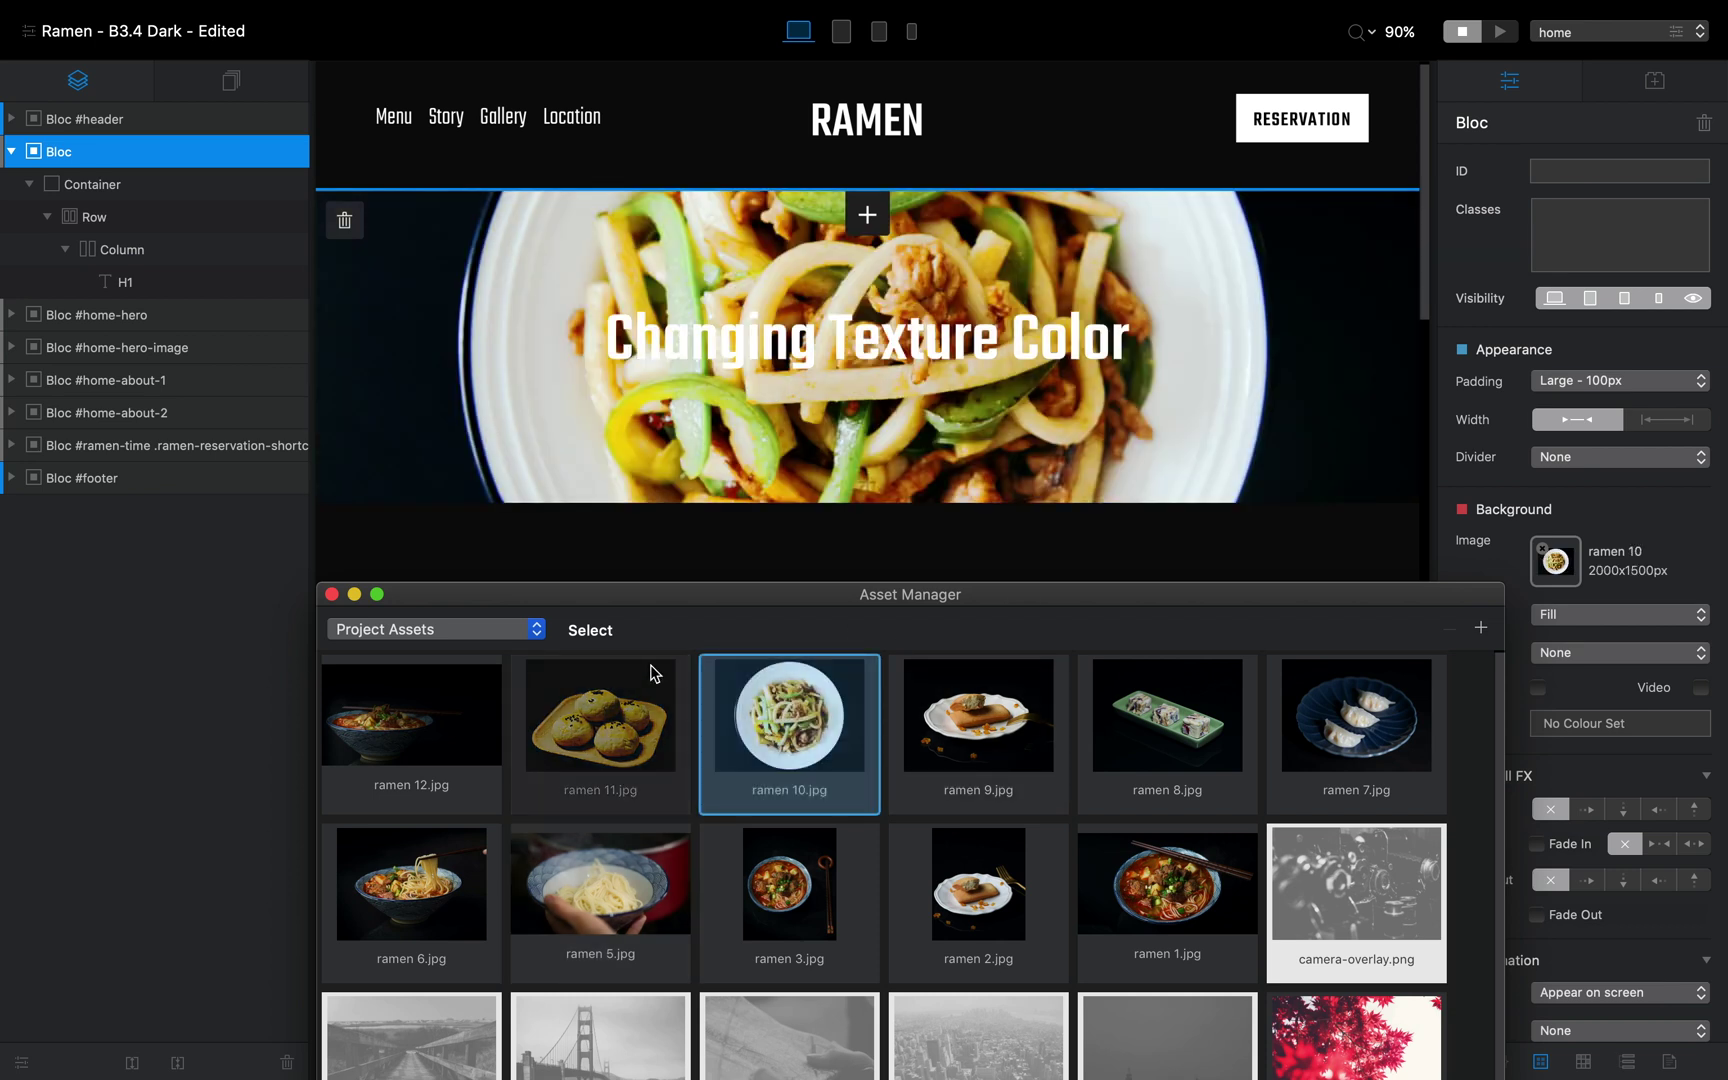
{"action": "left_click", "coordinate": [332, 595]}
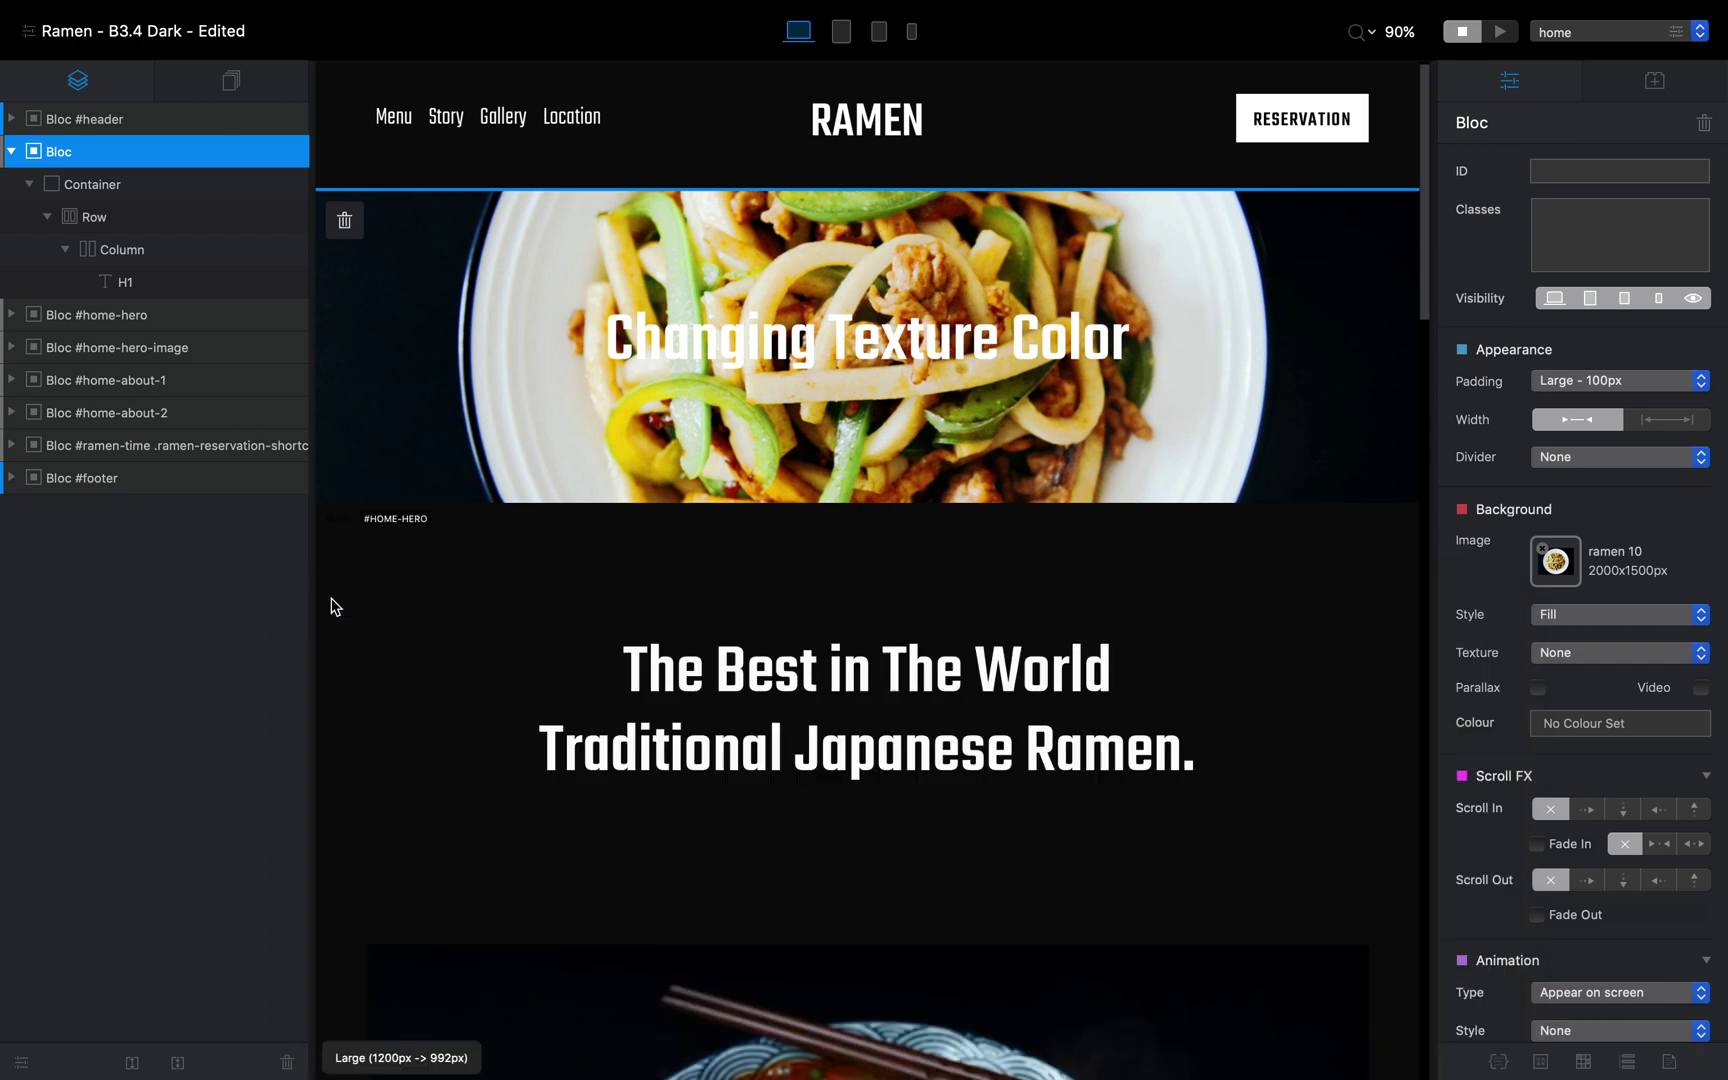
{"action": "double_click", "coordinate": [1083, 342]}
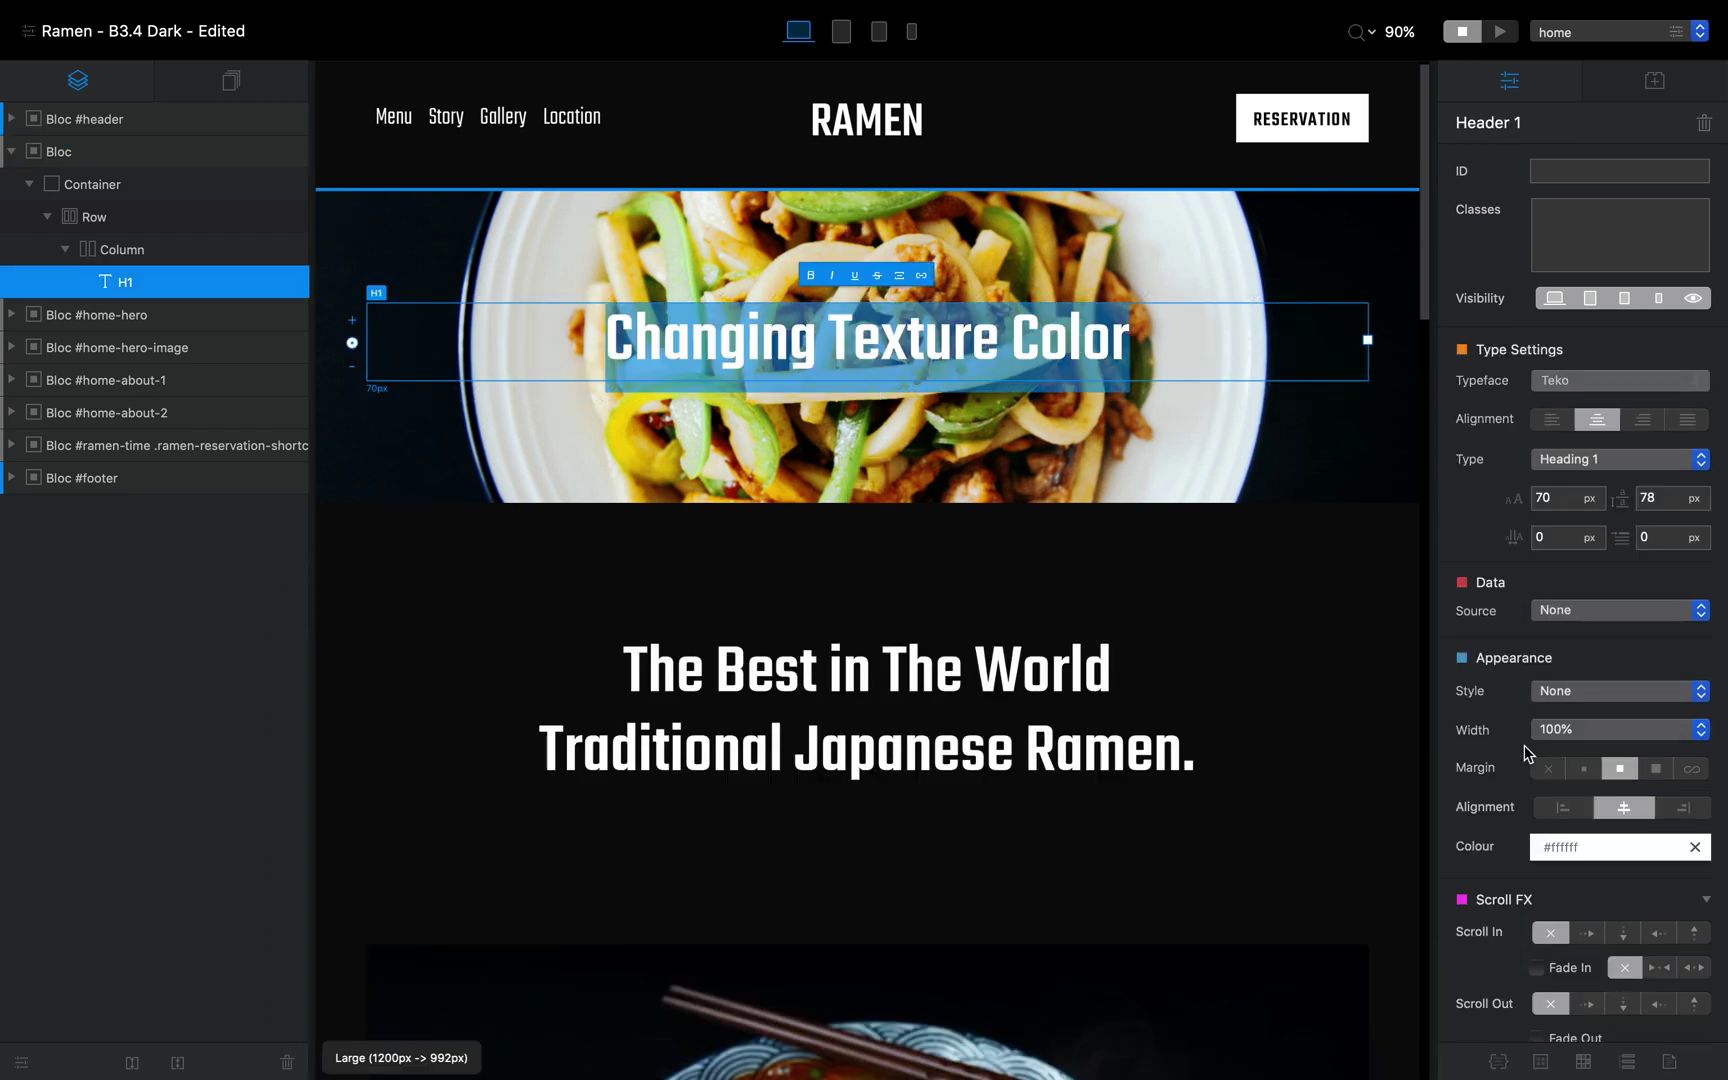
{"action": "left_click", "coordinate": [1593, 843]}
{"action": "left_click", "coordinate": [1204, 522]}
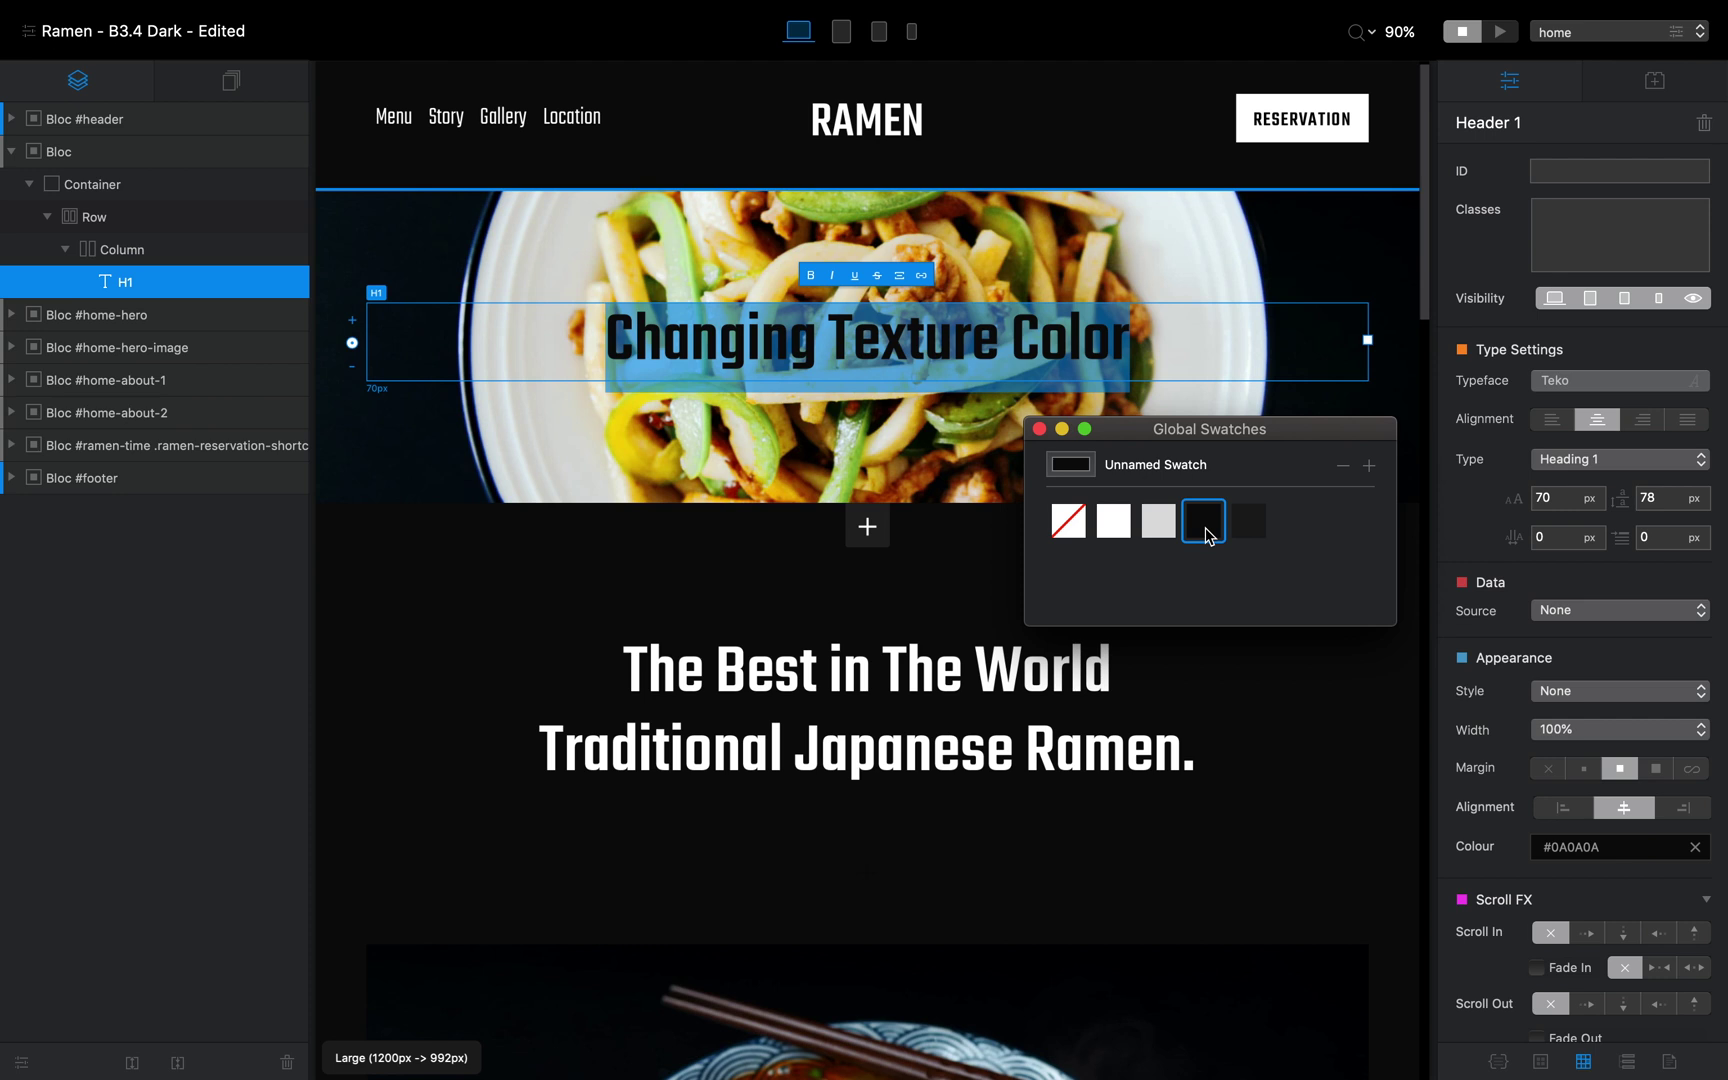
{"action": "left_click", "coordinate": [1298, 219]}
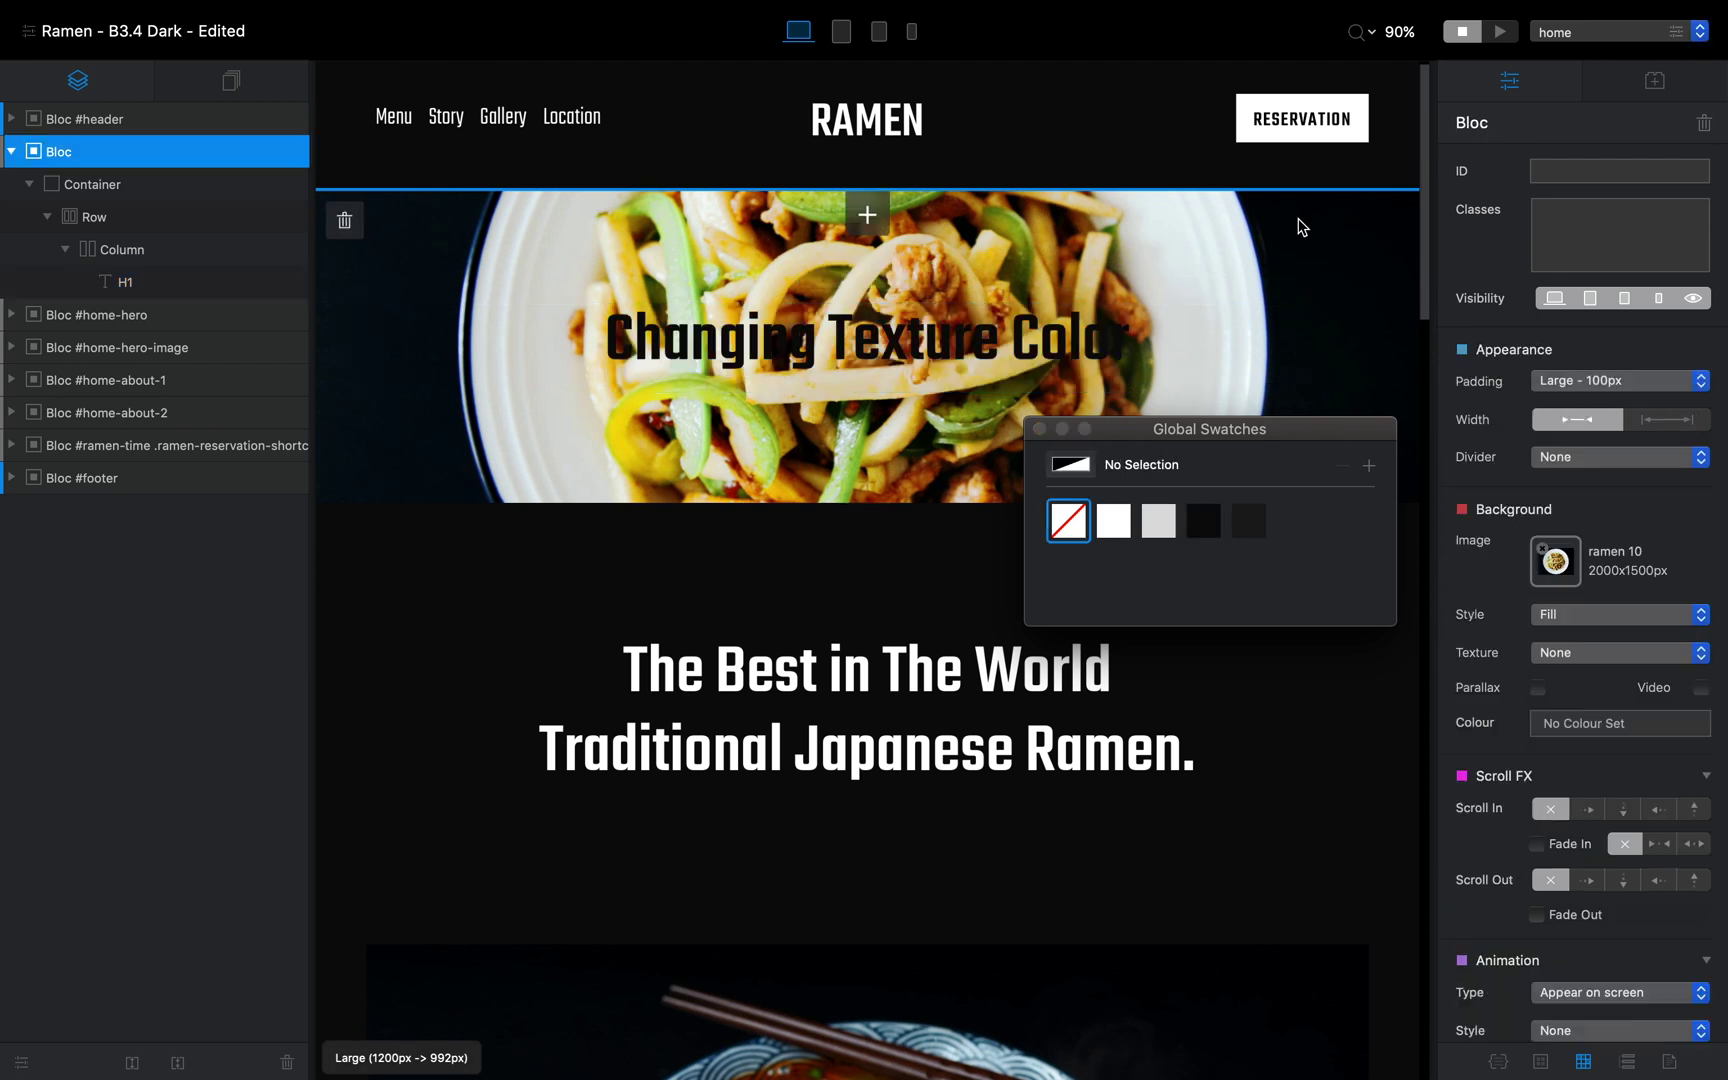
{"action": "left_click", "coordinate": [1075, 370]}
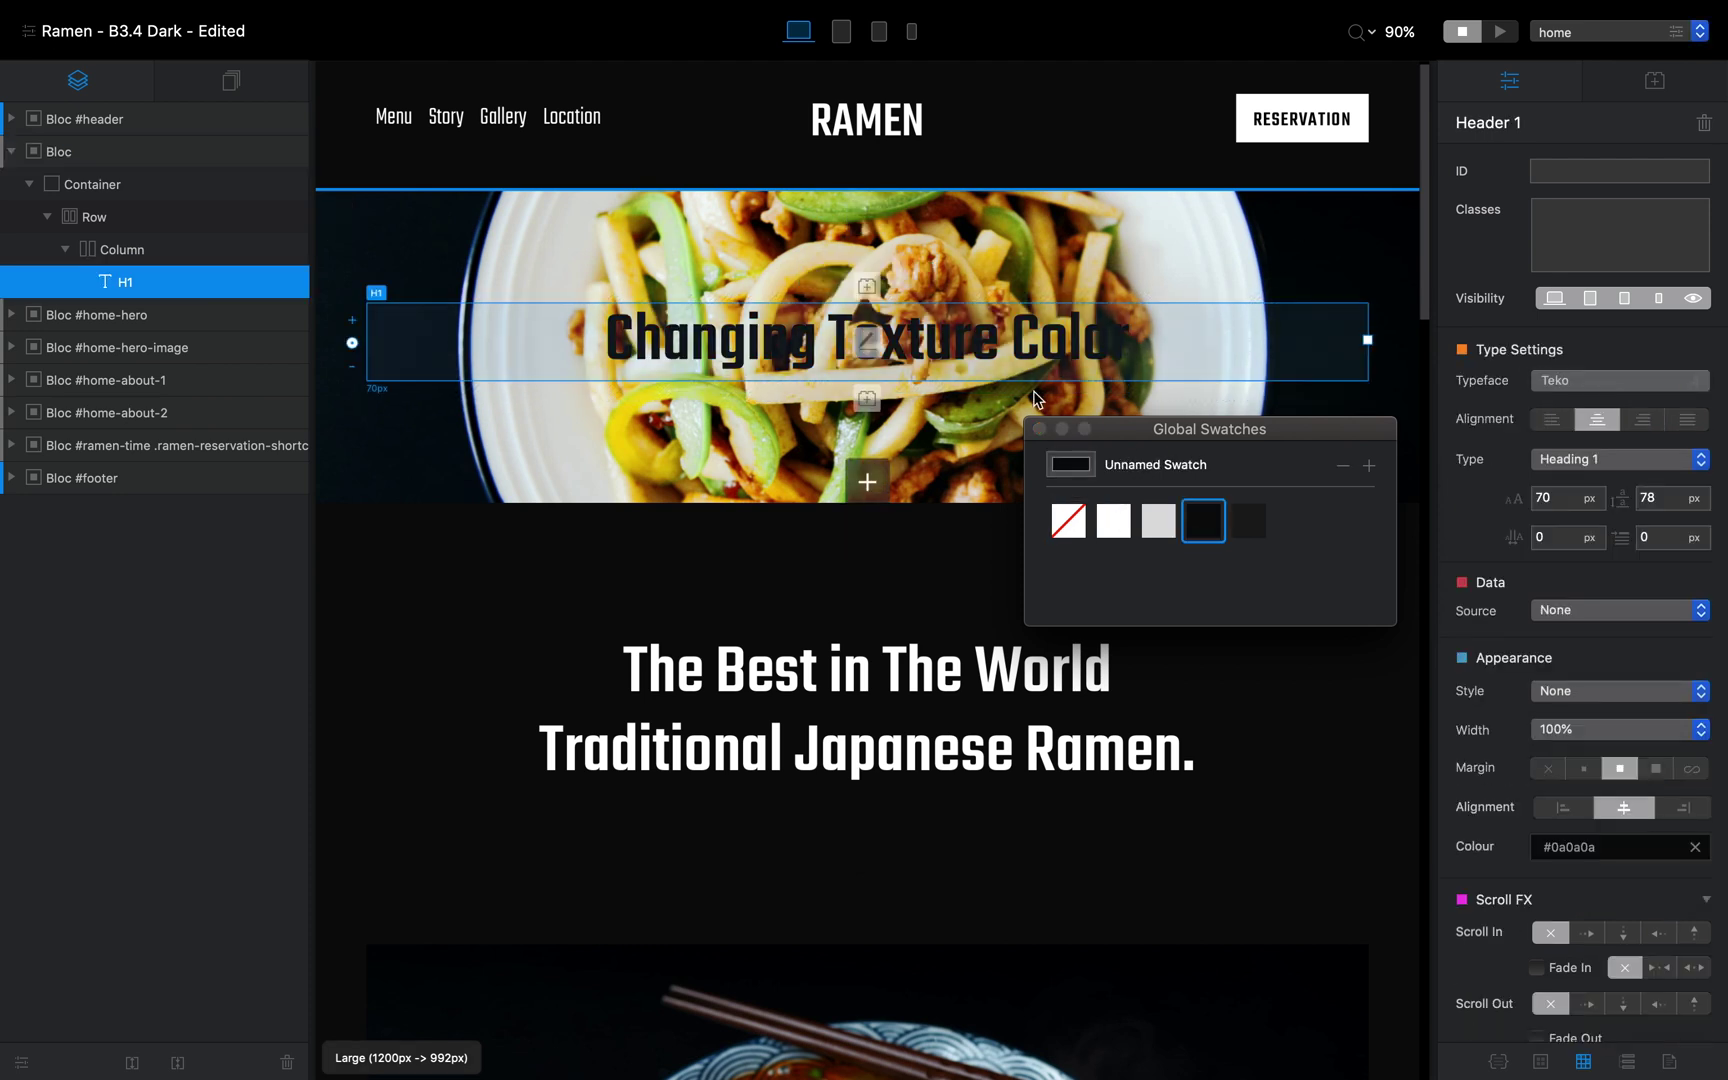
{"action": "left_click", "coordinate": [1113, 513]}
{"action": "left_click", "coordinate": [1207, 247]}
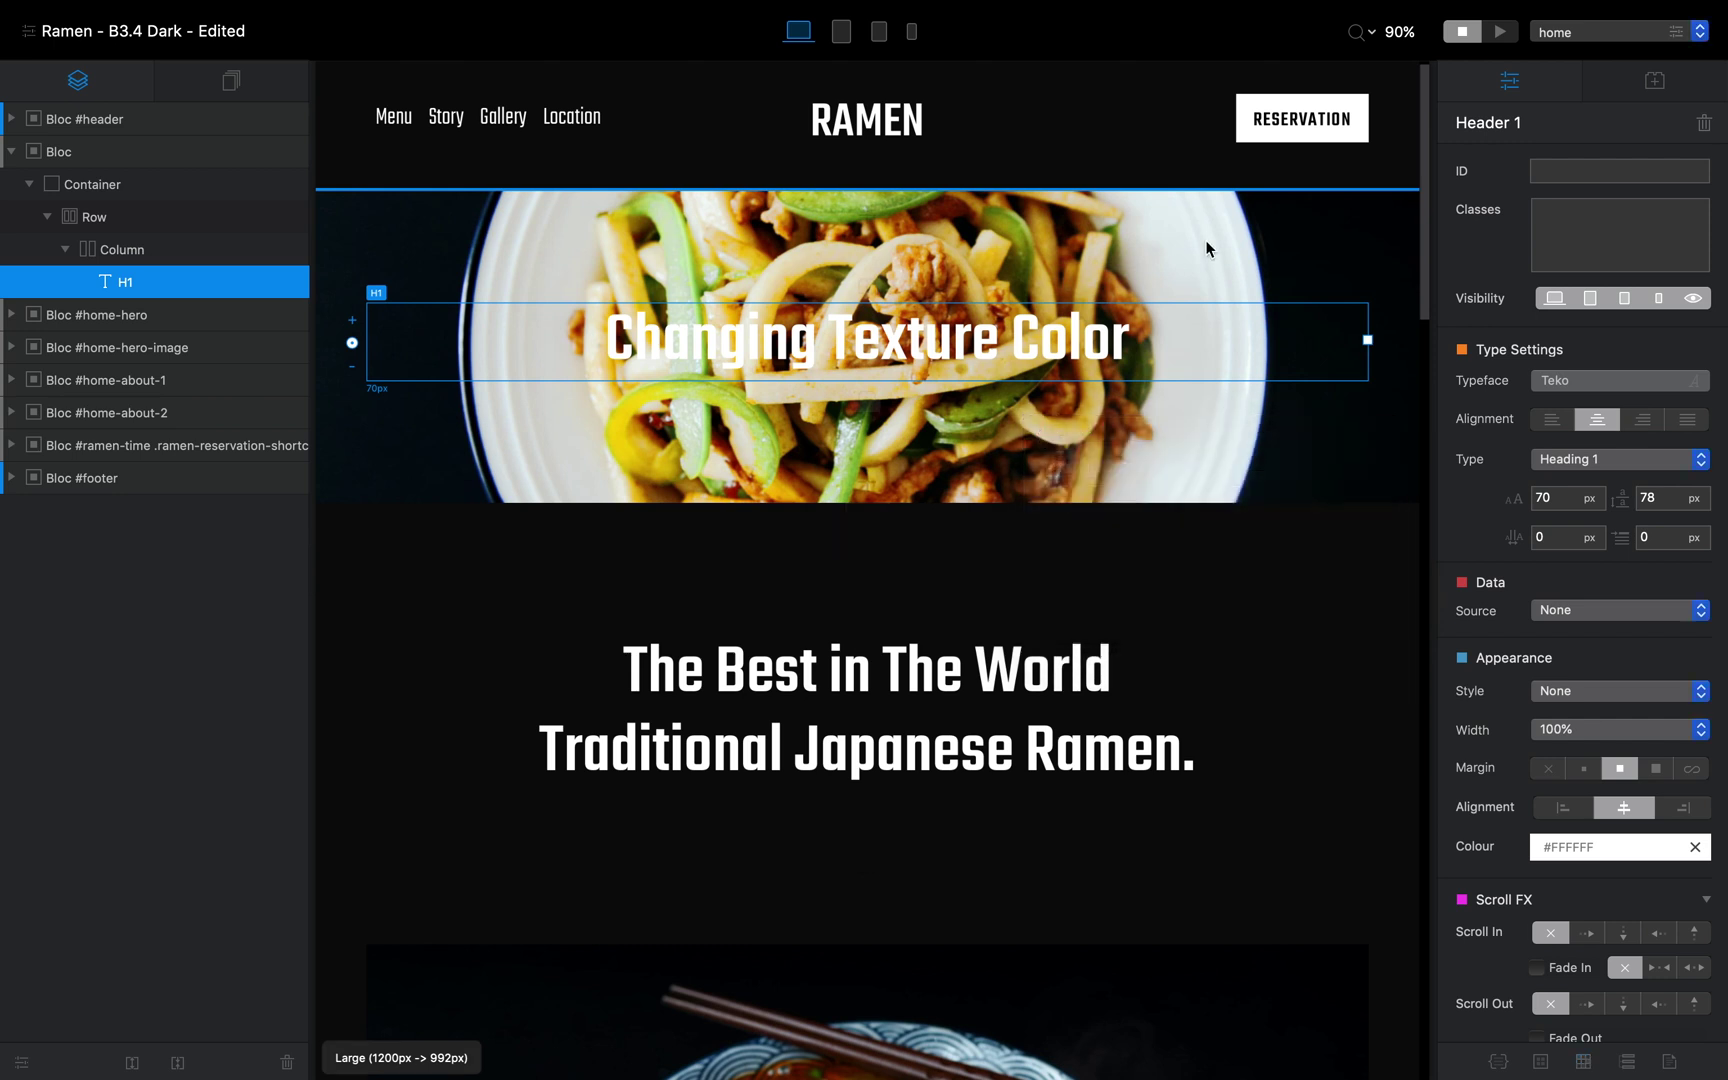
{"action": "left_click", "coordinate": [1208, 249]}
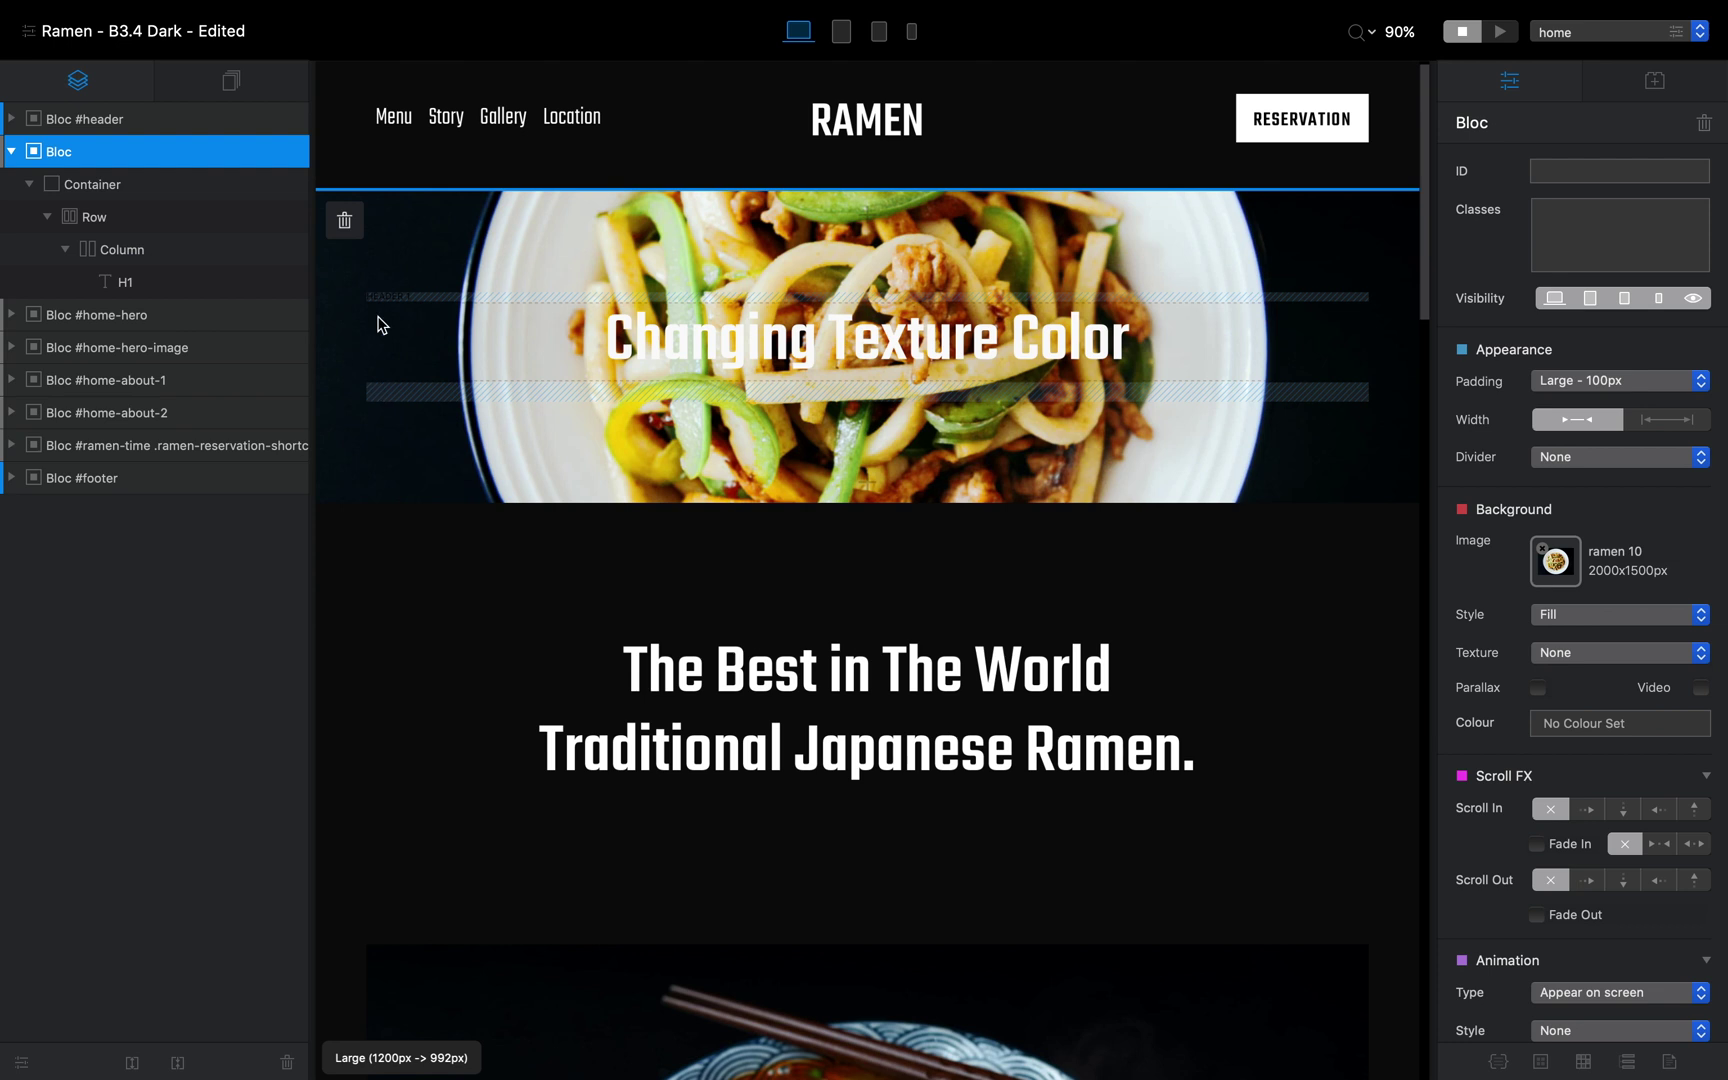
Select the top photo bloc and trial the Paper and Pixels textures on it
{"action": "left_click", "coordinate": [70, 155]}
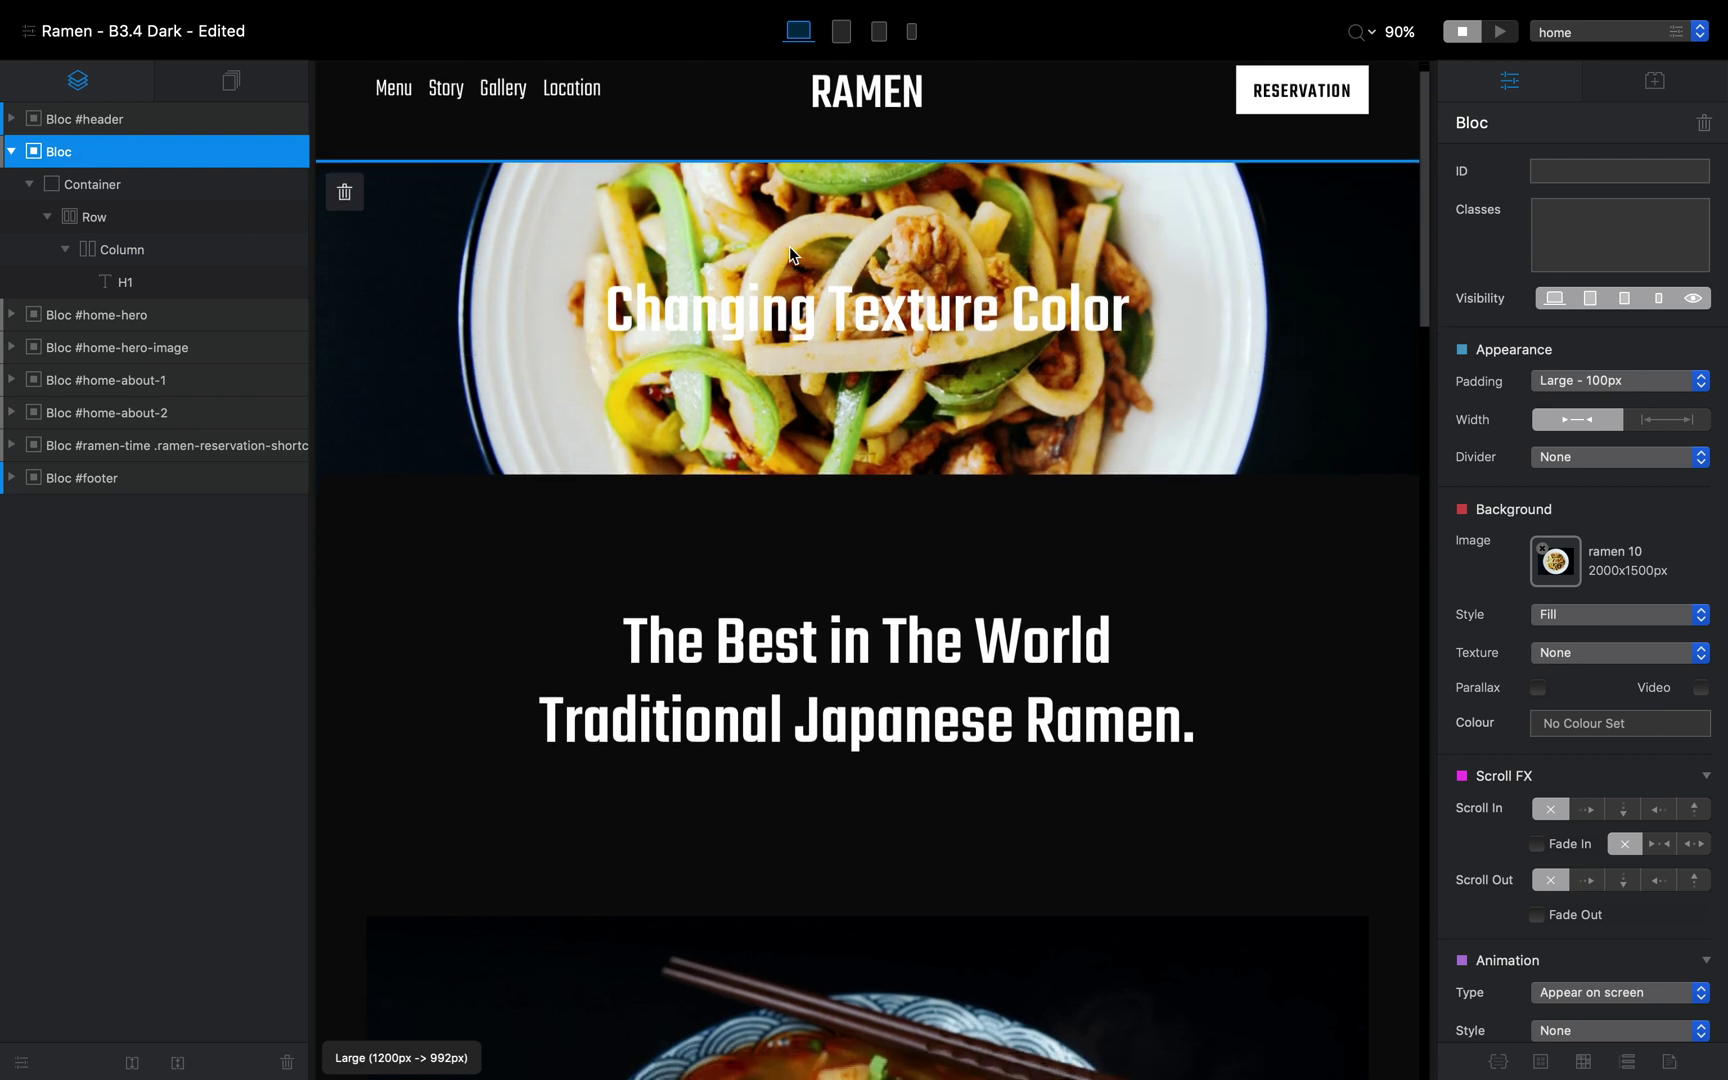
{"action": "scroll", "coordinate": [788, 246], "scroll_direction": "up", "scroll_amount": 1}
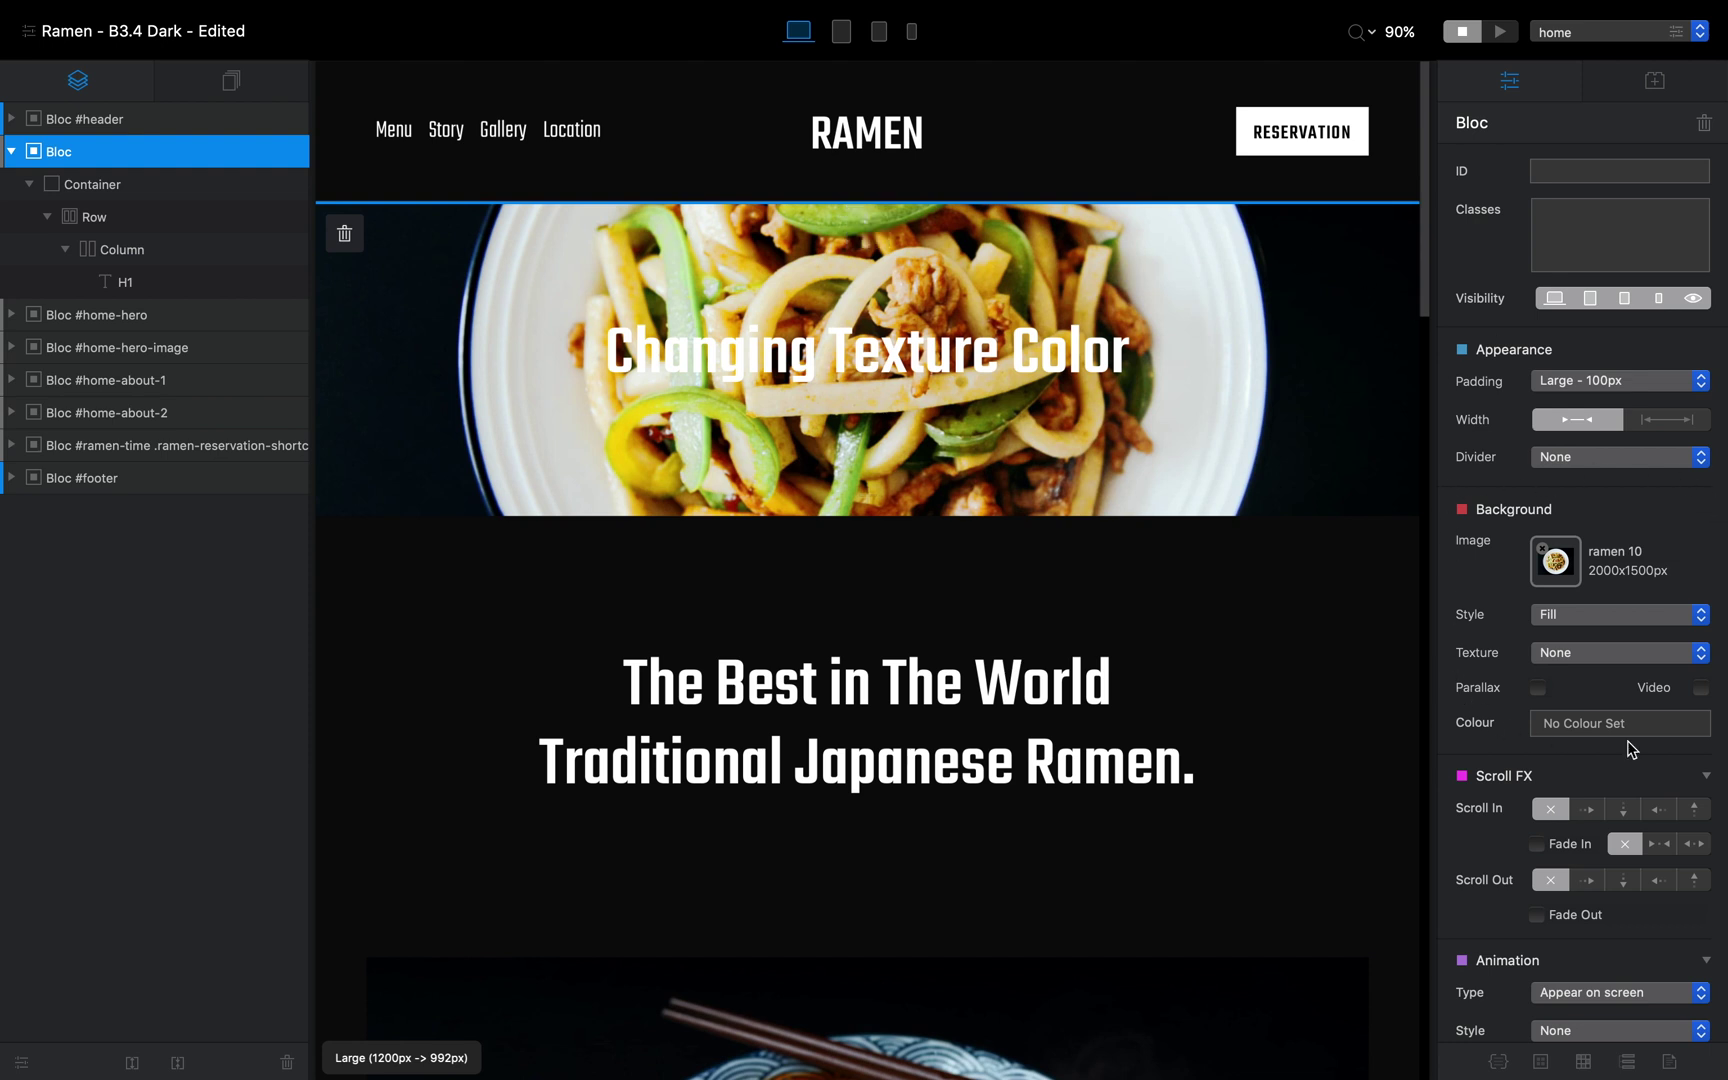
{"action": "left_click", "coordinate": [1590, 657]}
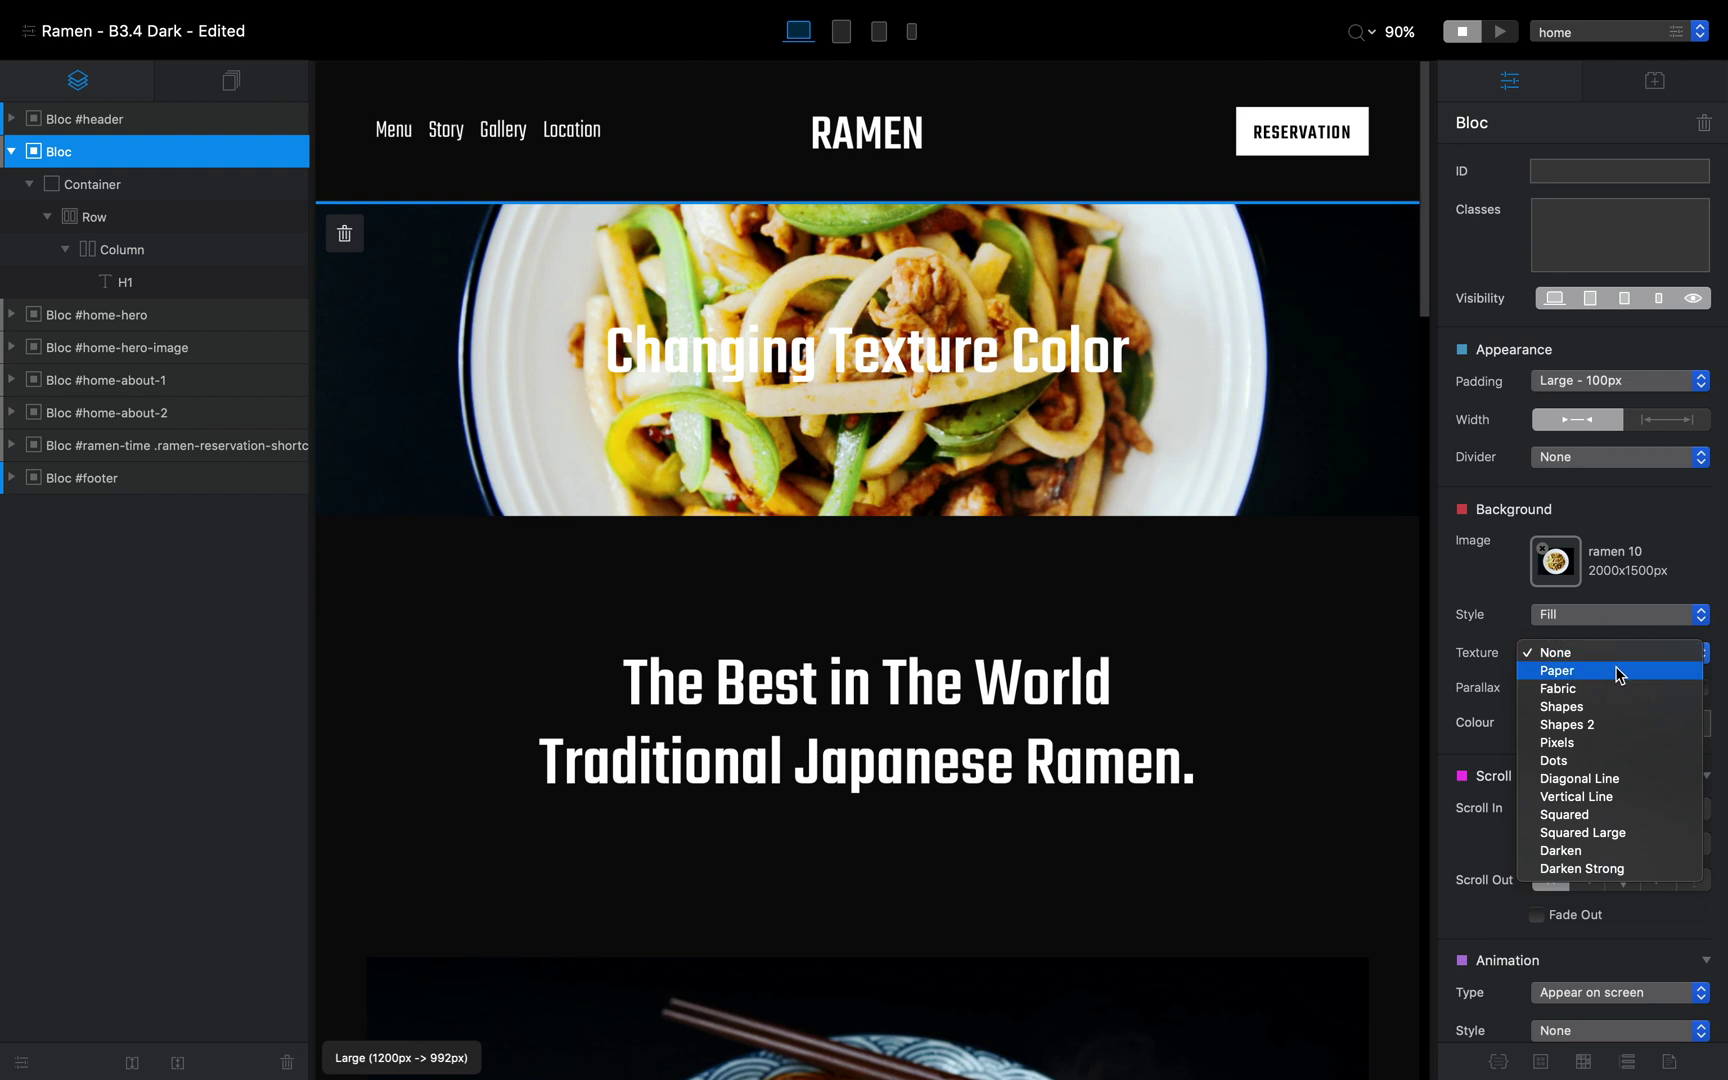
{"action": "left_click", "coordinate": [1600, 671]}
{"action": "left_click", "coordinate": [1600, 653]}
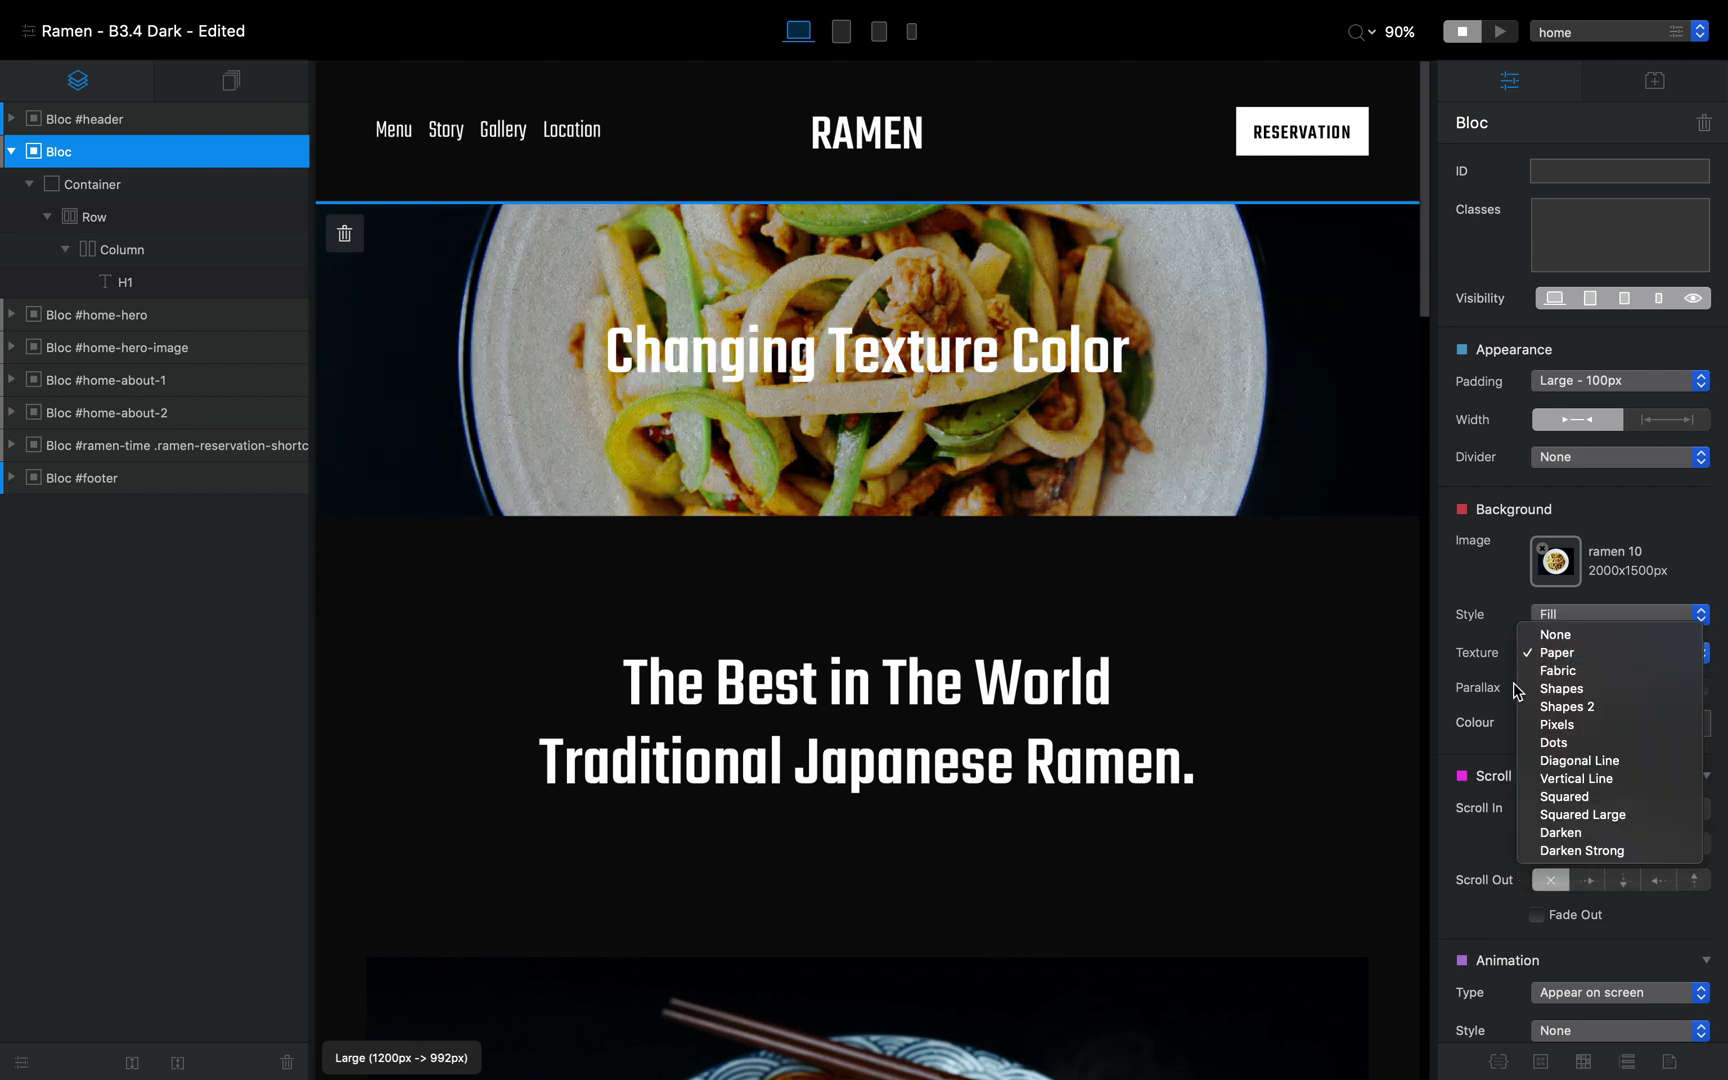
{"action": "left_click", "coordinate": [1576, 724]}
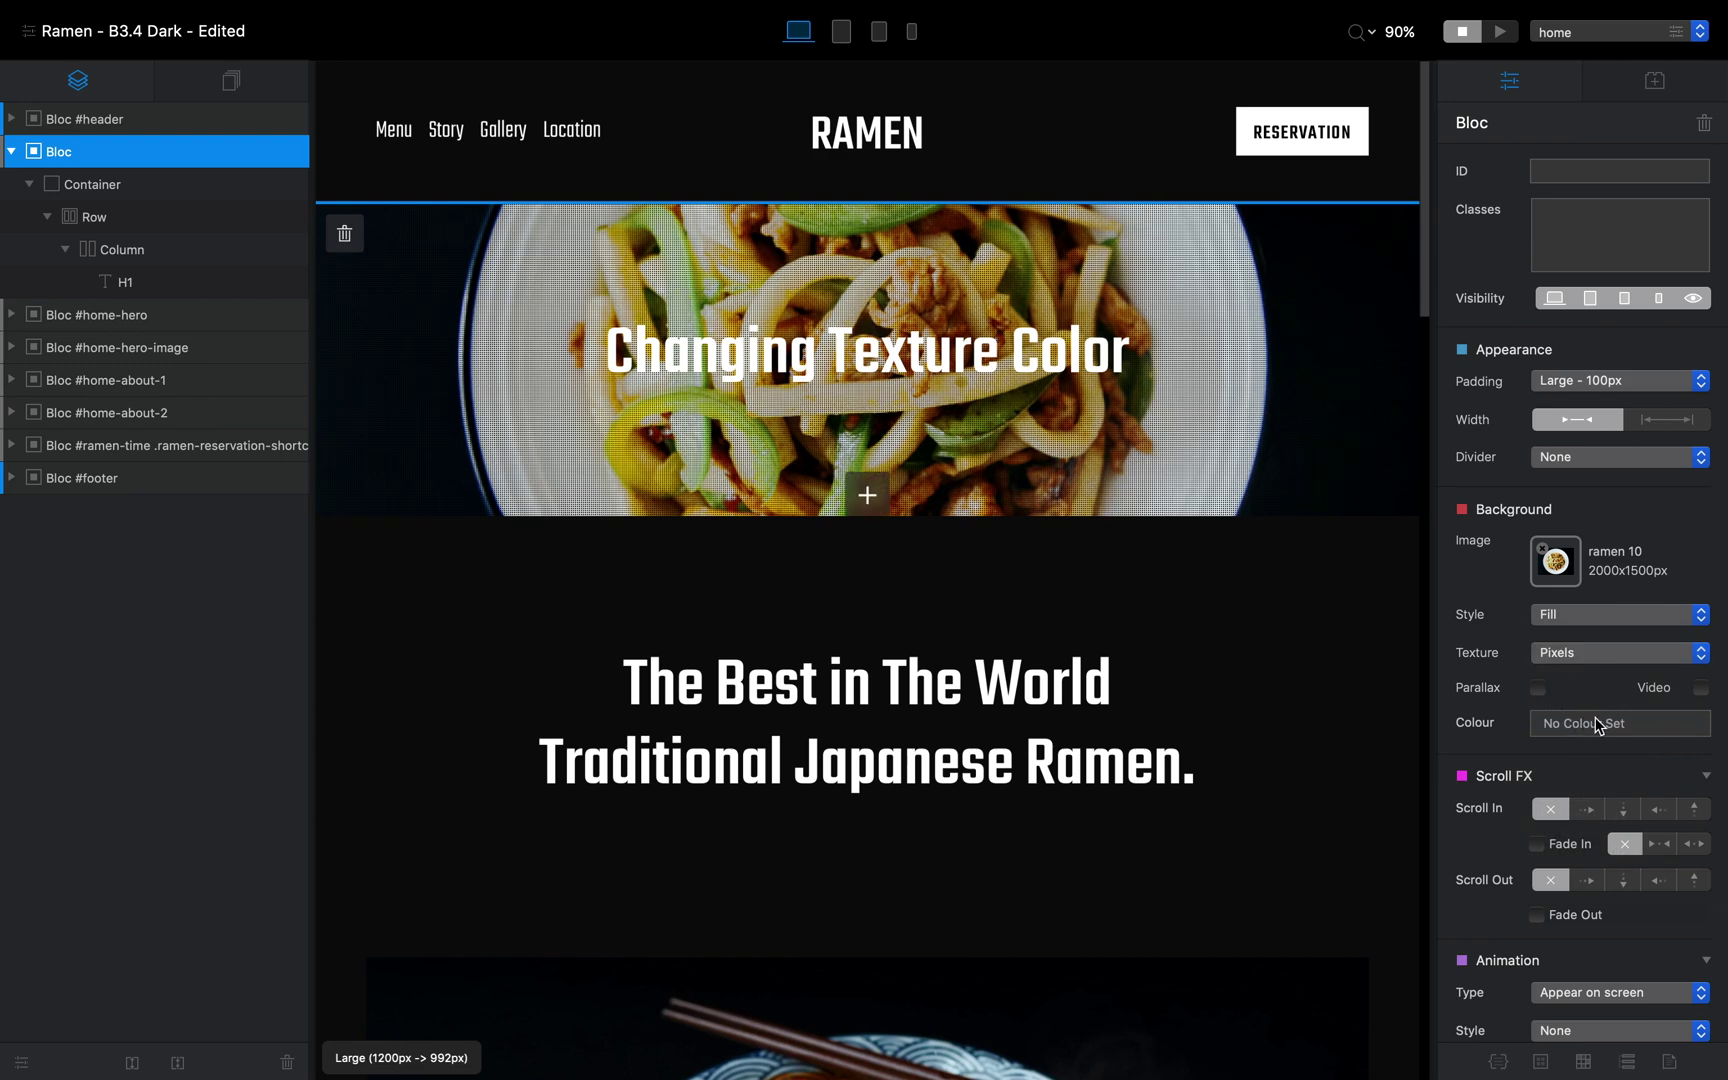
Try the Diagonal Line and Squared Large textures, then settle on Darken
{"action": "left_click", "coordinate": [1619, 665]}
{"action": "left_click", "coordinate": [1592, 689]}
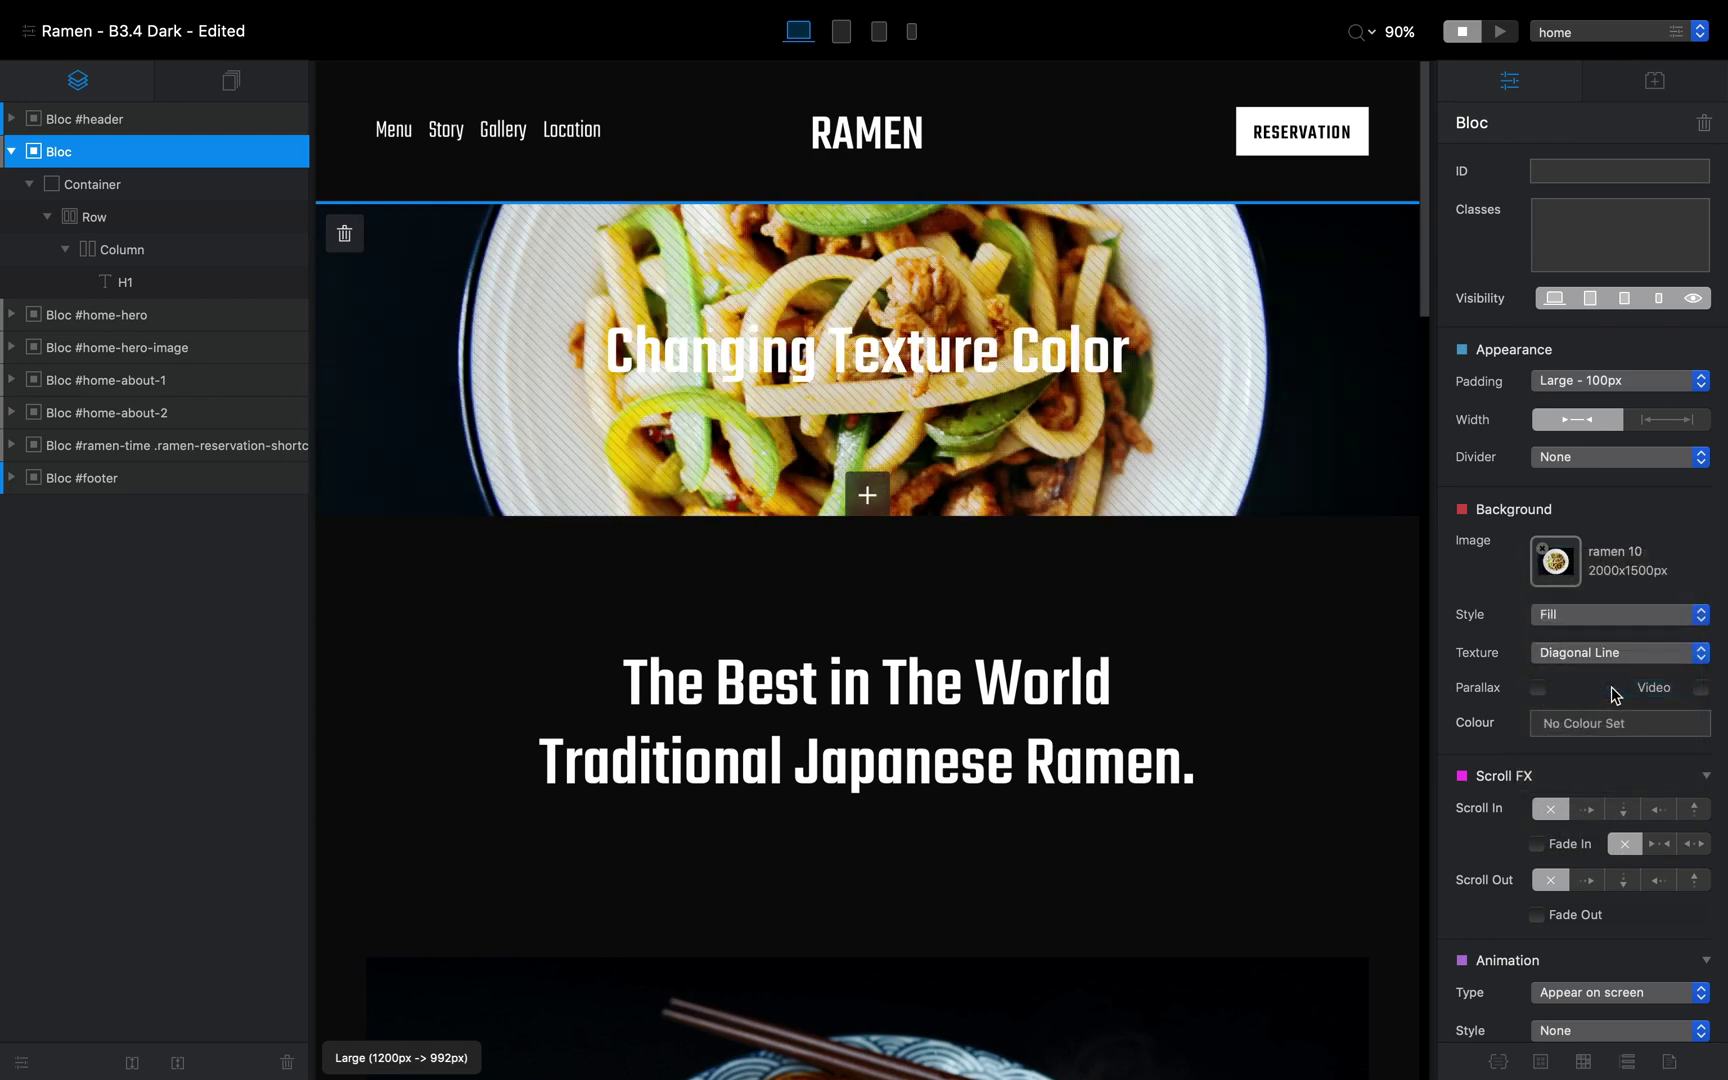
{"action": "left_click", "coordinate": [1592, 648]}
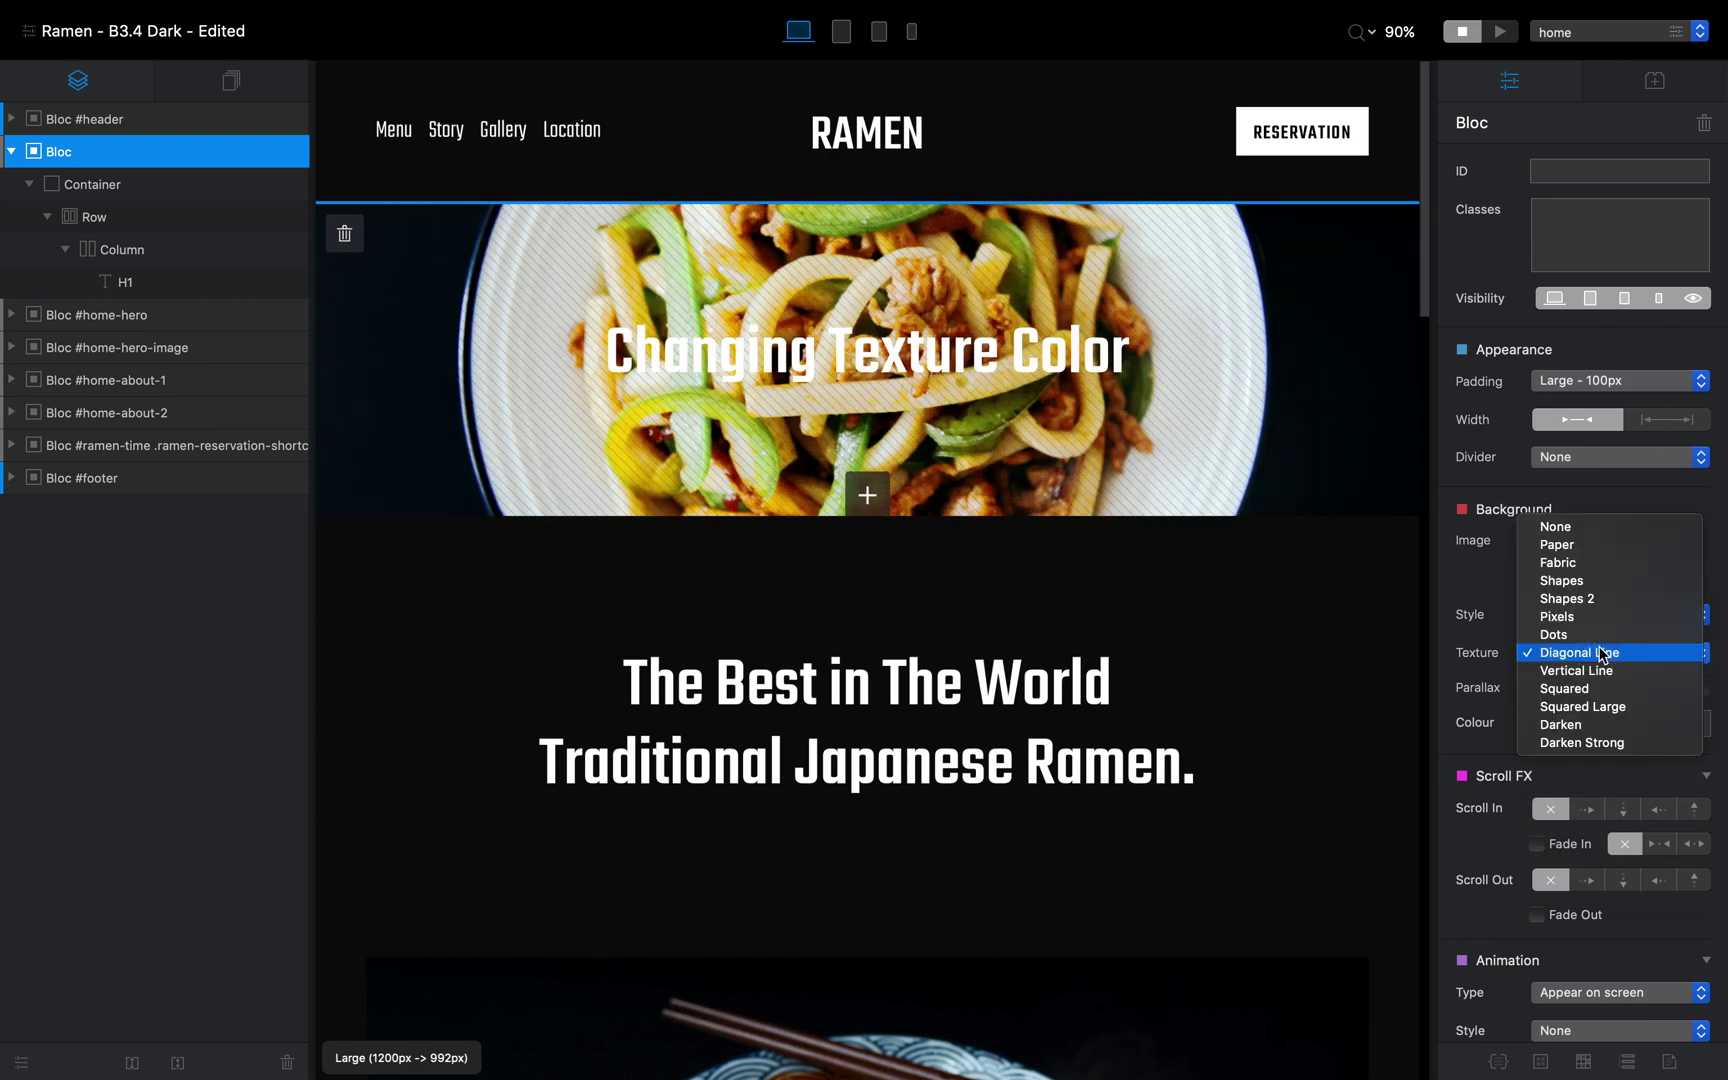
{"action": "left_click", "coordinate": [1618, 716]}
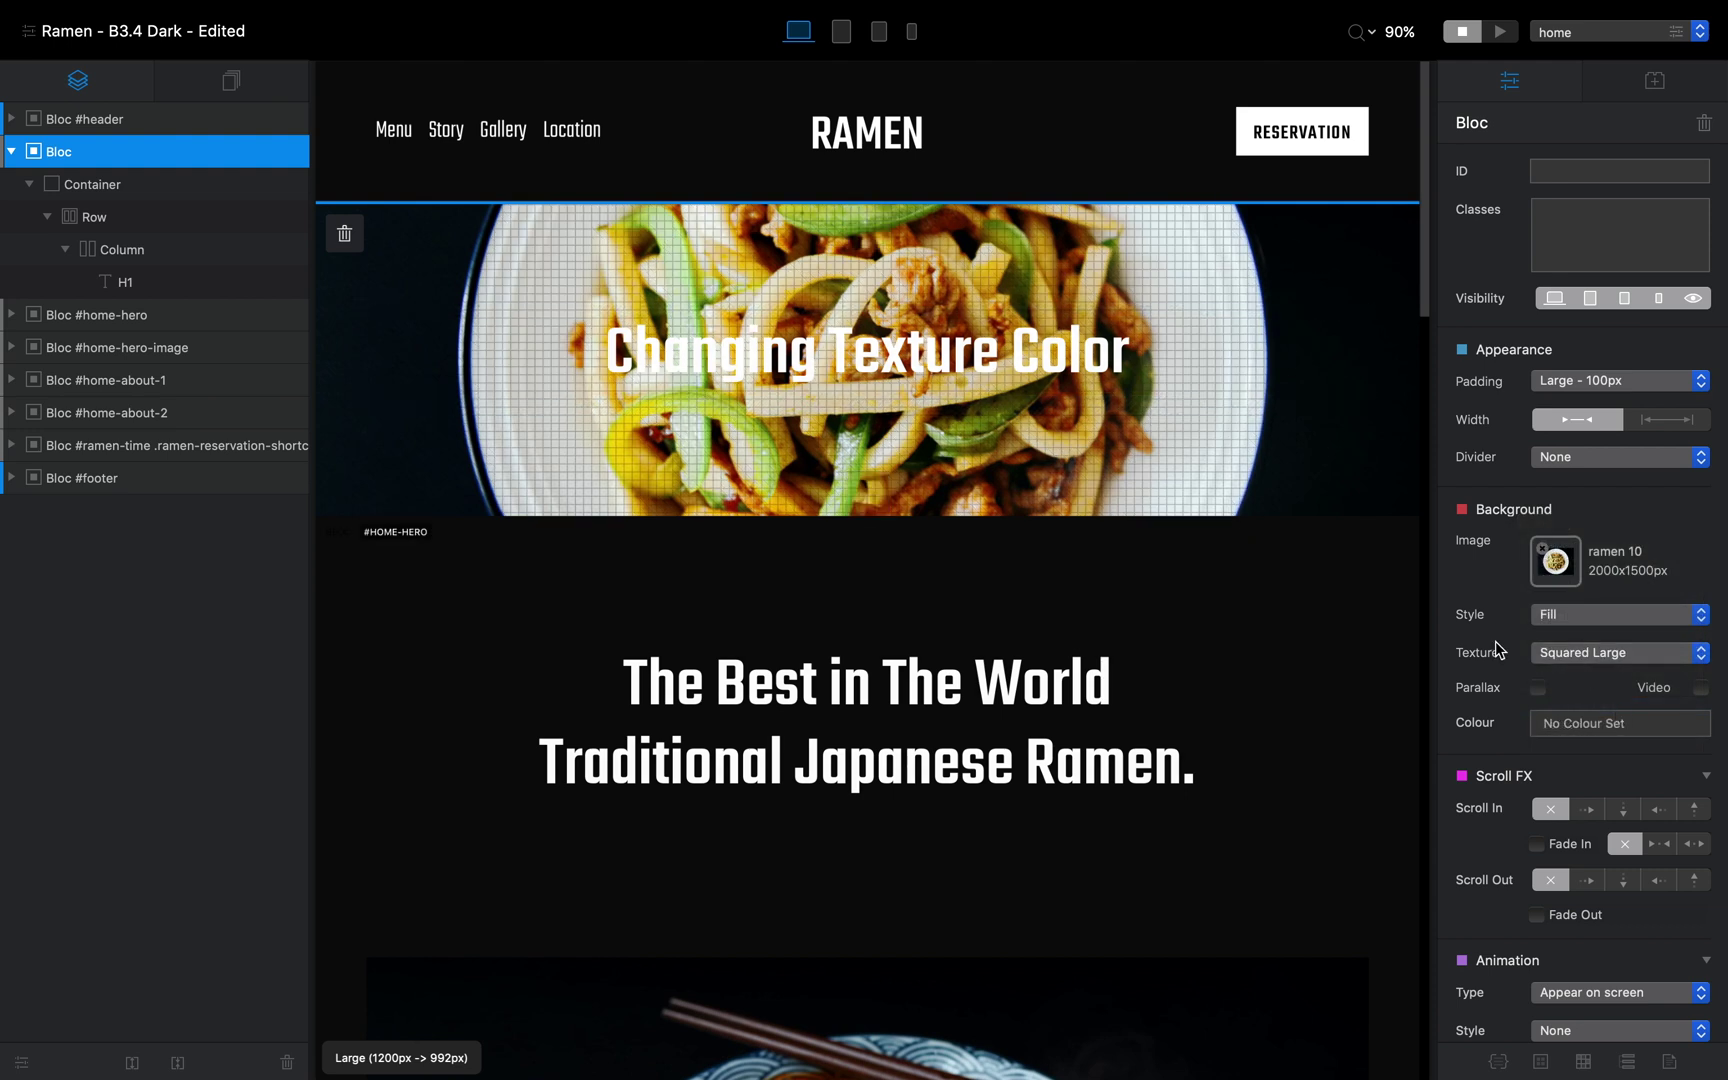
{"action": "left_click", "coordinate": [1614, 656]}
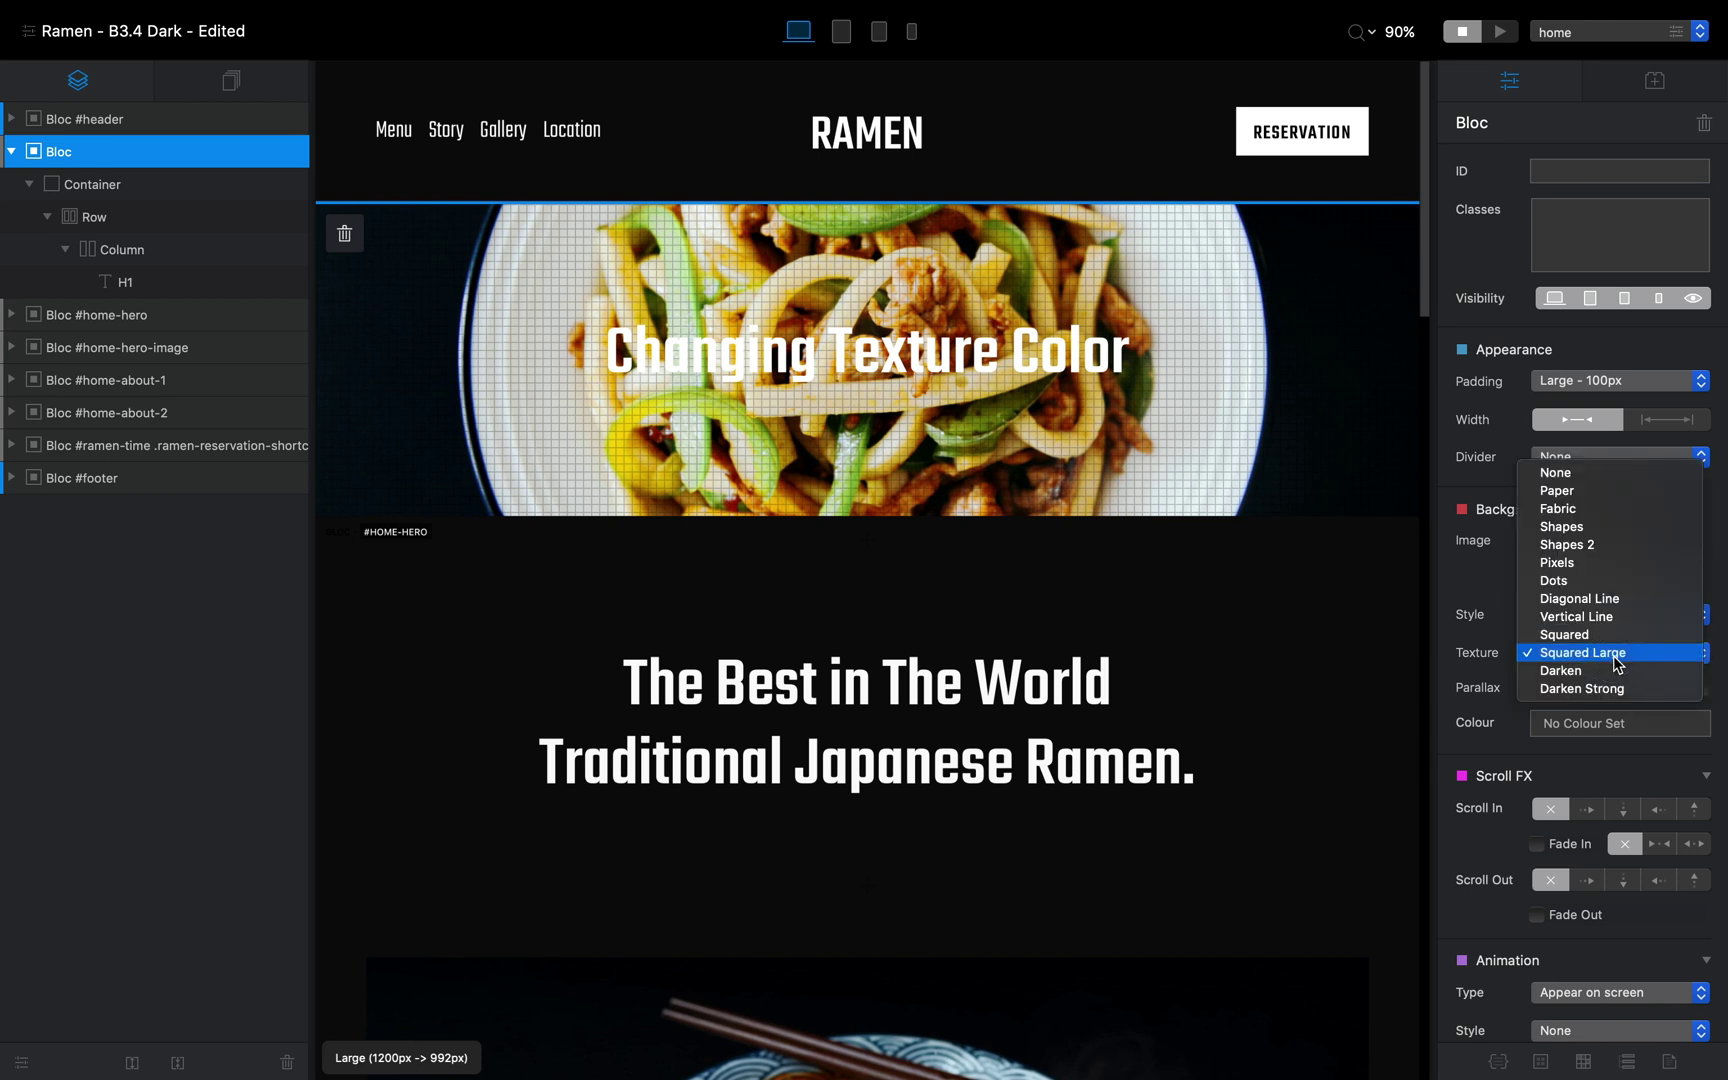
{"action": "left_click", "coordinate": [1663, 670]}
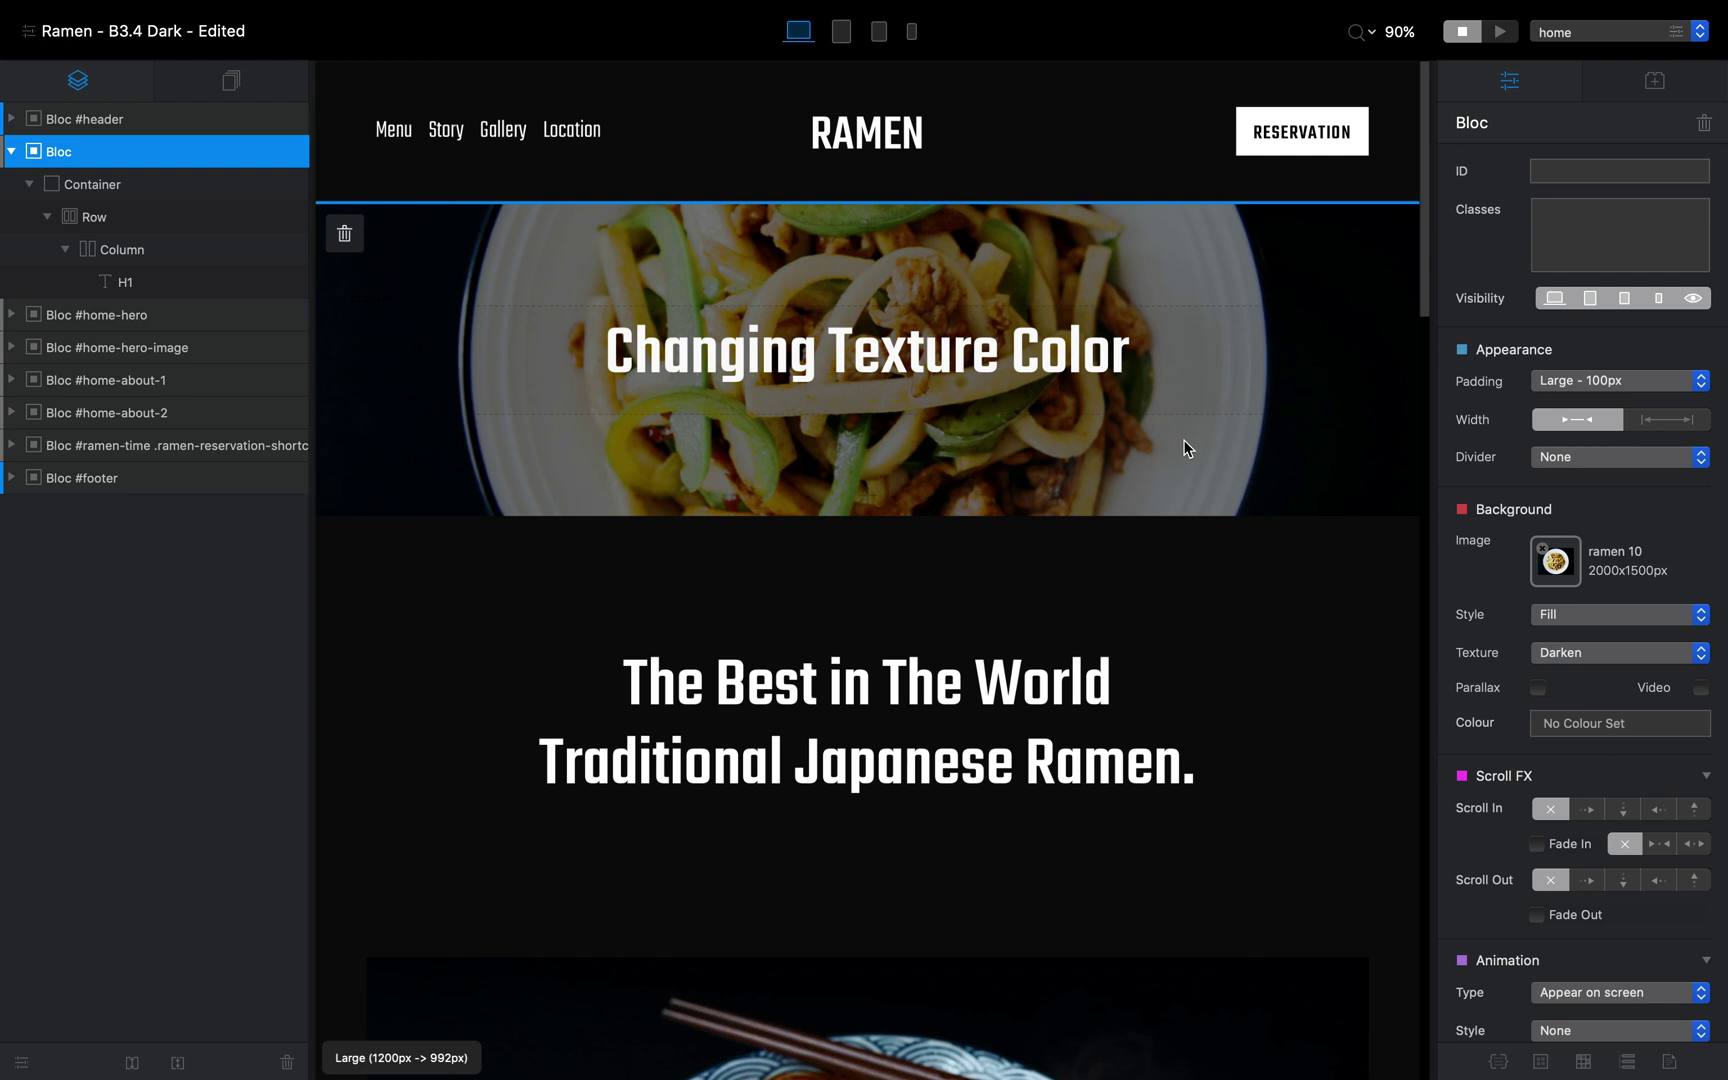
{"action": "left_click", "coordinate": [1592, 653]}
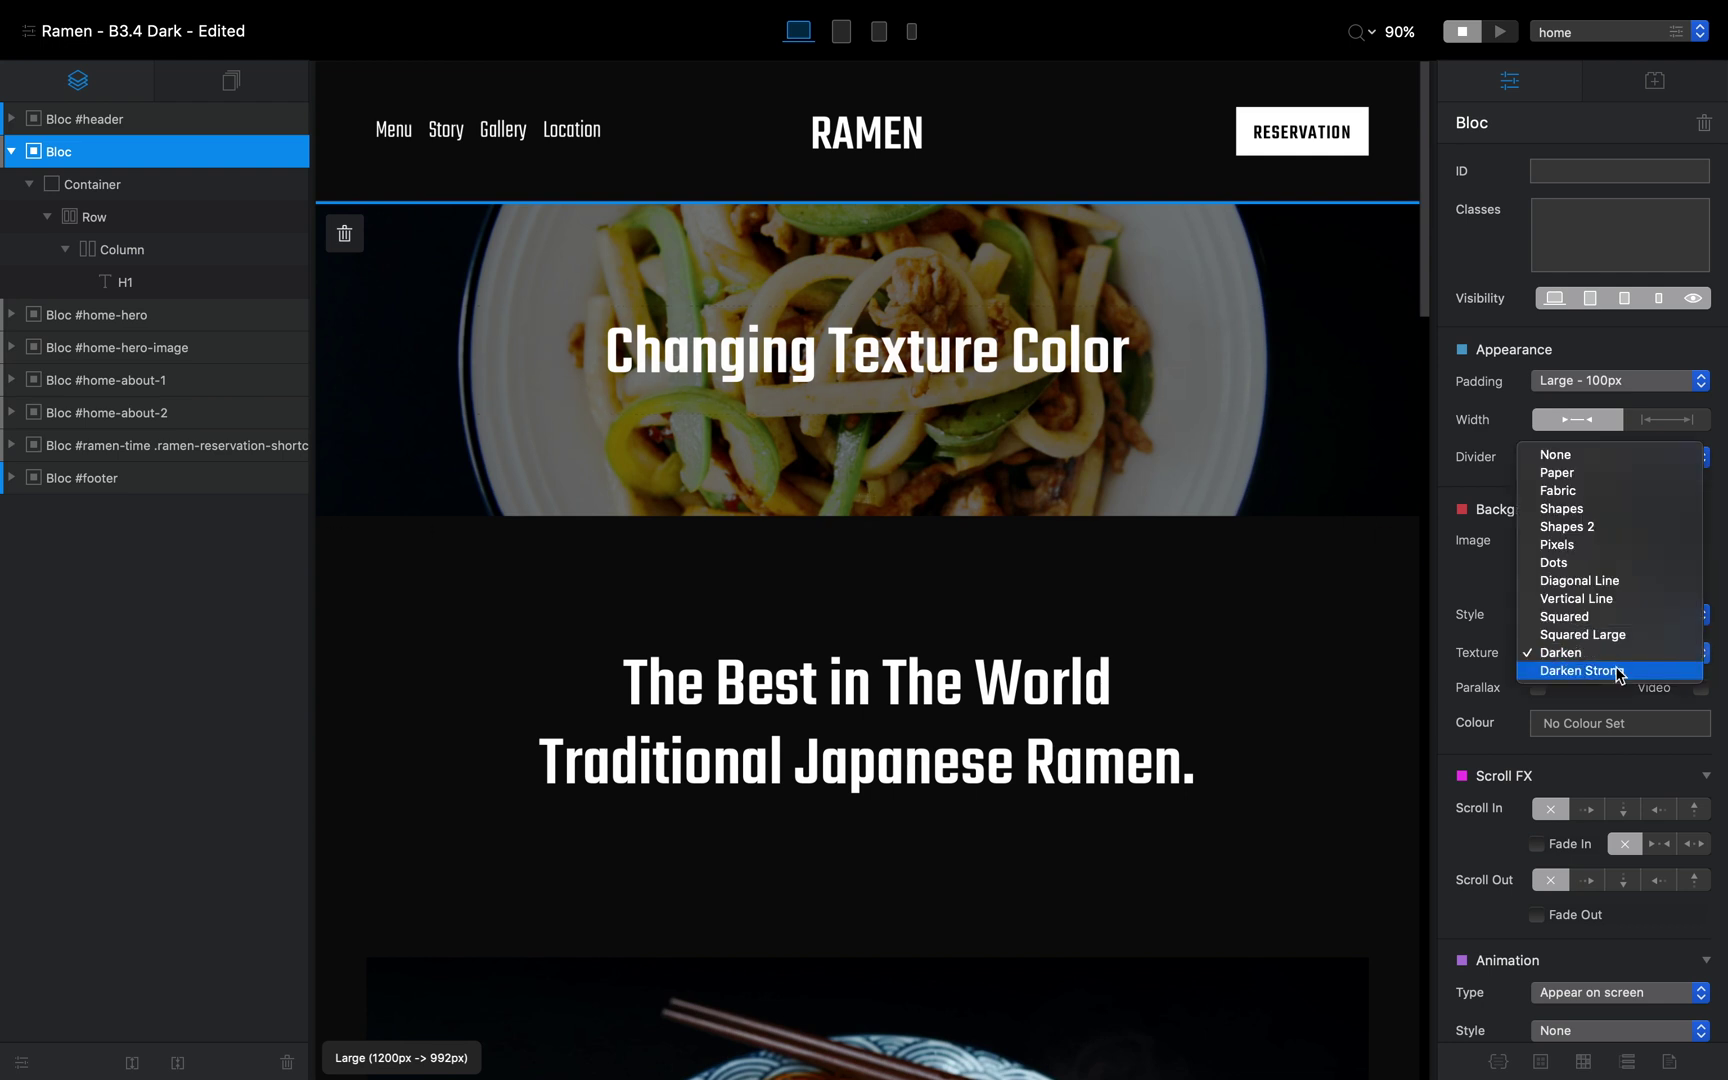
{"action": "left_click", "coordinate": [1619, 671]}
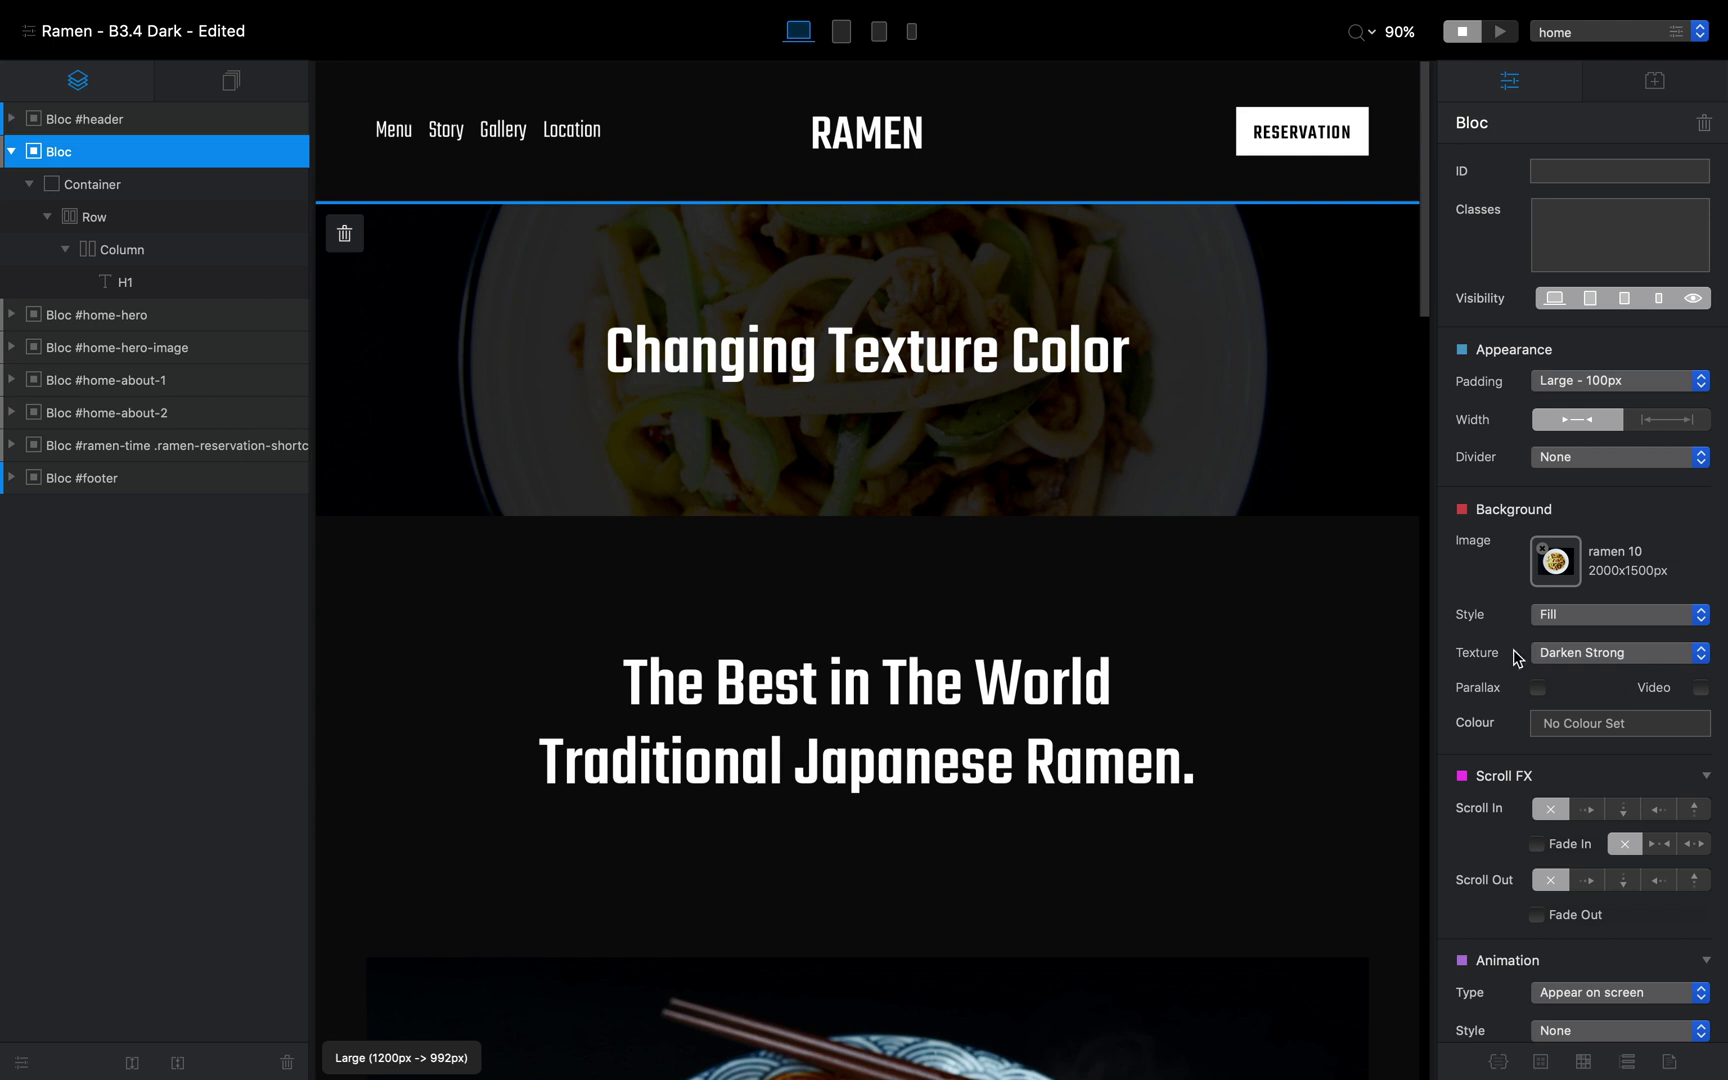
{"action": "left_click", "coordinate": [1560, 655]}
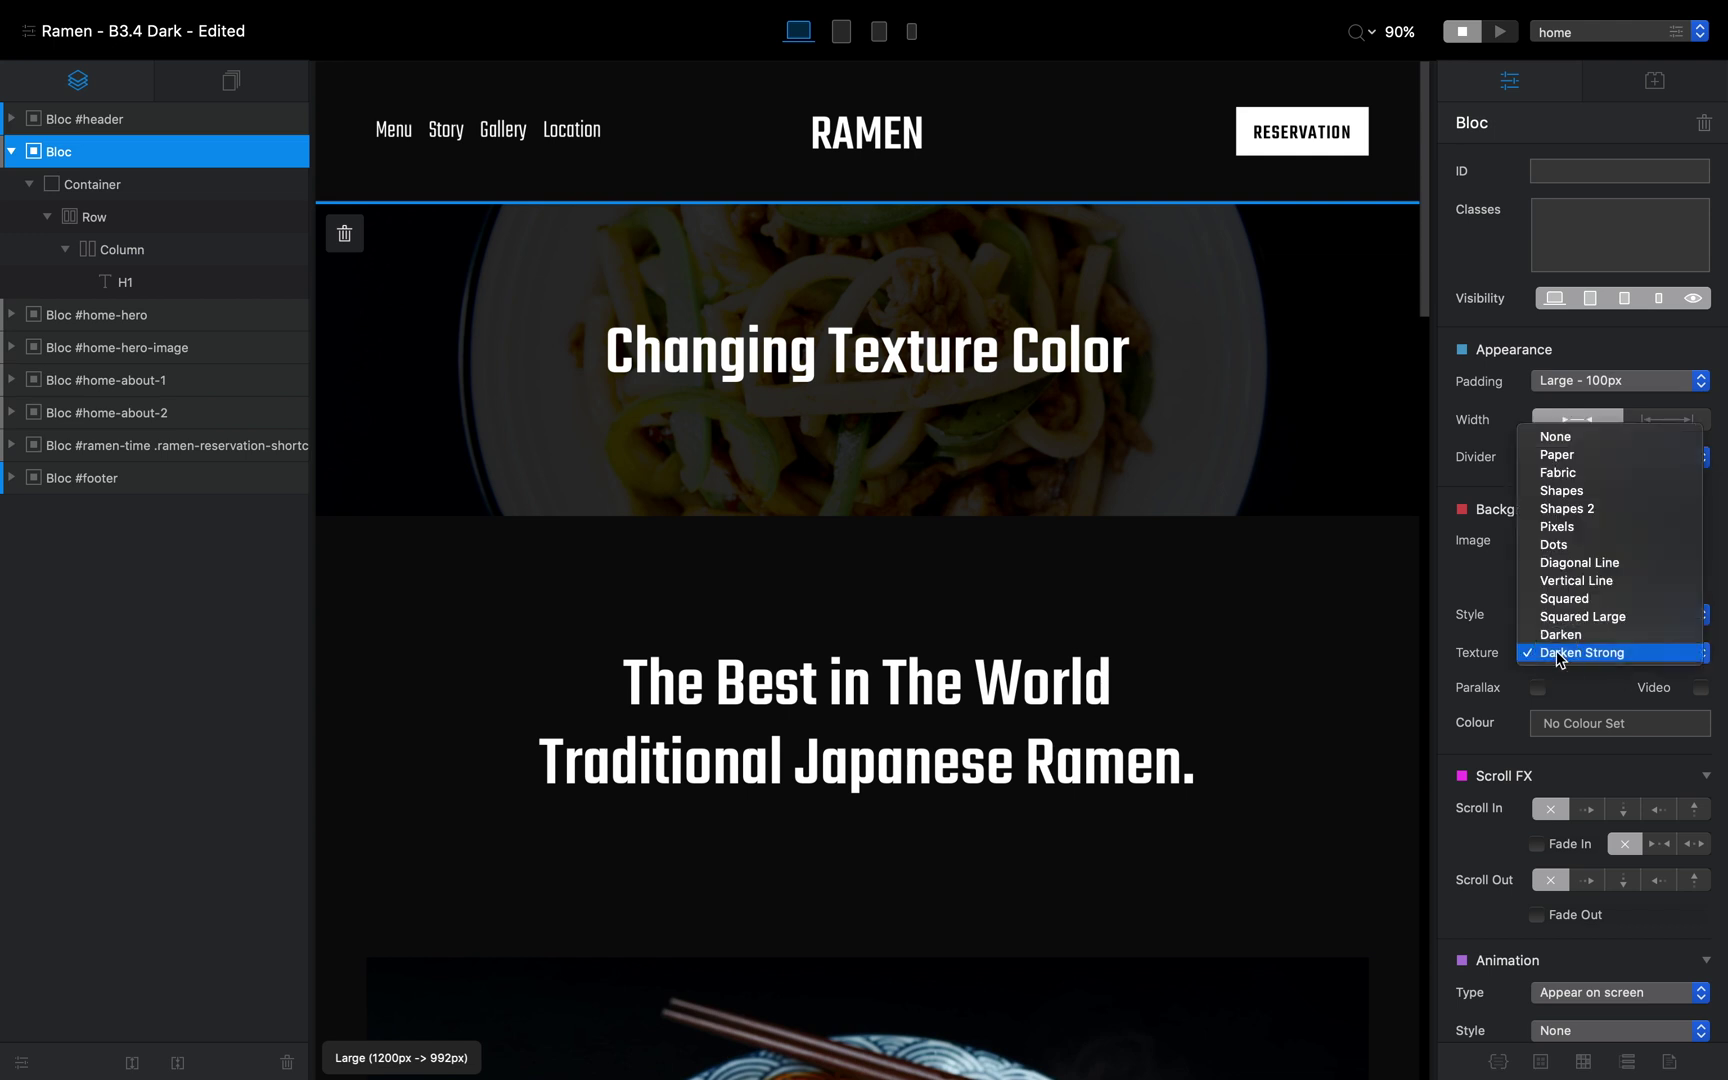
{"action": "left_click", "coordinate": [1658, 635]}
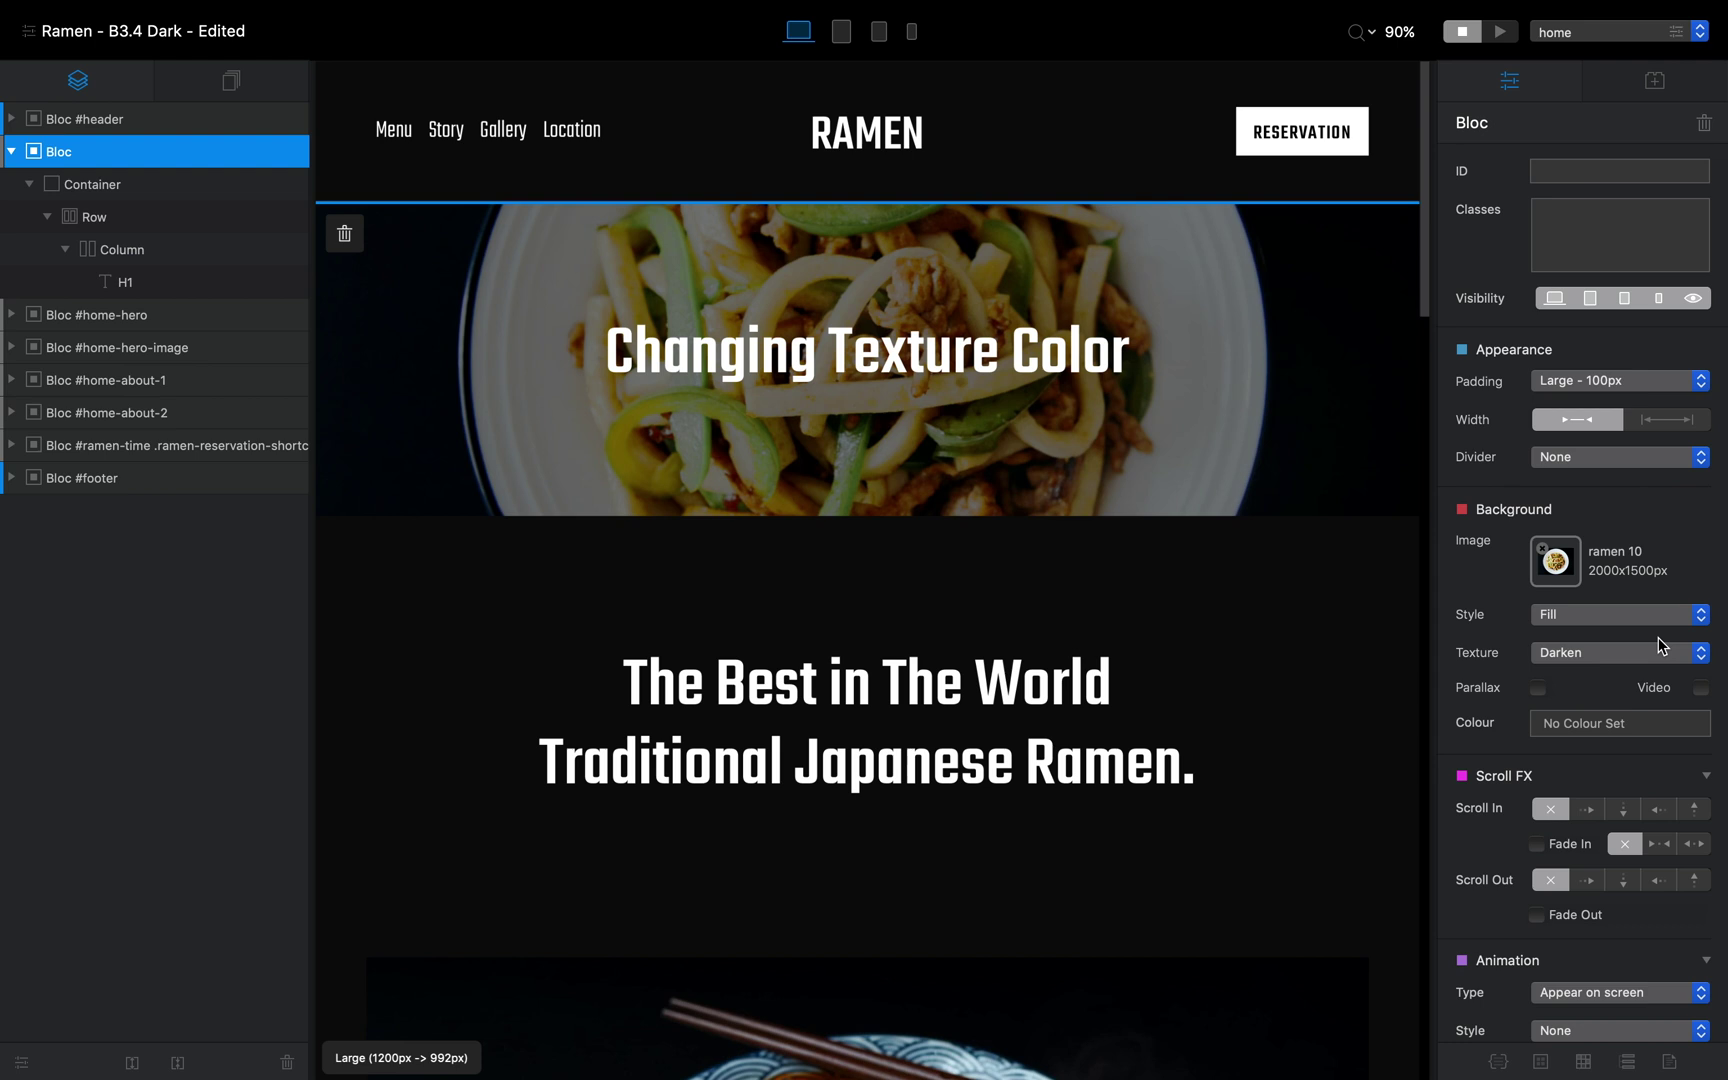
{"action": "left_click", "coordinate": [1266, 565]}
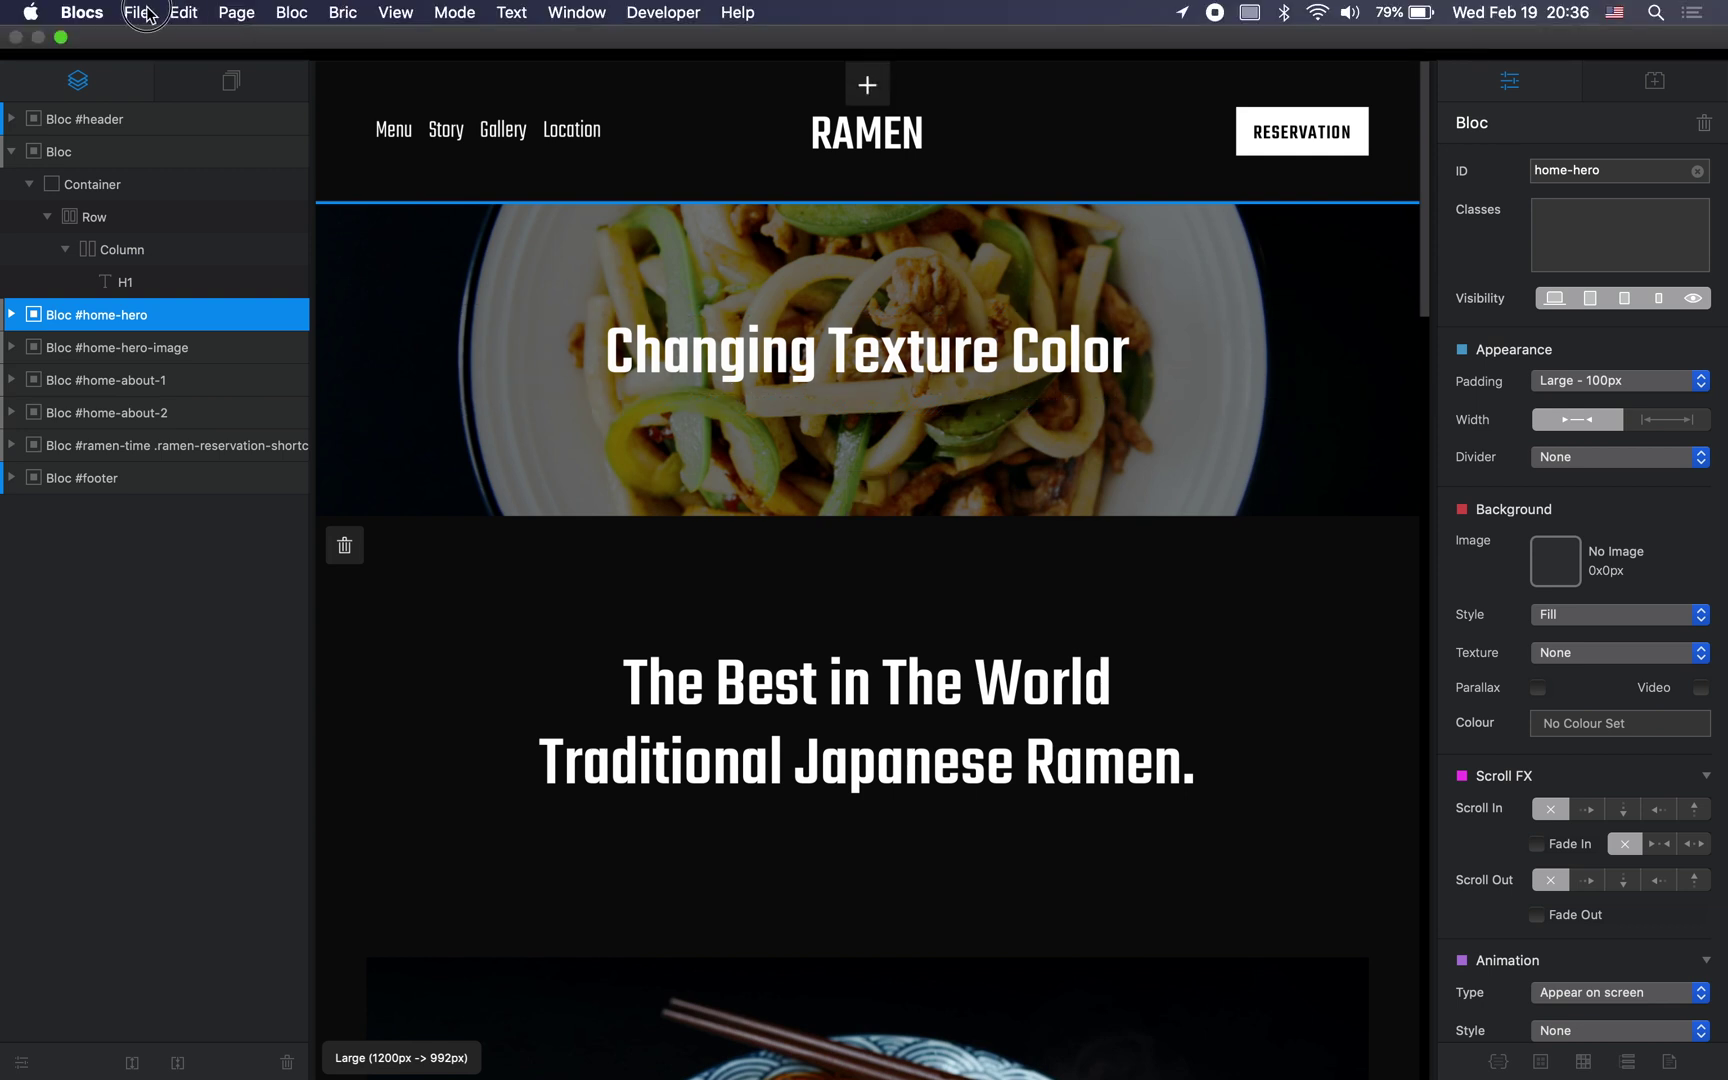
Open Company - B3-Multi.bloc from recent files, discarding Ramen changes and dismissing the update notice
{"action": "left_click", "coordinate": [136, 12]}
{"action": "mouse_move", "coordinate": [175, 87]}
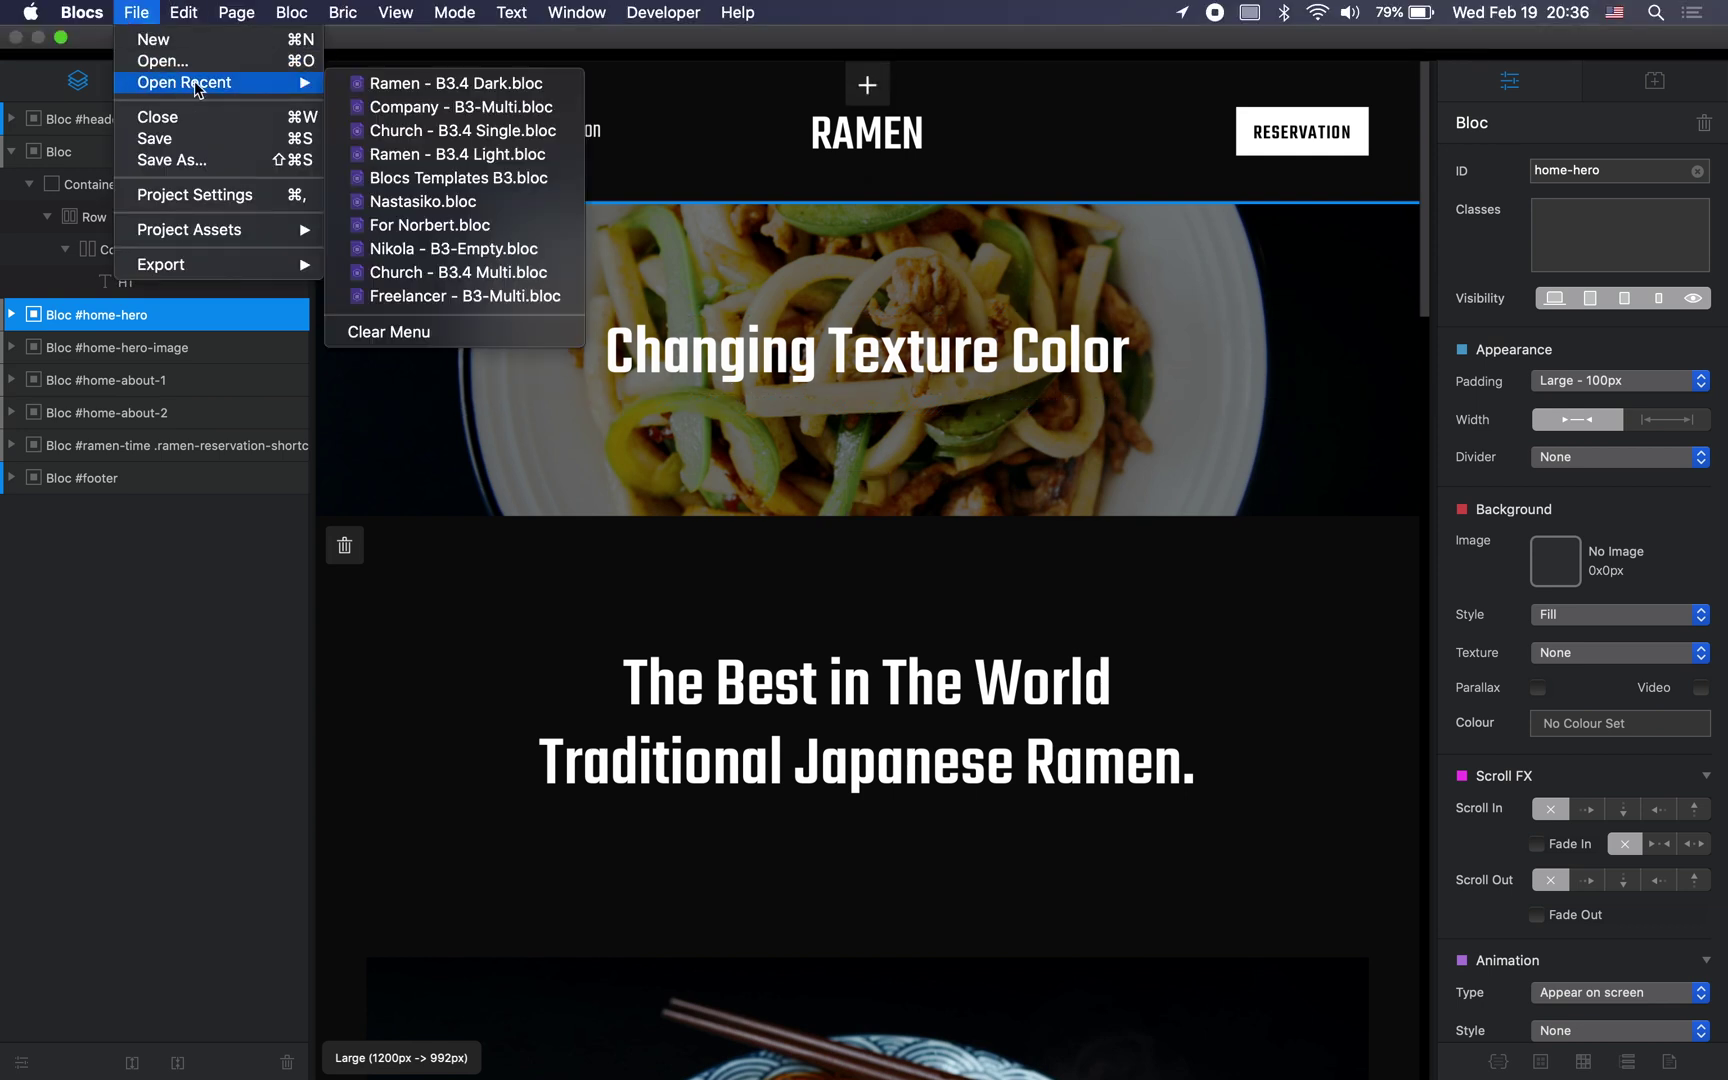
{"action": "left_click", "coordinate": [434, 117]}
{"action": "left_click", "coordinate": [910, 368]}
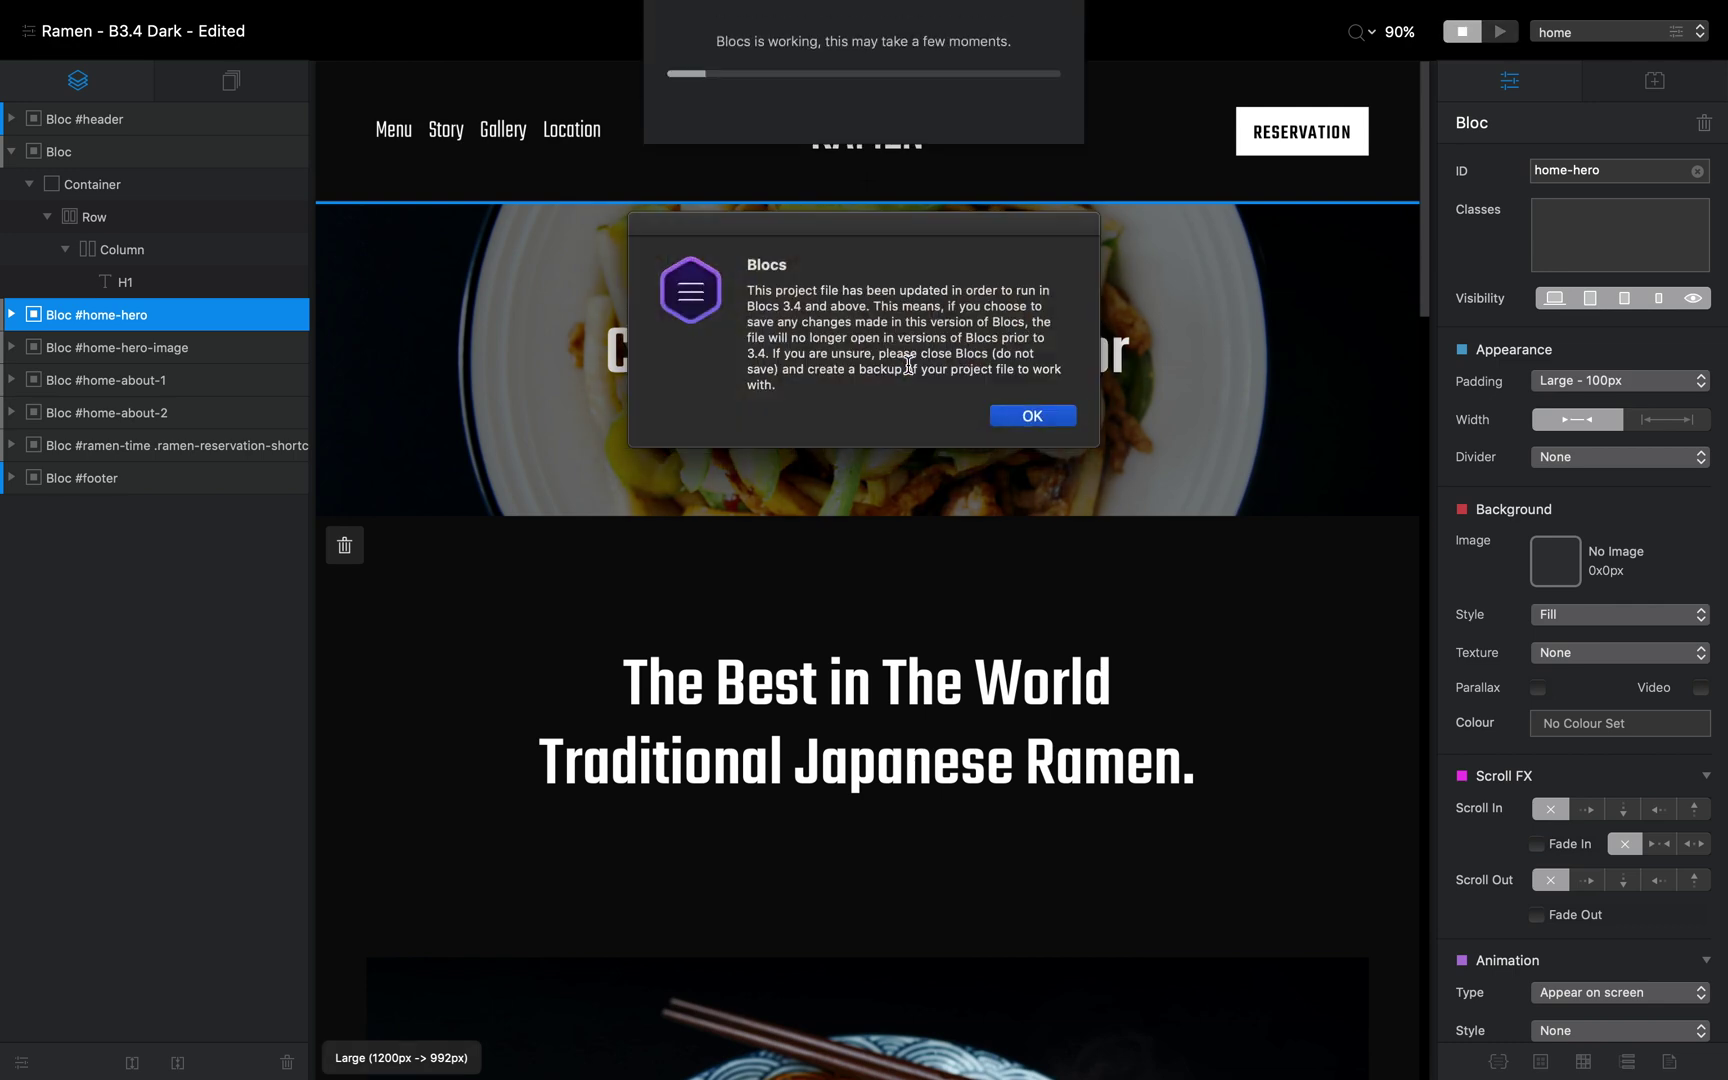
{"action": "left_click", "coordinate": [1040, 418]}
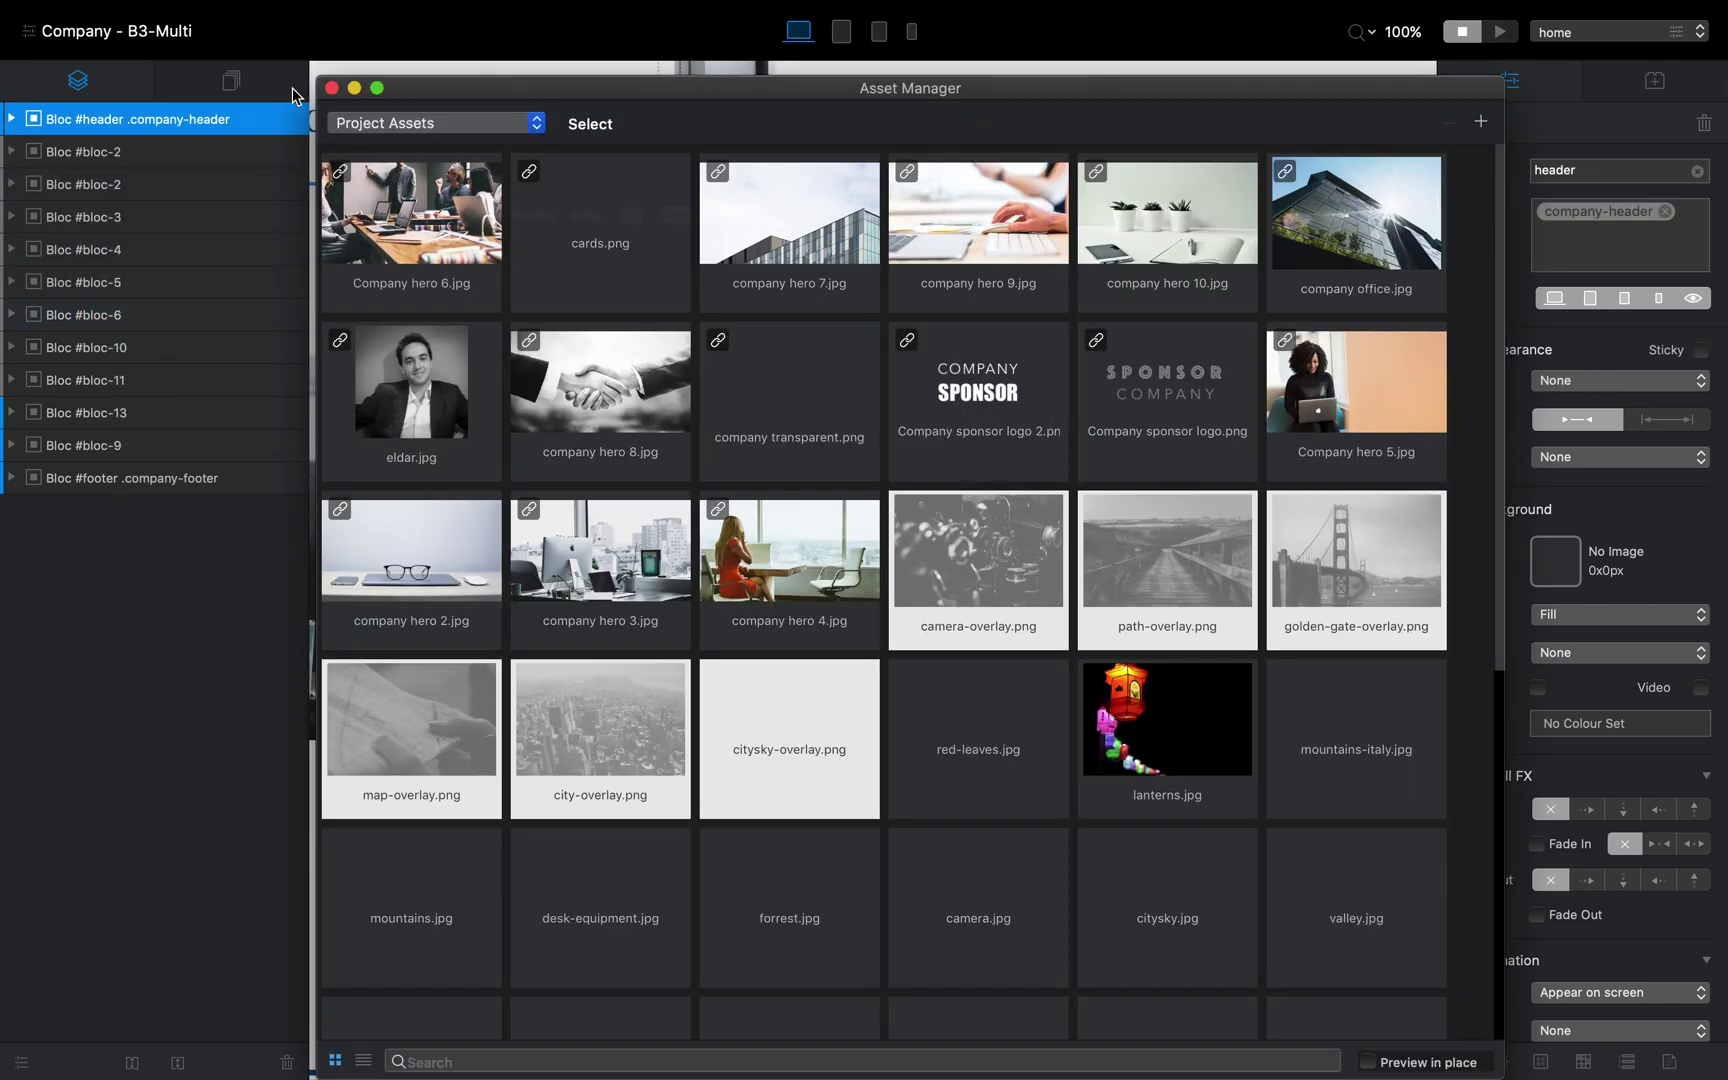
Close the asset library, select the Impressive Statistics section, and zoom the canvas to 90%
{"action": "left_click", "coordinate": [330, 92]}
{"action": "scroll", "coordinate": [1079, 390], "scroll_direction": "down", "scroll_amount": 20}
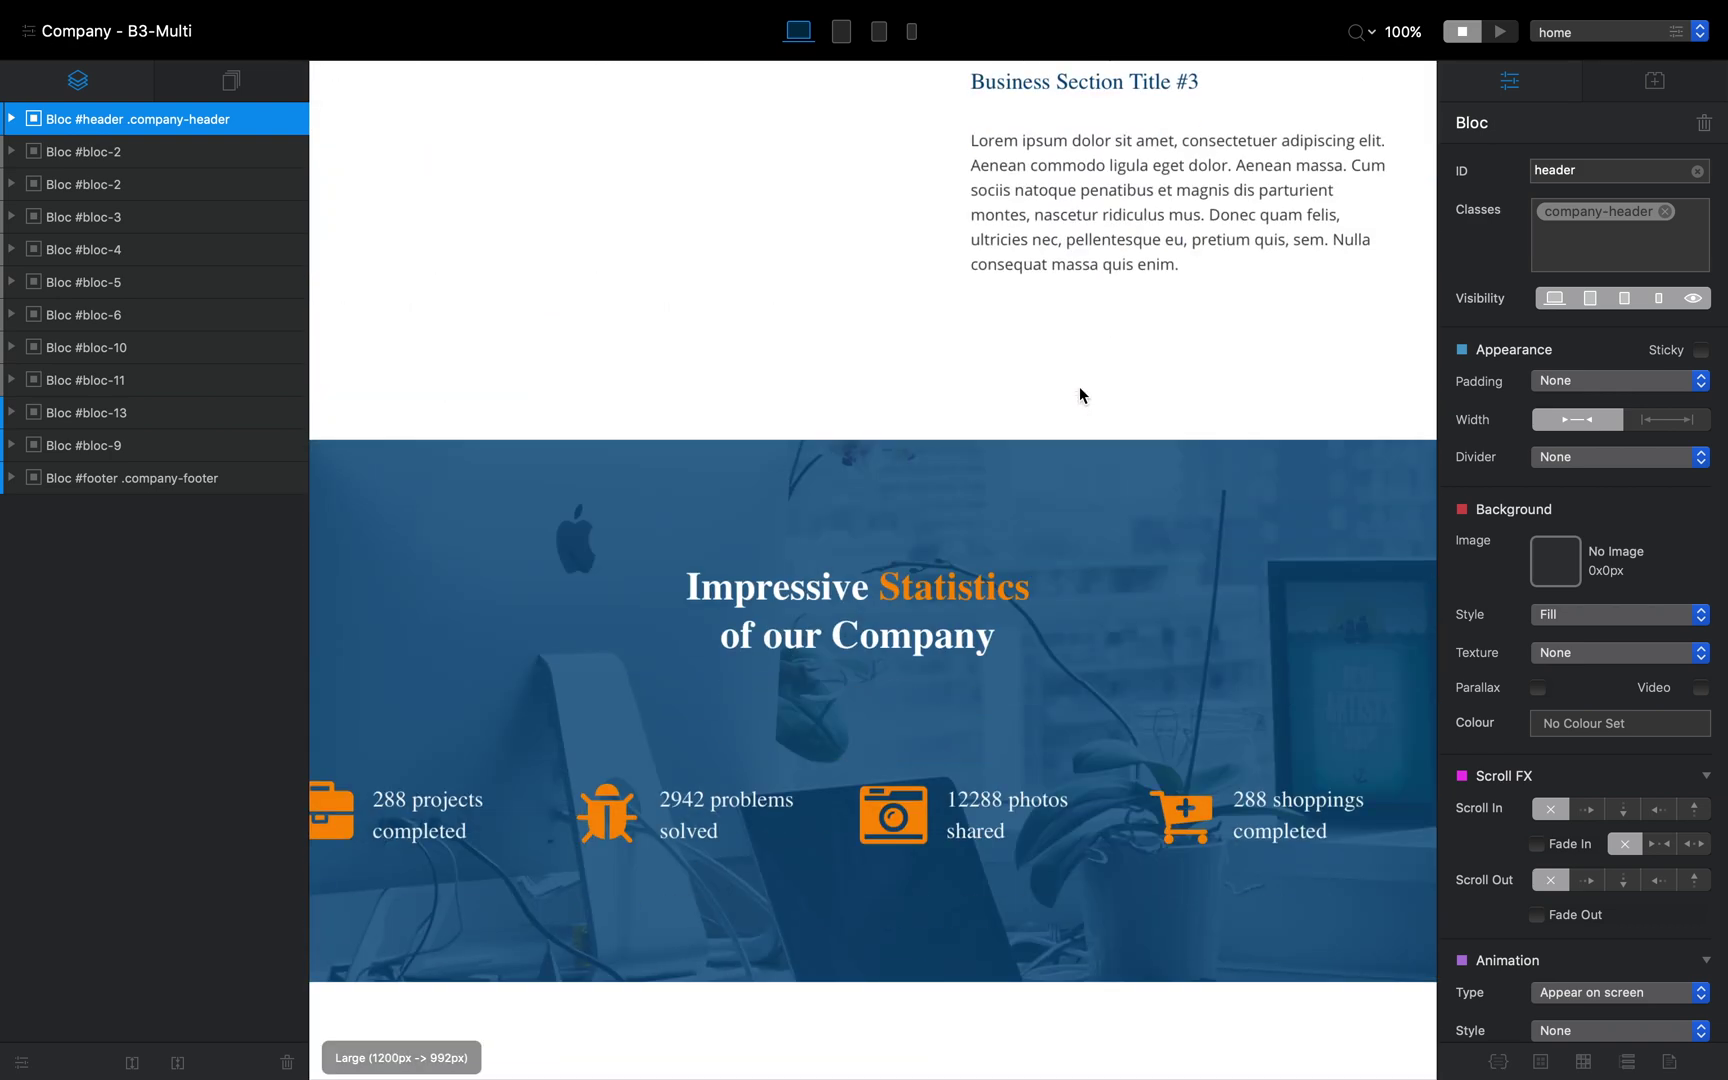
{"action": "scroll", "coordinate": [1079, 390], "scroll_direction": "down", "scroll_amount": 4}
{"action": "scroll", "coordinate": [1079, 390], "scroll_direction": "up", "scroll_amount": 2}
{"action": "left_click", "coordinate": [1165, 322]}
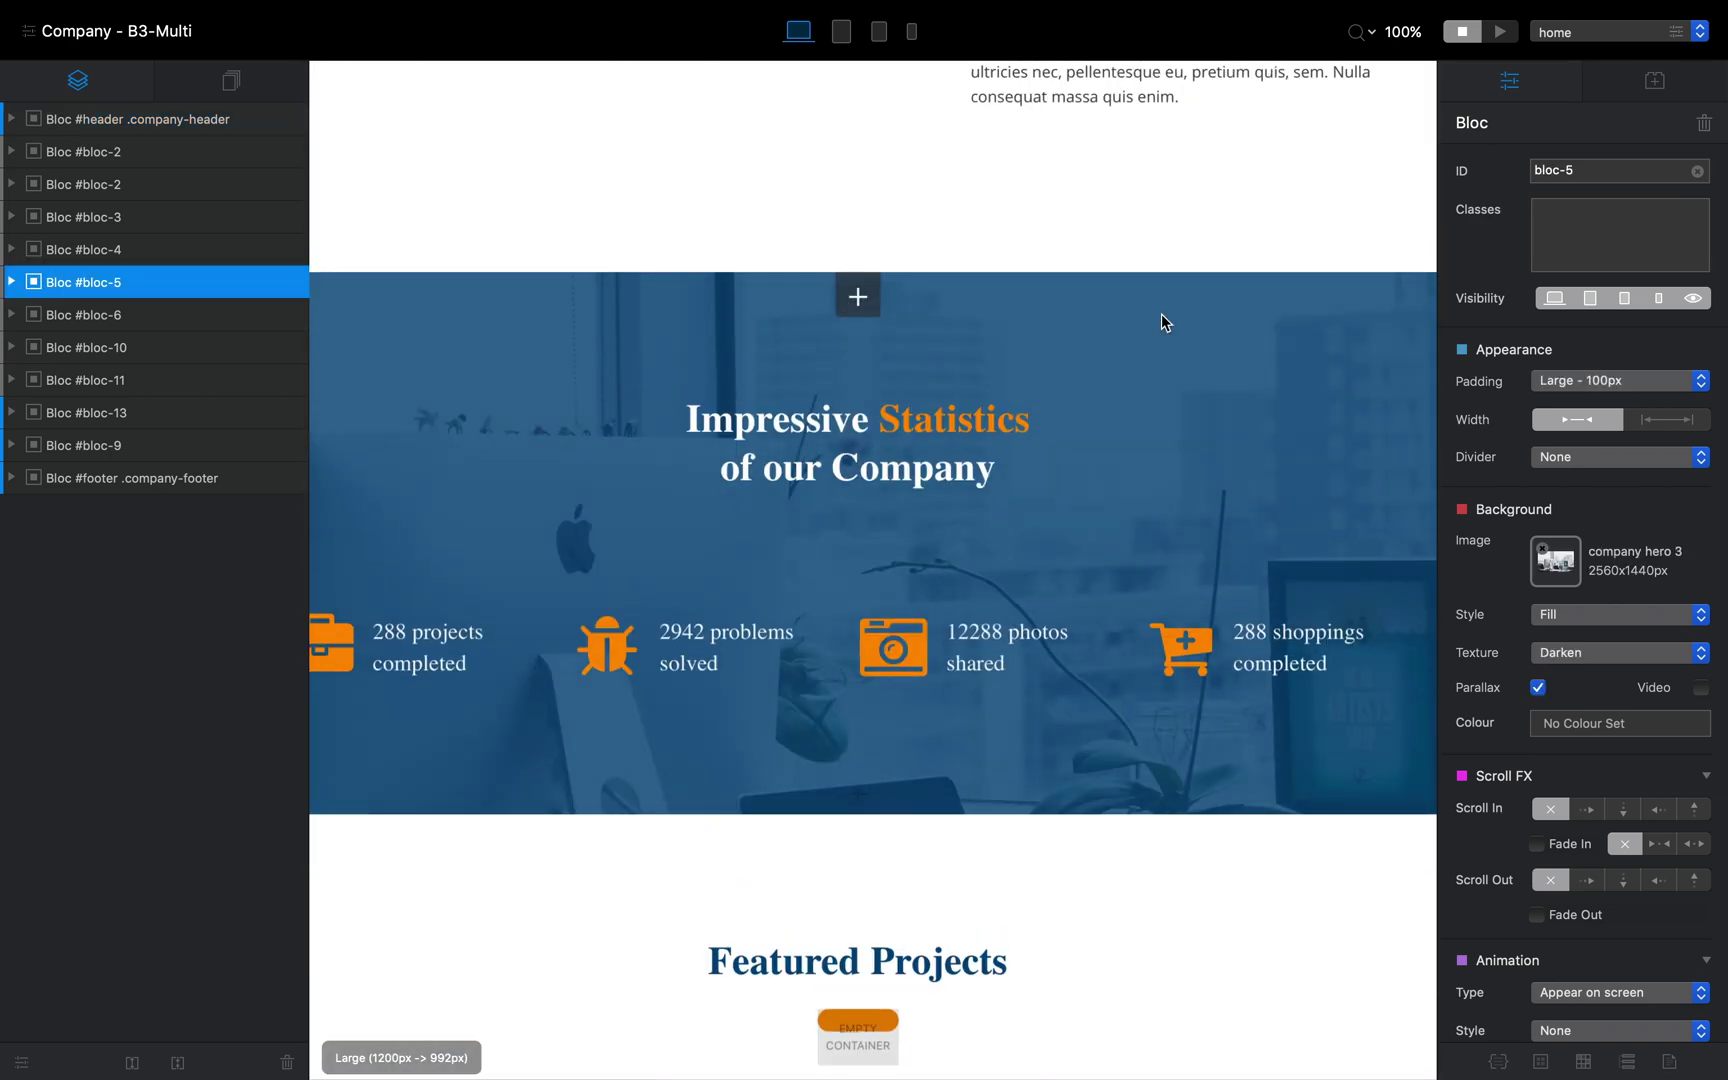
{"action": "left_click", "coordinate": [1362, 32]}
{"action": "left_click", "coordinate": [1375, 137]}
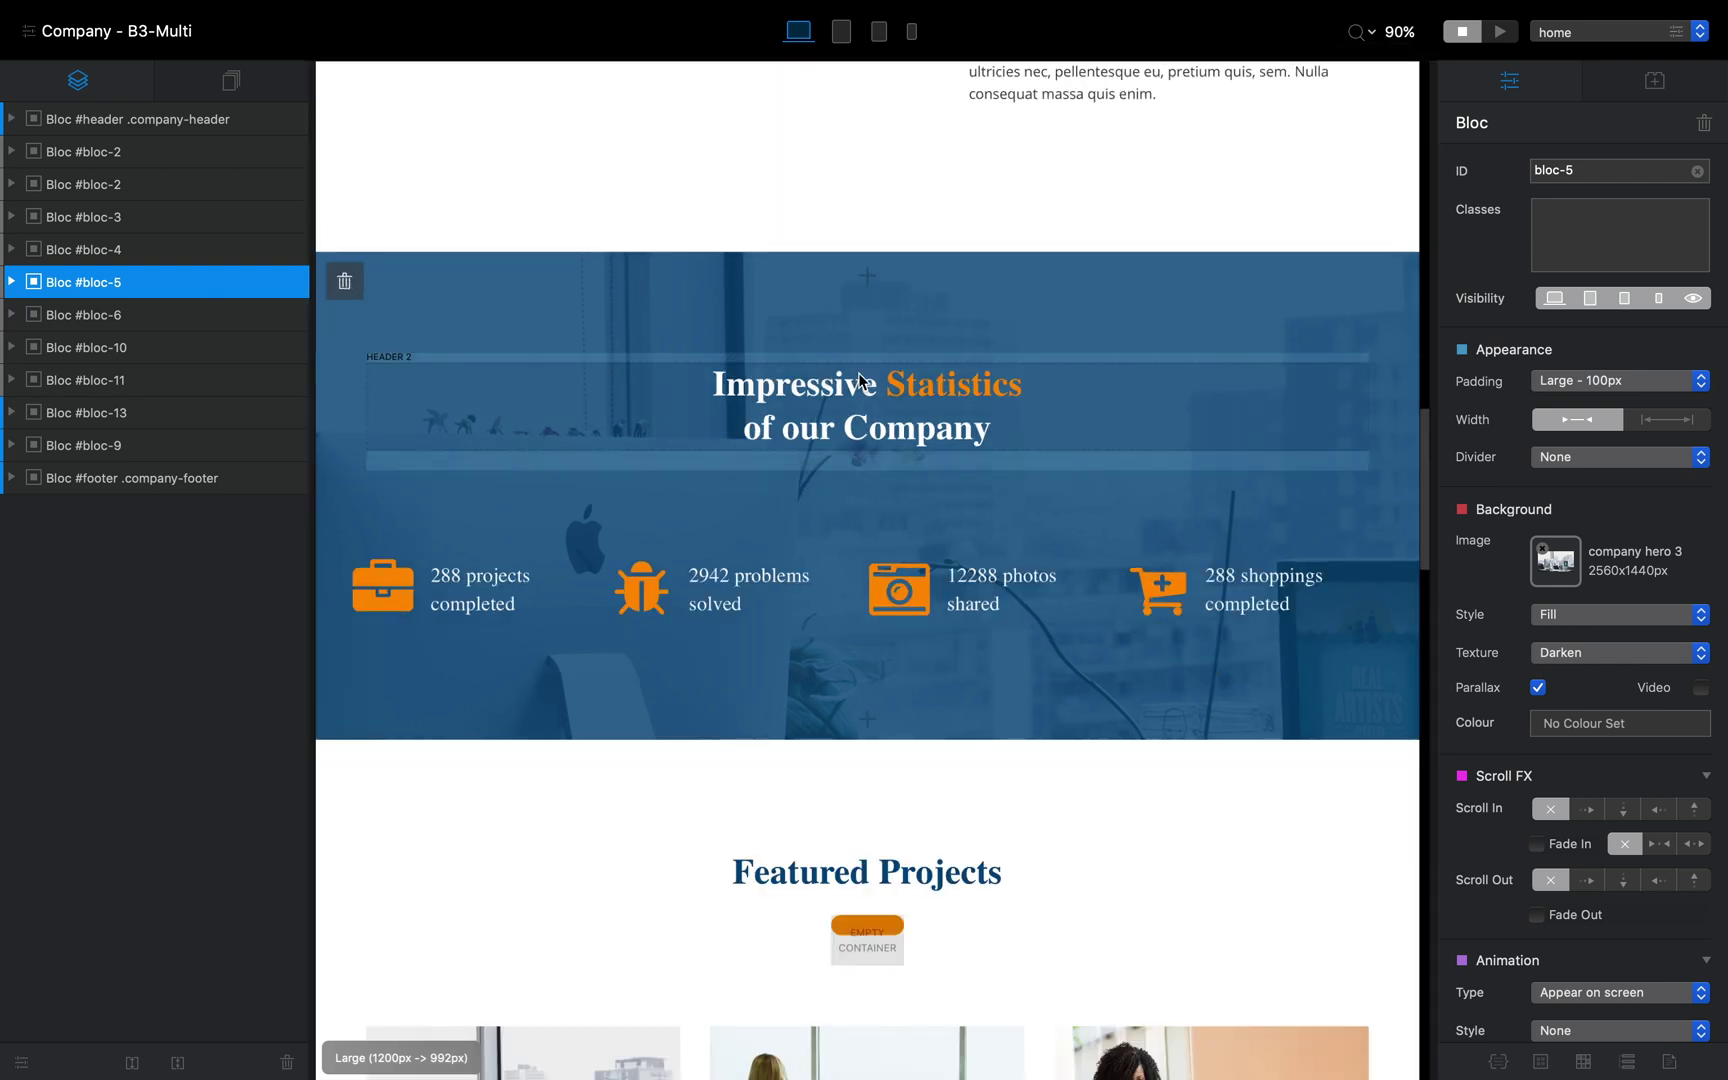
Clear the Statistics section's texture to None, then reapply Darken
{"action": "left_click", "coordinate": [1630, 660]}
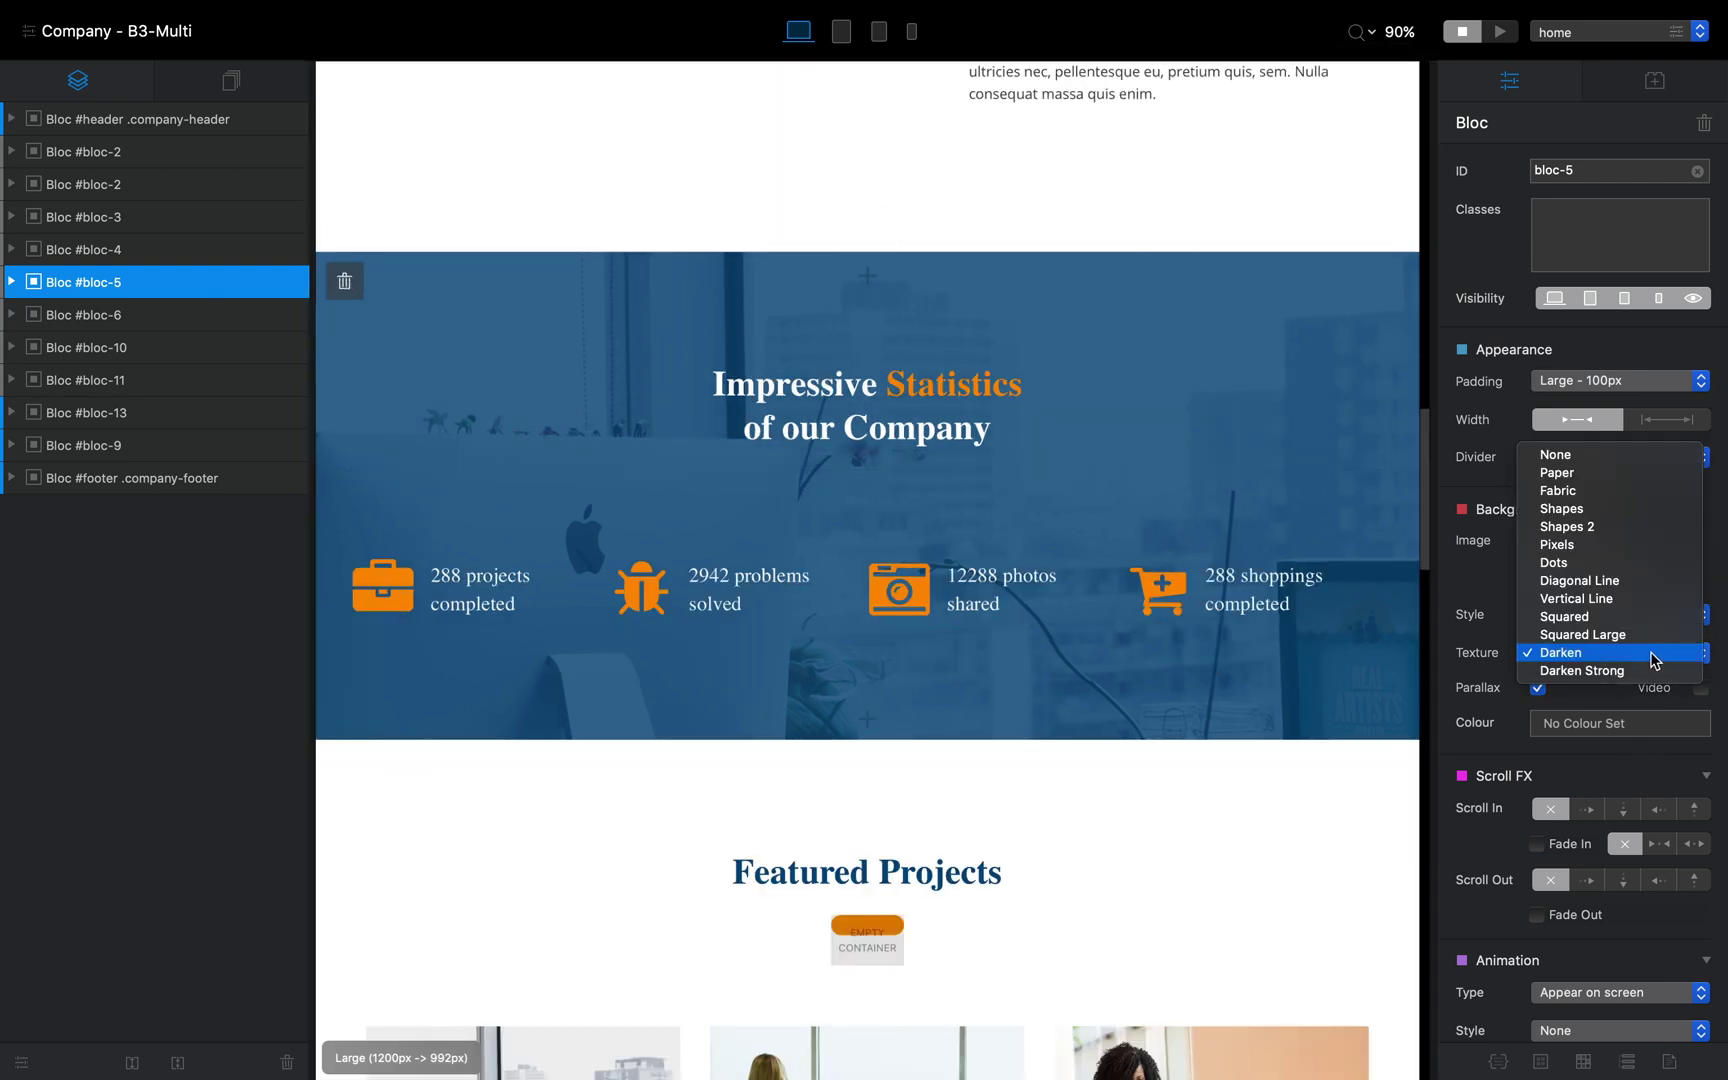
{"action": "left_click", "coordinate": [1609, 455]}
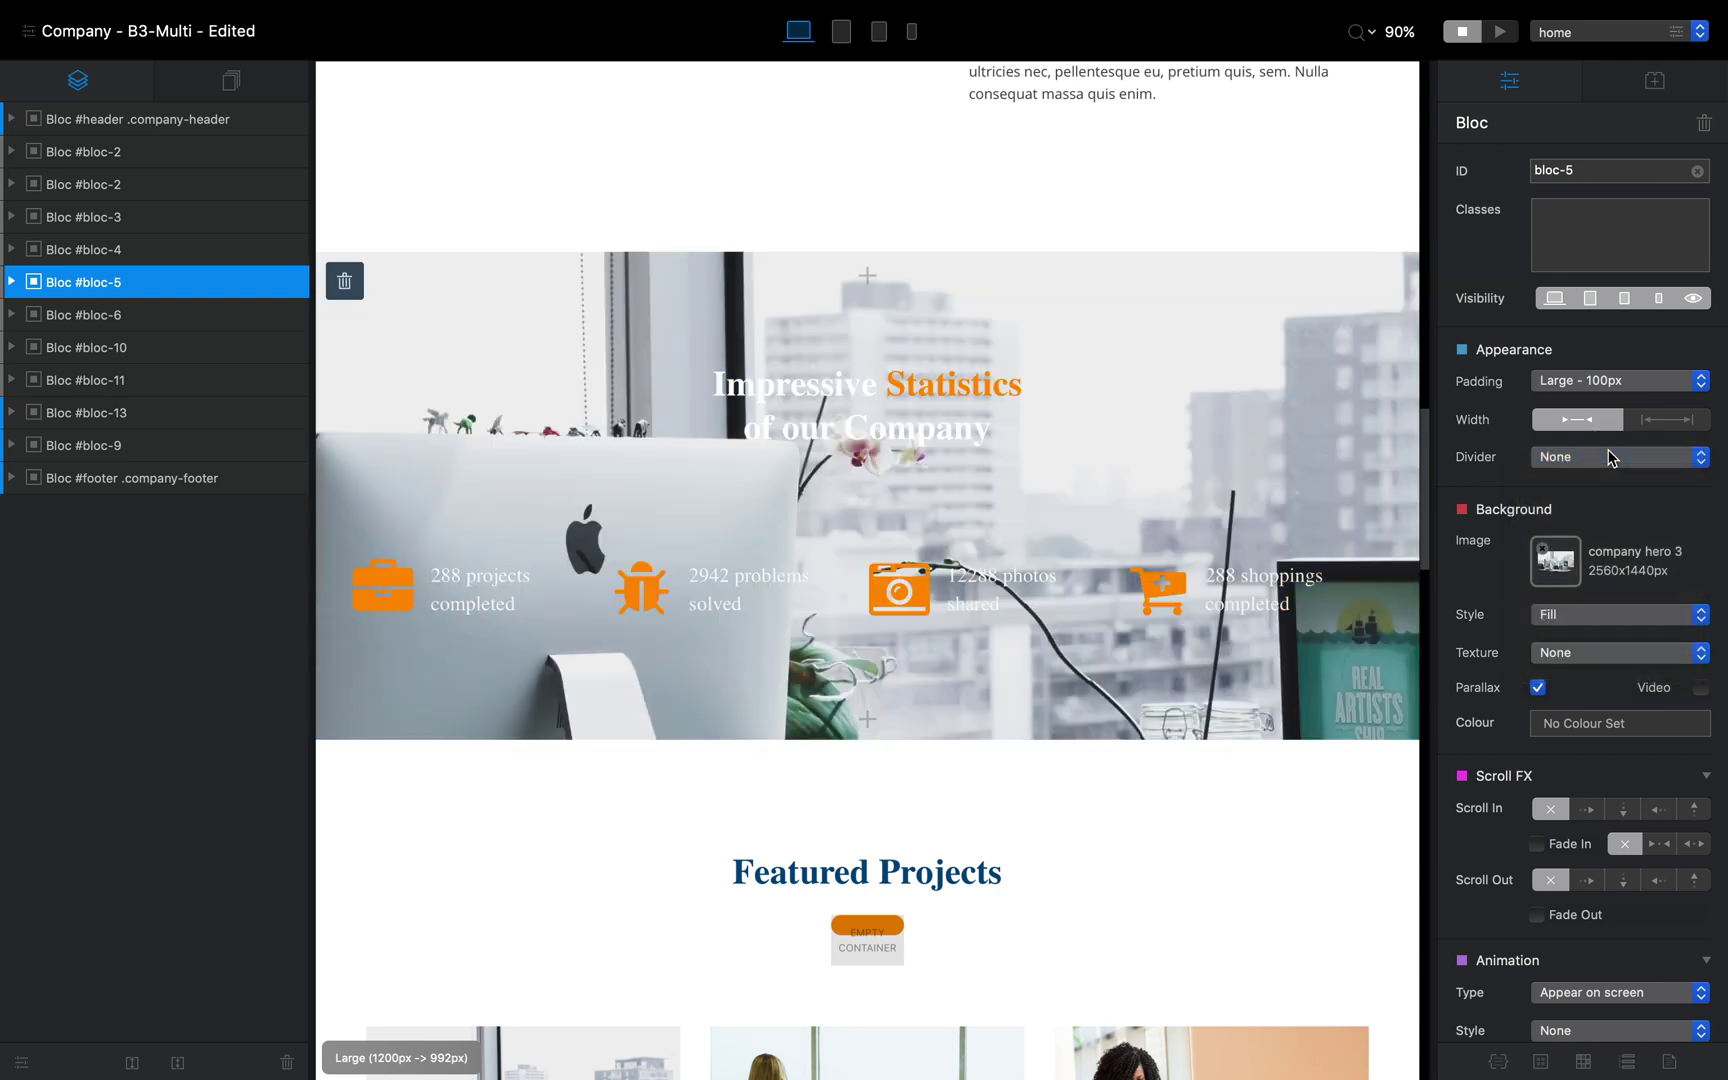
{"action": "left_click", "coordinate": [1569, 655]}
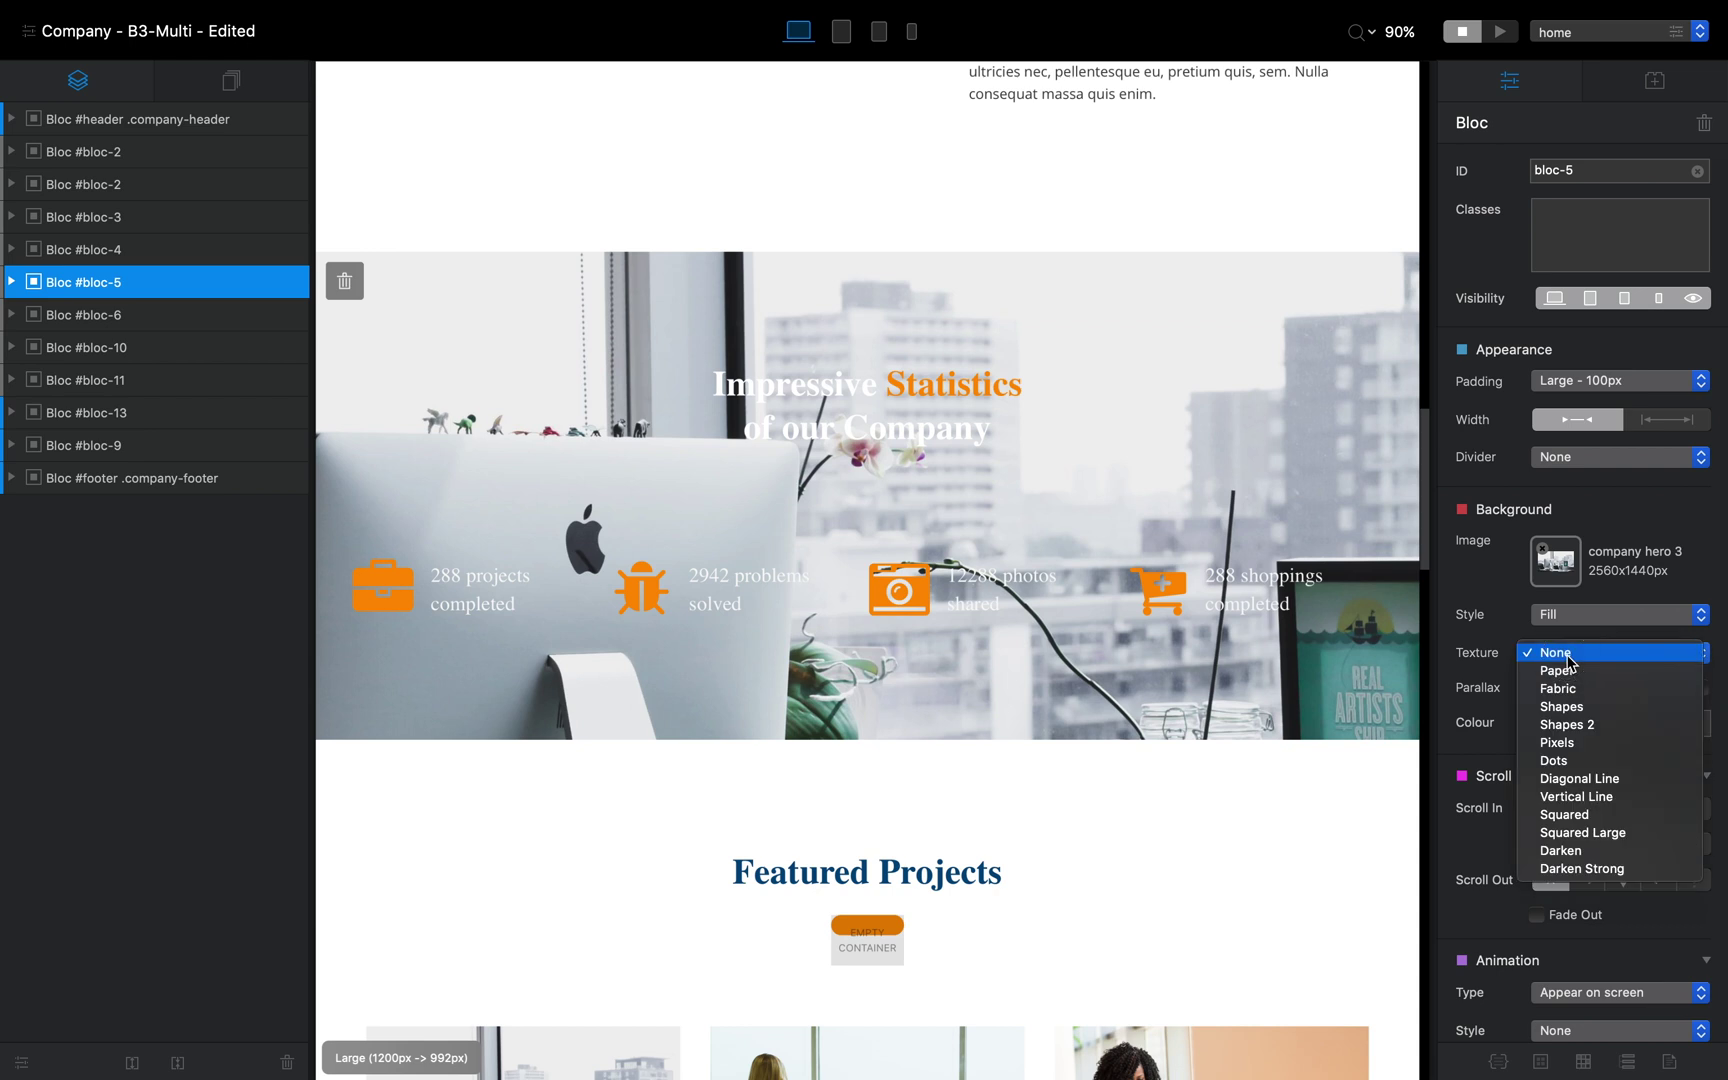
{"action": "left_click", "coordinate": [1600, 851]}
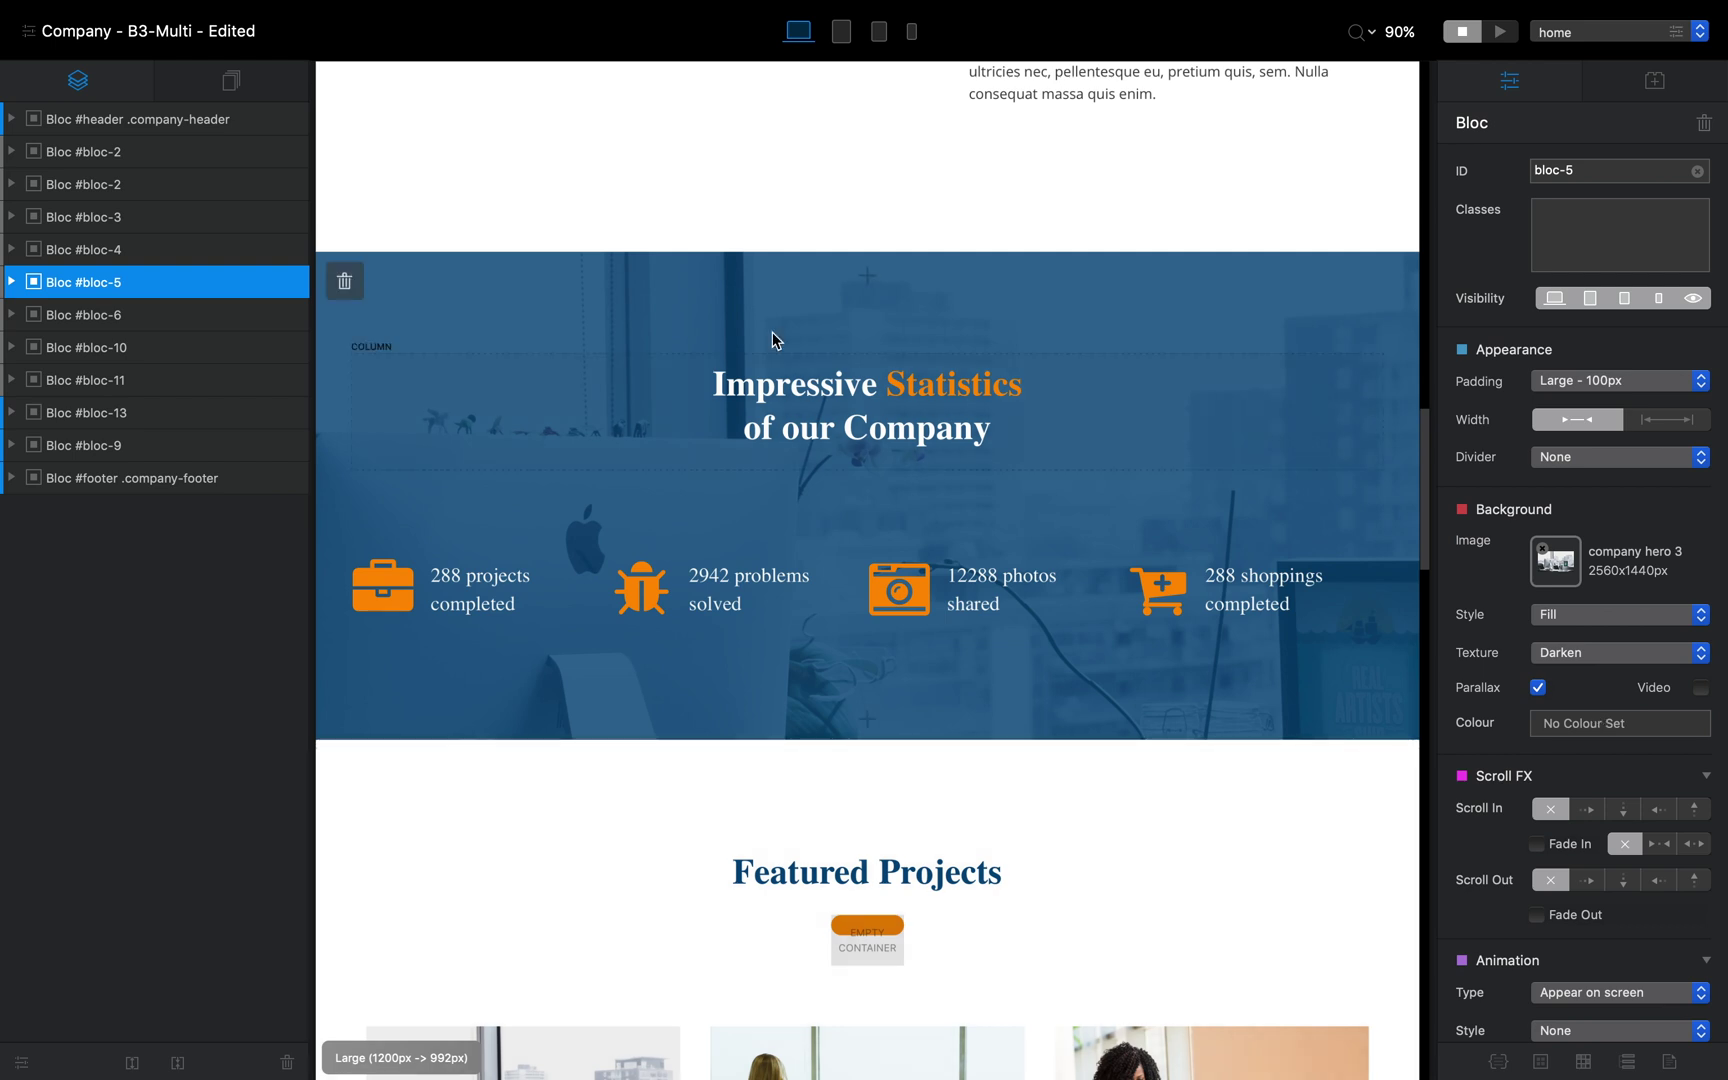
{"action": "left_click", "coordinate": [148, 11]}
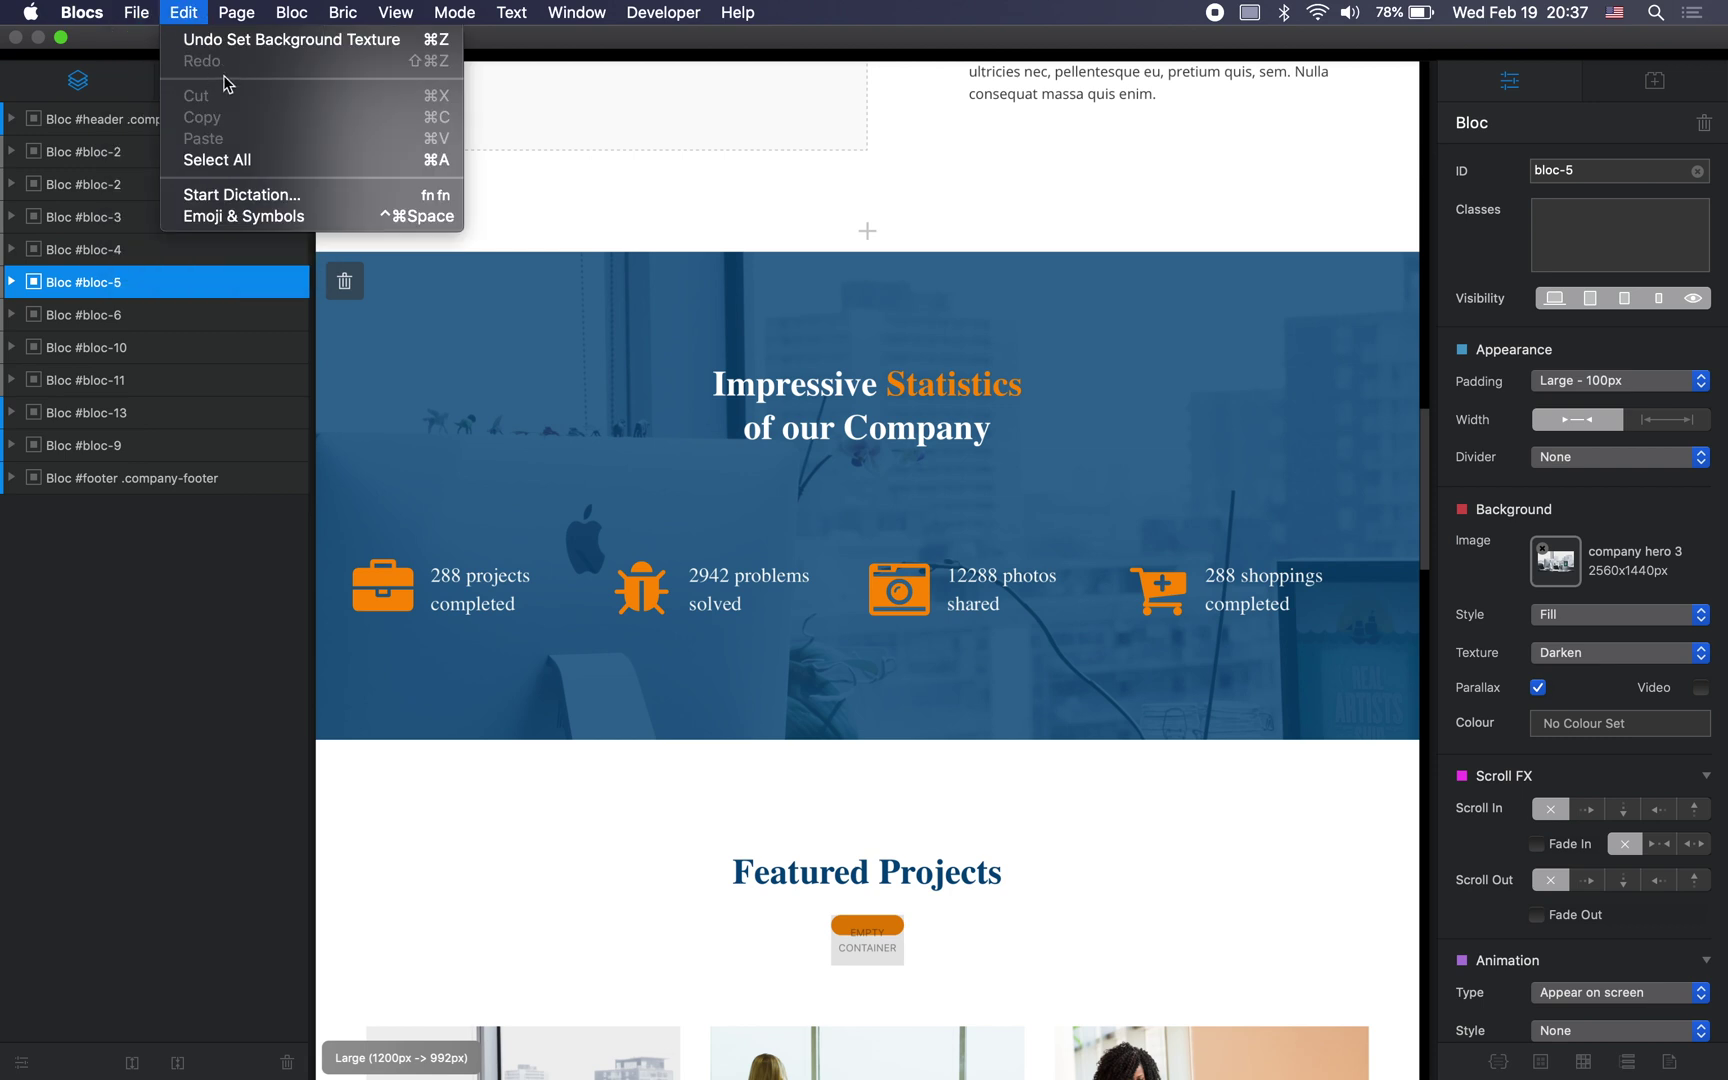
Open Church - B3.4 Single from recent files without saving, and close the asset library
{"action": "mouse_move", "coordinate": [184, 88]}
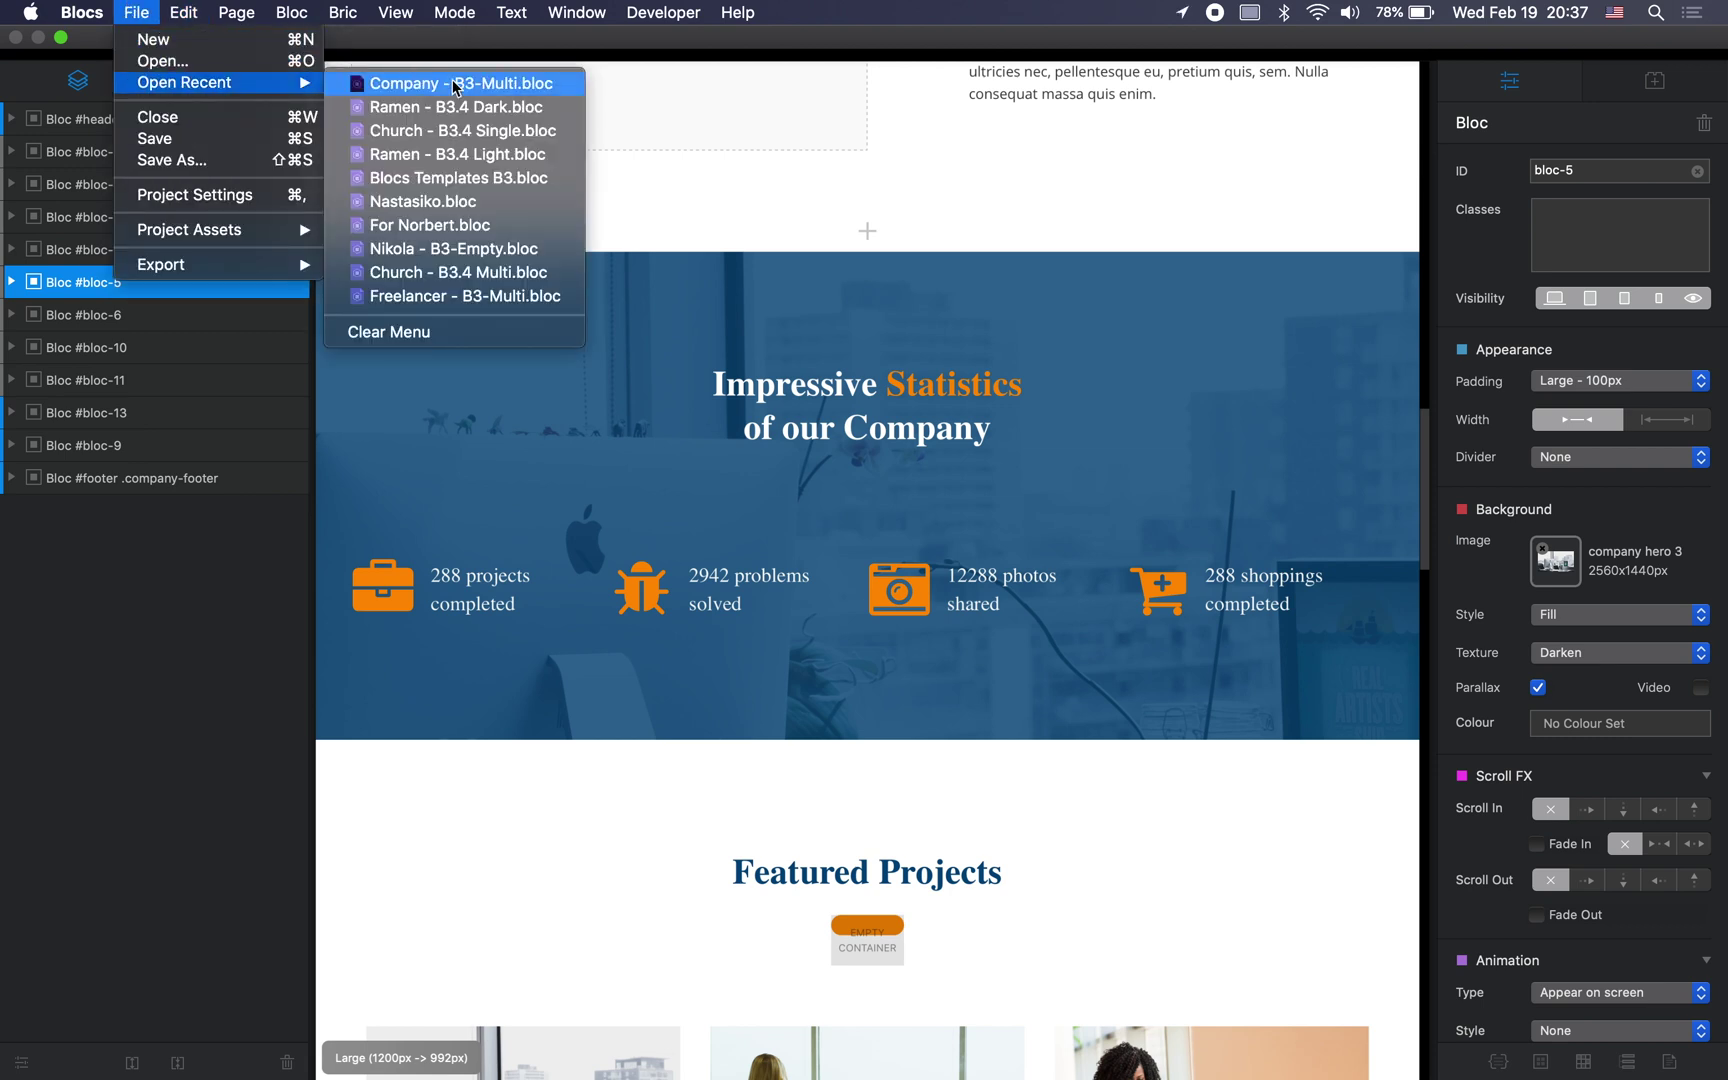
{"action": "left_click", "coordinate": [501, 129]}
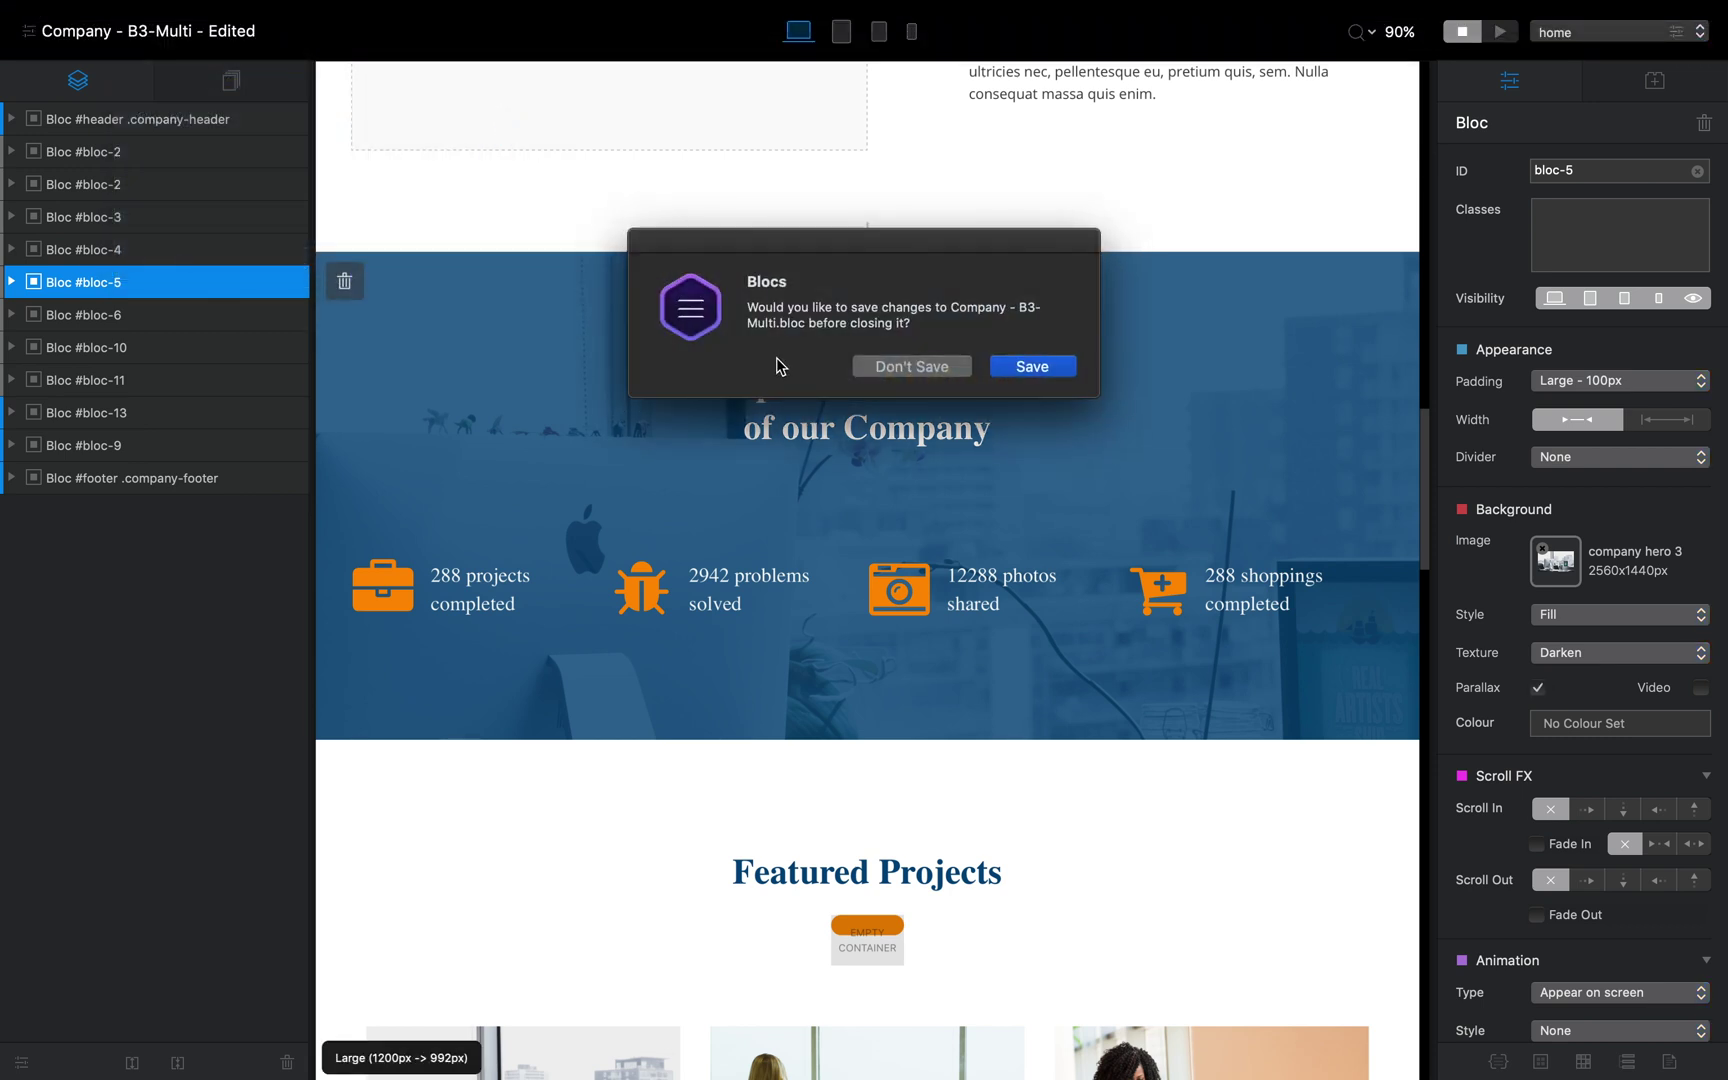
{"action": "left_click", "coordinate": [912, 366]}
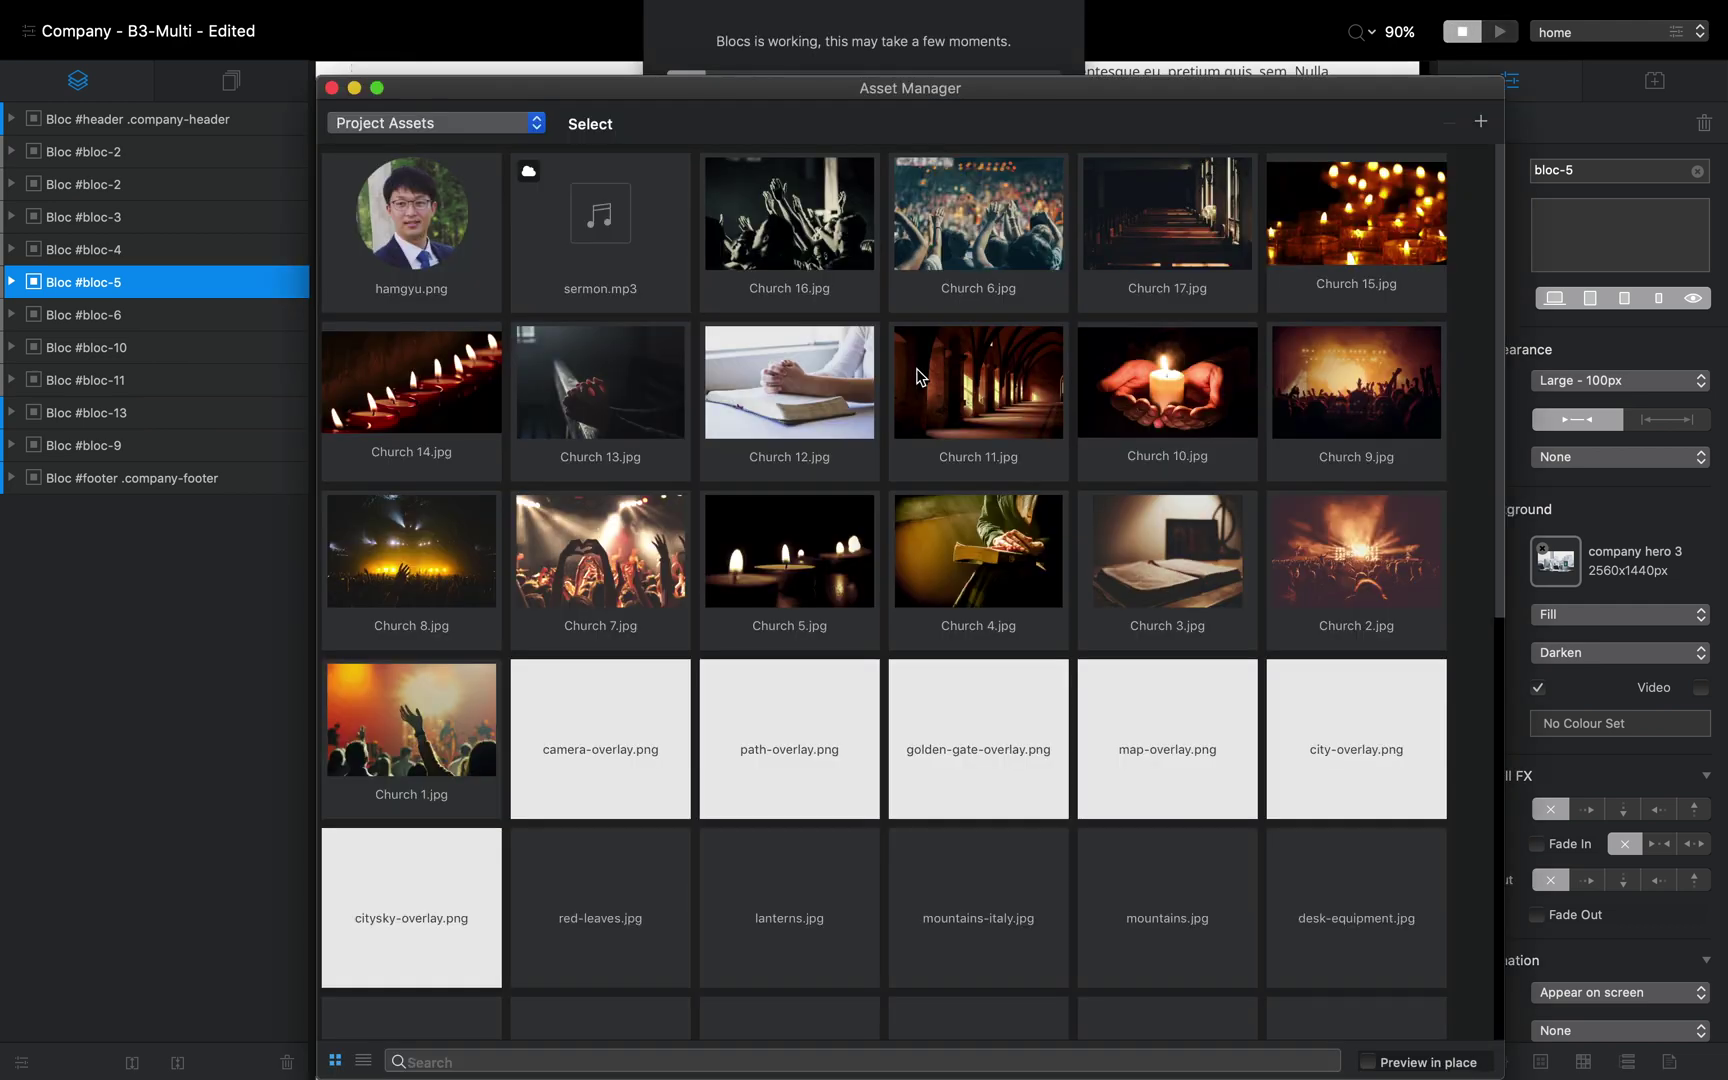
{"action": "left_click", "coordinate": [332, 88]}
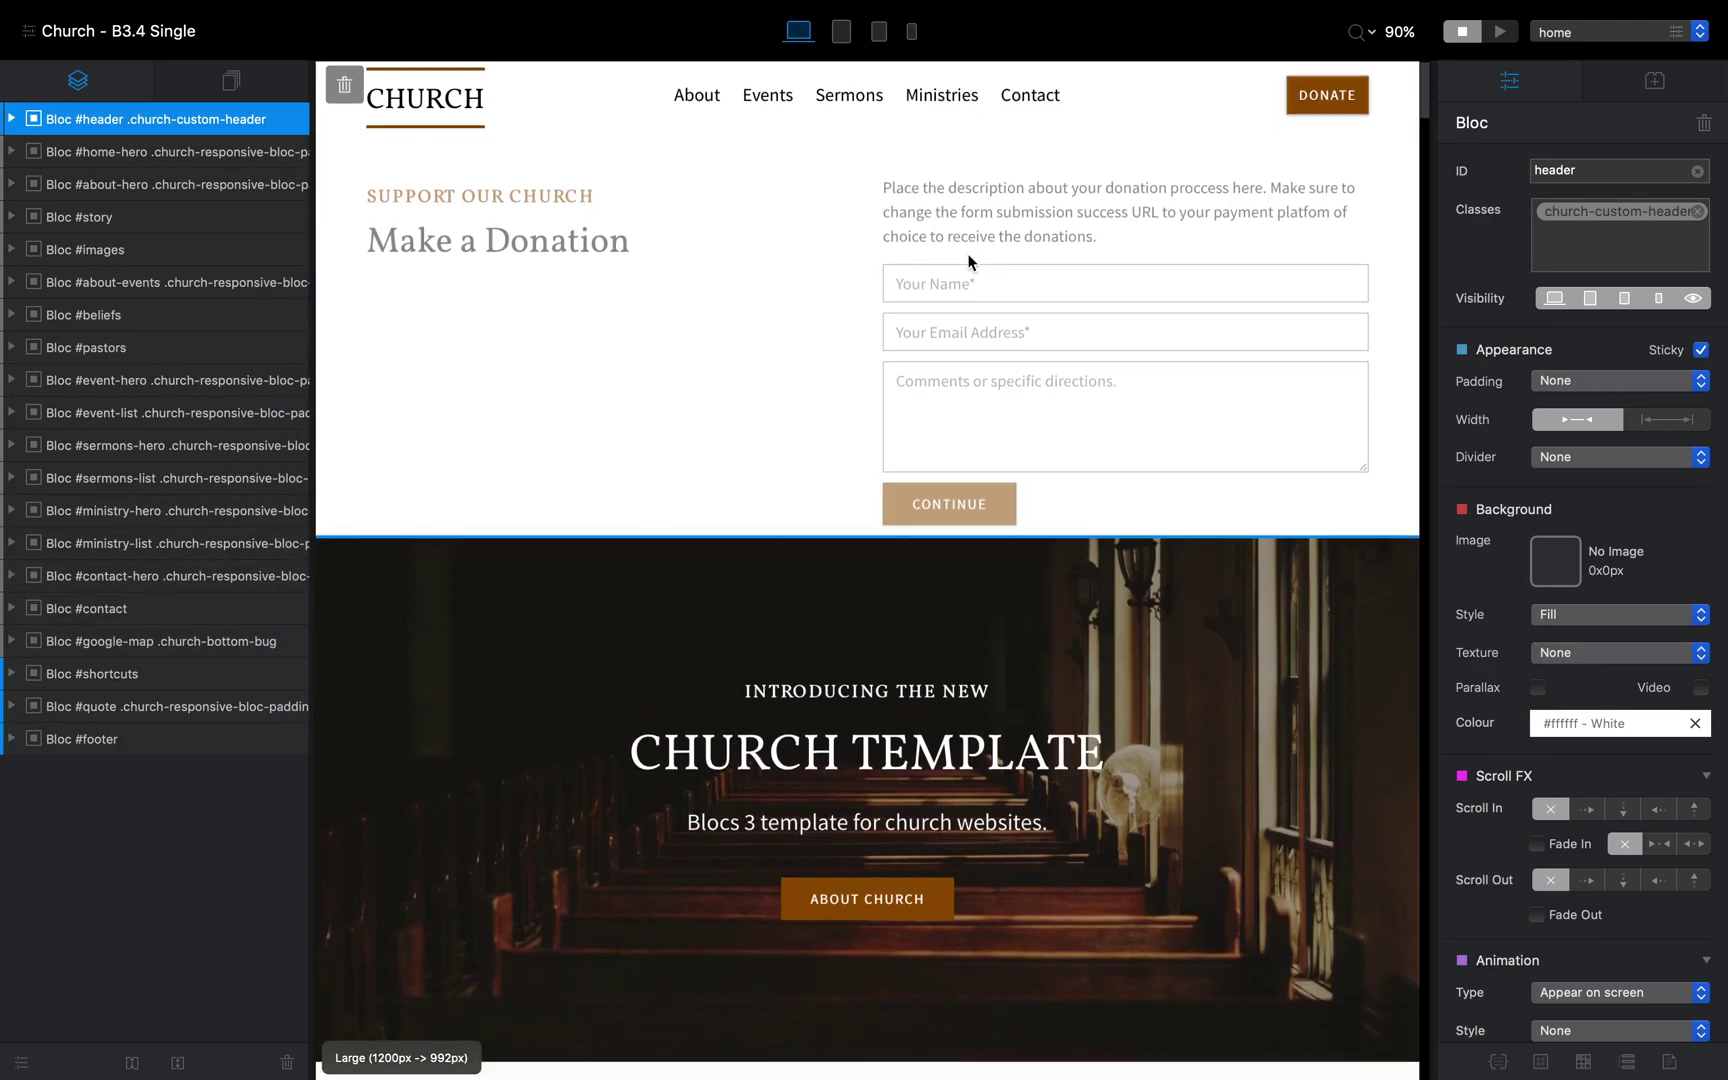
Select the church hero section and set its texture to None
{"action": "scroll", "coordinate": [1230, 417], "scroll_direction": "down", "scroll_amount": 3}
{"action": "scroll", "coordinate": [1282, 447], "scroll_direction": "down", "scroll_amount": 2}
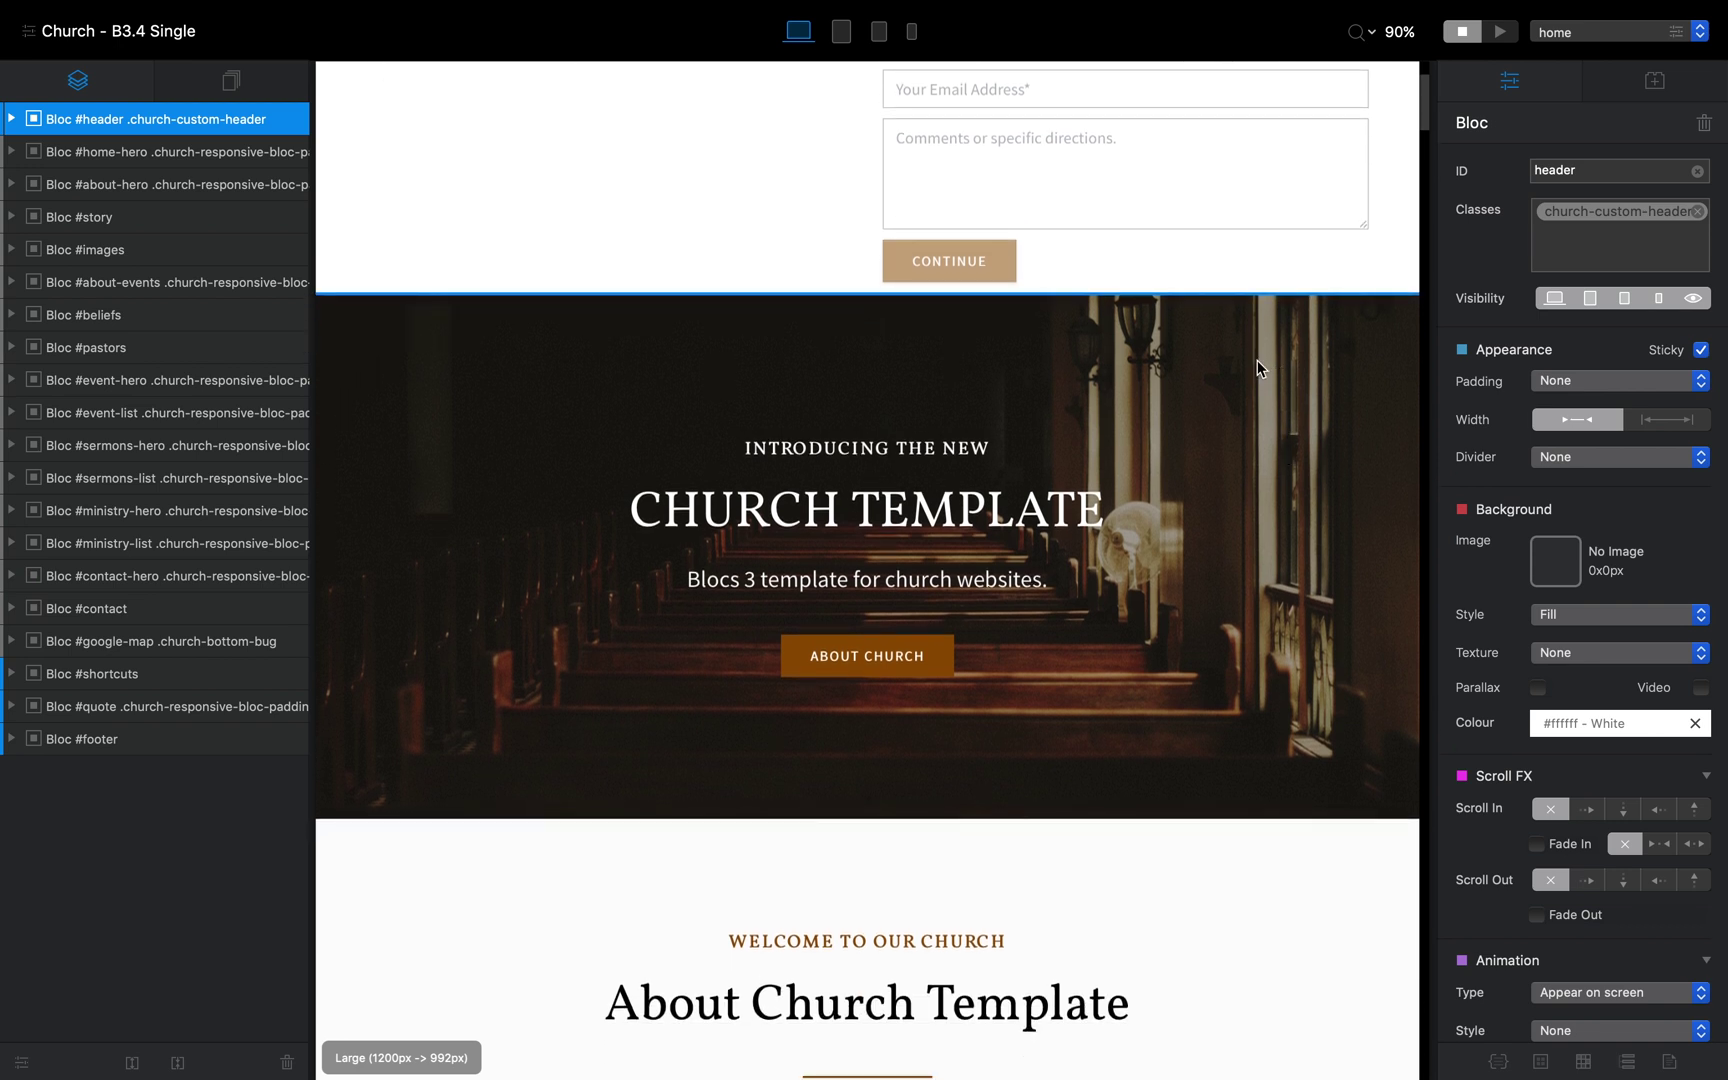
{"action": "left_click", "coordinate": [1120, 328]}
{"action": "left_click", "coordinate": [1608, 653]}
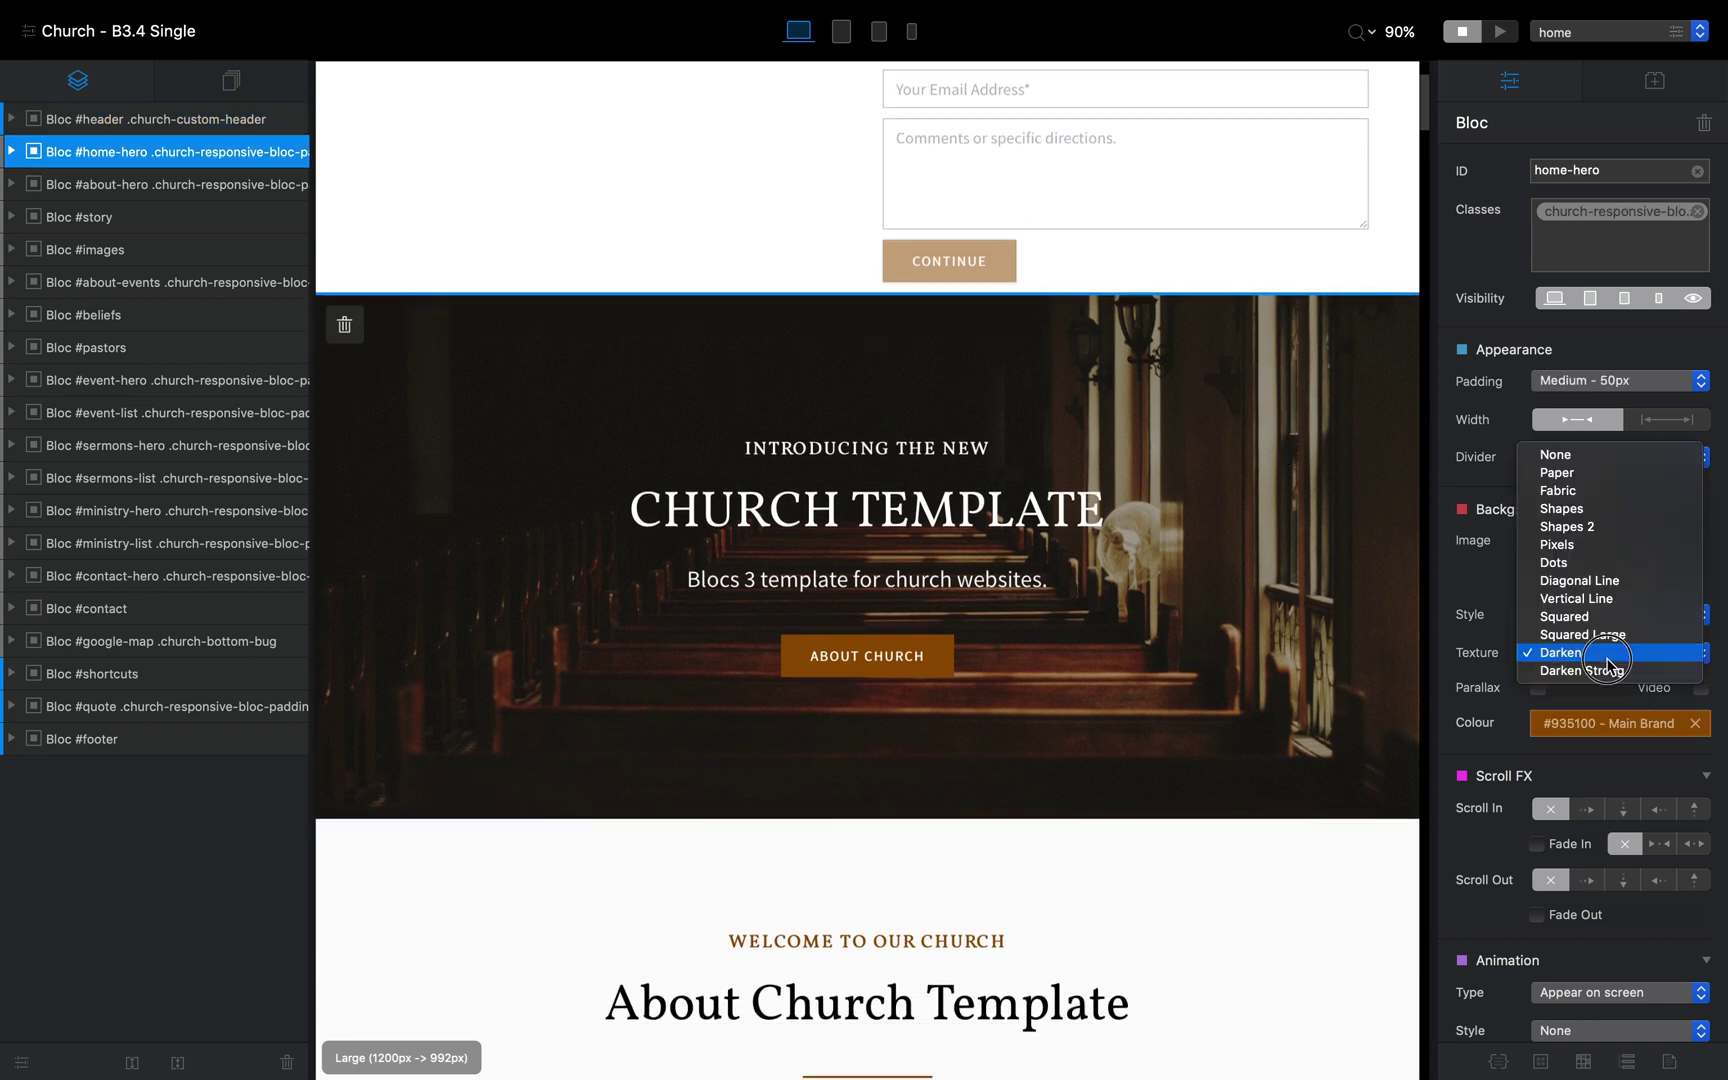
{"action": "left_click", "coordinate": [1620, 459]}
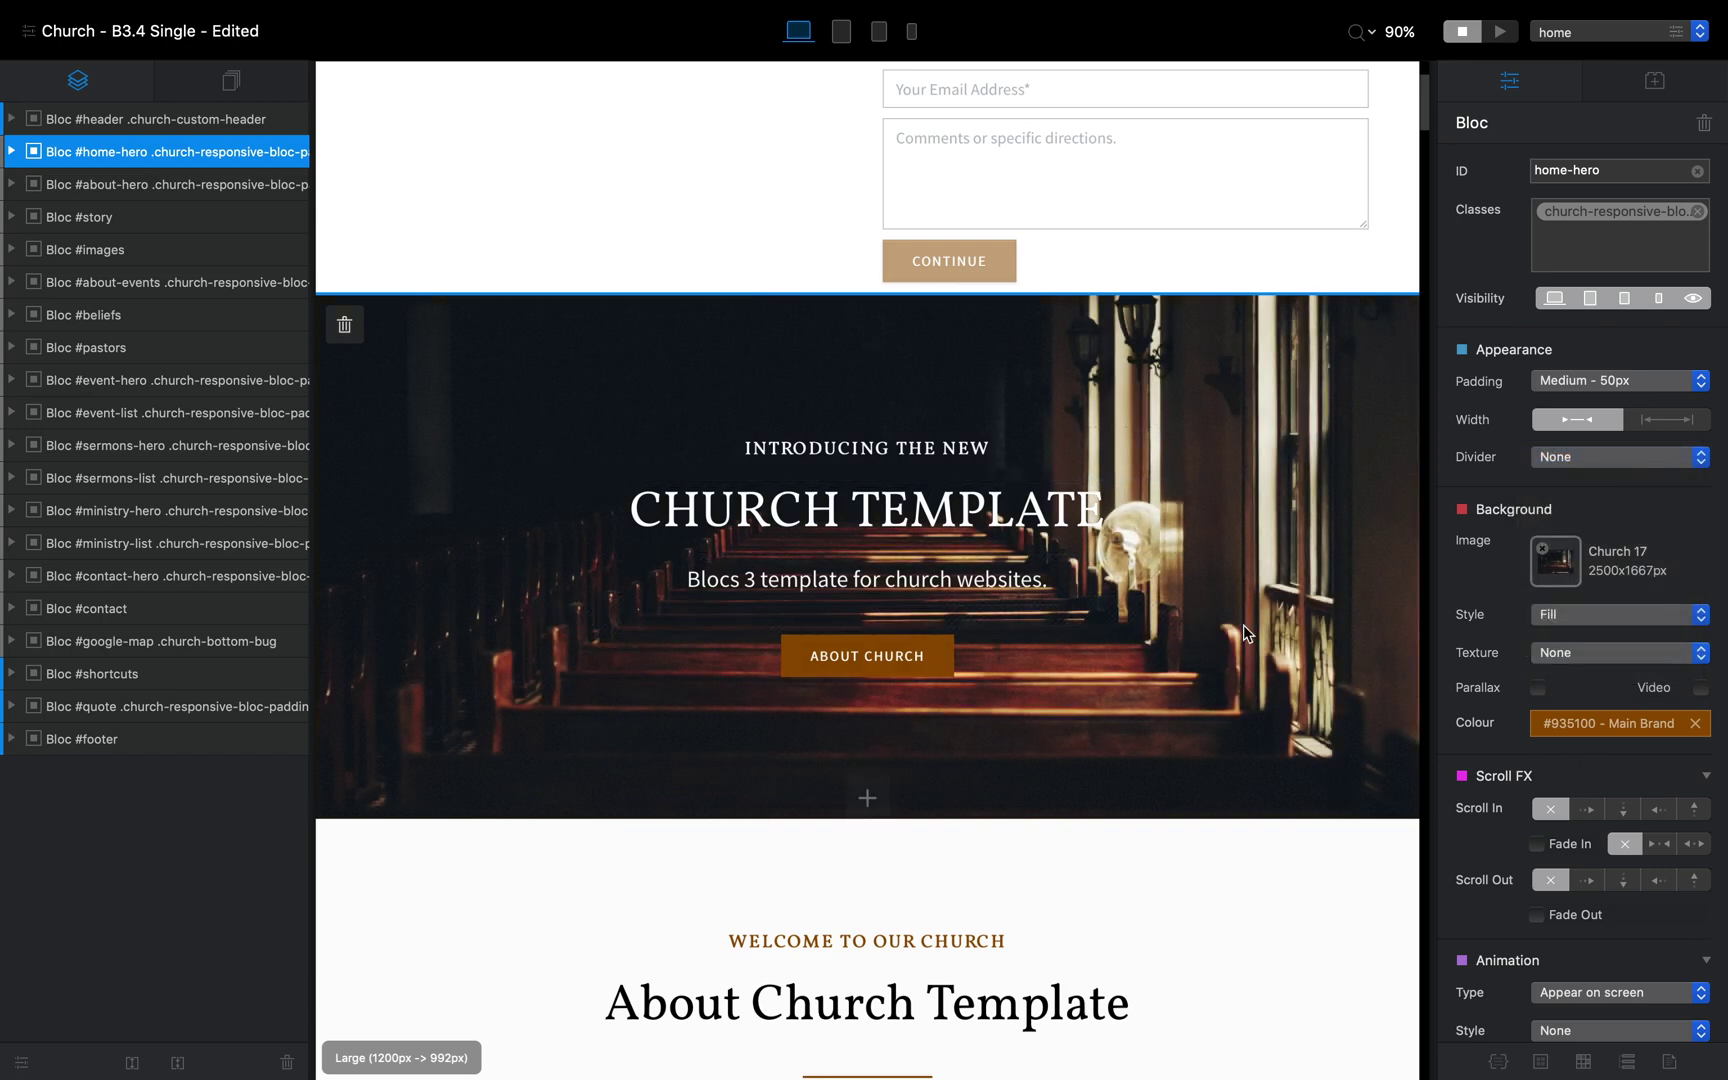
Reapply the Darken texture to the church hero section
{"action": "scroll", "coordinate": [1183, 518], "scroll_direction": "up", "scroll_amount": 5}
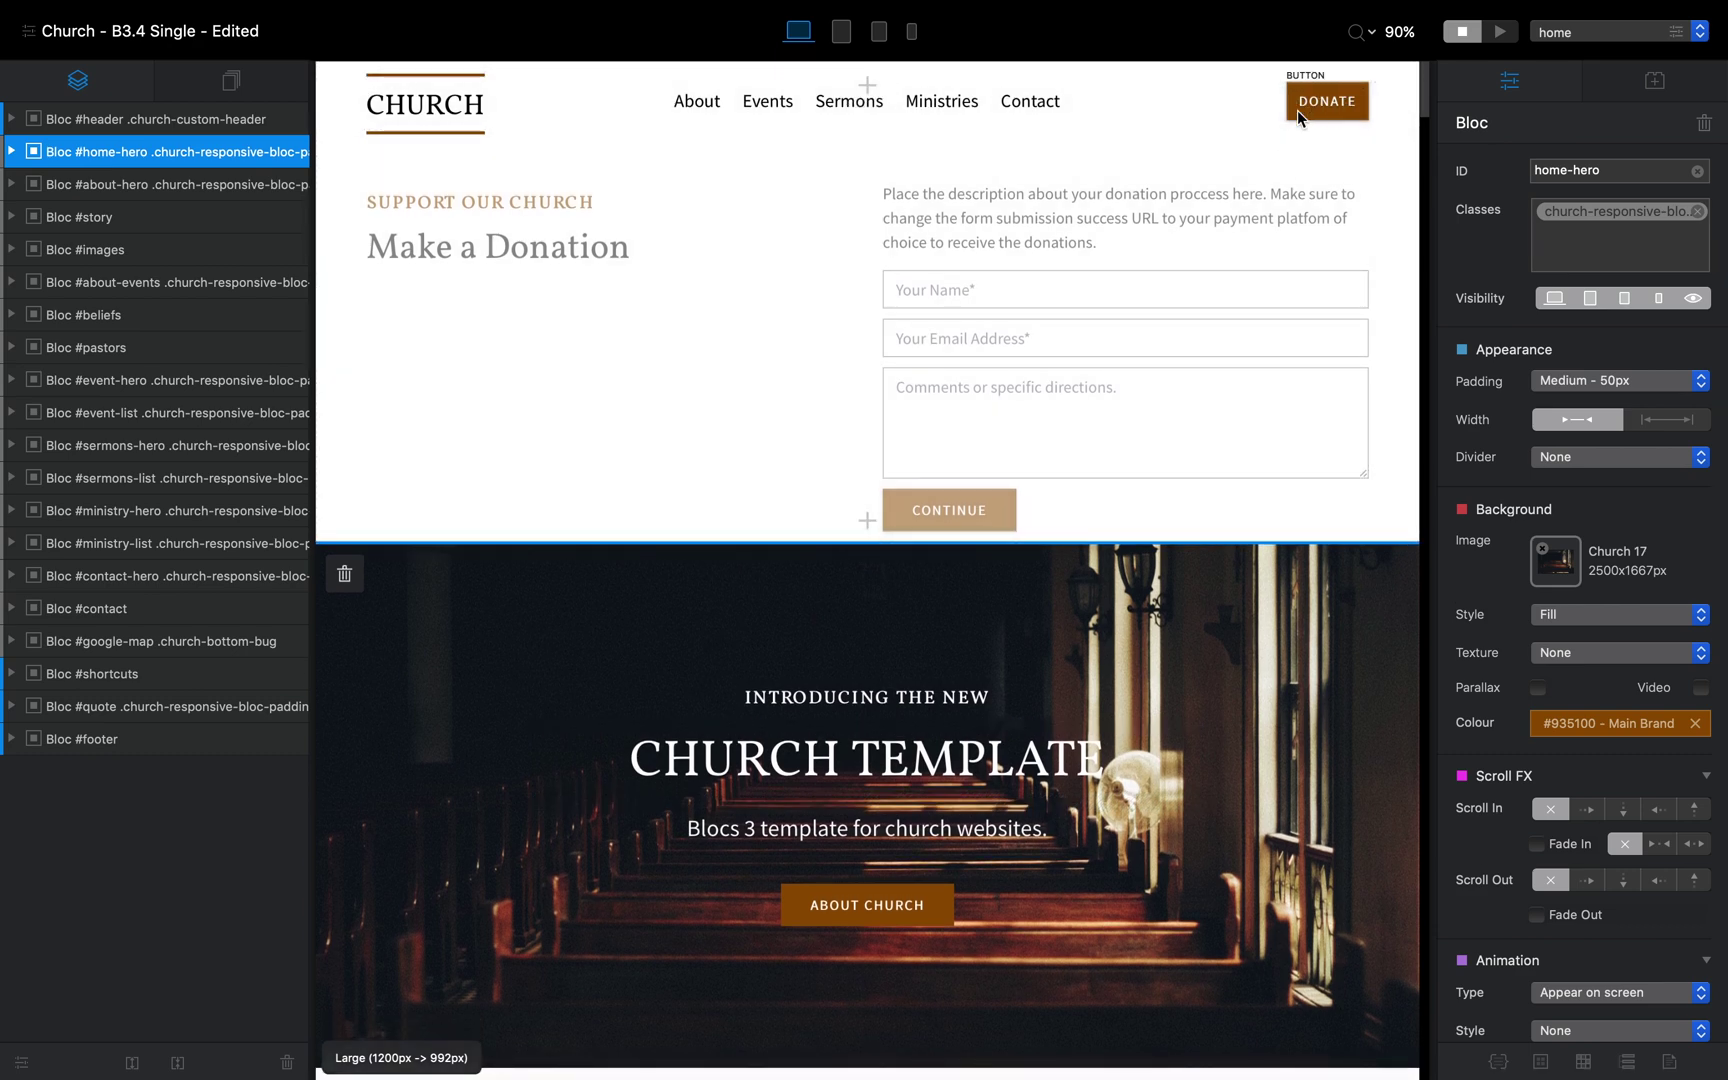
{"action": "scroll", "coordinate": [1104, 370], "scroll_direction": "down", "scroll_amount": 3}
{"action": "scroll", "coordinate": [1104, 370], "scroll_direction": "down", "scroll_amount": 4}
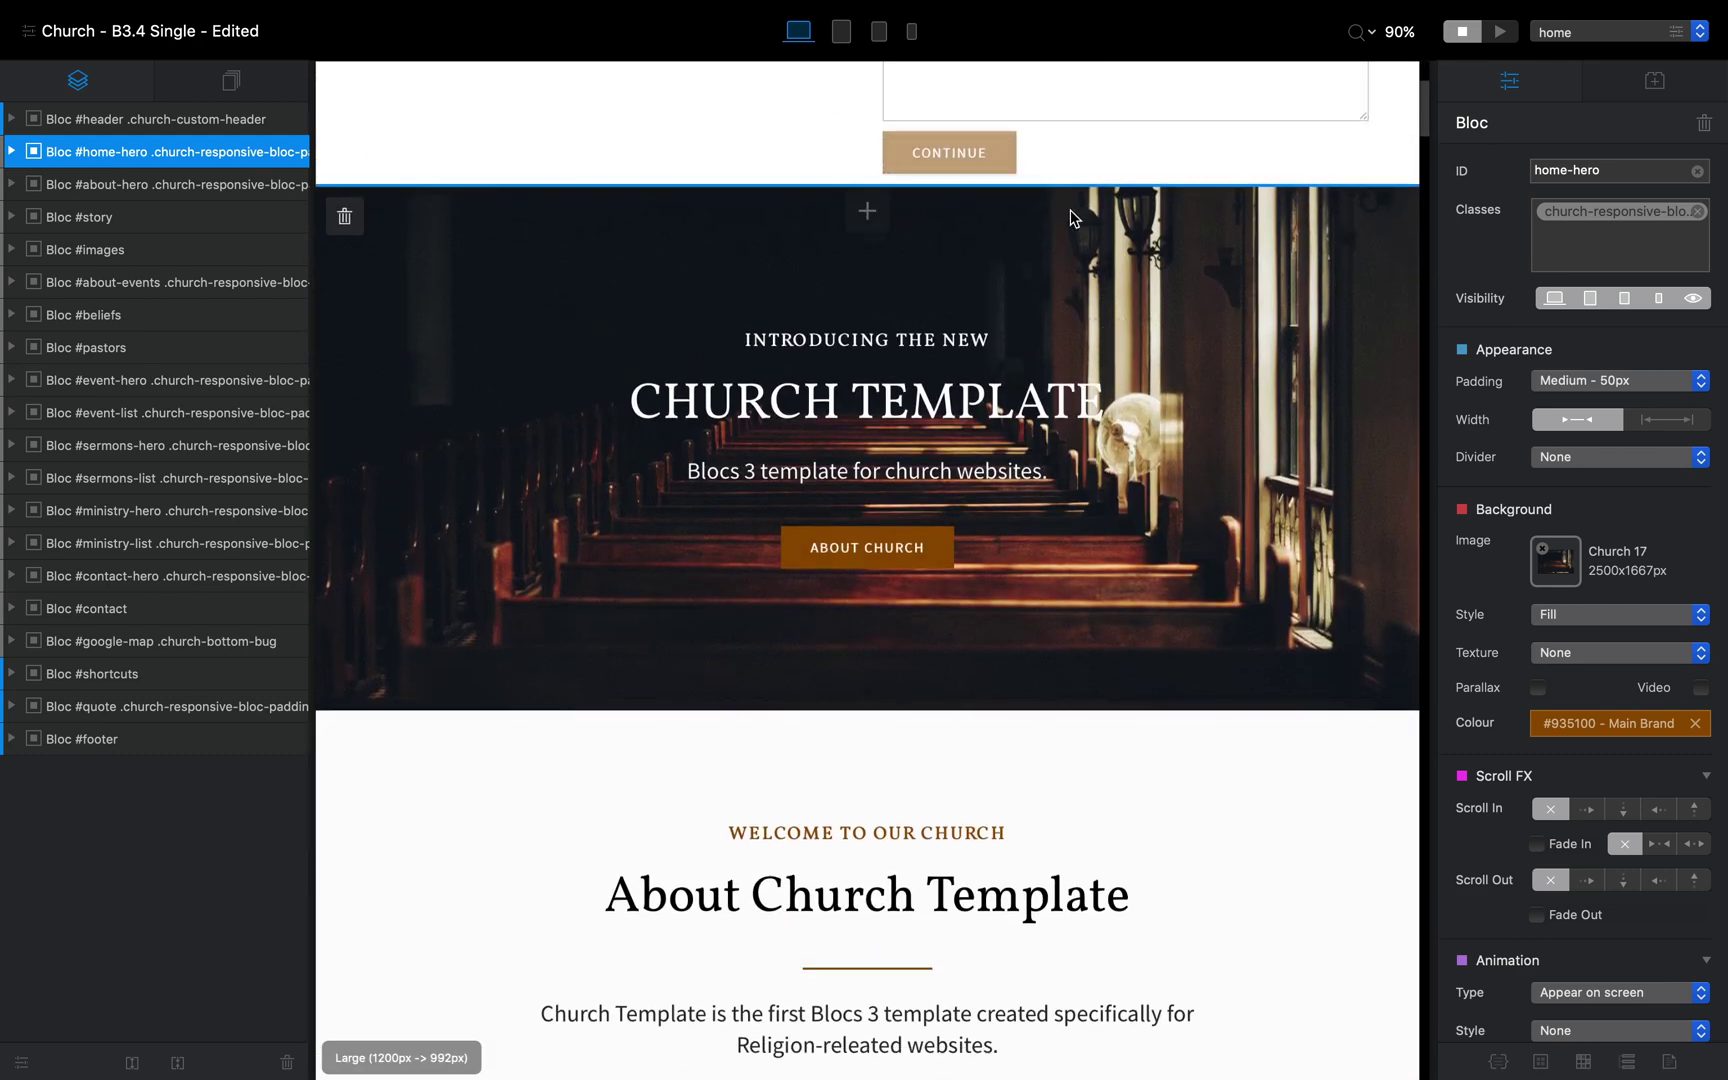
{"action": "left_click", "coordinate": [1620, 655]}
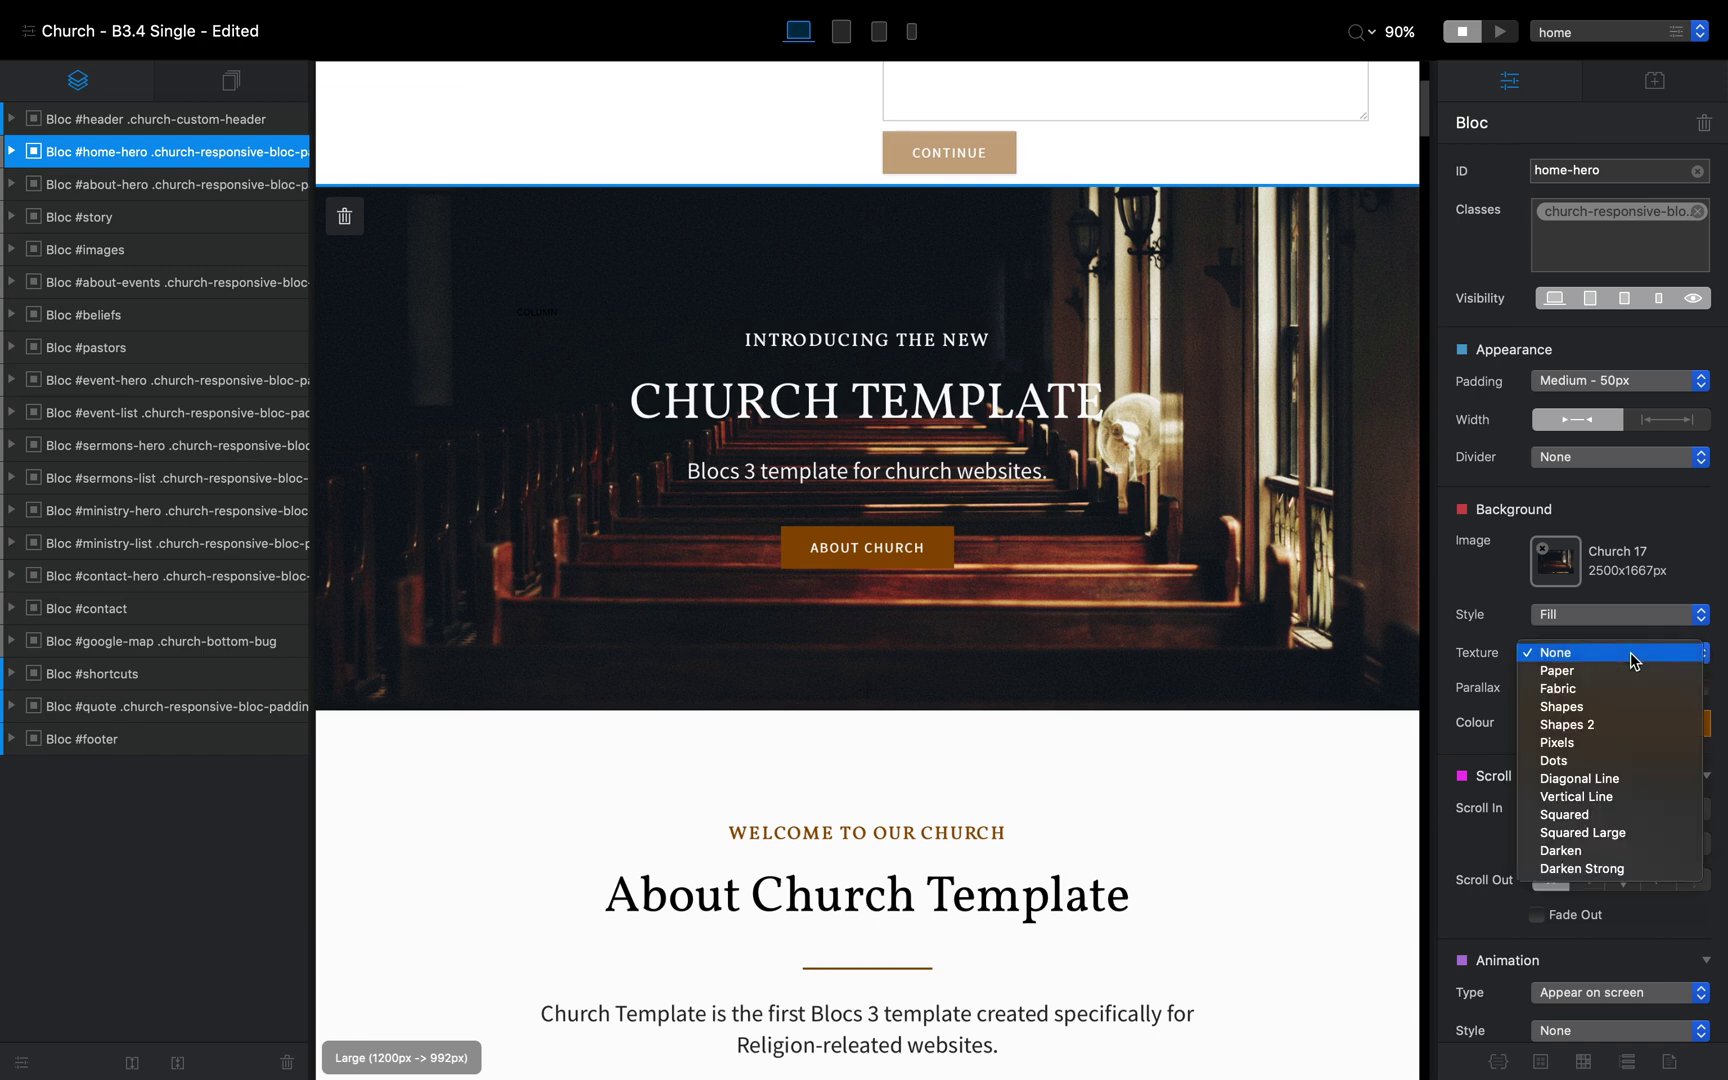
{"action": "left_click", "coordinate": [1614, 847]}
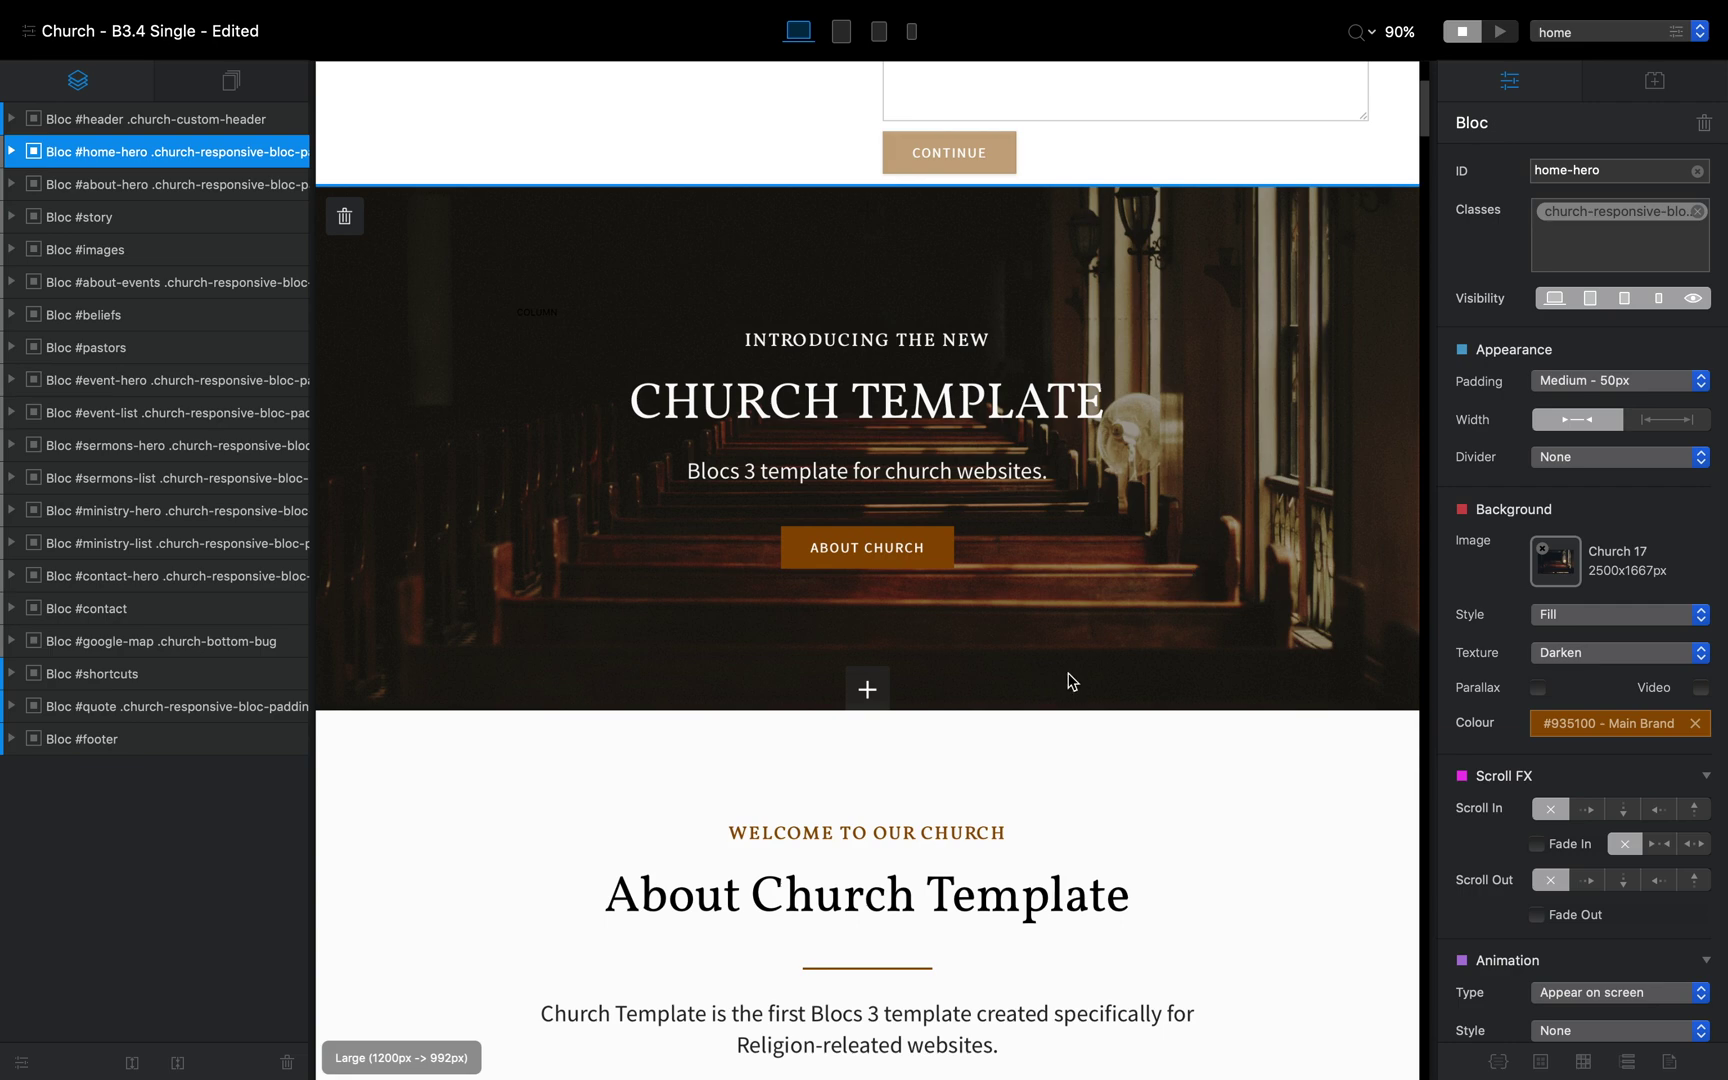
{"action": "scroll", "coordinate": [1070, 682], "scroll_direction": "down", "scroll_amount": 10}
{"action": "scroll", "coordinate": [1070, 682], "scroll_direction": "up", "scroll_amount": 4}
{"action": "scroll", "coordinate": [1070, 682], "scroll_direction": "down", "scroll_amount": 4}
{"action": "scroll", "coordinate": [1068, 682], "scroll_direction": "down", "scroll_amount": 10}
{"action": "scroll", "coordinate": [1068, 682], "scroll_direction": "up", "scroll_amount": 2}
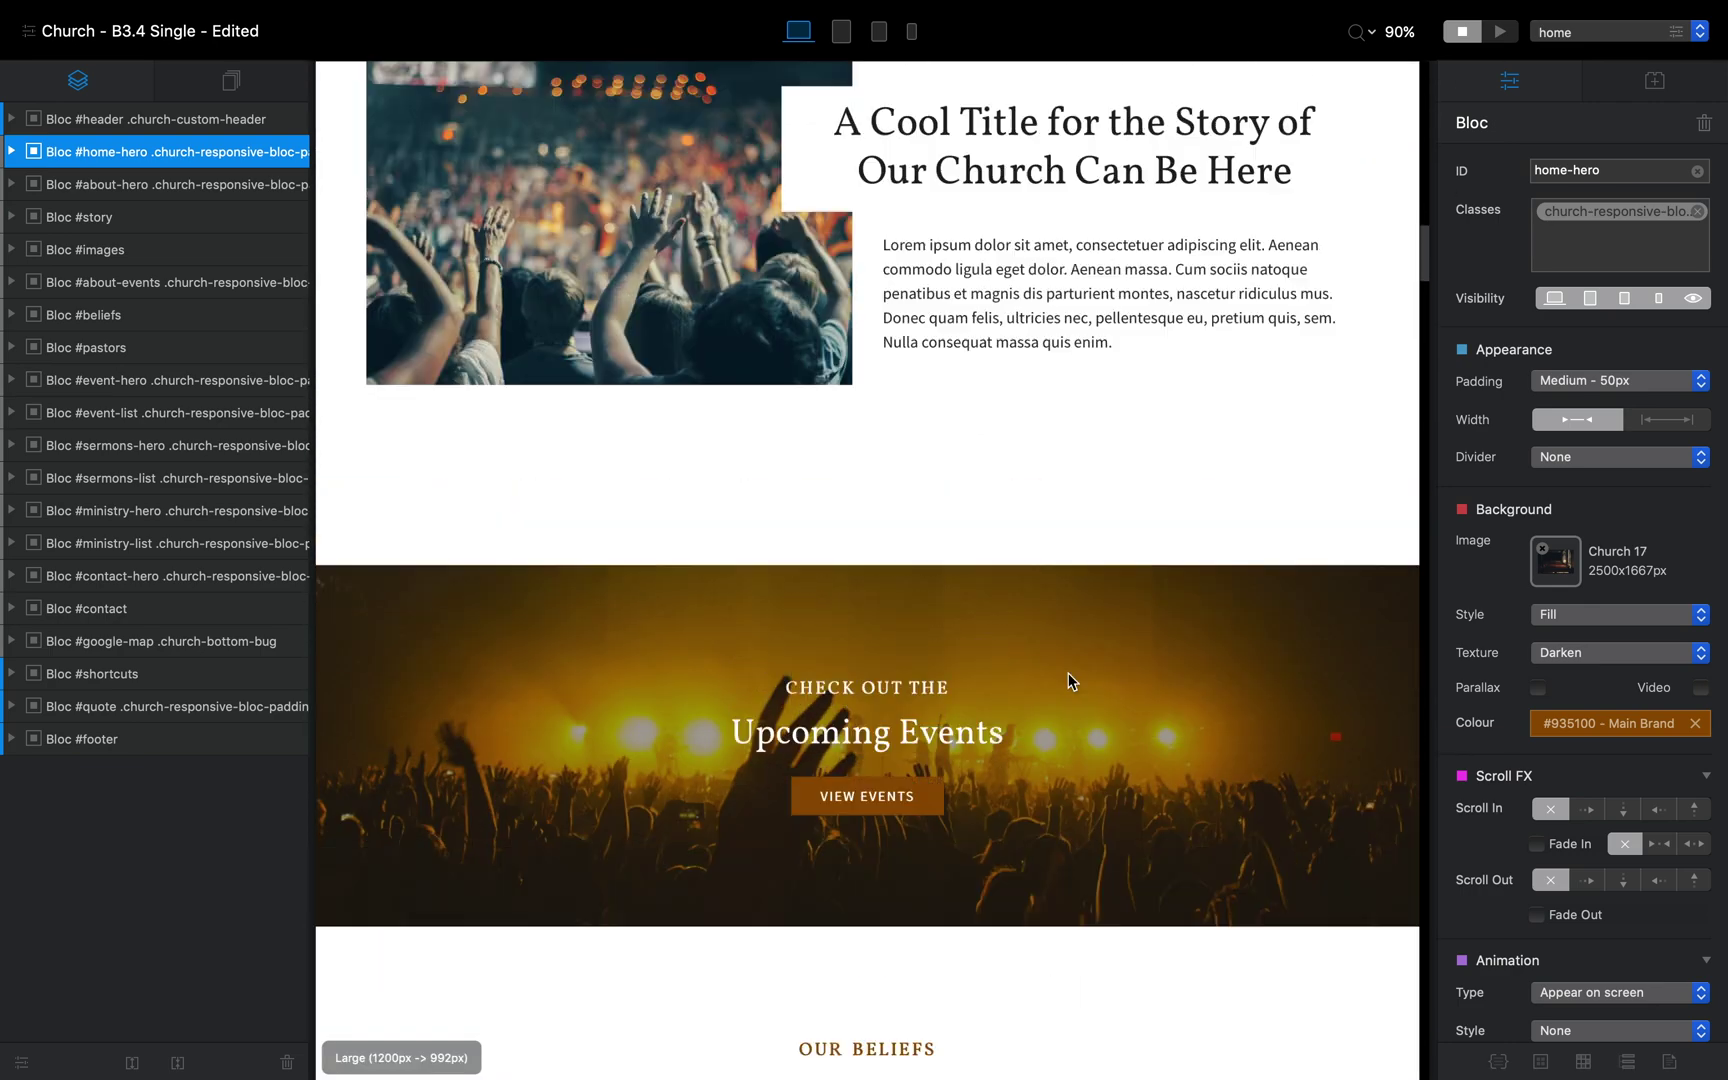
Compare the Upcoming Events section with no texture, then restore its Darken texture
{"action": "left_click", "coordinate": [1162, 613]}
{"action": "left_click", "coordinate": [1560, 655]}
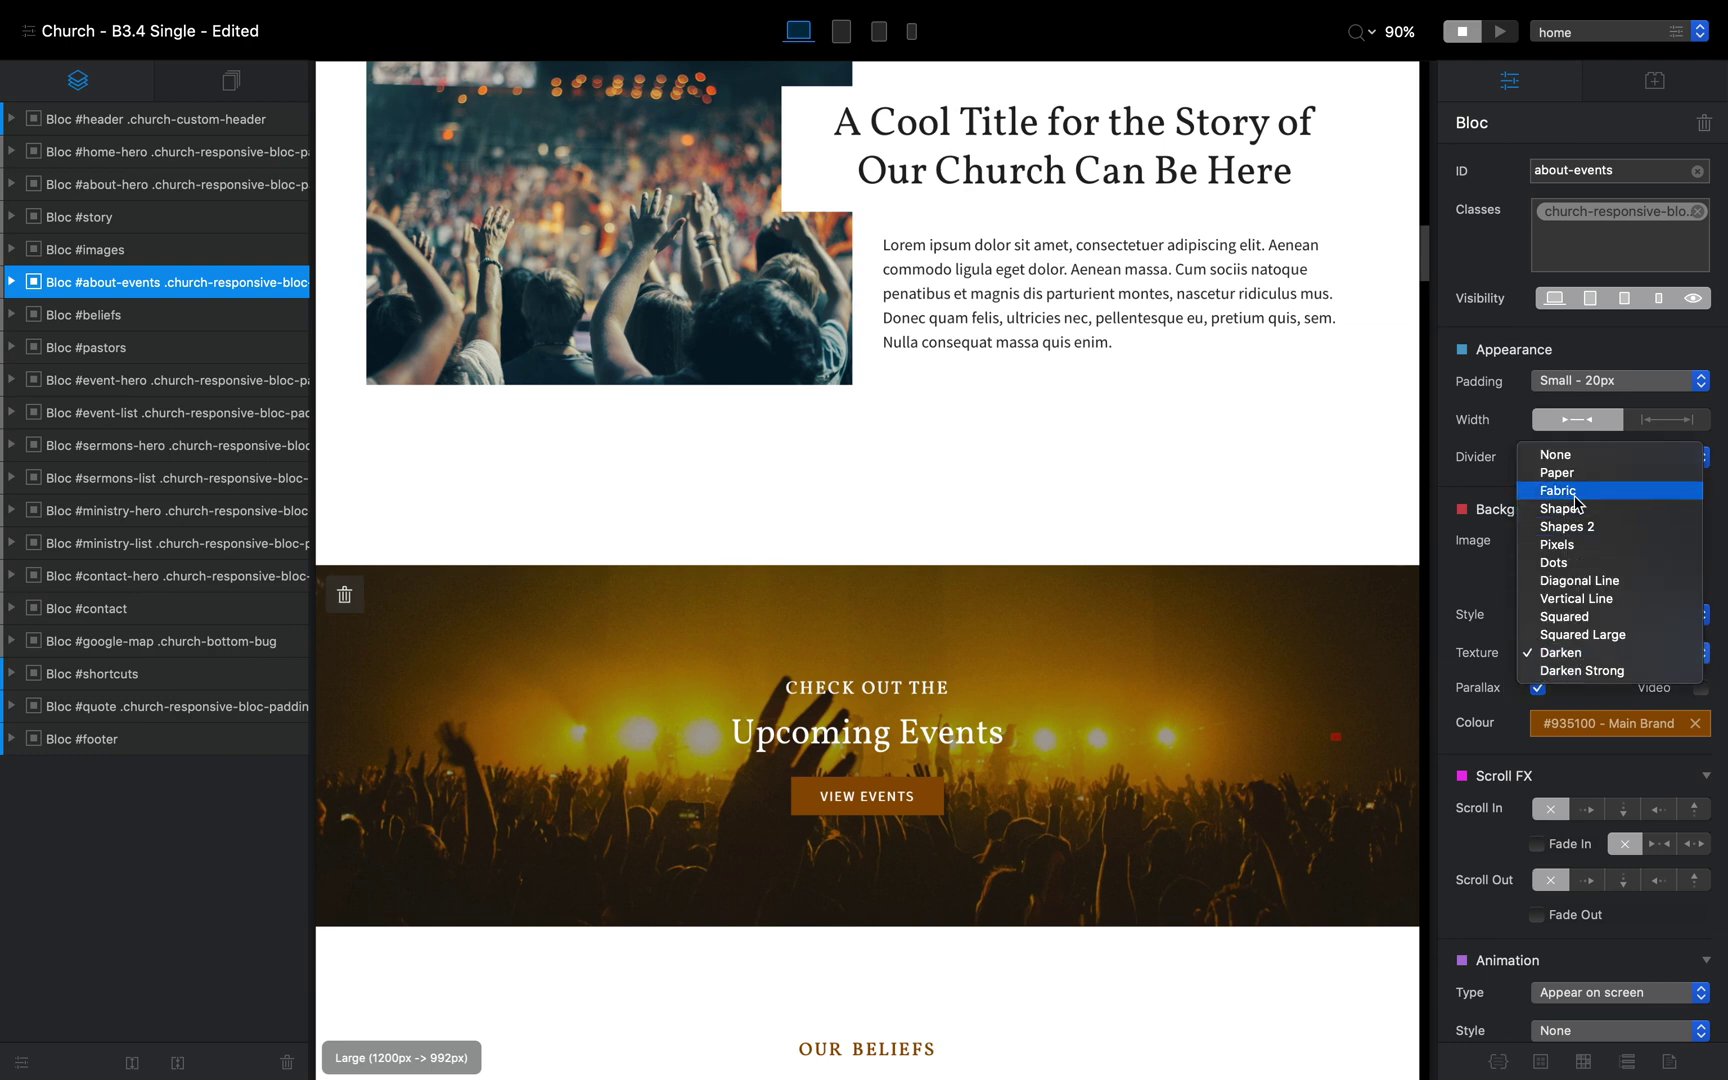
{"action": "left_click", "coordinate": [1615, 458]}
{"action": "scroll", "coordinate": [880, 800], "scroll_direction": "up", "scroll_amount": 1}
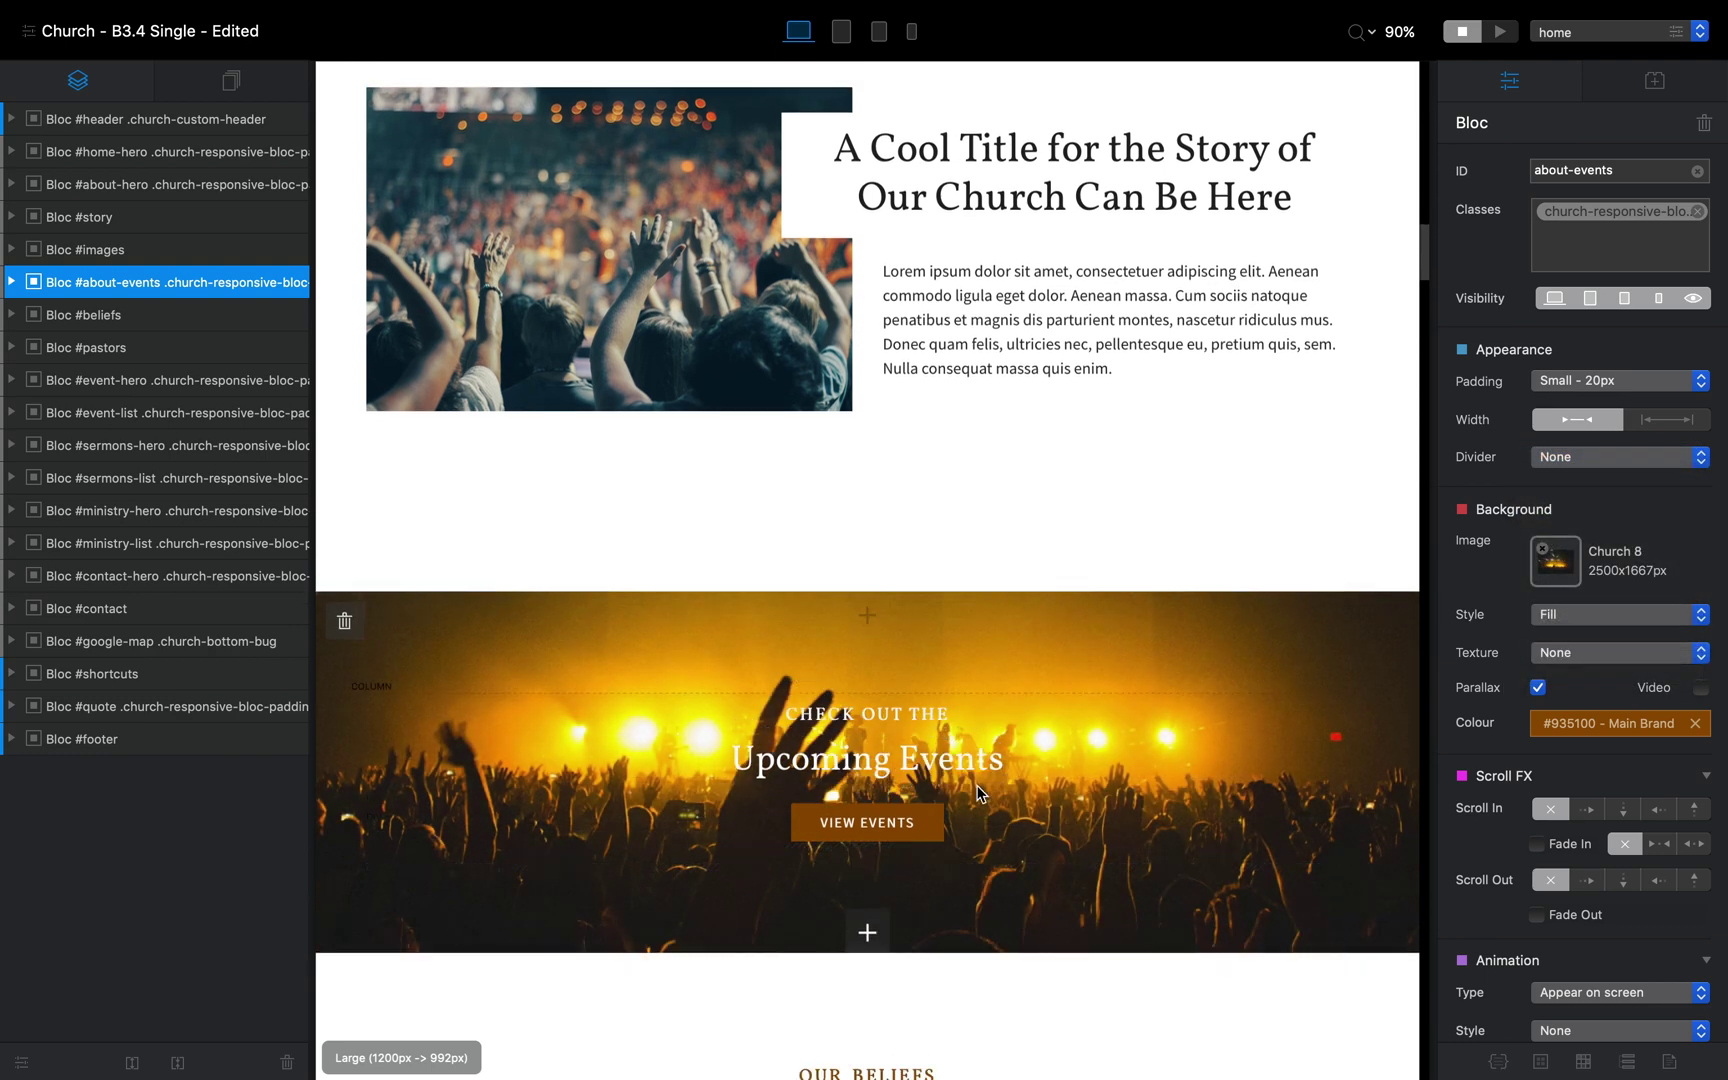
{"action": "scroll", "coordinate": [891, 829], "scroll_direction": "down", "scroll_amount": 2}
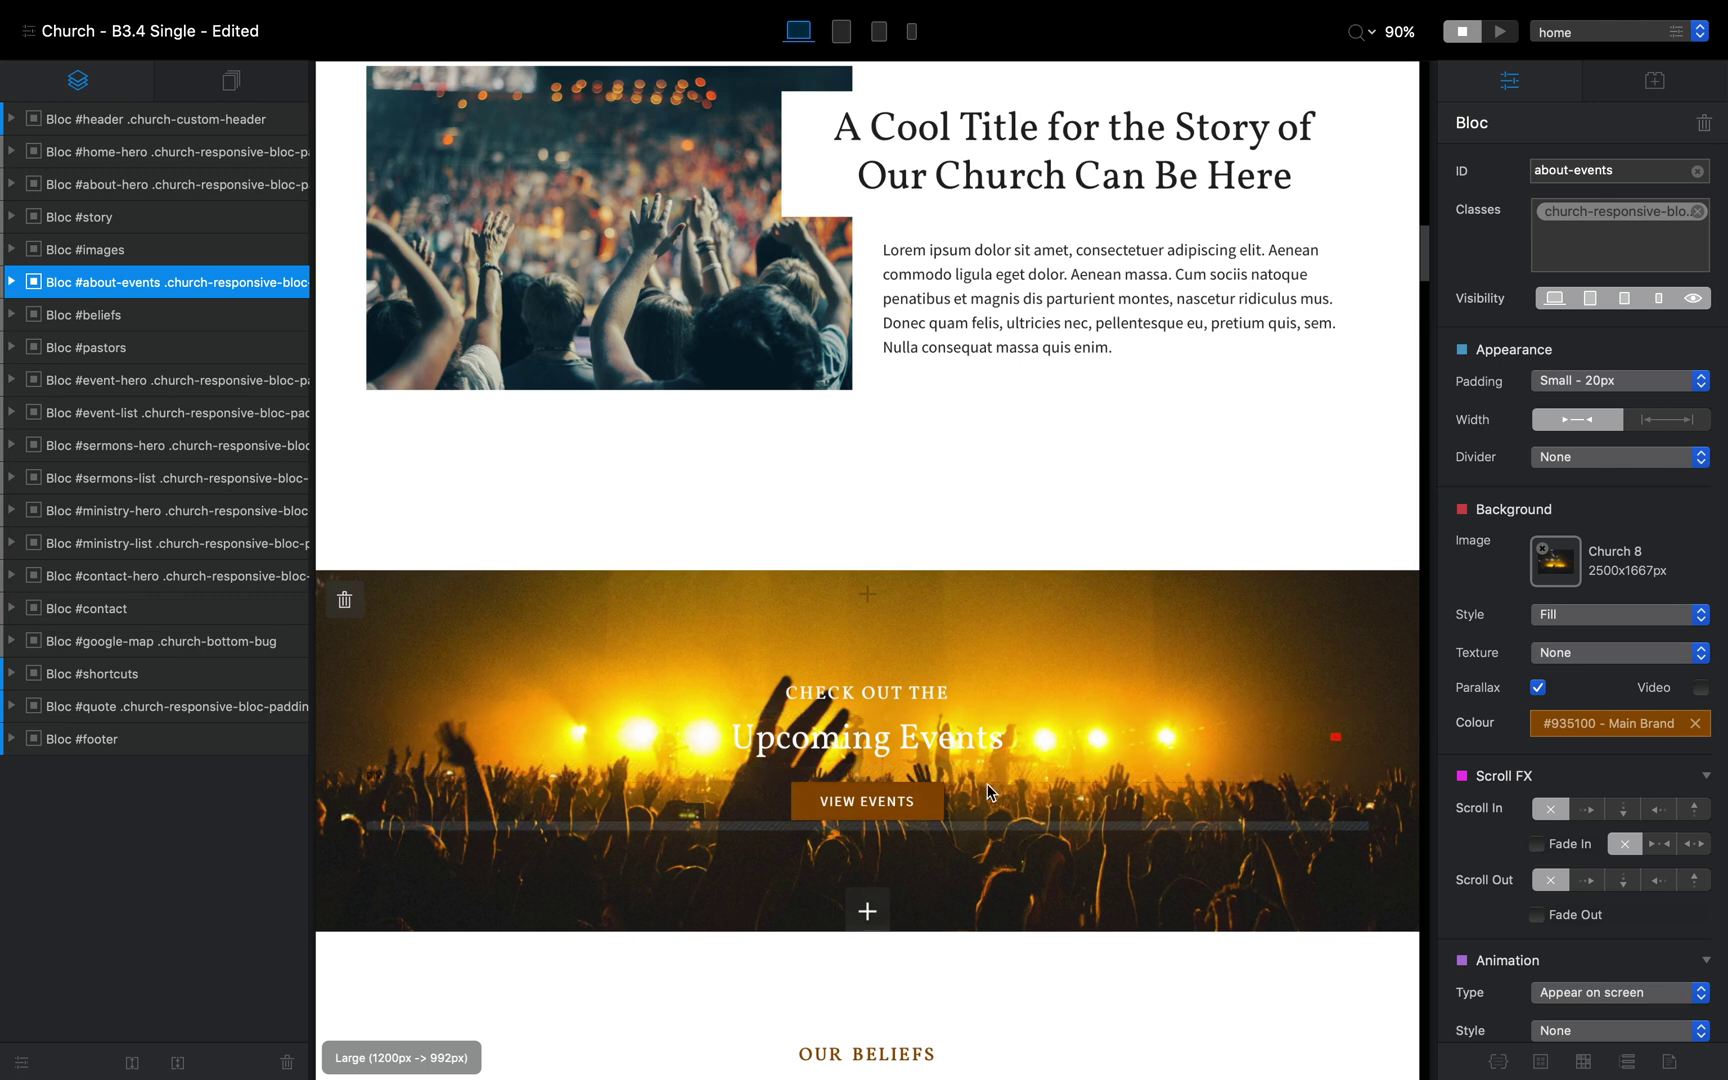
{"action": "left_click", "coordinate": [1601, 658]}
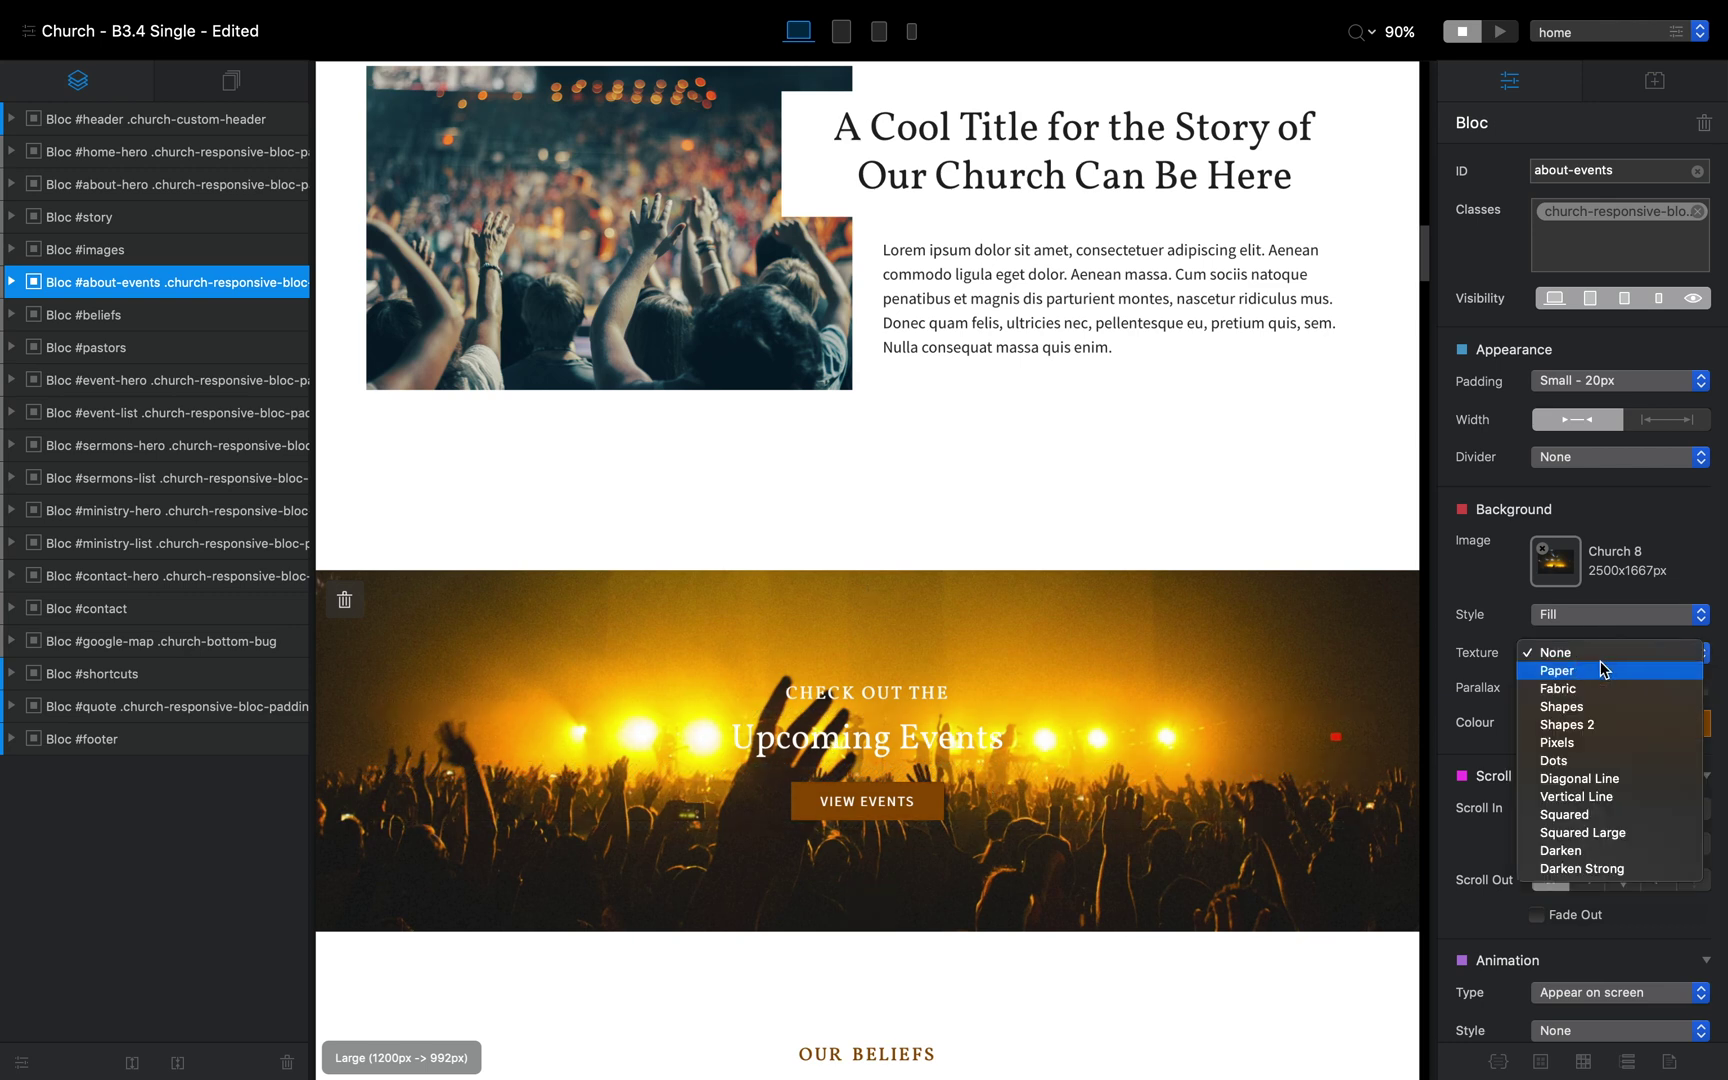
{"action": "left_click", "coordinate": [1651, 850]}
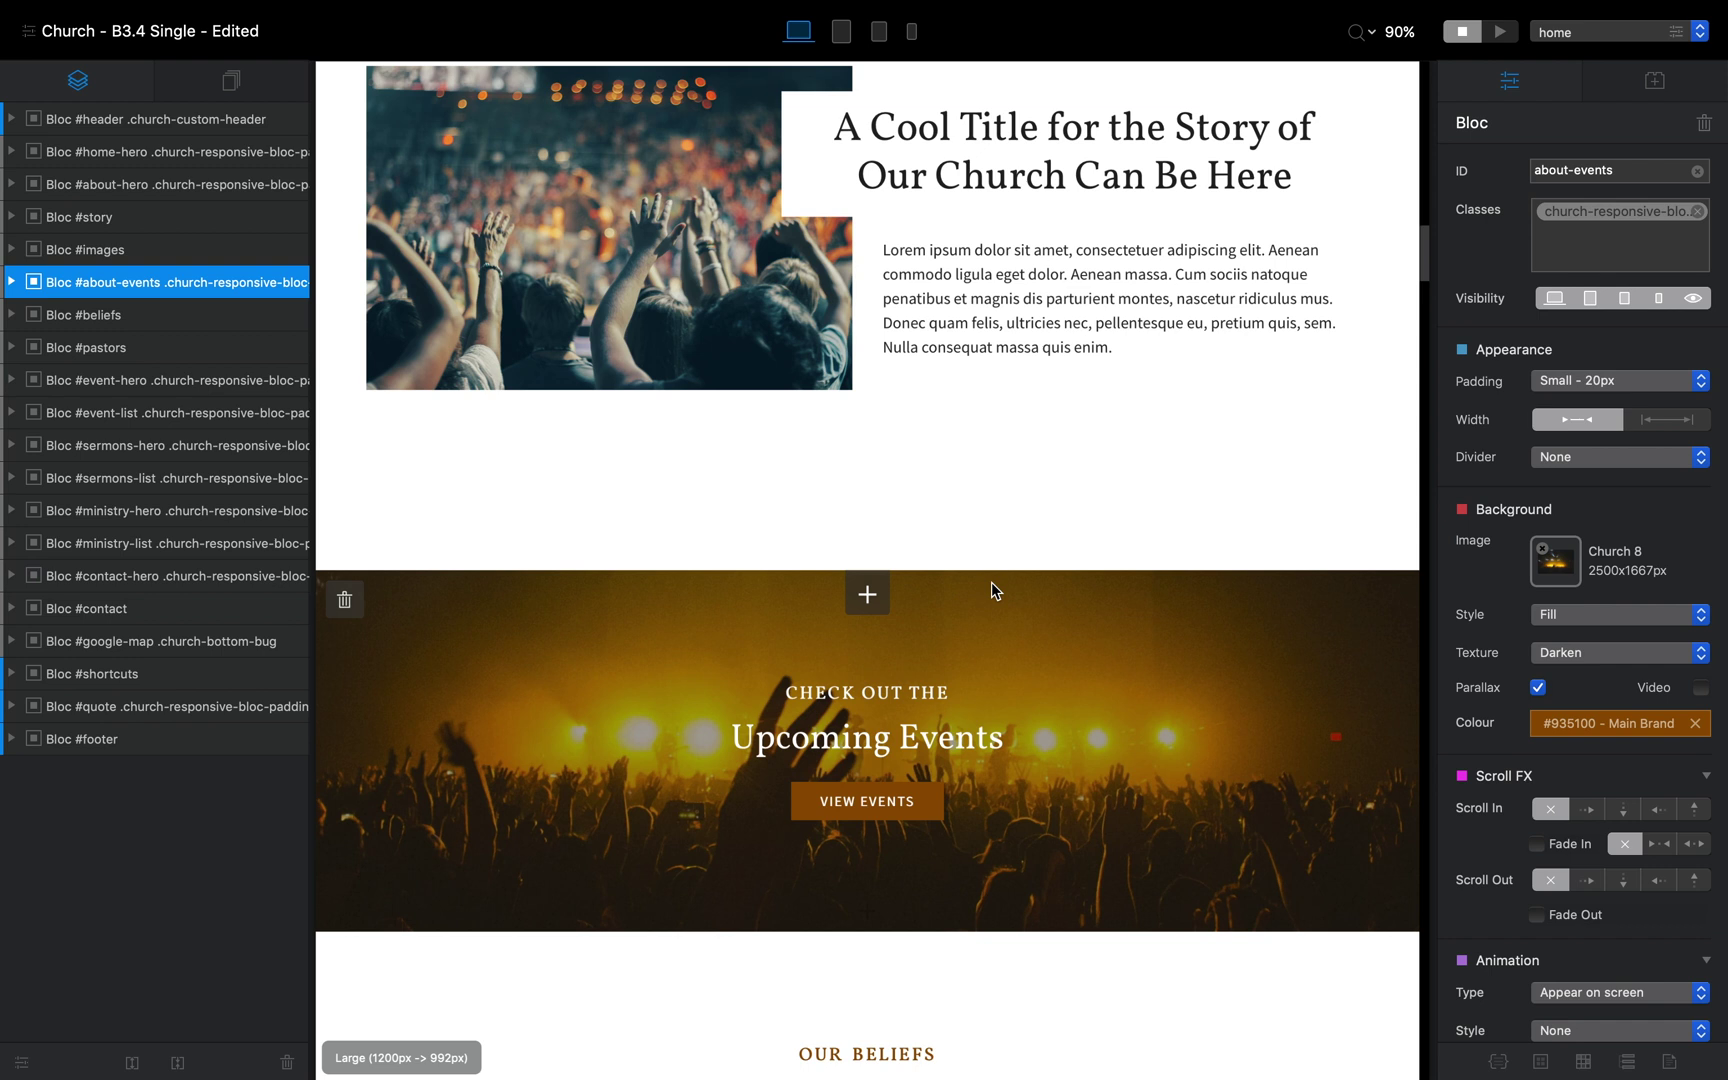
{"action": "left_click", "coordinate": [136, 12]}
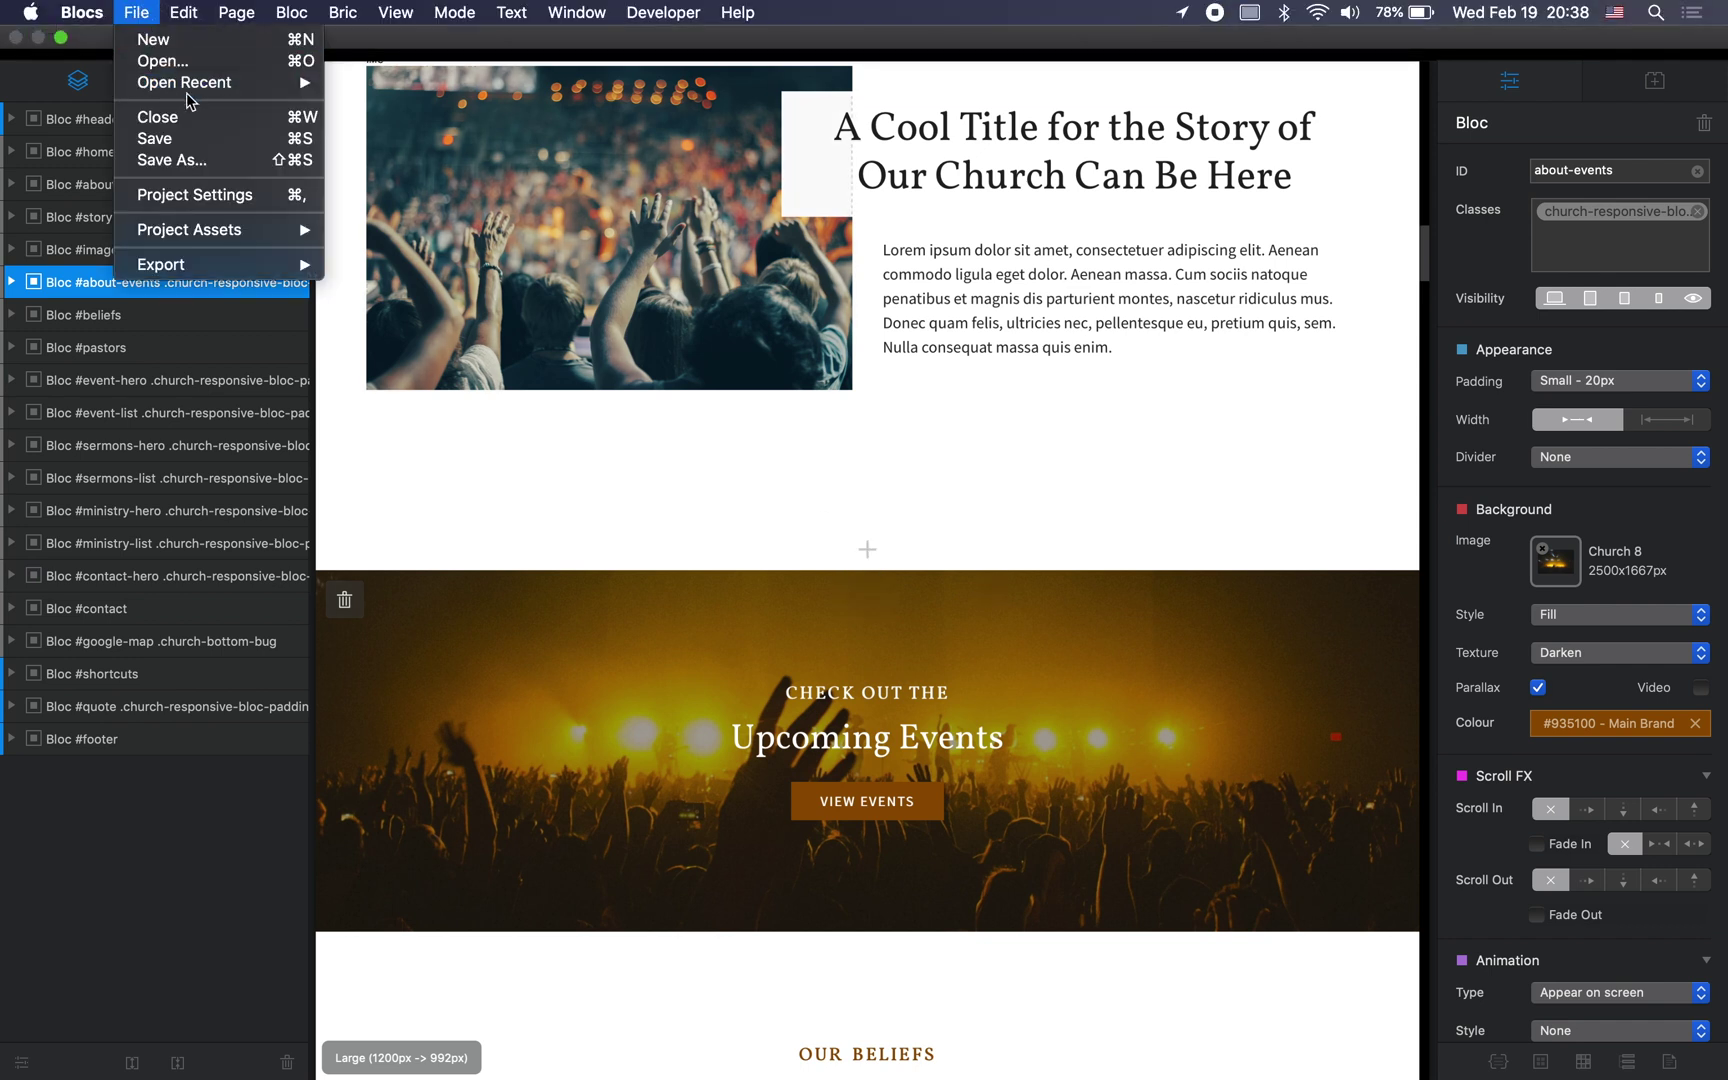
Open Ramen - B3.4 Dark from recent files without saving, and close the asset library
{"action": "mouse_move", "coordinate": [205, 85]}
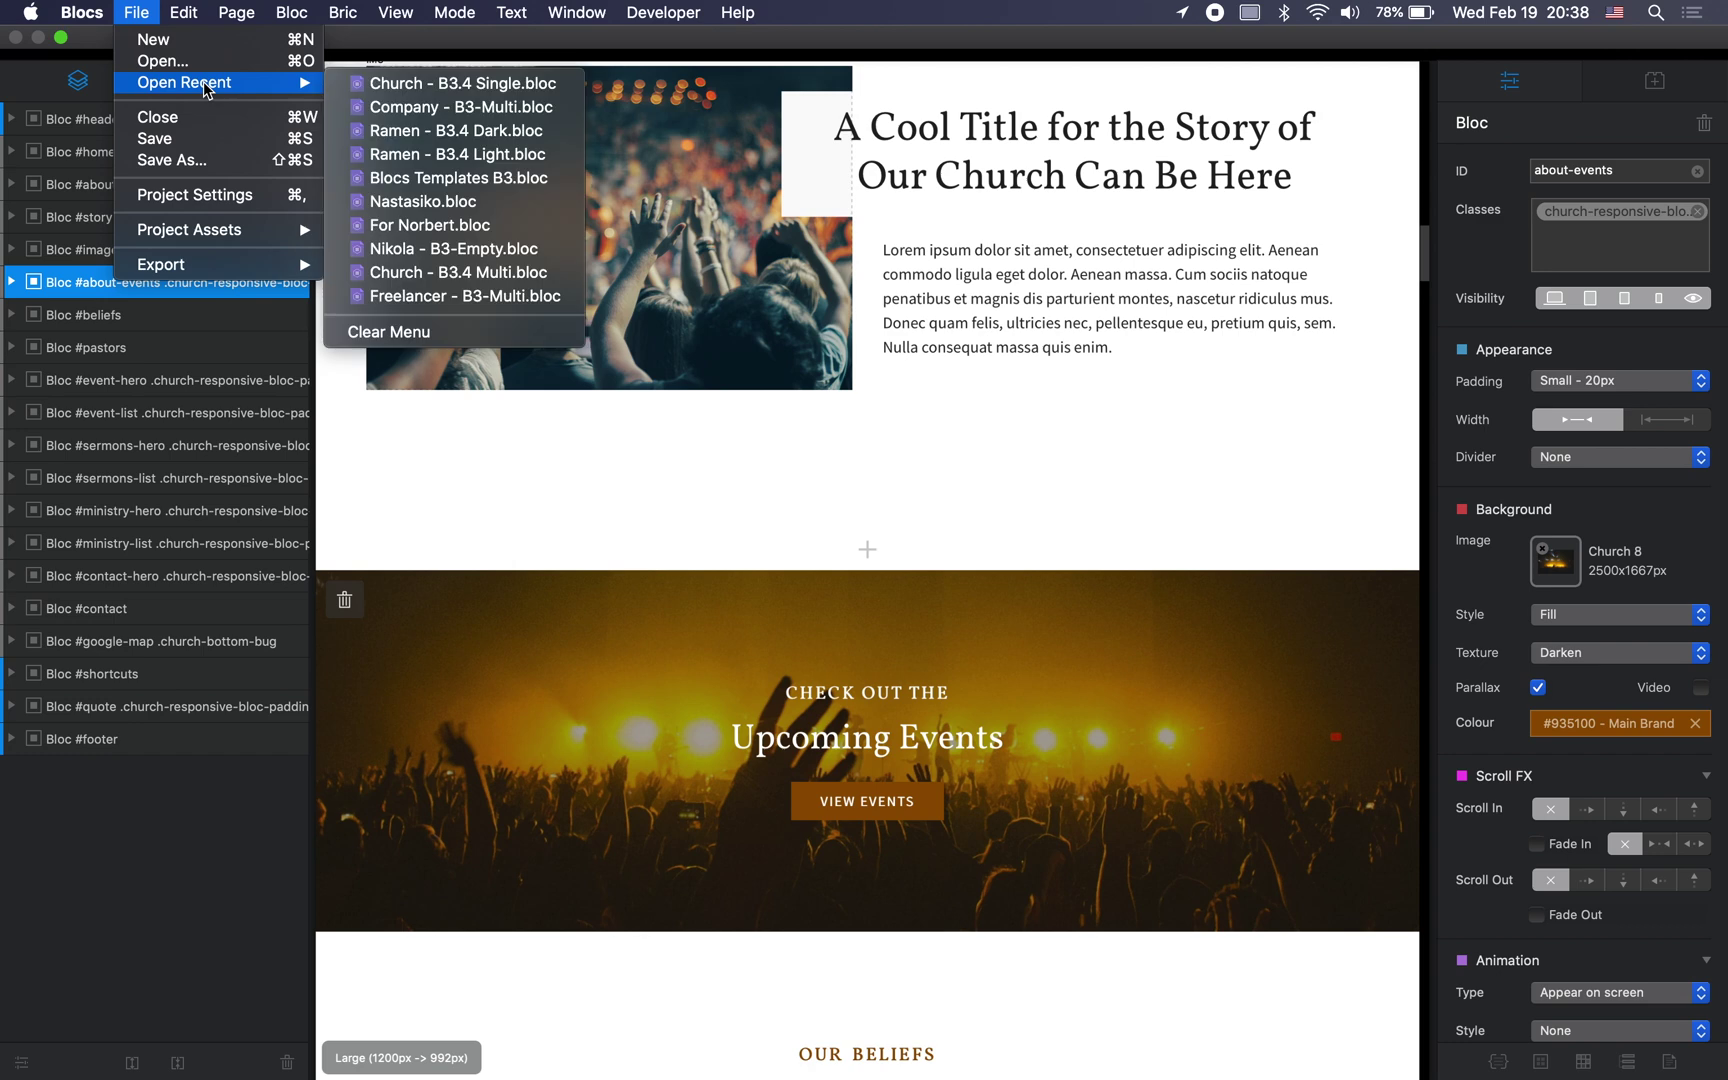
{"action": "left_click", "coordinate": [446, 128]}
{"action": "left_click", "coordinate": [925, 366]}
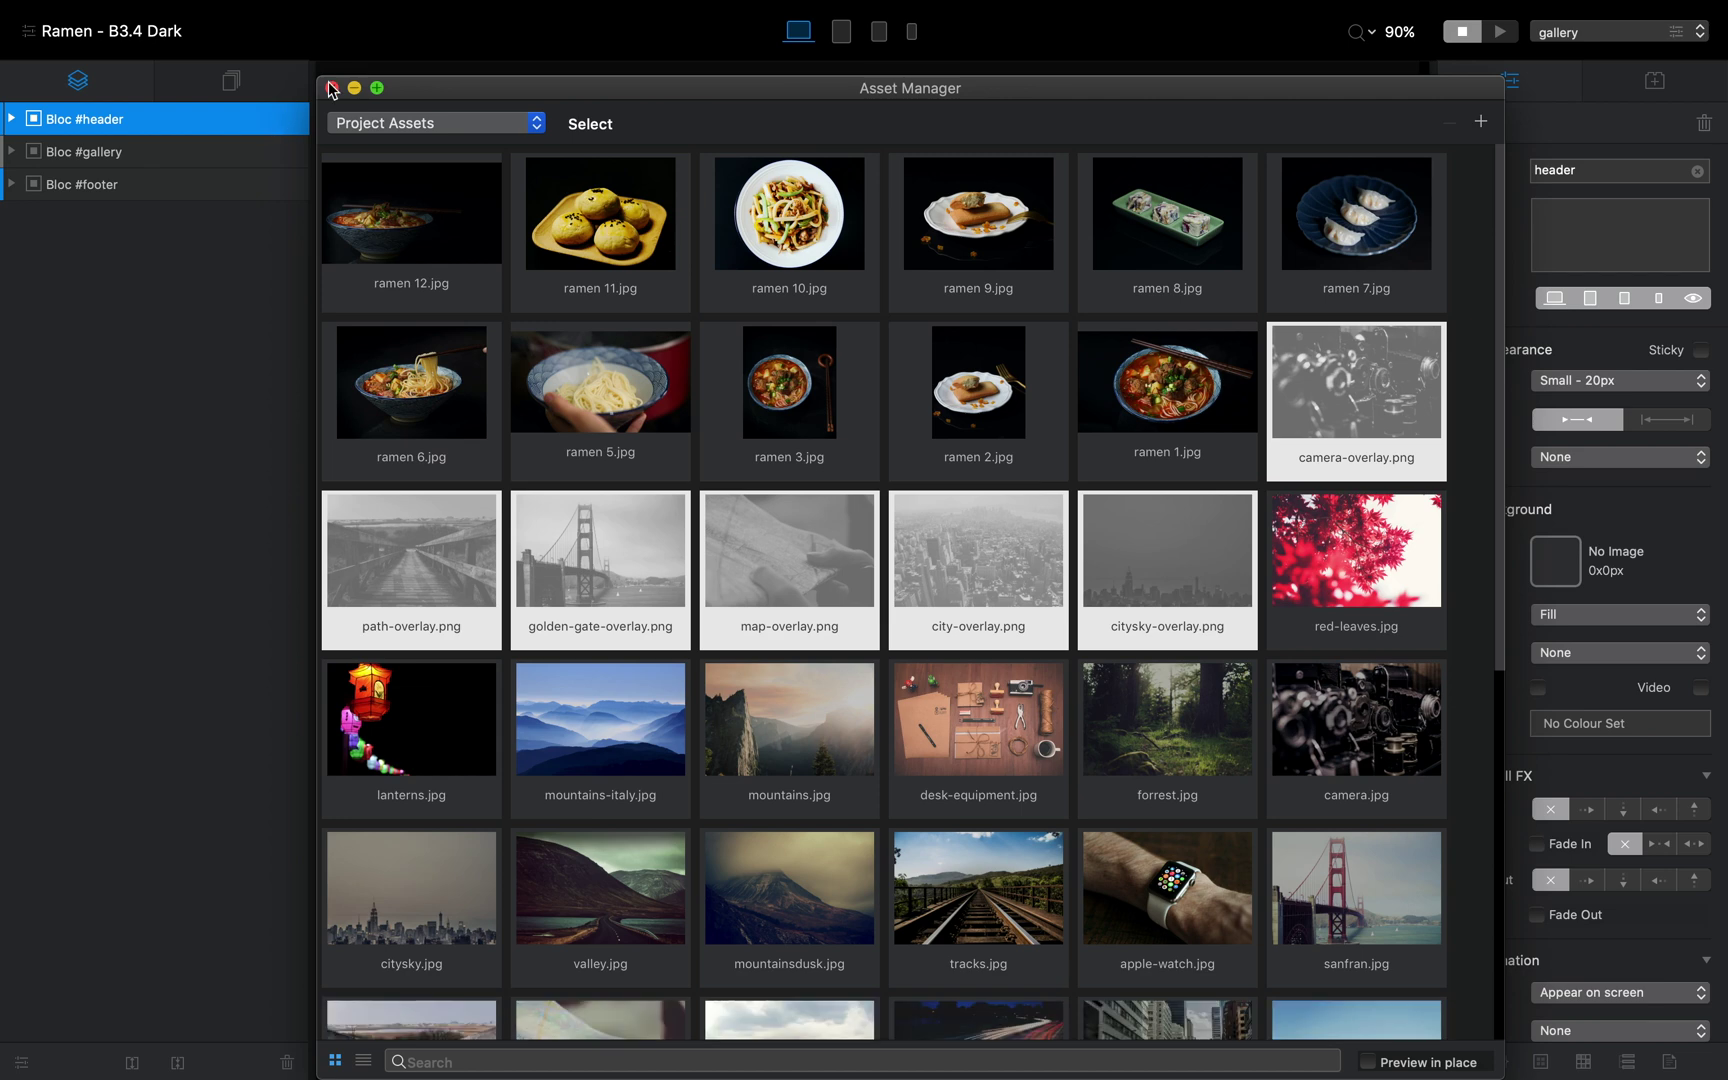
{"action": "left_click", "coordinate": [332, 89]}
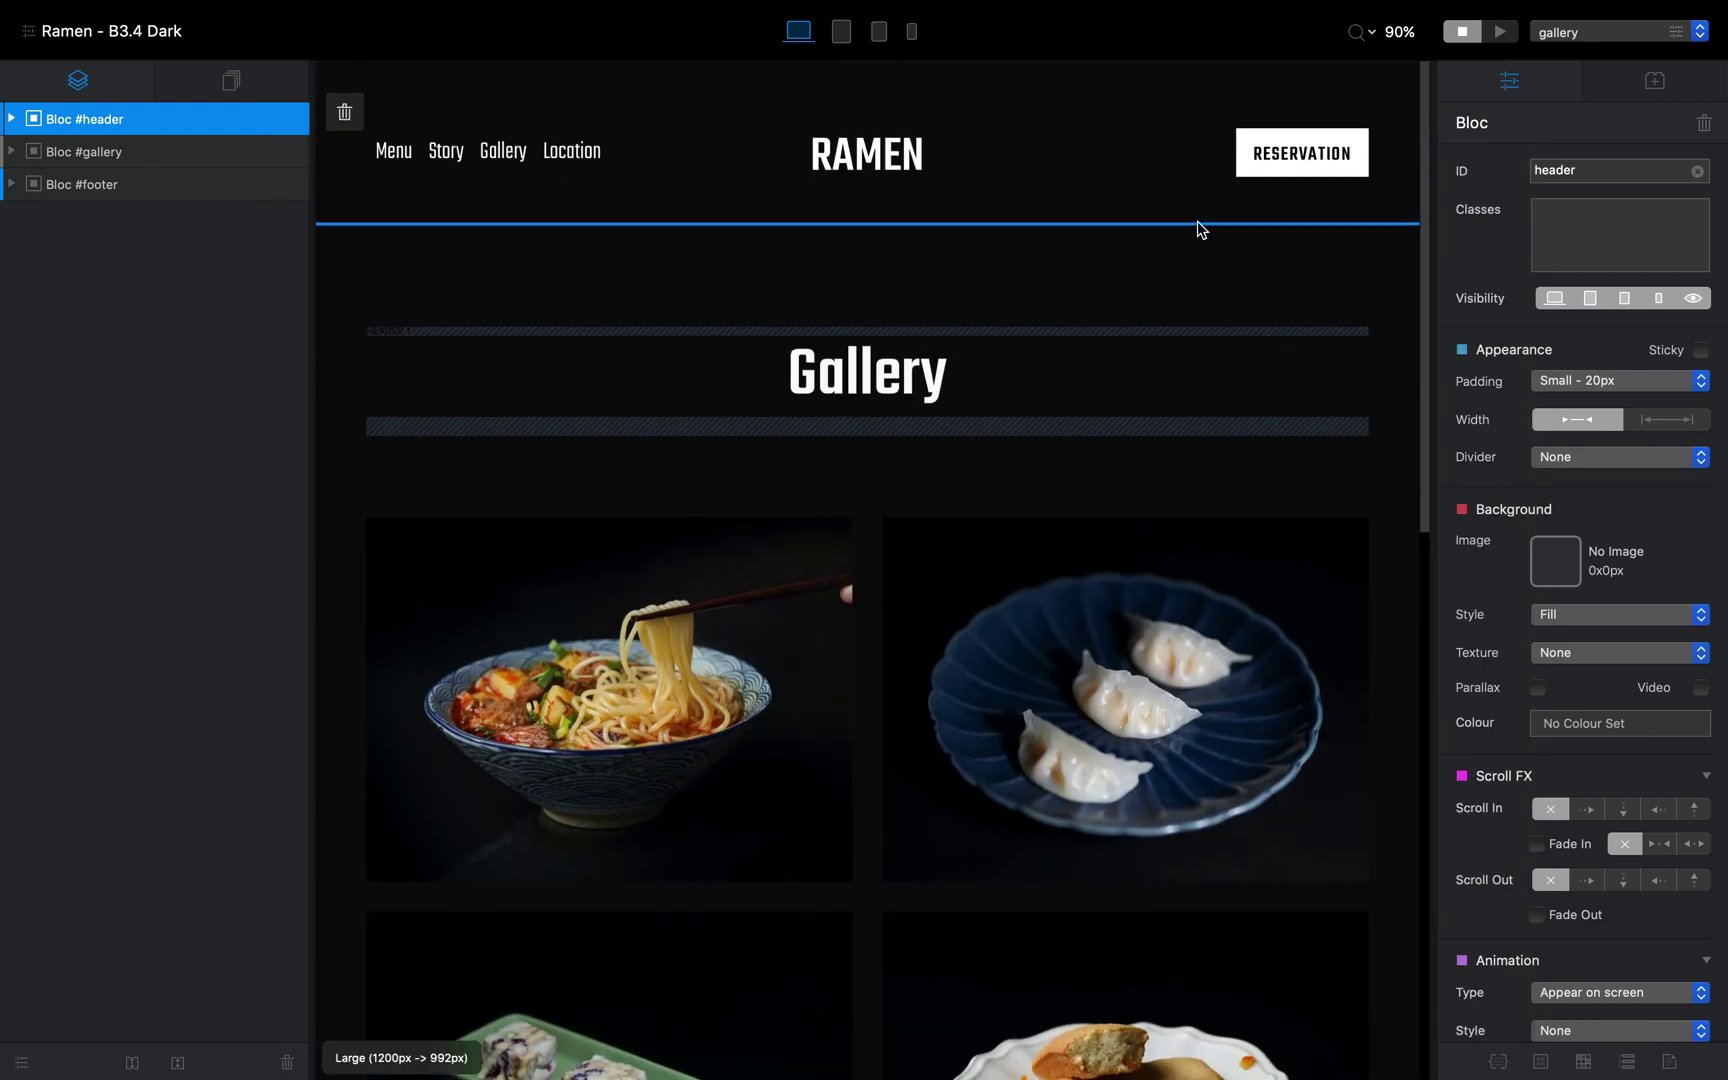
Insert an empty single-column bloc above the gallery containing an H1 heading
{"action": "left_click", "coordinate": [876, 241]}
{"action": "left_click", "coordinate": [867, 233]}
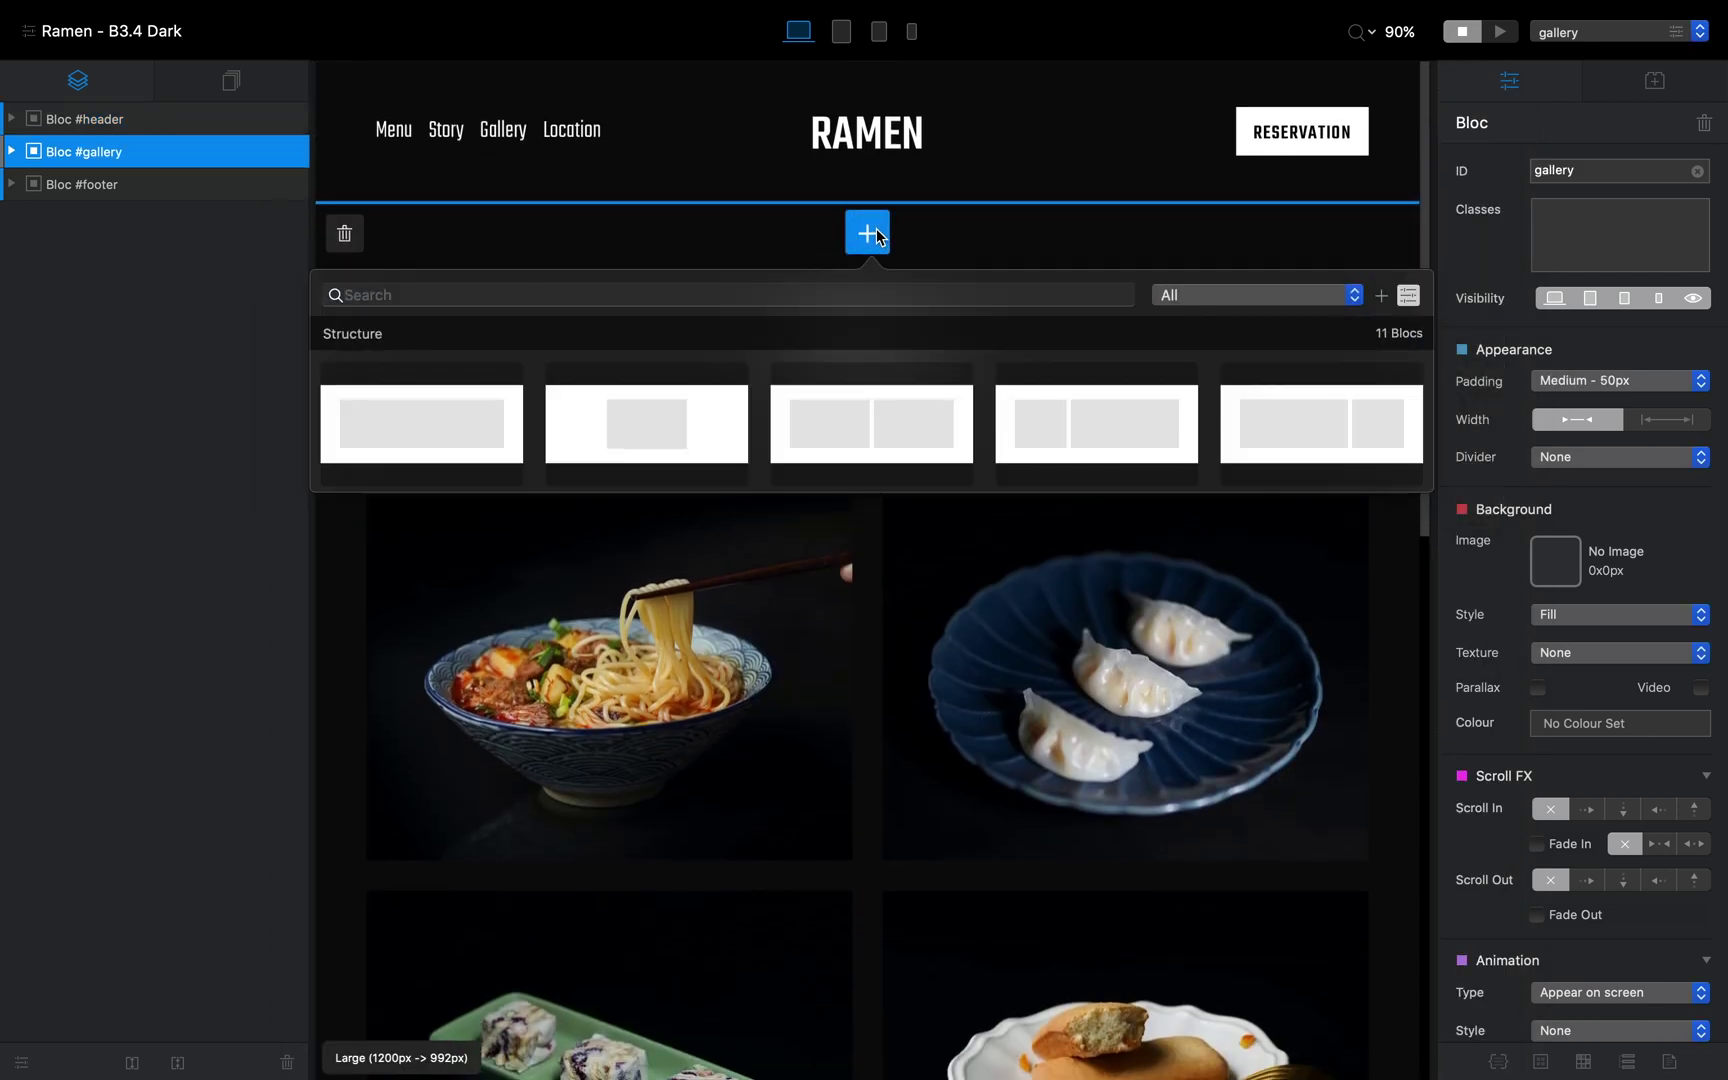
{"action": "left_click", "coordinate": [410, 407]}
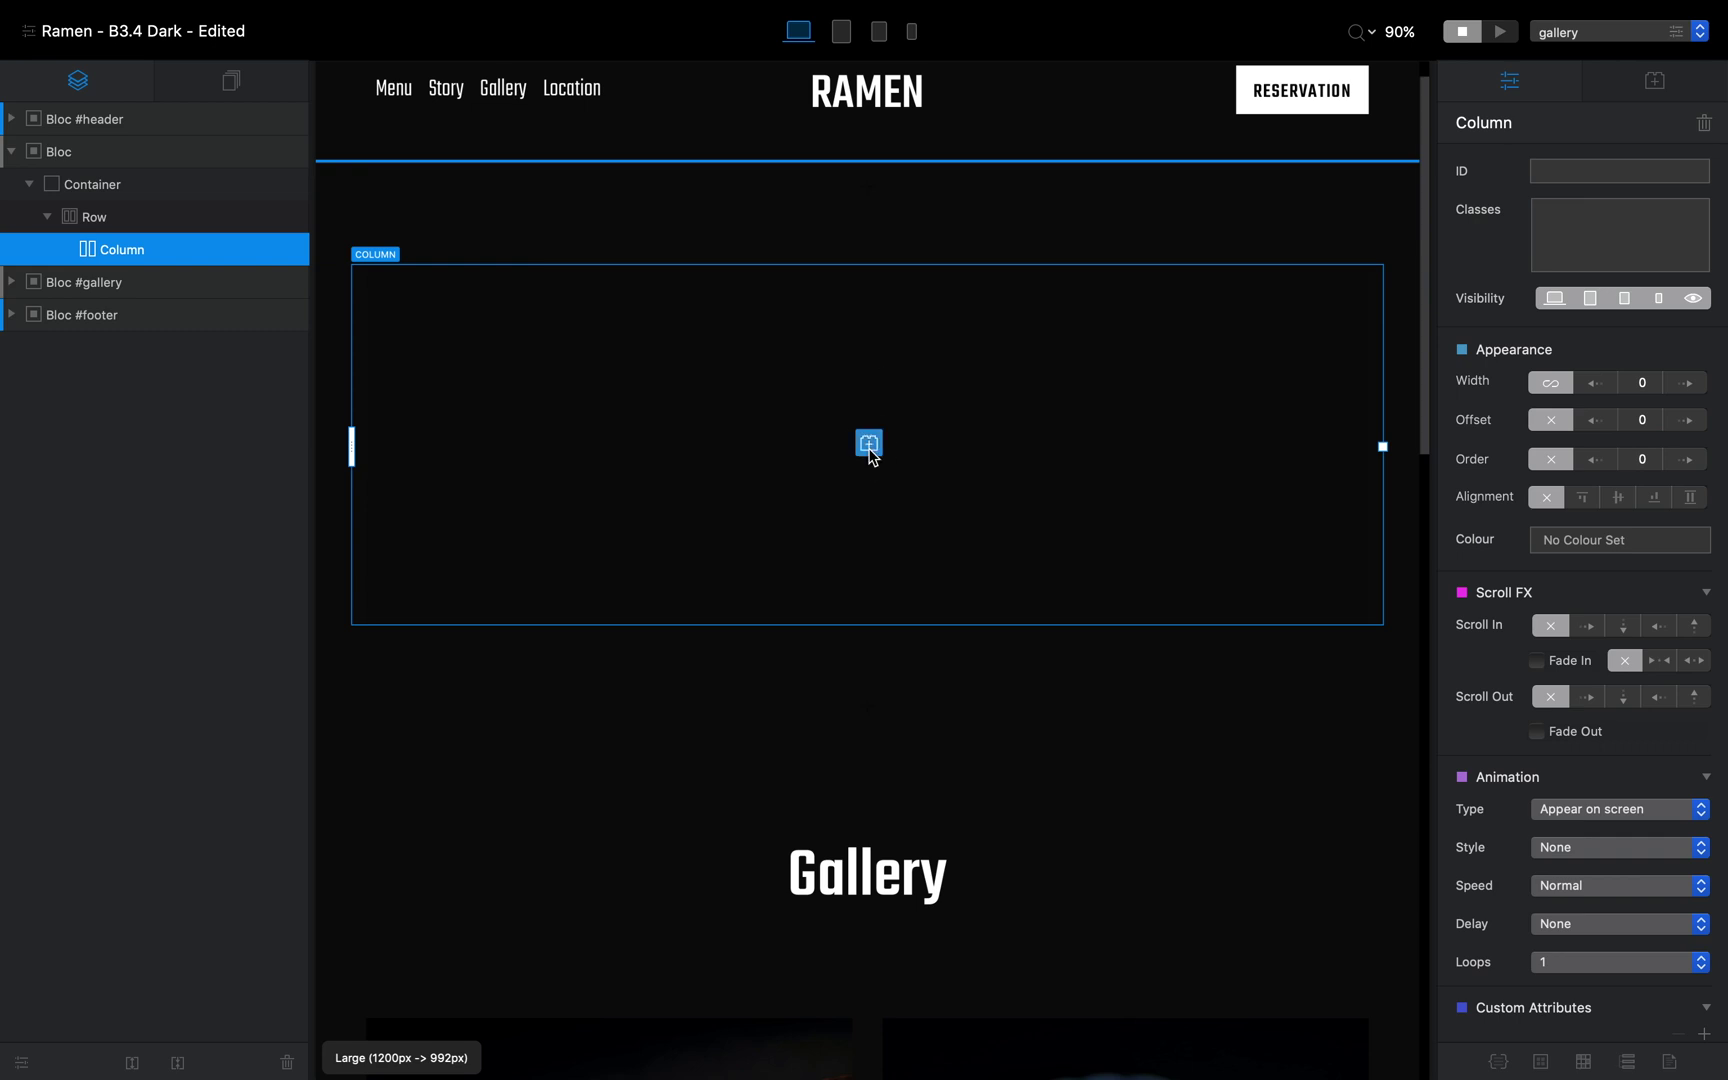
{"action": "left_click", "coordinate": [869, 447]}
{"action": "left_click", "coordinate": [948, 252]}
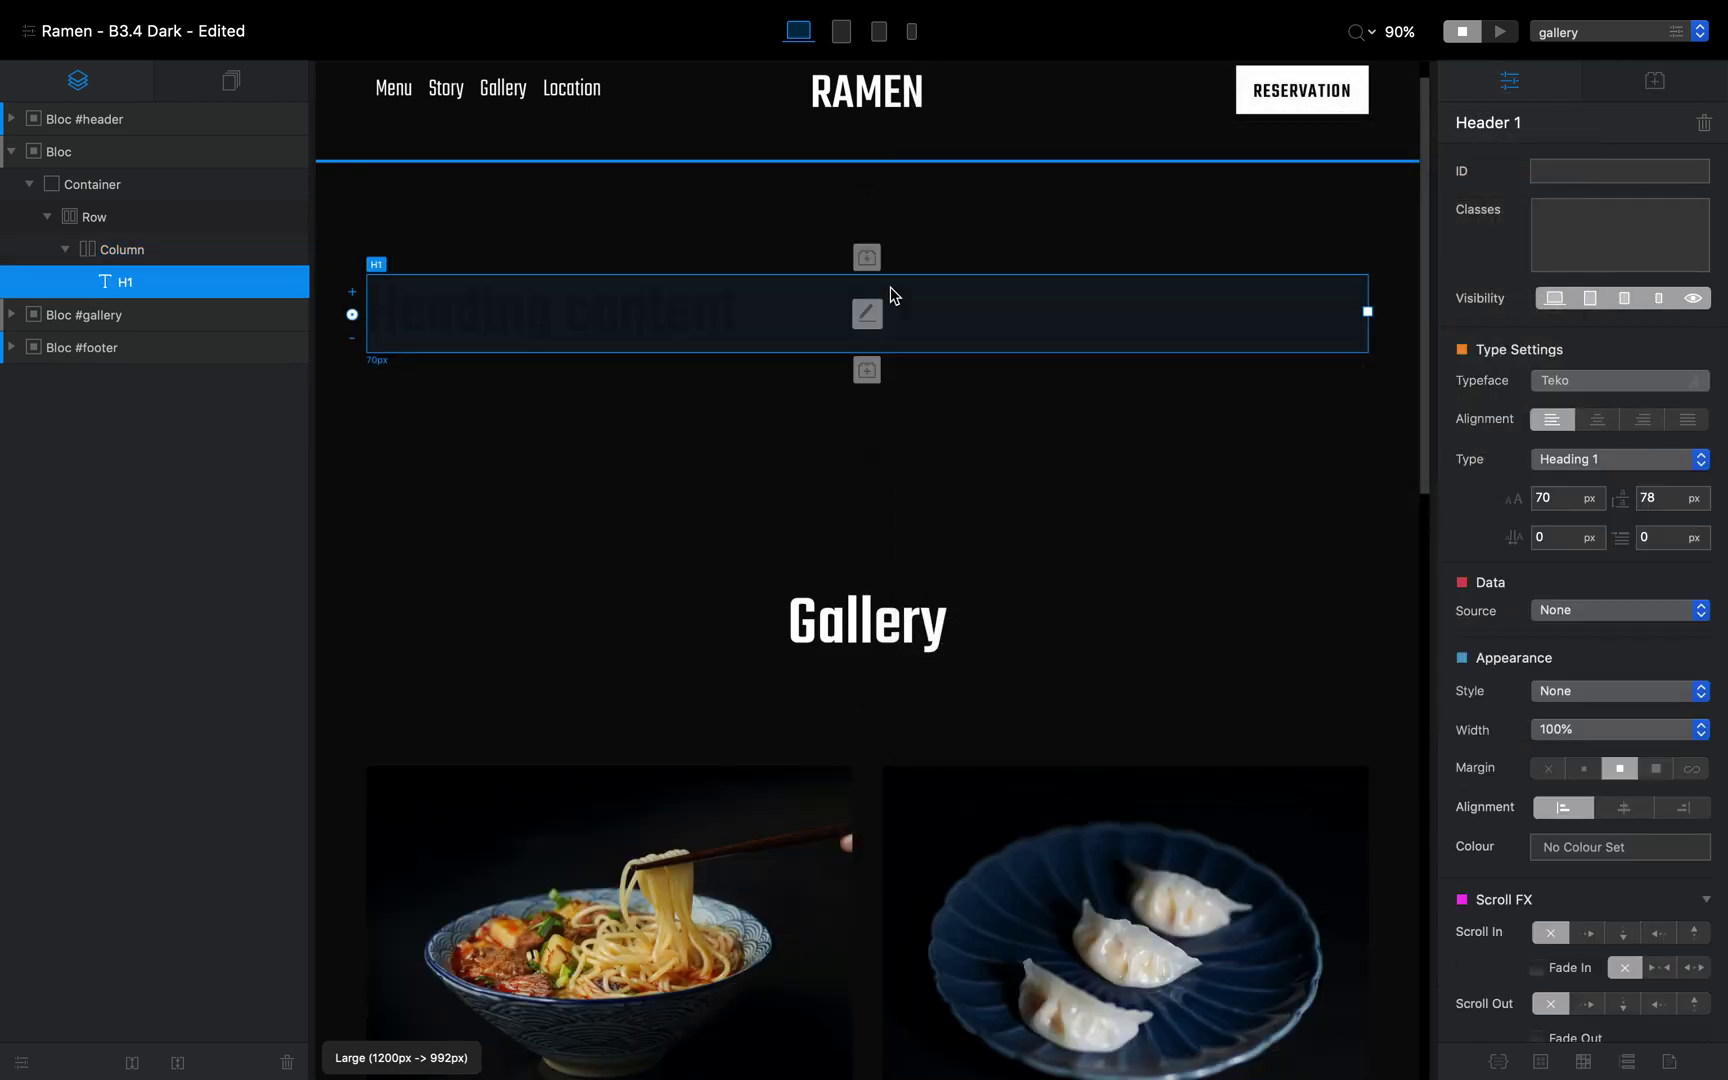
Make the 'Heading content' heading white and centre-aligned, then select the new bloc
{"action": "double_click", "coordinate": [744, 322]}
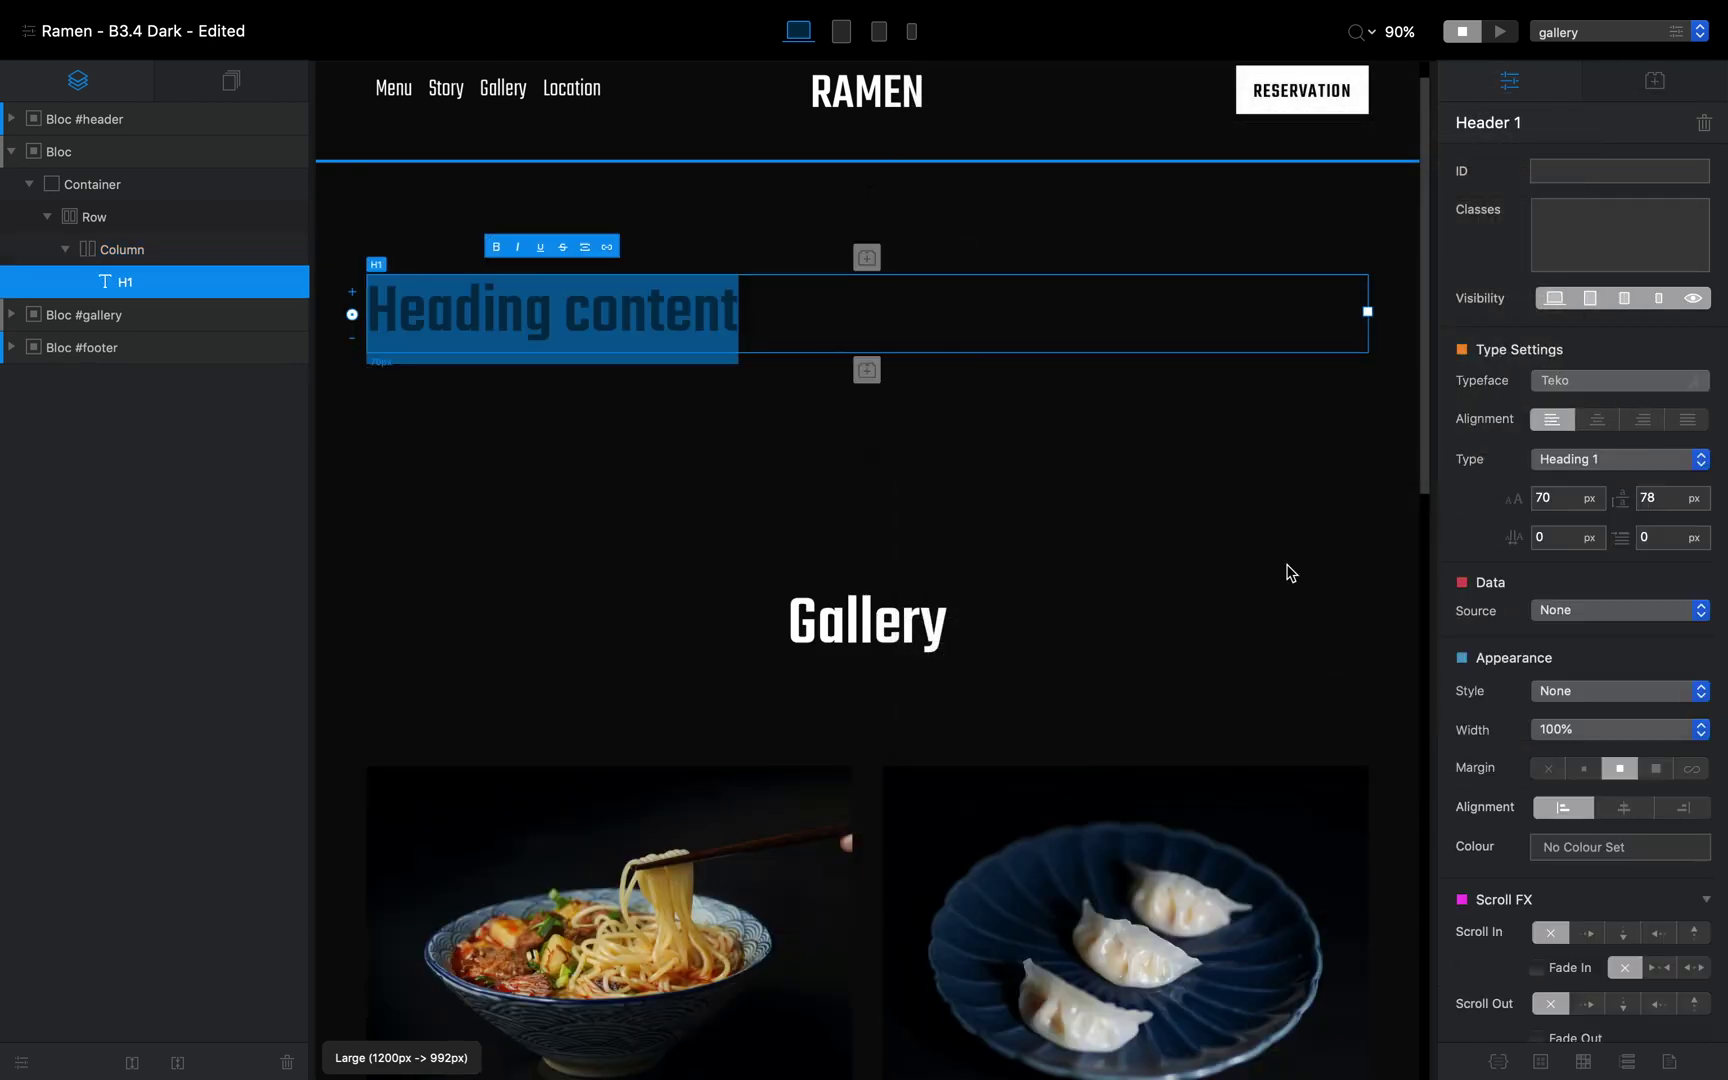
{"action": "left_click", "coordinate": [1613, 849]}
{"action": "left_click", "coordinate": [1113, 521]}
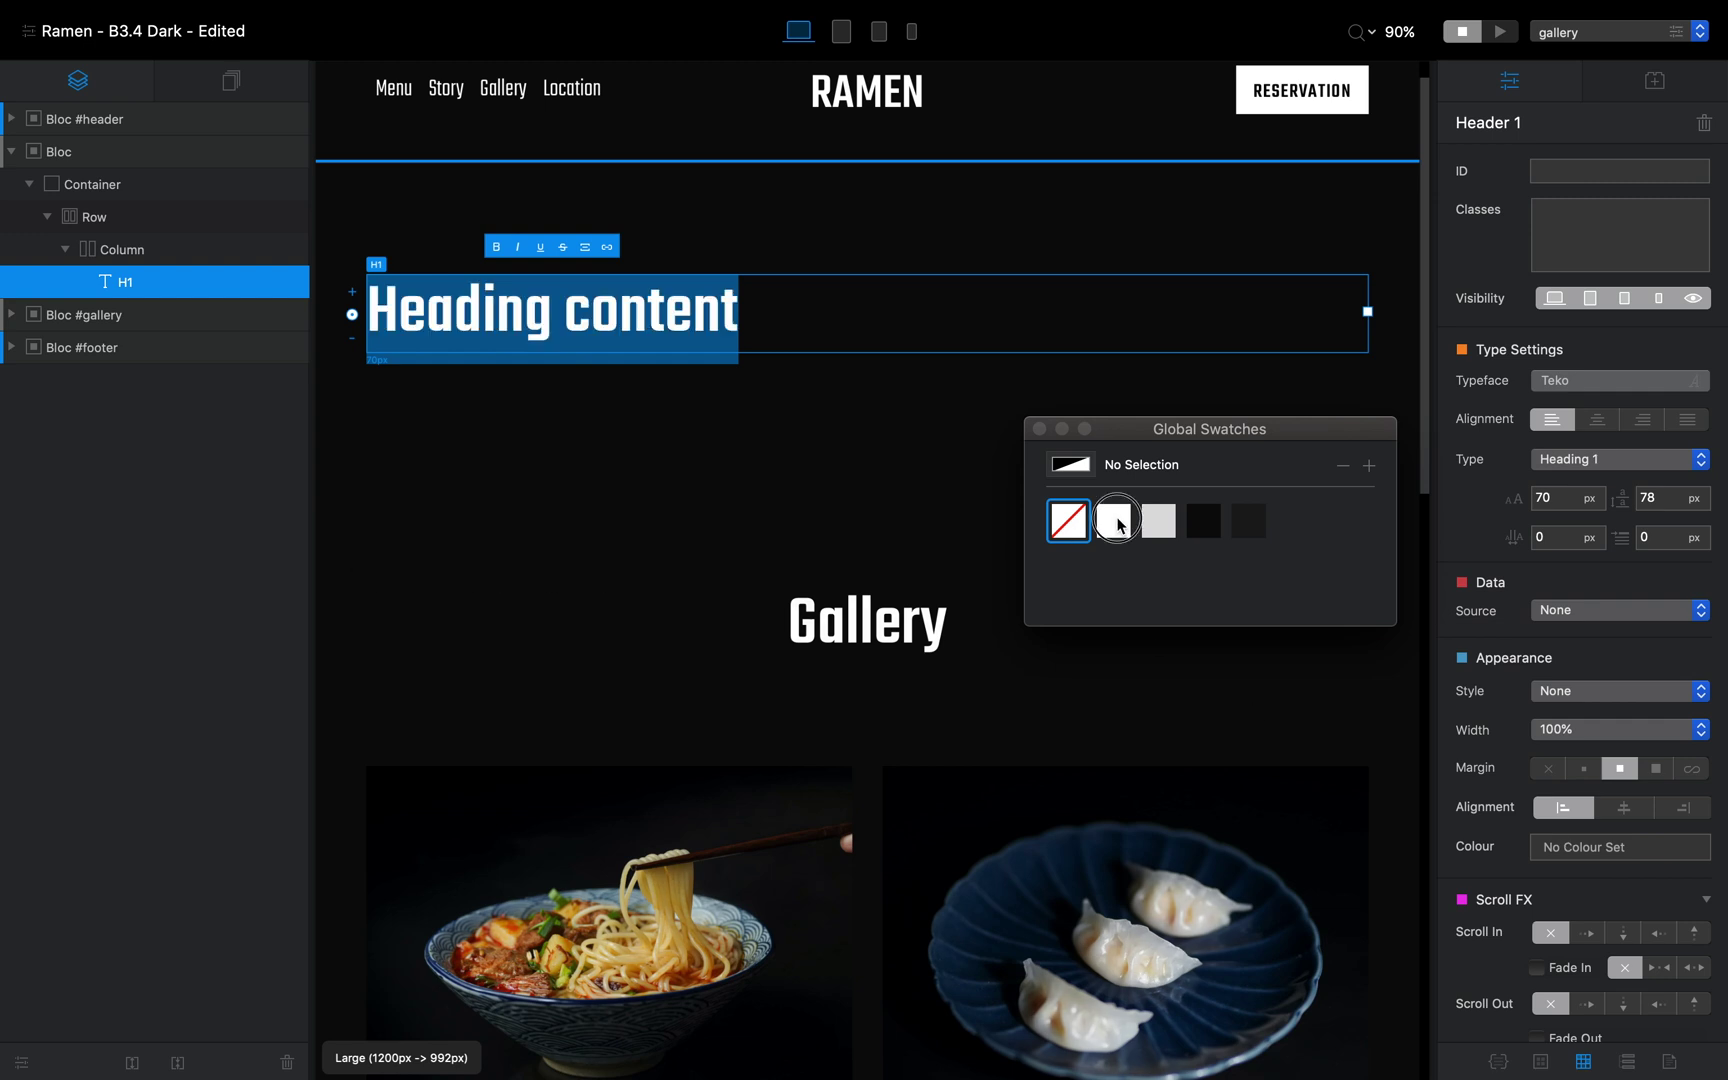
{"action": "left_click", "coordinate": [1040, 430]}
{"action": "left_click", "coordinate": [1597, 420]}
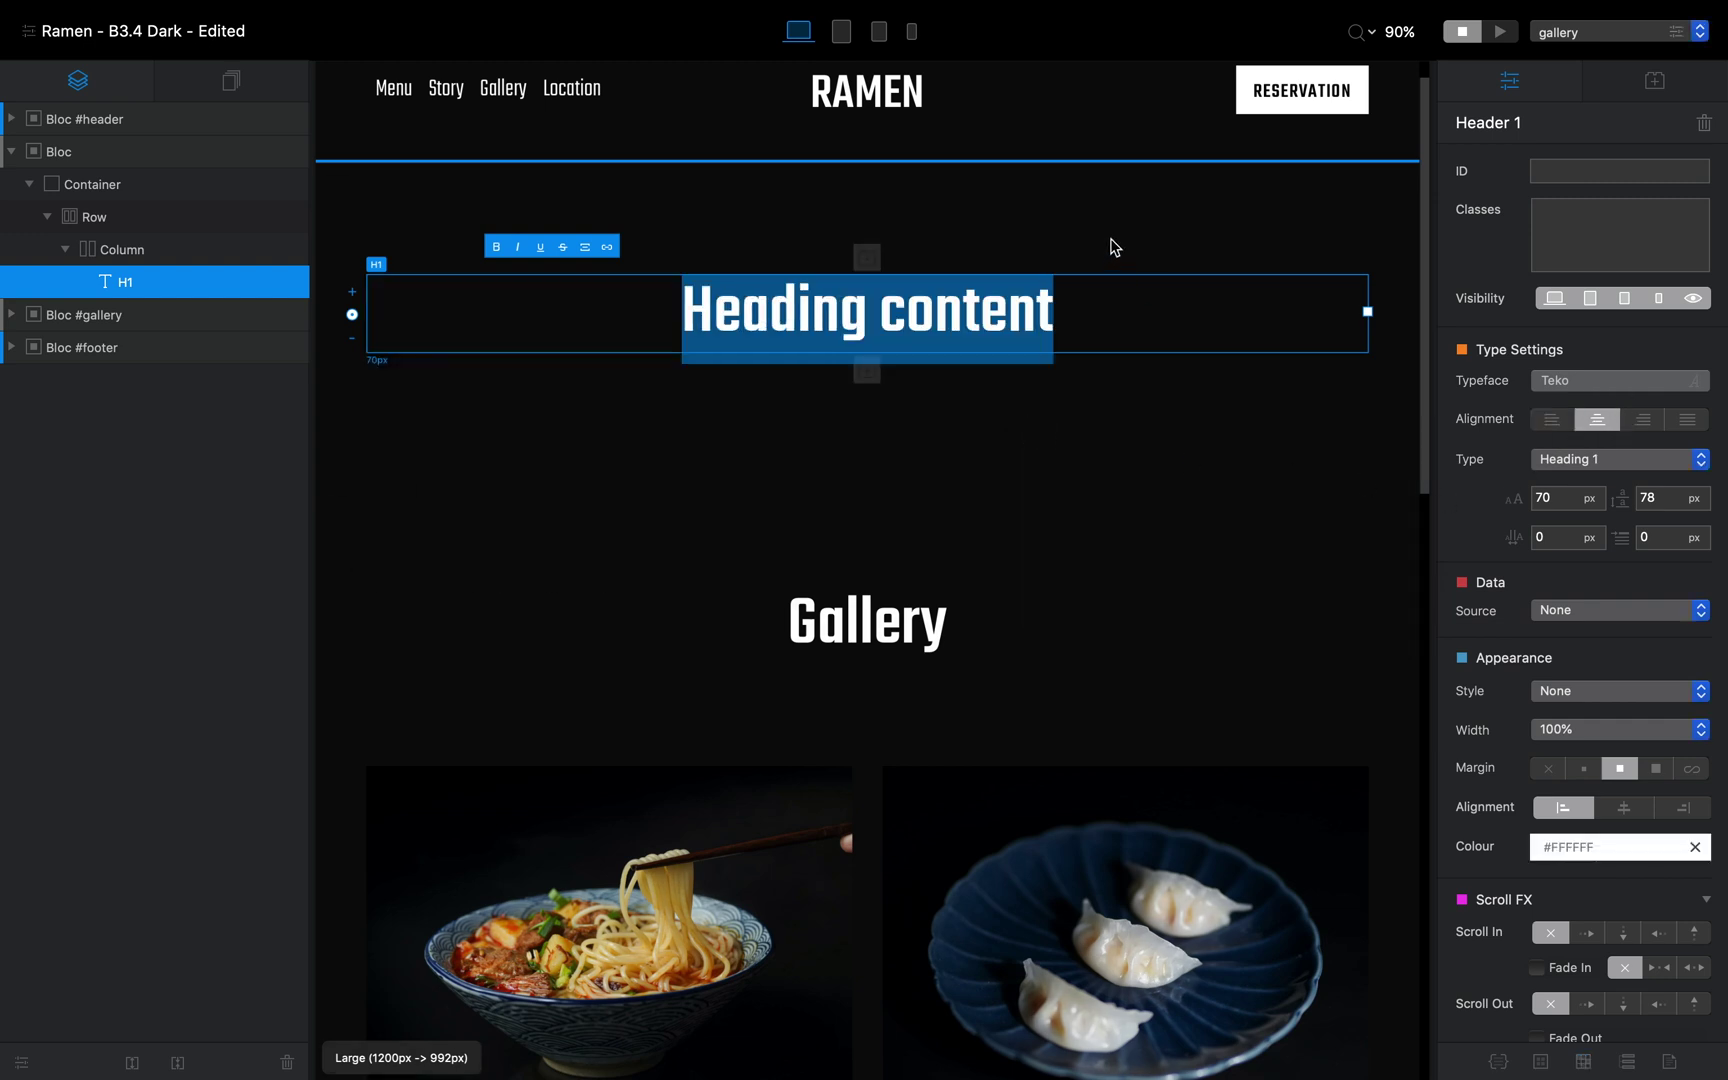
{"action": "left_click", "coordinate": [1146, 239]}
{"action": "left_click", "coordinate": [1234, 208]}
{"action": "left_click", "coordinate": [1555, 562]}
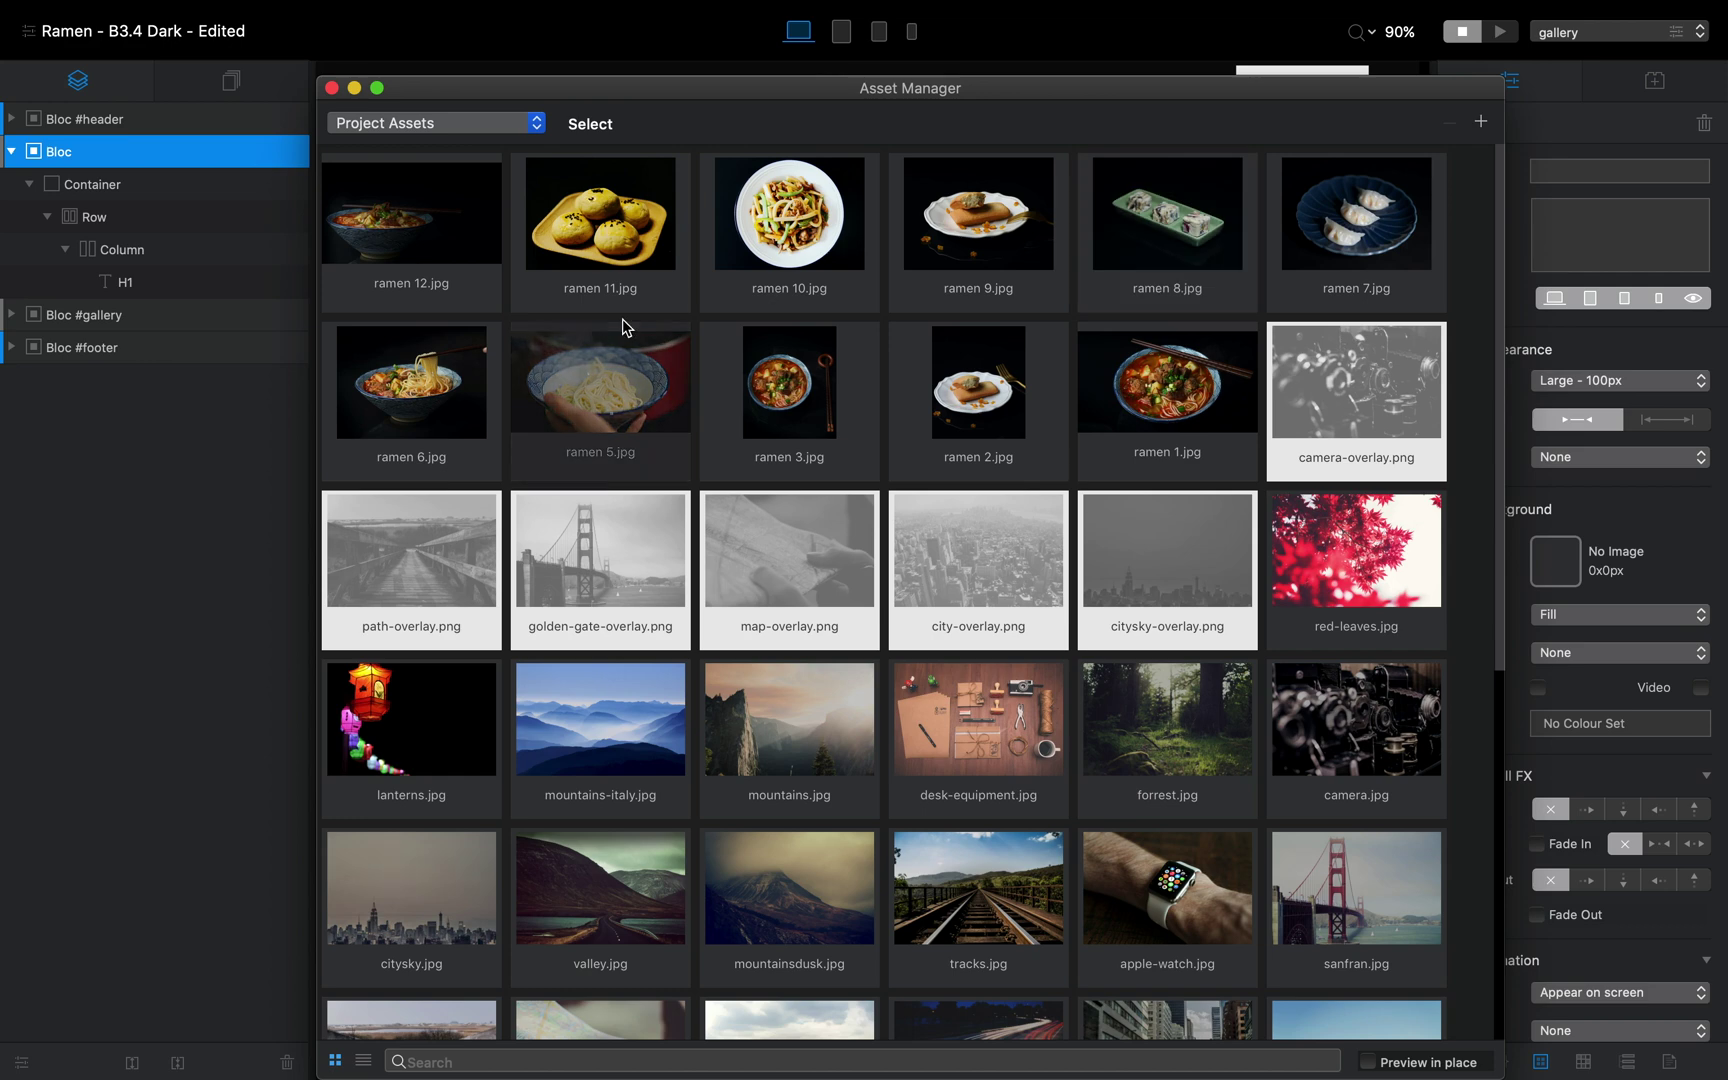
Set ramen 10.jpg as the bloc background and duplicate the bloc twice
{"action": "left_click", "coordinate": [789, 203]}
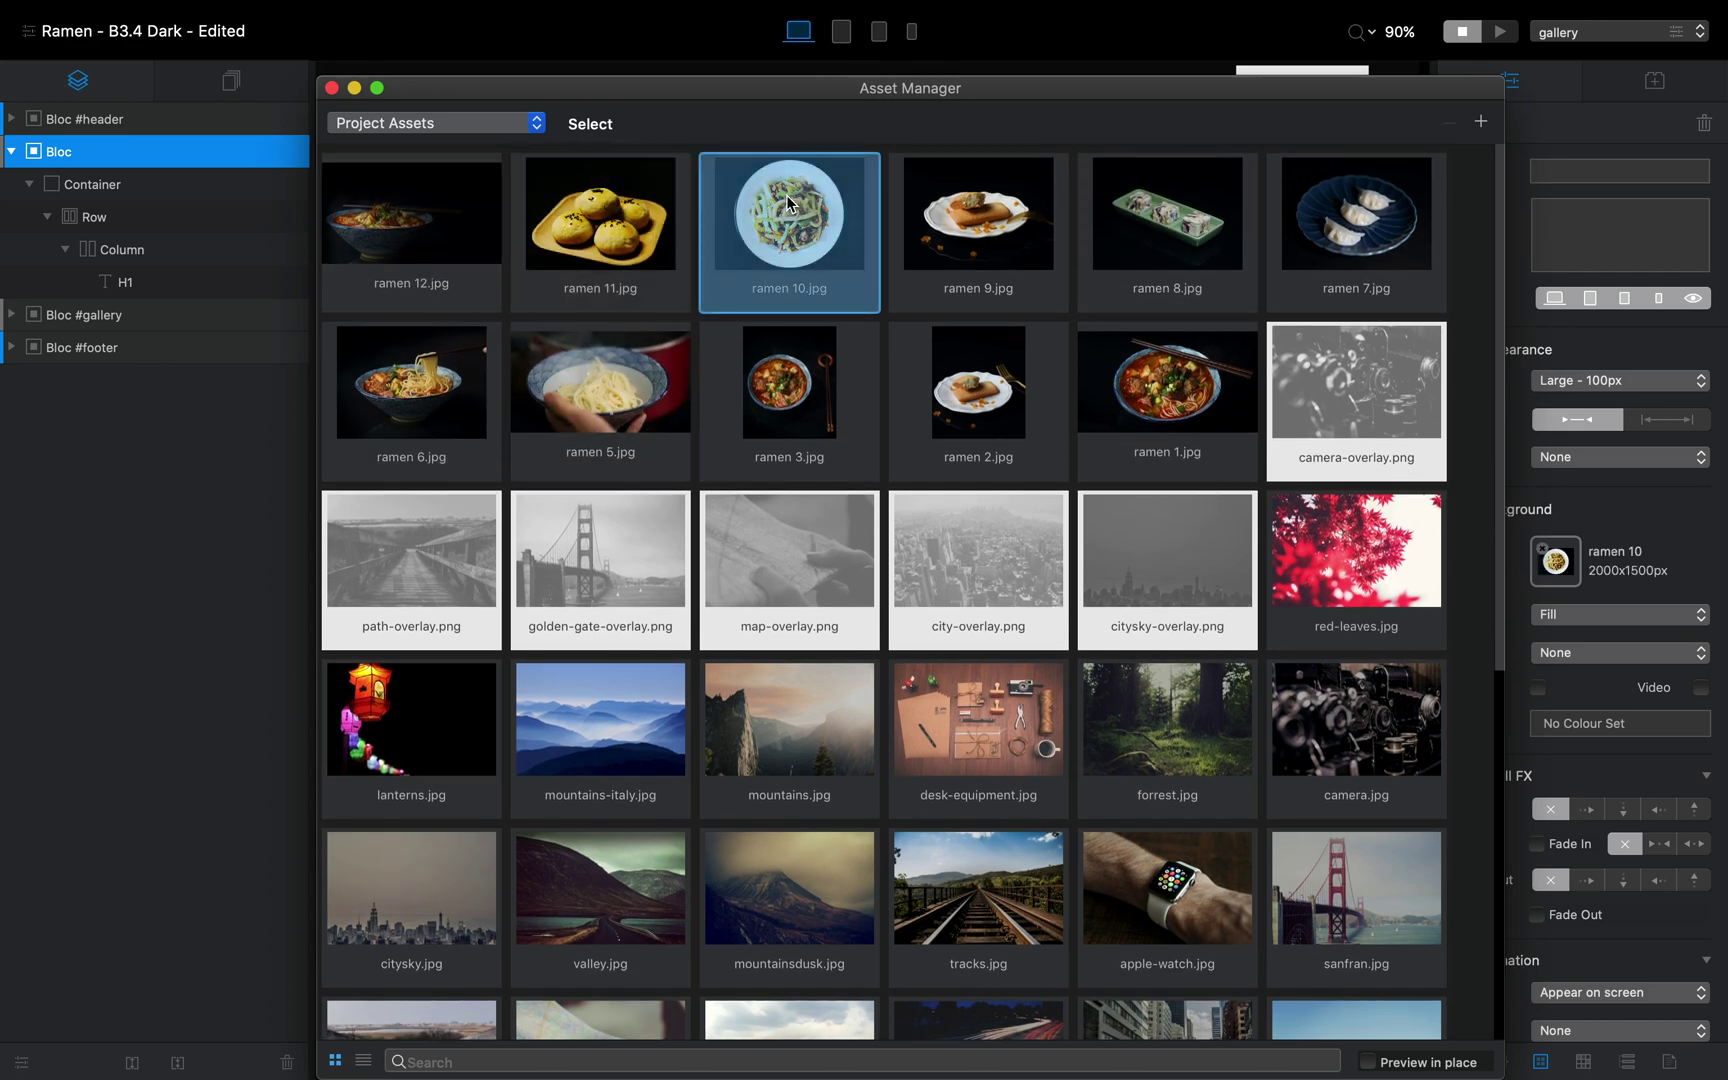
{"action": "left_click", "coordinate": [332, 89]}
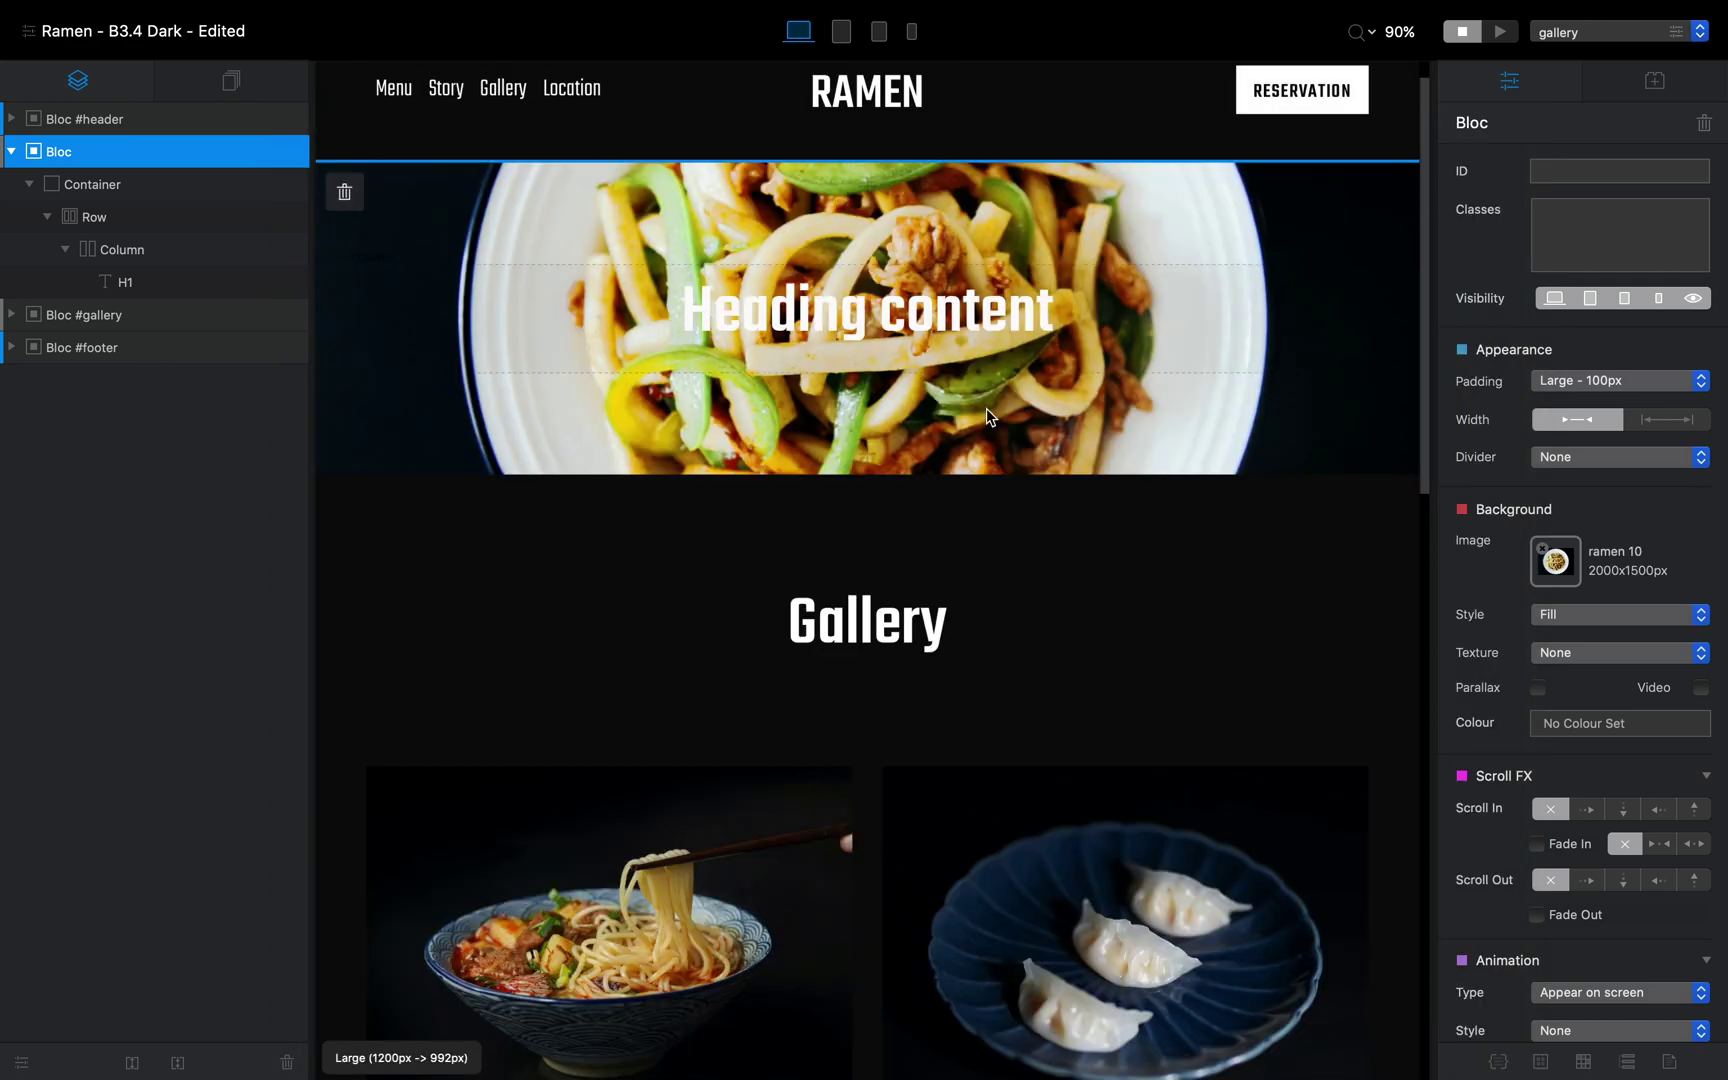
{"action": "mouse_move", "coordinate": [1098, 187]}
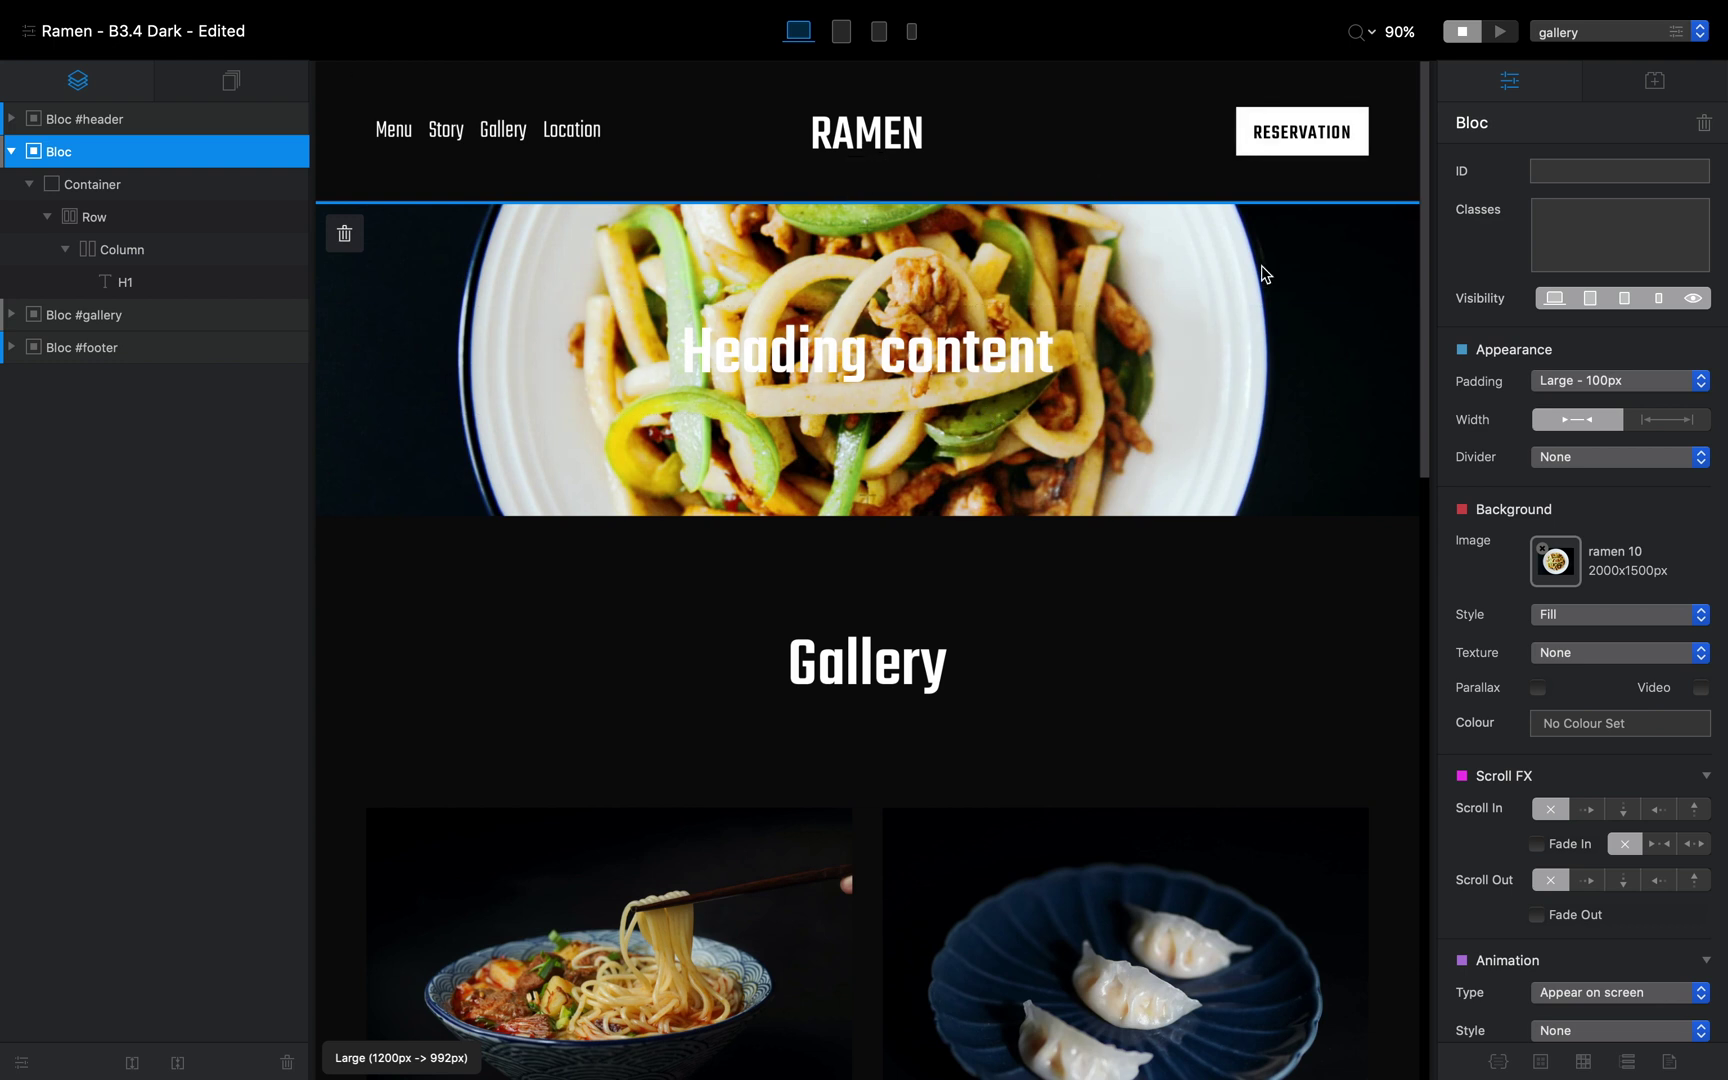
{"action": "mouse_move", "coordinate": [1241, 250]}
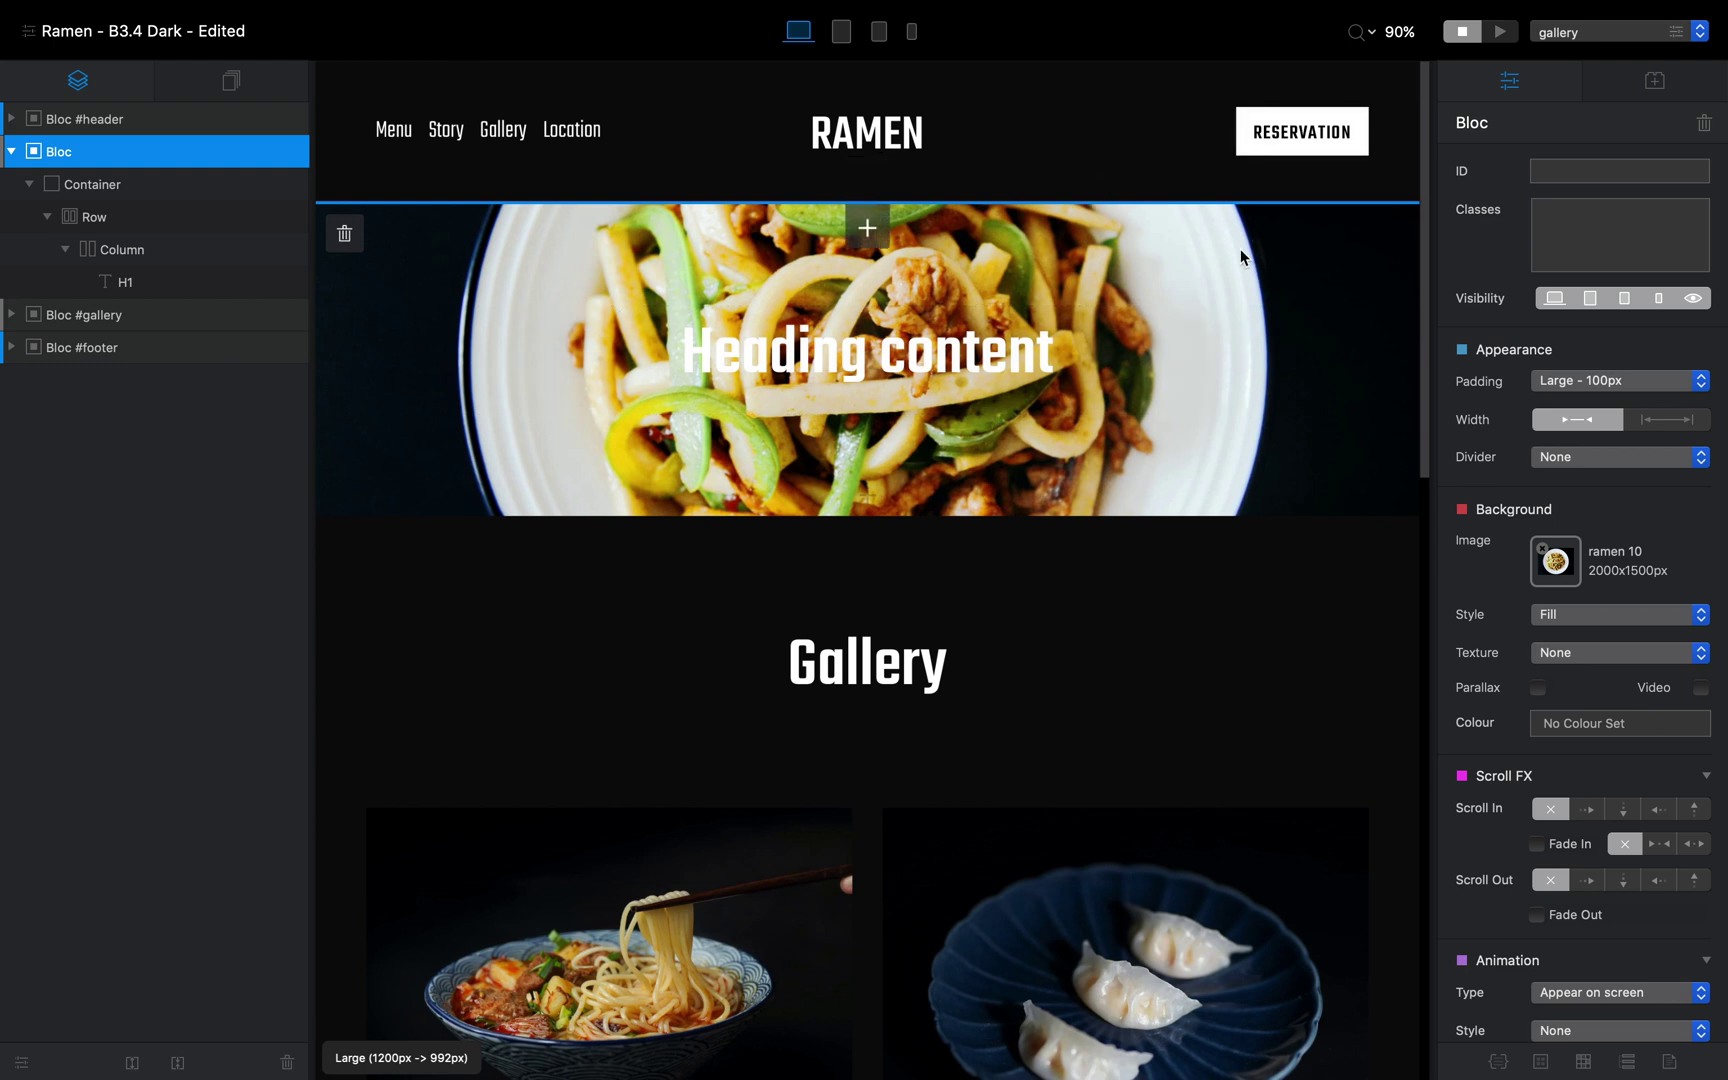
{"action": "key", "text": "super+shift+d"}
{"action": "key", "text": "Return"}
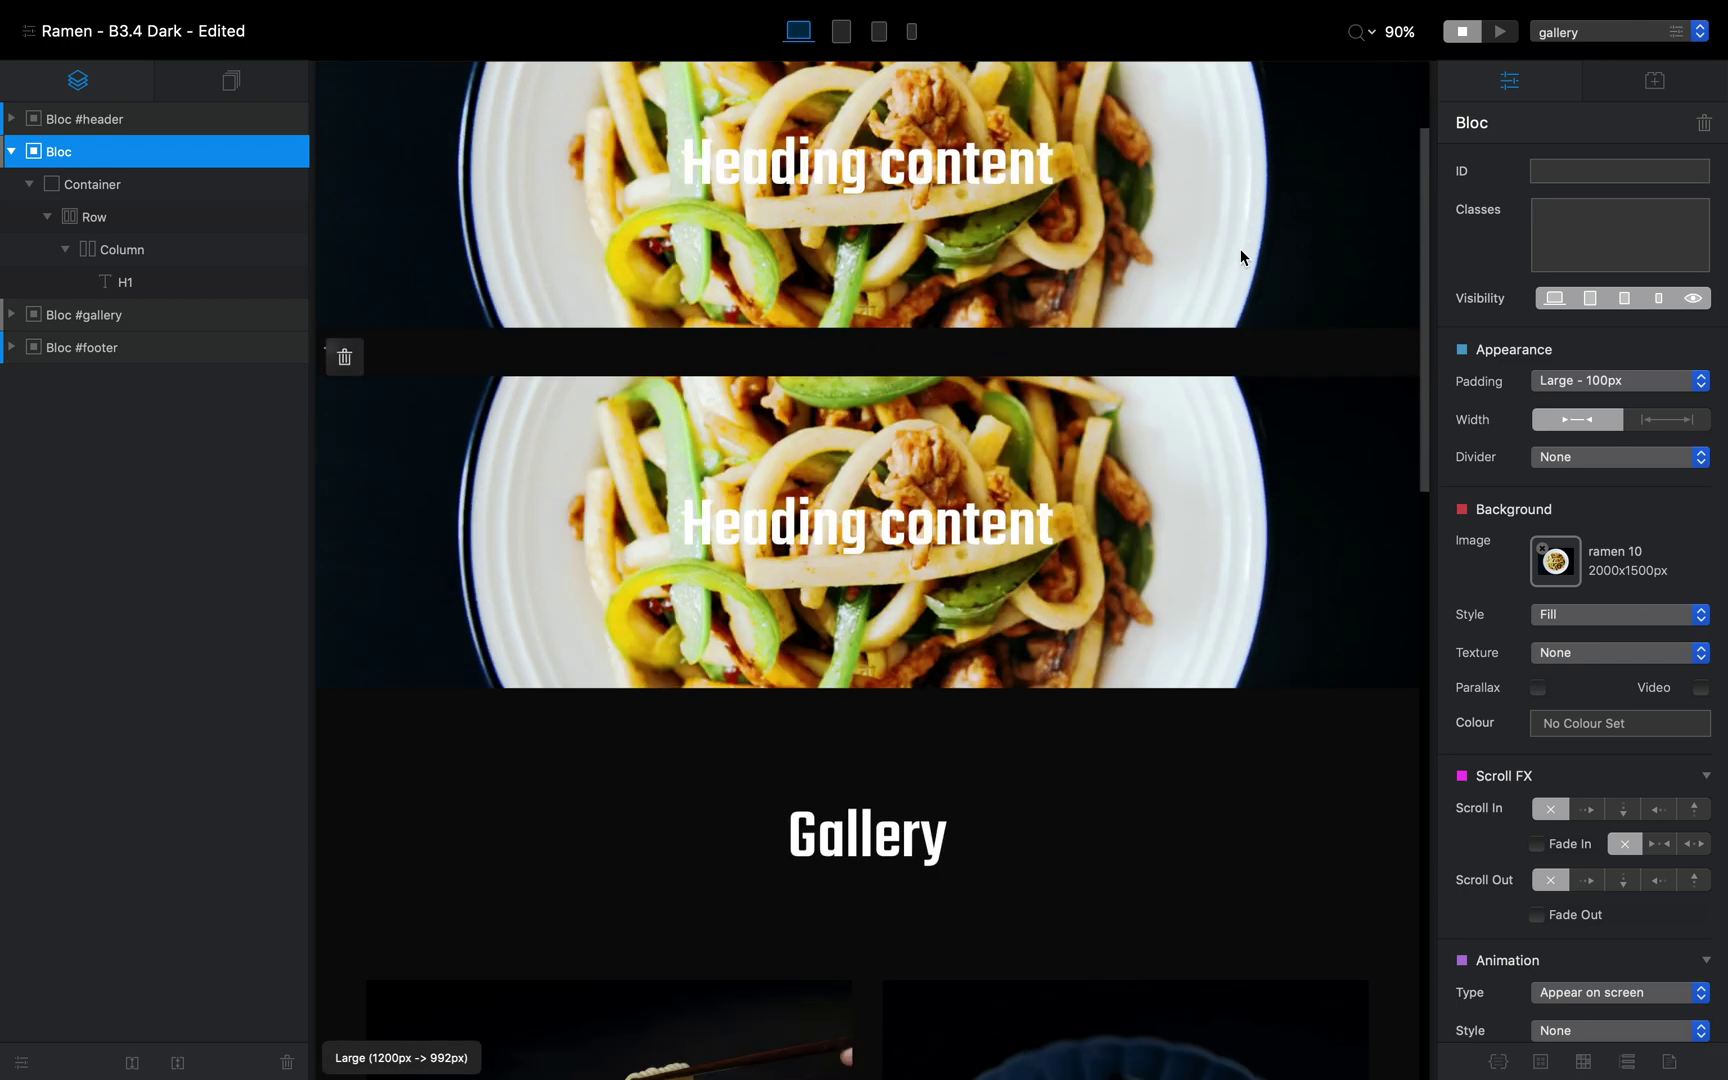
{"action": "key", "text": "super+shift+d"}
{"action": "key", "text": "Escape"}
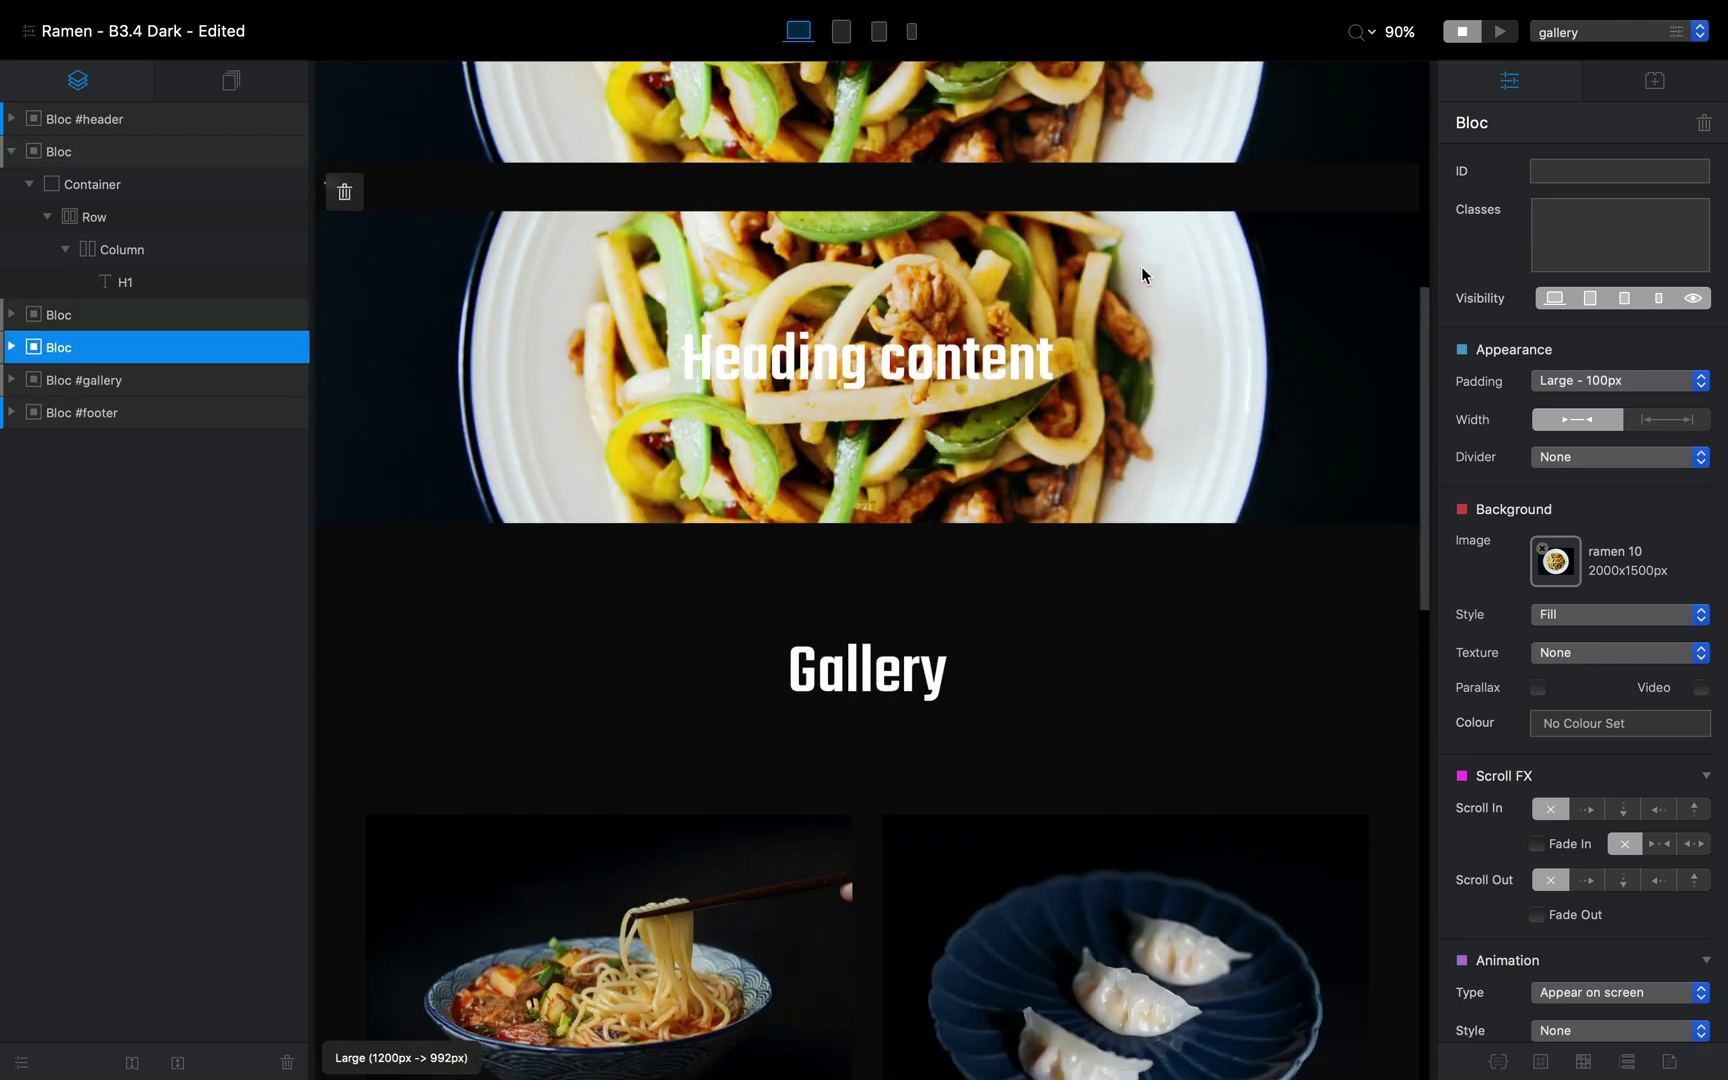
Give the top bloc the Darken texture and the second bloc Darken Strong
{"action": "scroll", "coordinate": [1200, 210], "scroll_direction": "up", "scroll_amount": 2}
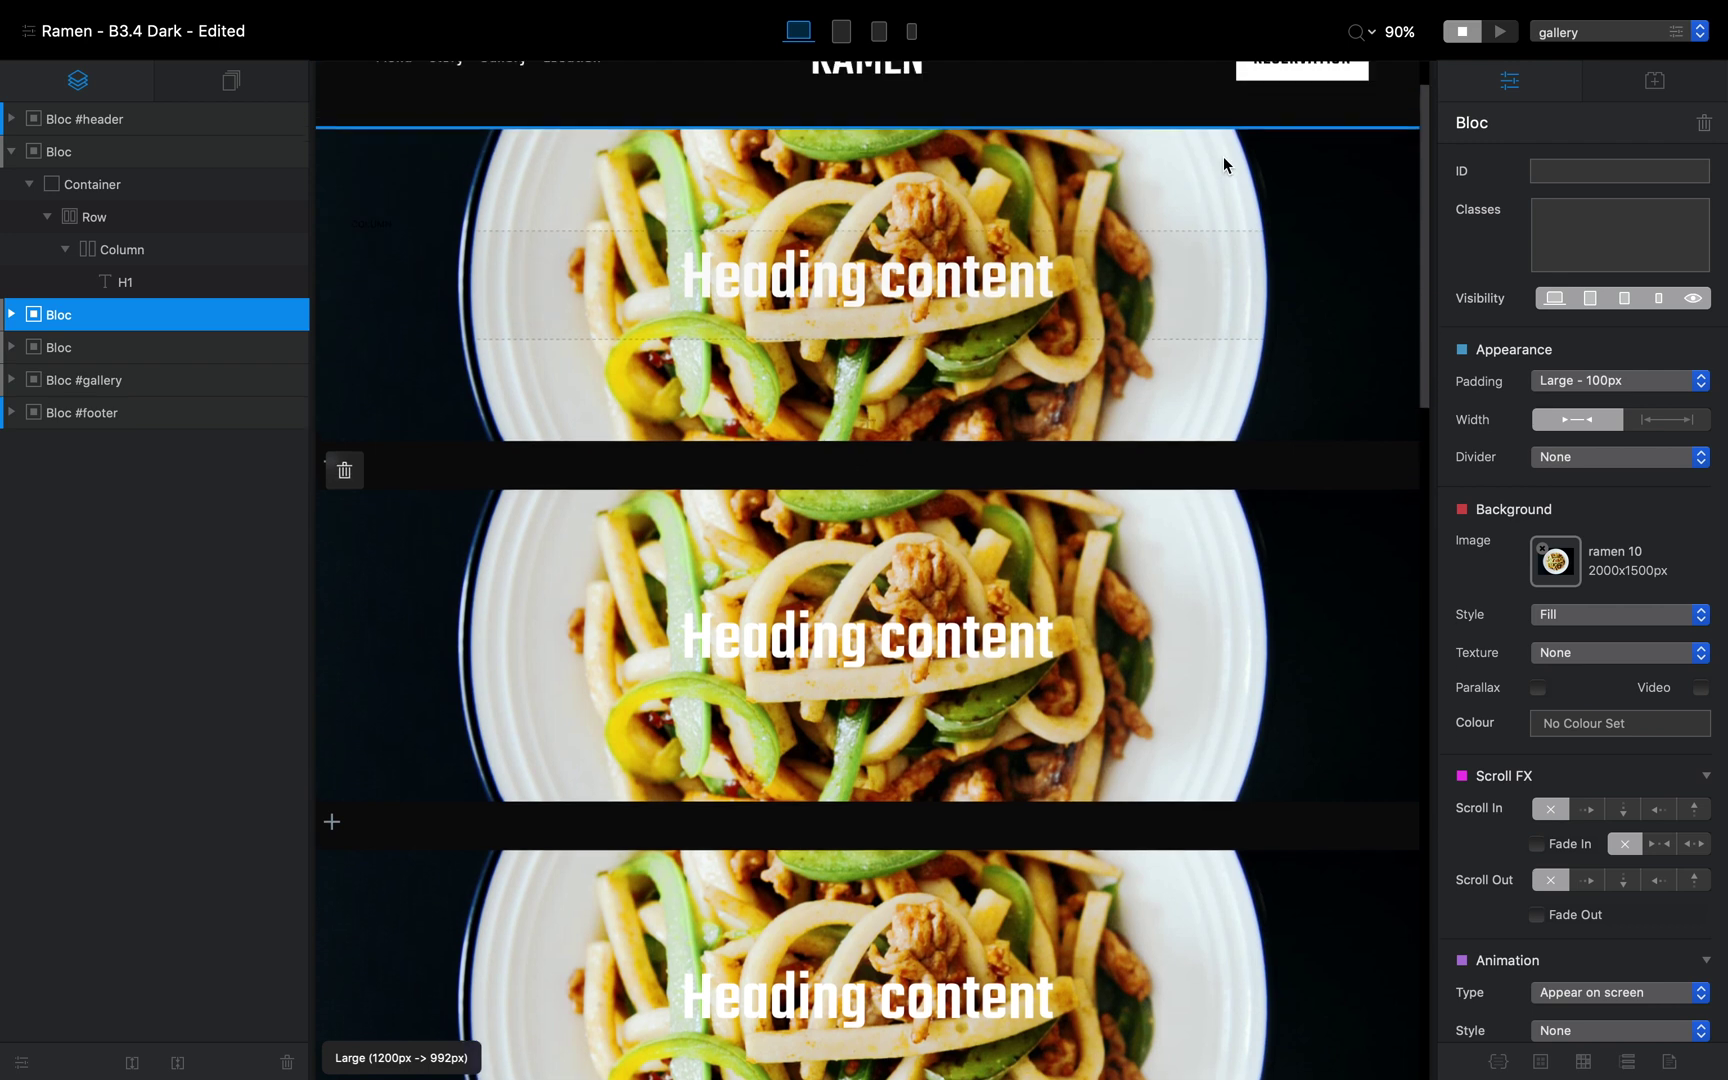
{"action": "left_click", "coordinate": [1281, 188]}
{"action": "scroll", "coordinate": [1306, 365], "scroll_direction": "down", "scroll_amount": 3}
{"action": "scroll", "coordinate": [1304, 150], "scroll_direction": "up", "scroll_amount": 2}
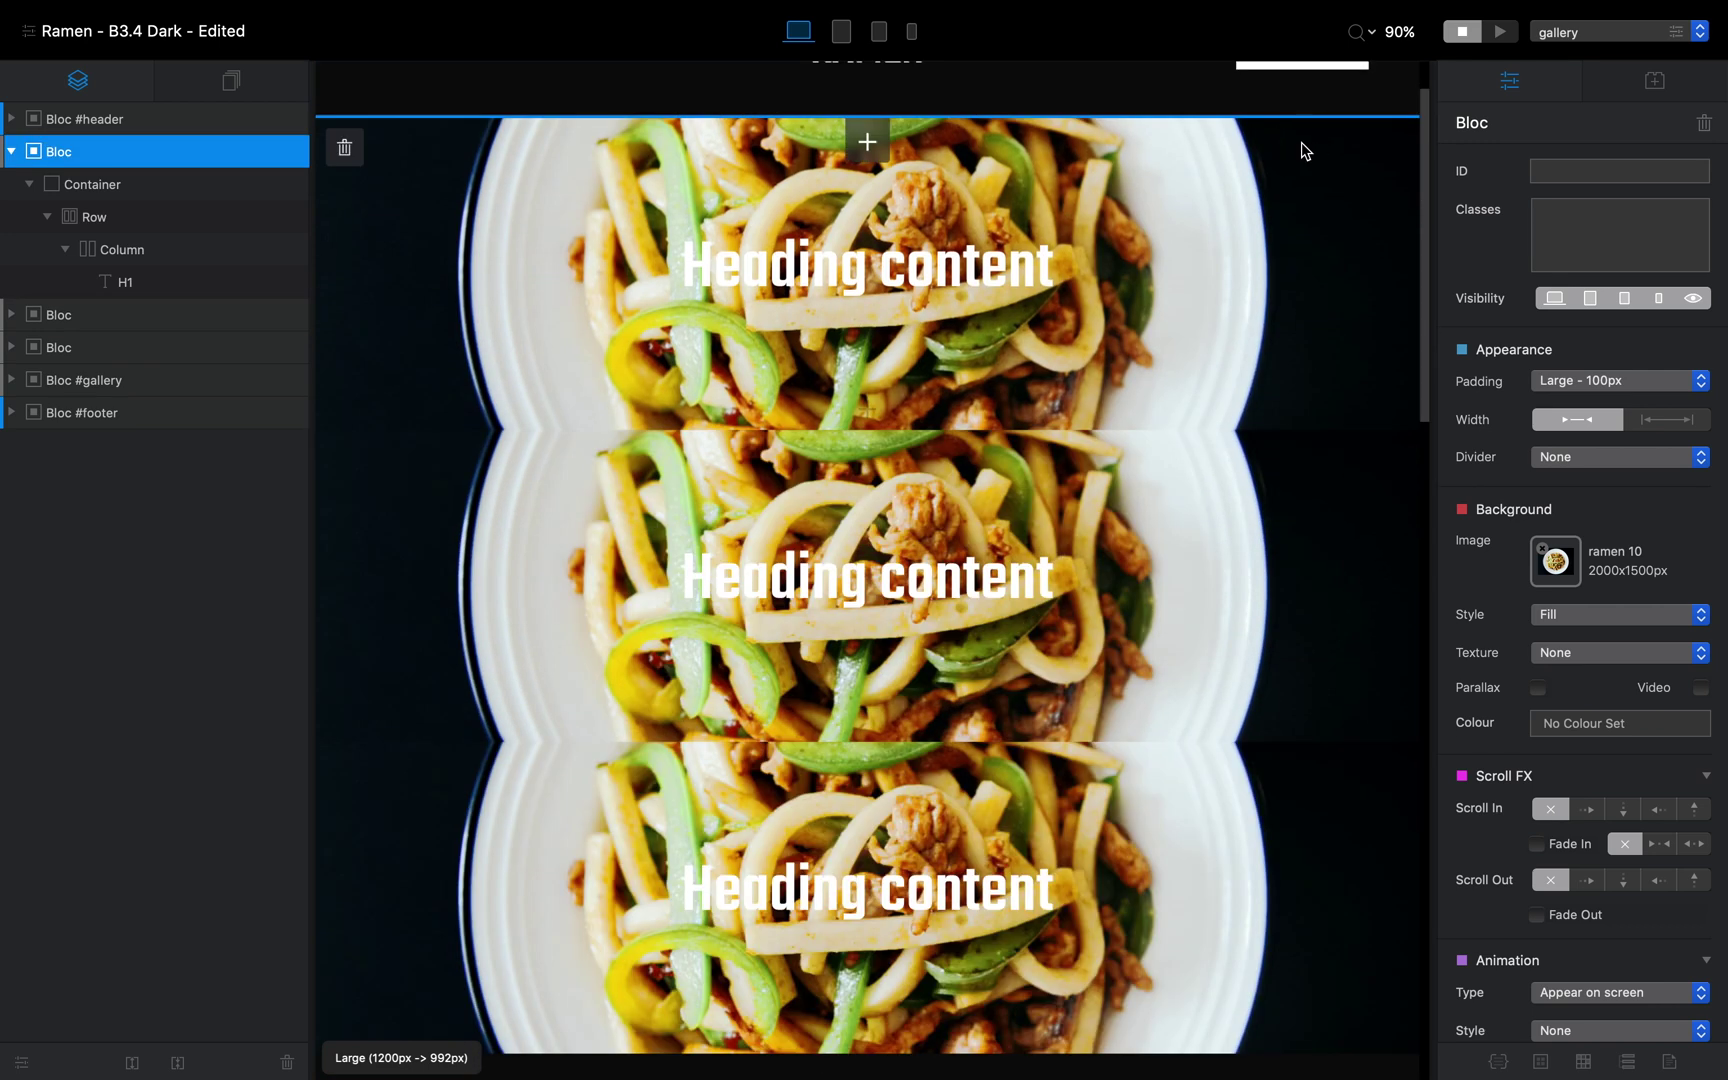
{"action": "left_click", "coordinate": [1575, 652]}
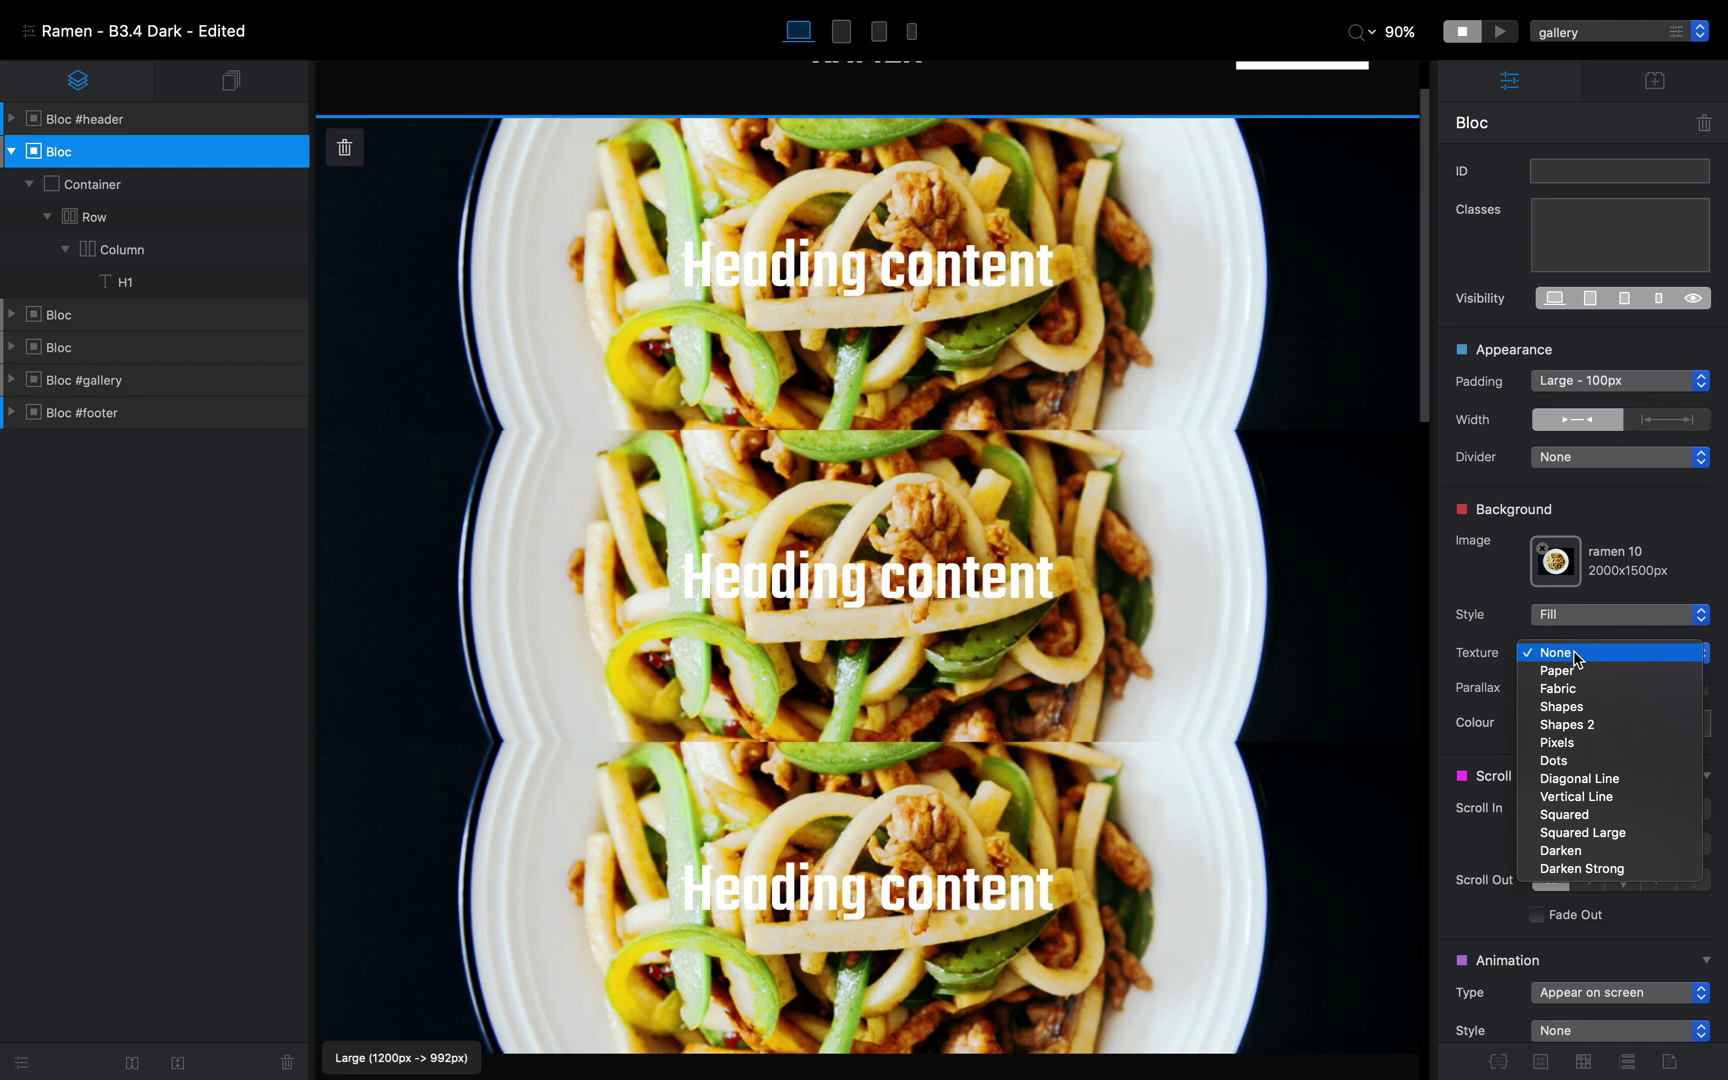
{"action": "left_click", "coordinate": [1612, 851]}
{"action": "left_click", "coordinate": [1248, 470]}
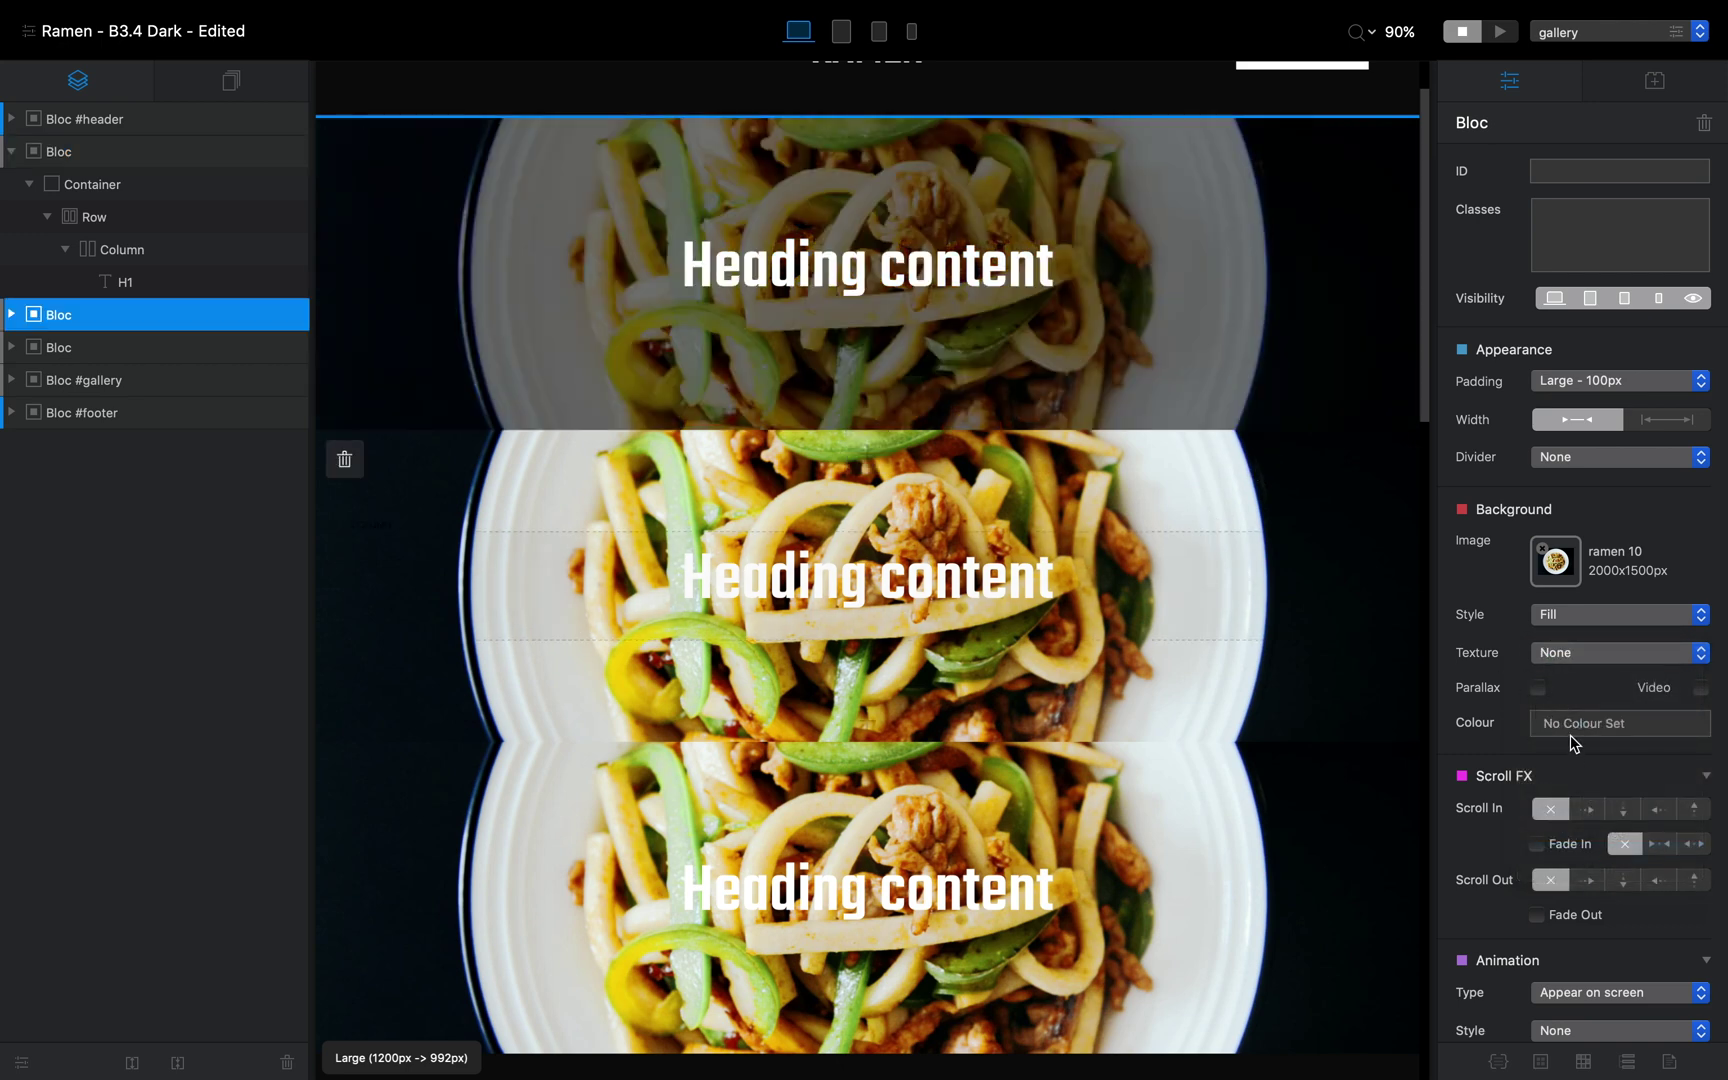
{"action": "left_click", "coordinate": [1581, 658]}
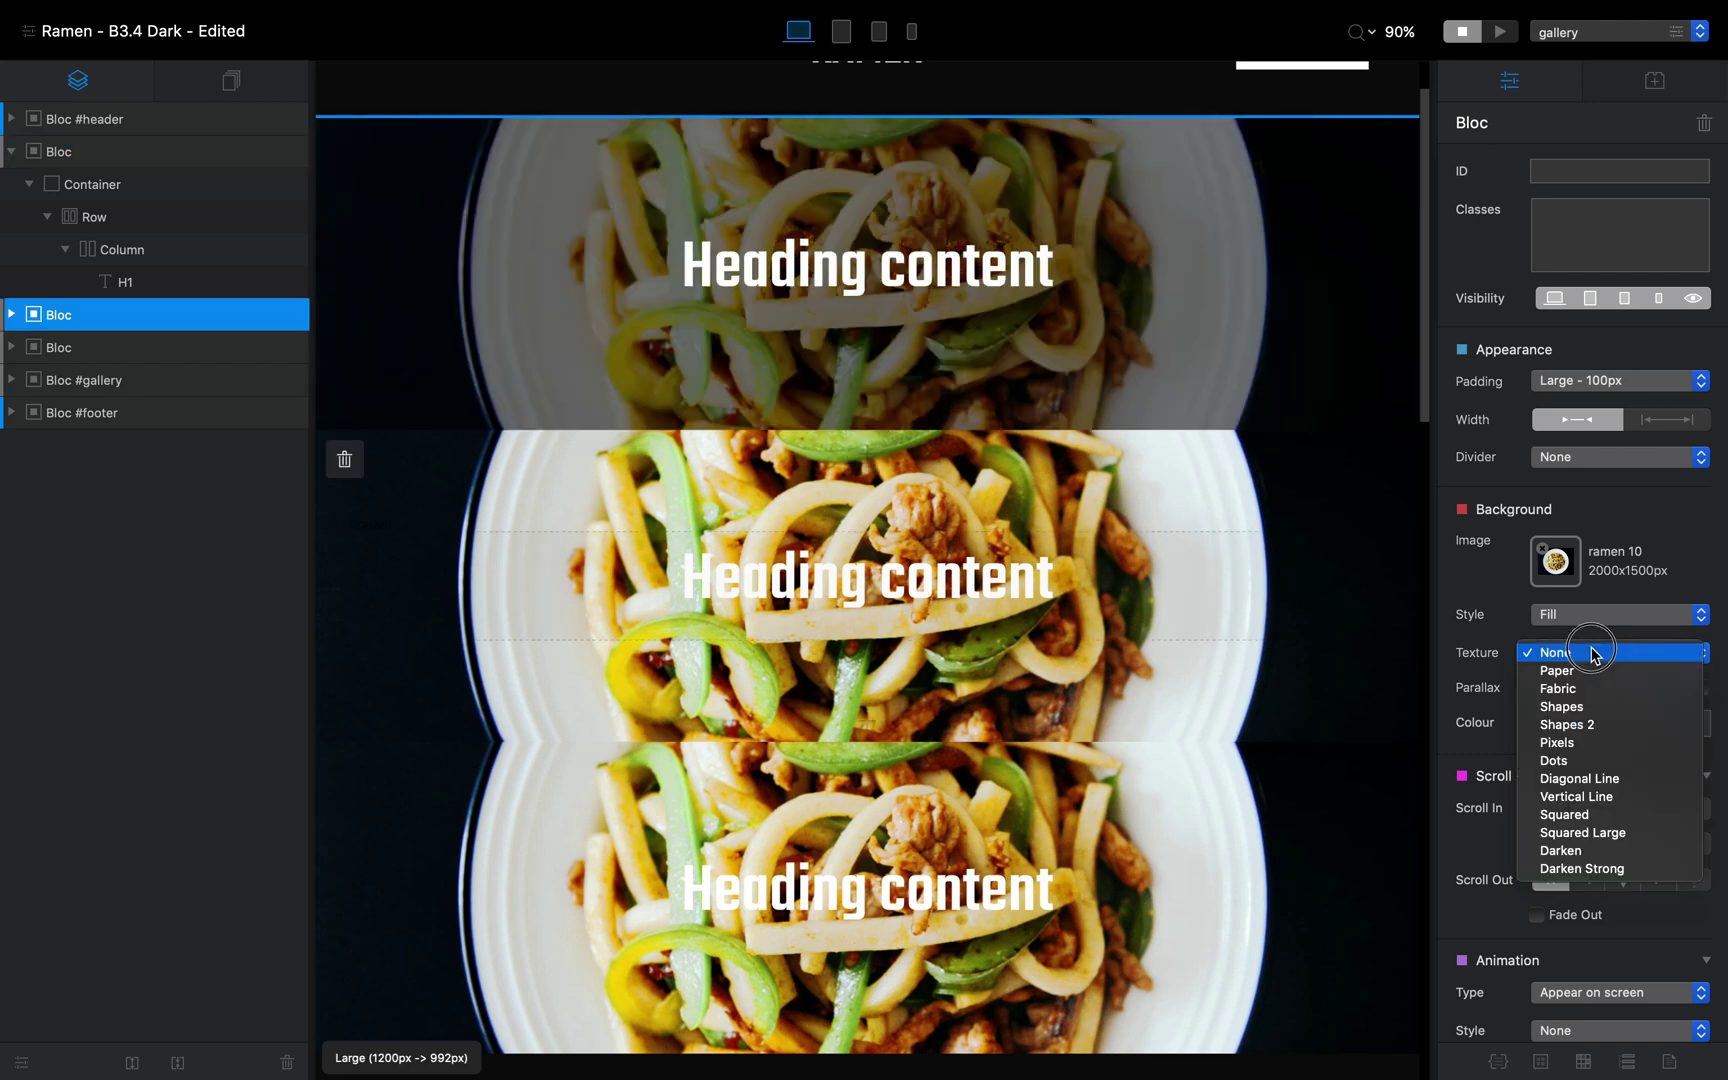
{"action": "left_click", "coordinate": [1676, 870]}
Move the Darken Strong bloc up above the Darken one
{"action": "scroll", "coordinate": [1200, 590], "scroll_direction": "down", "scroll_amount": 2}
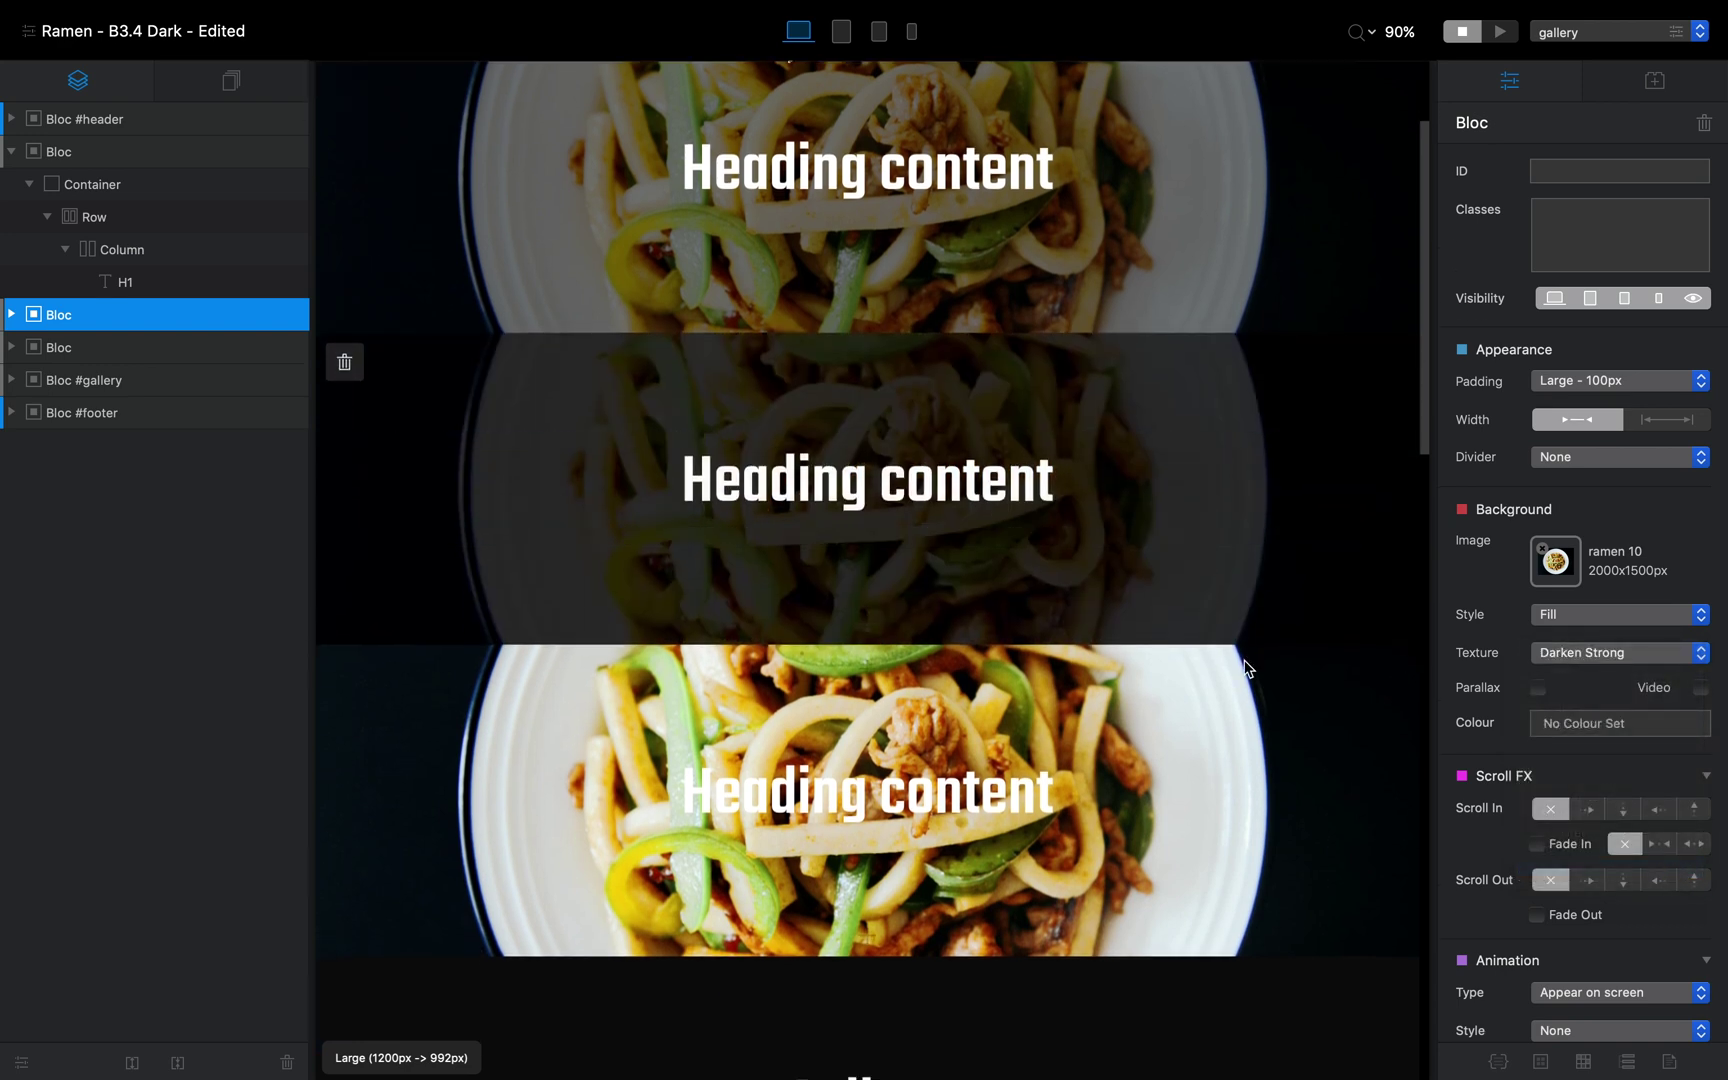
{"action": "left_click", "coordinate": [1257, 677]}
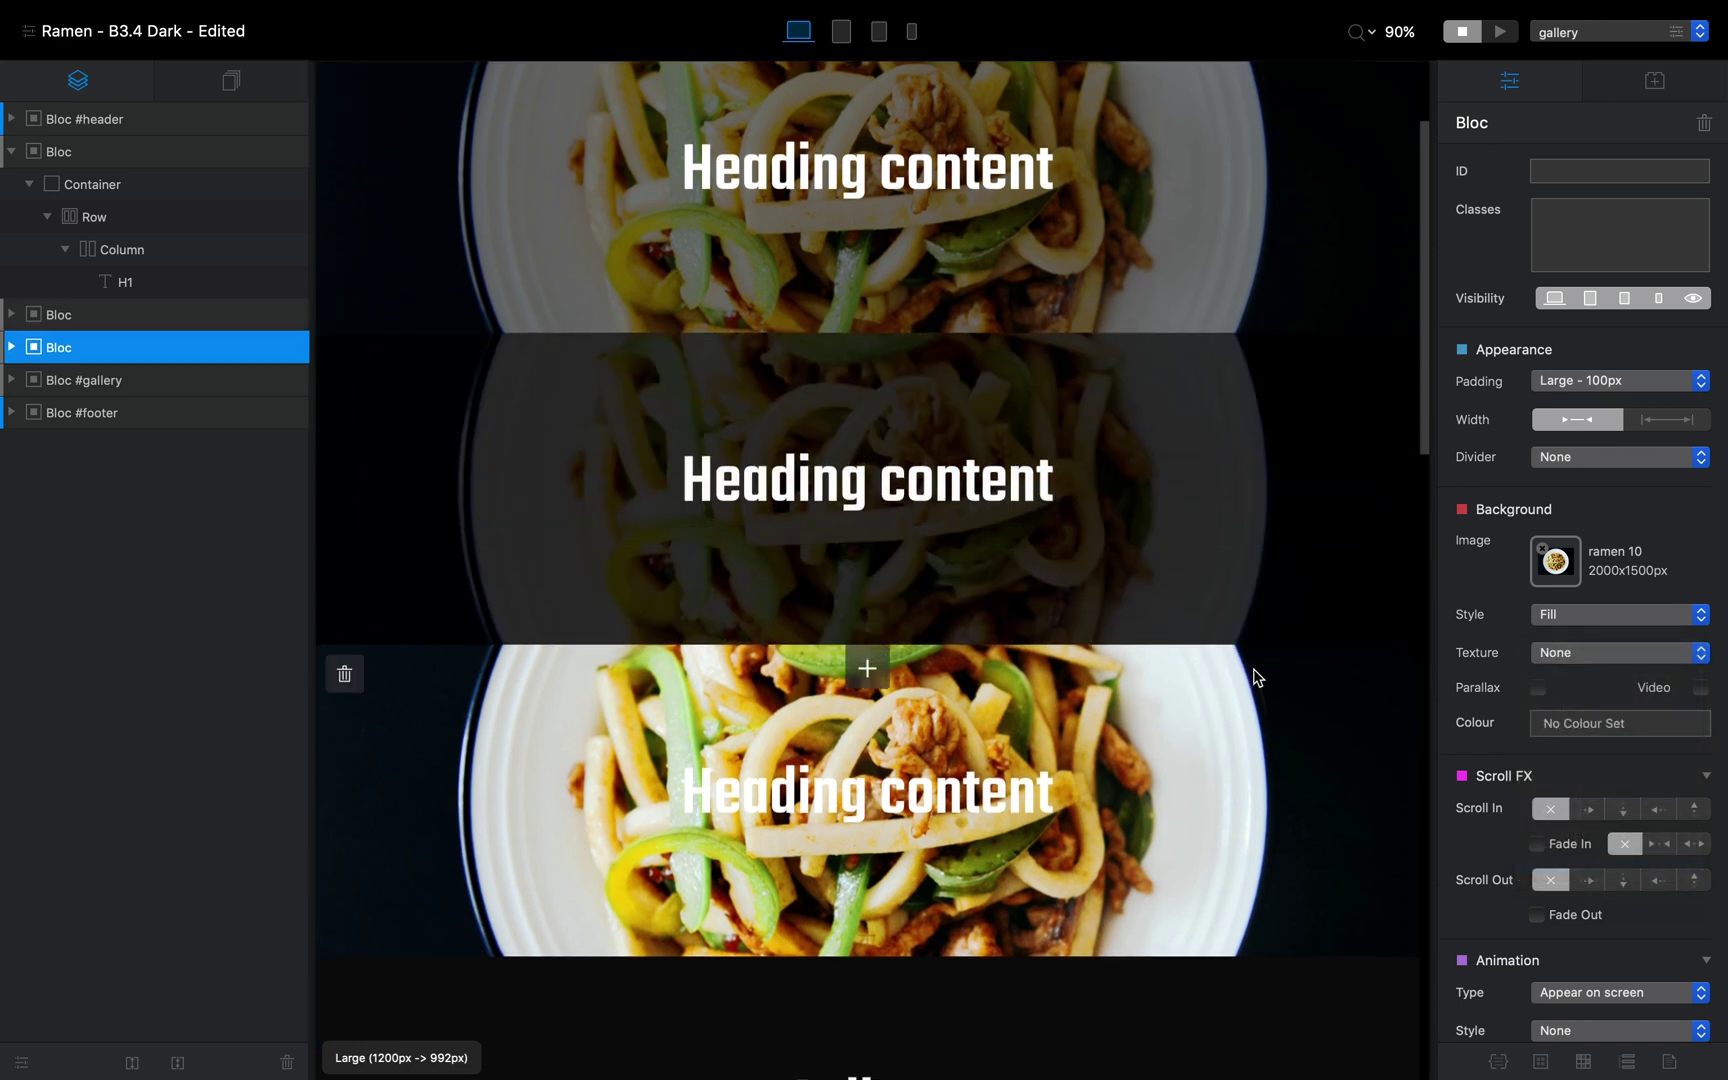
{"action": "left_click", "coordinate": [1278, 370]}
{"action": "key", "text": "super+Up"}
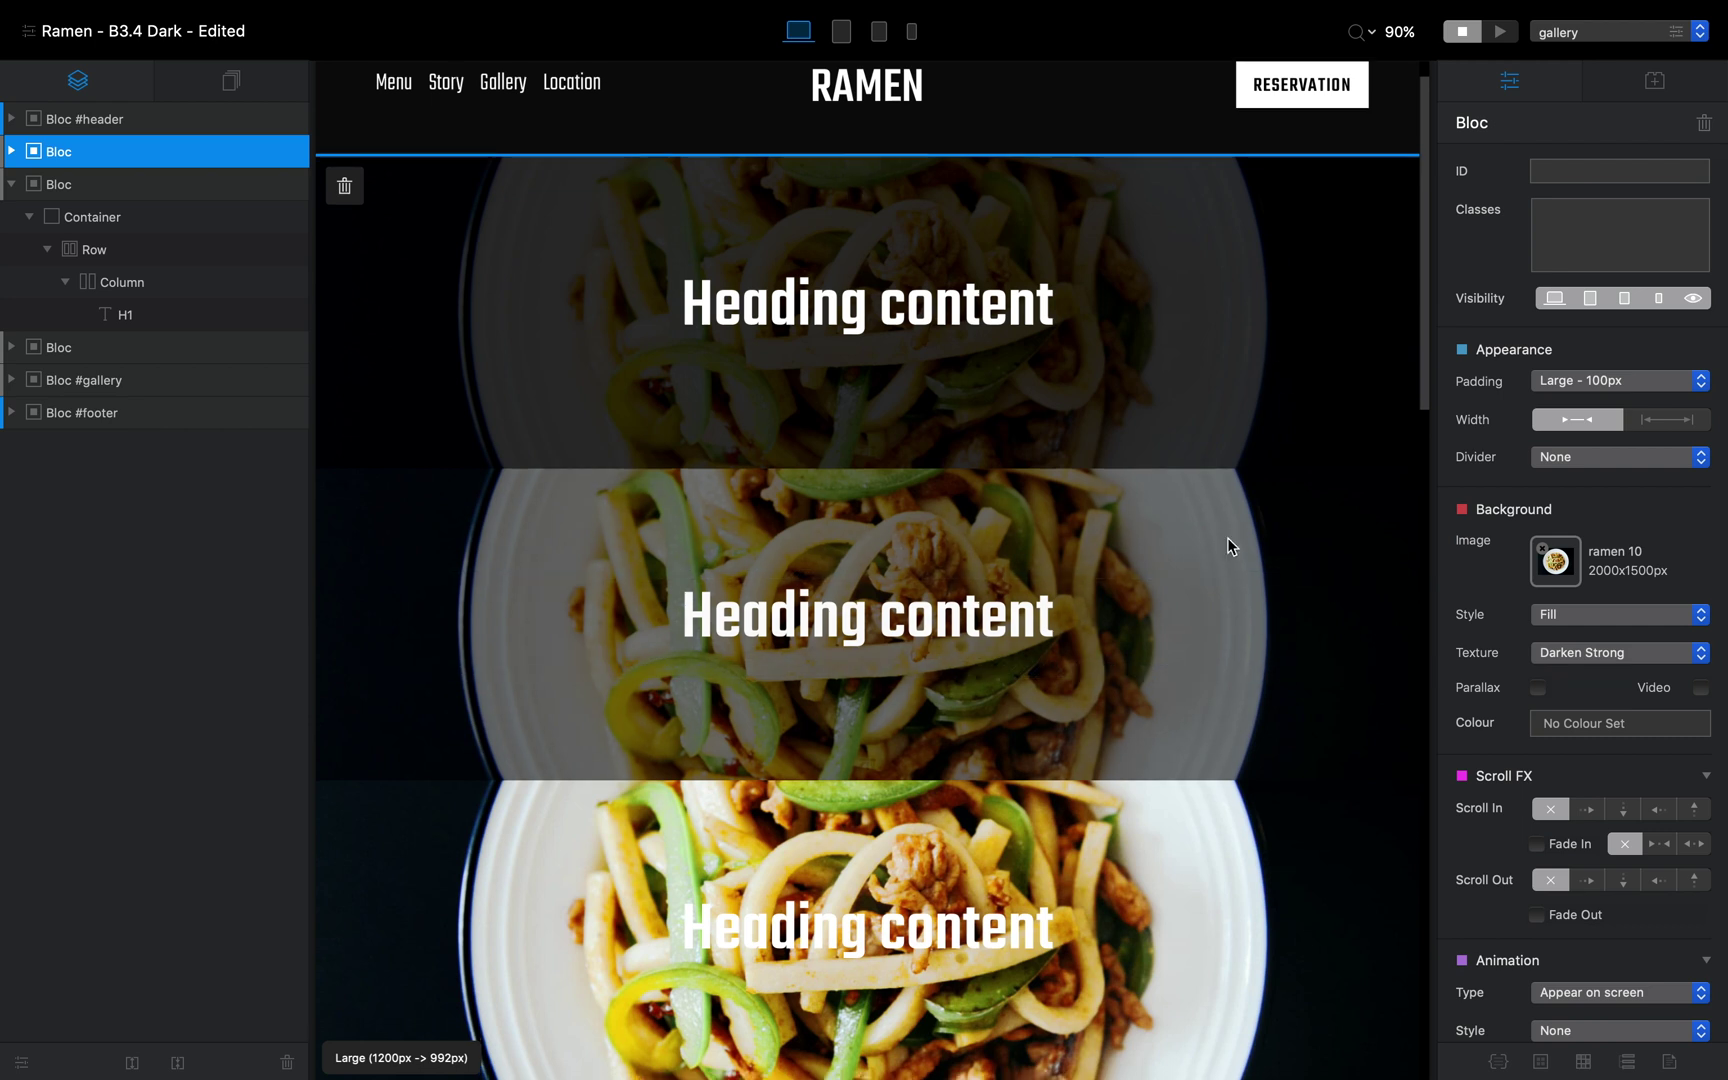
{"action": "scroll", "coordinate": [1230, 545], "scroll_direction": "down", "scroll_amount": 1}
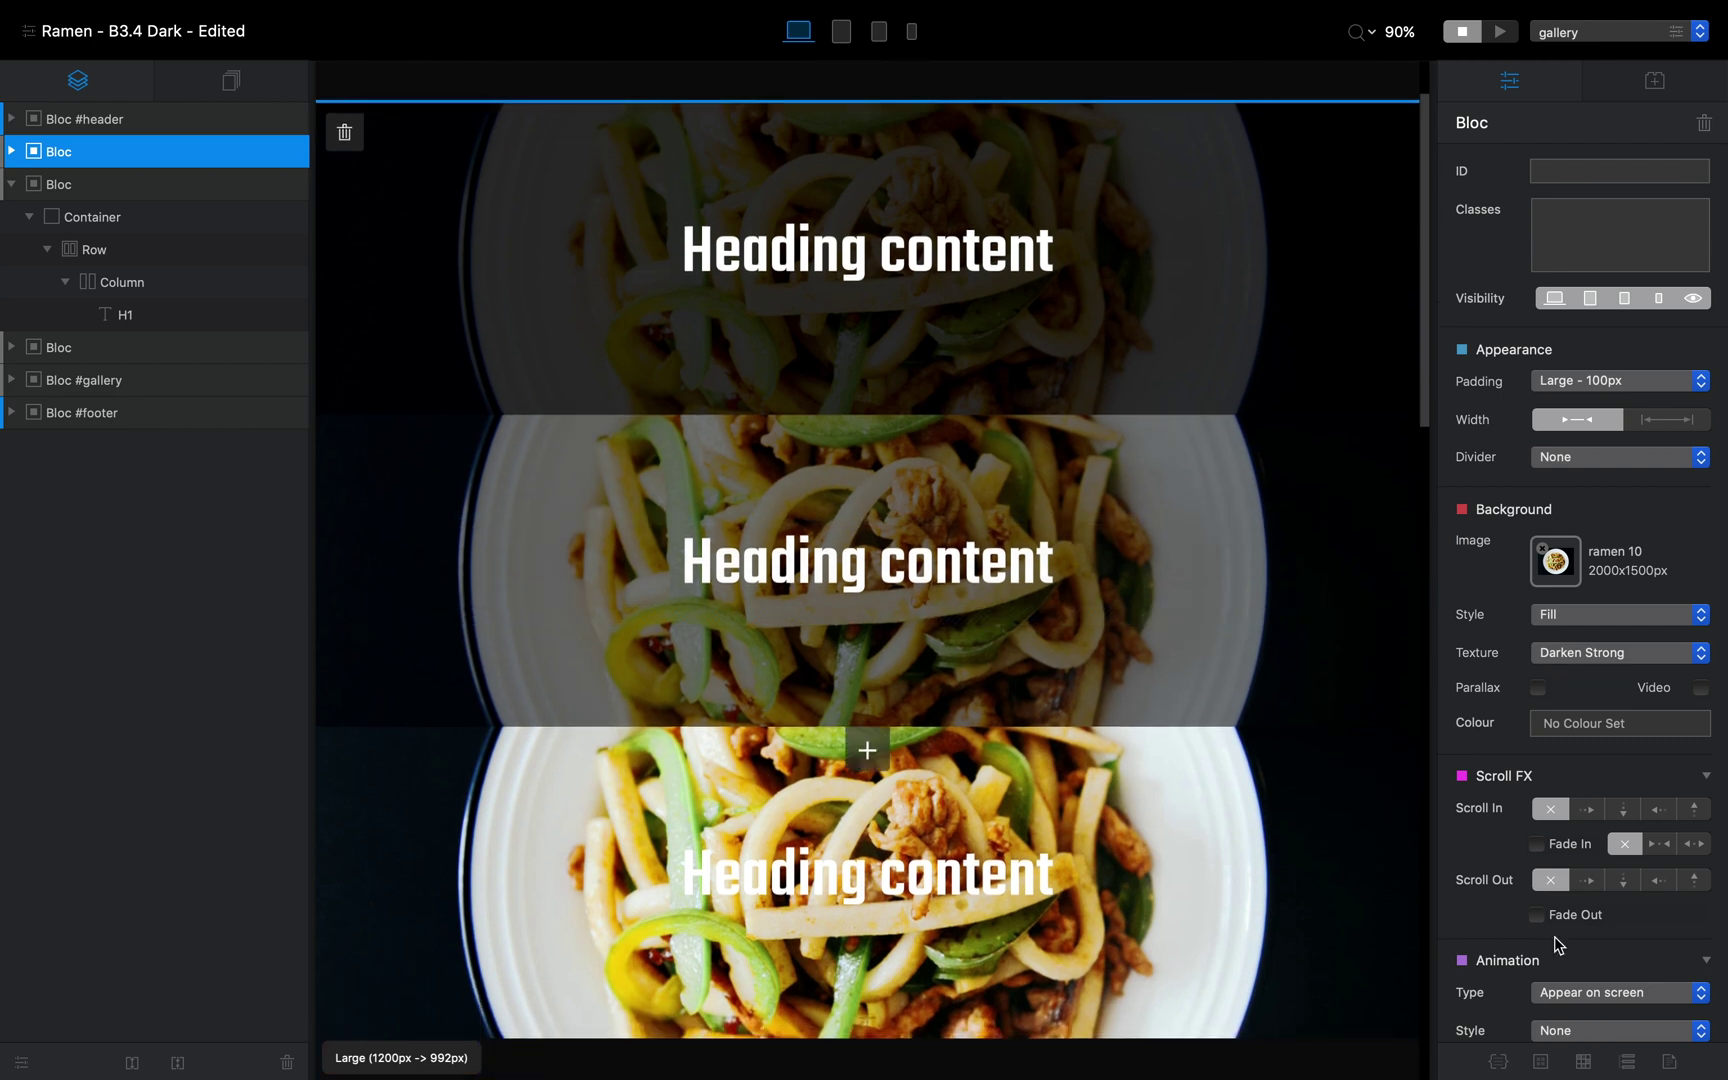
Create a new class named .texture-darken::before in the Class Manager
{"action": "left_click", "coordinate": [1497, 1063]}
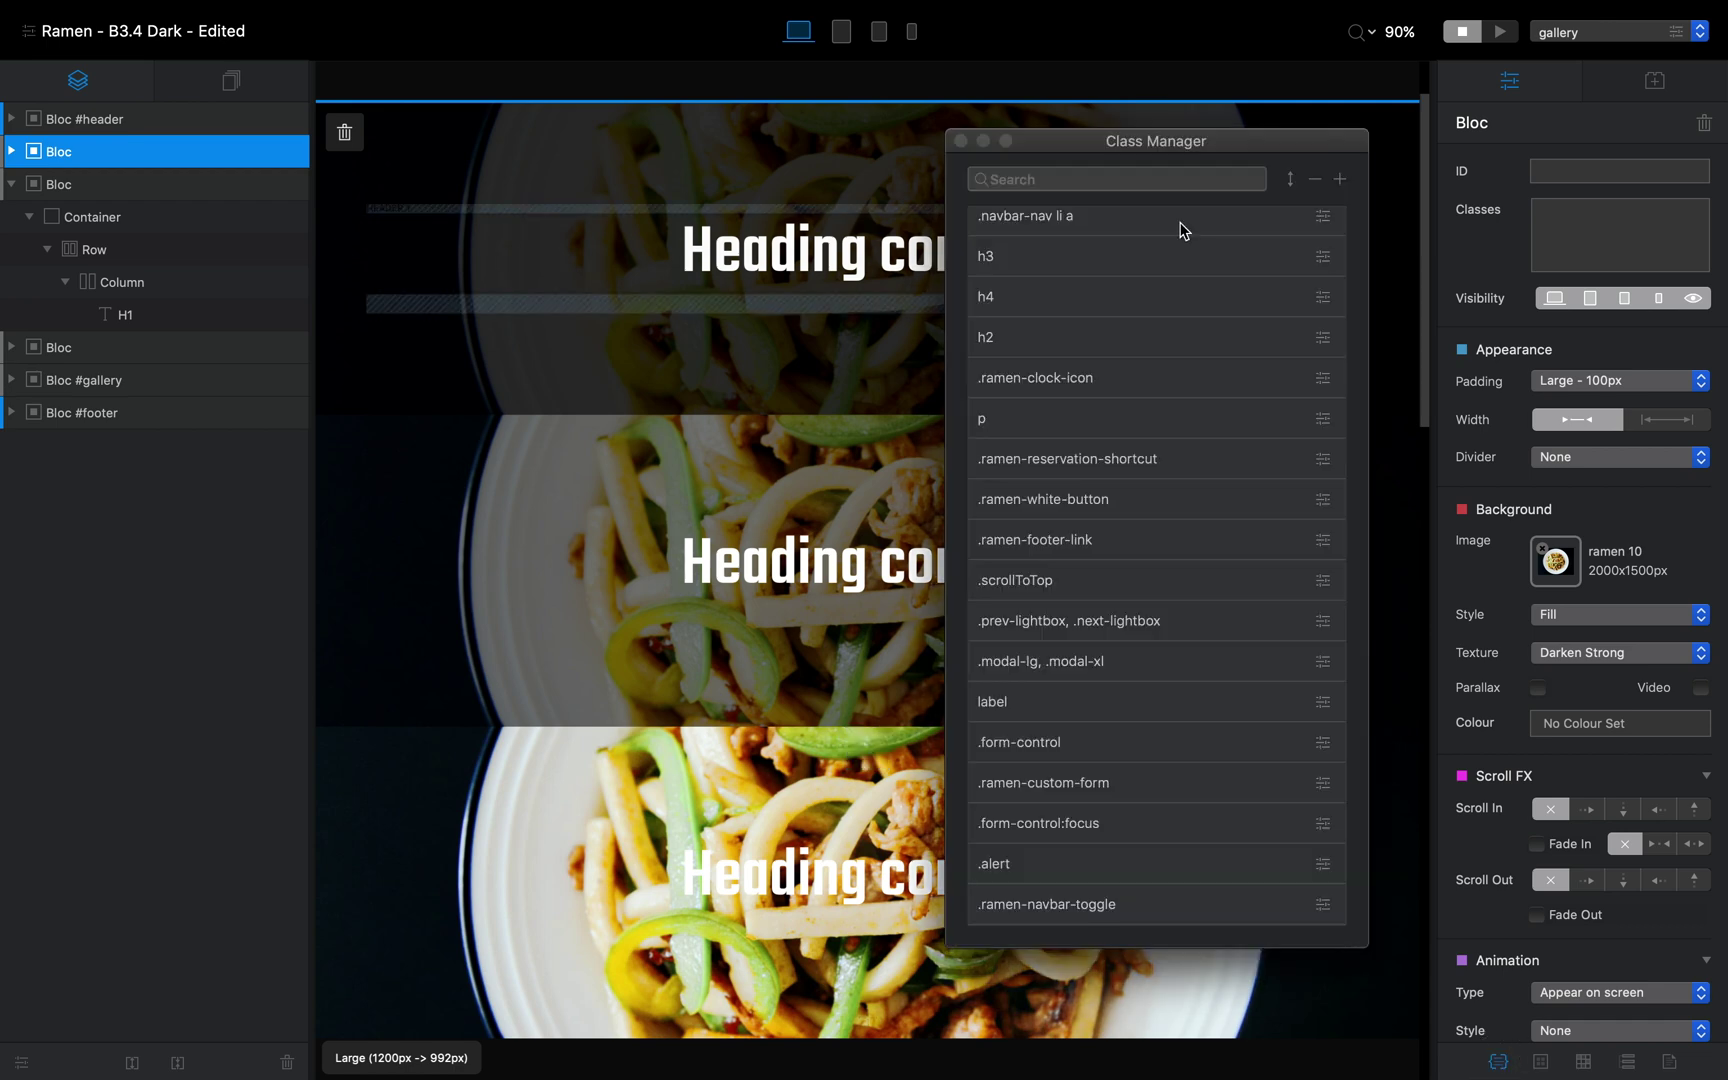
{"action": "left_click_drag", "start_coordinate": [1240, 140], "coordinate": [1529, 249]}
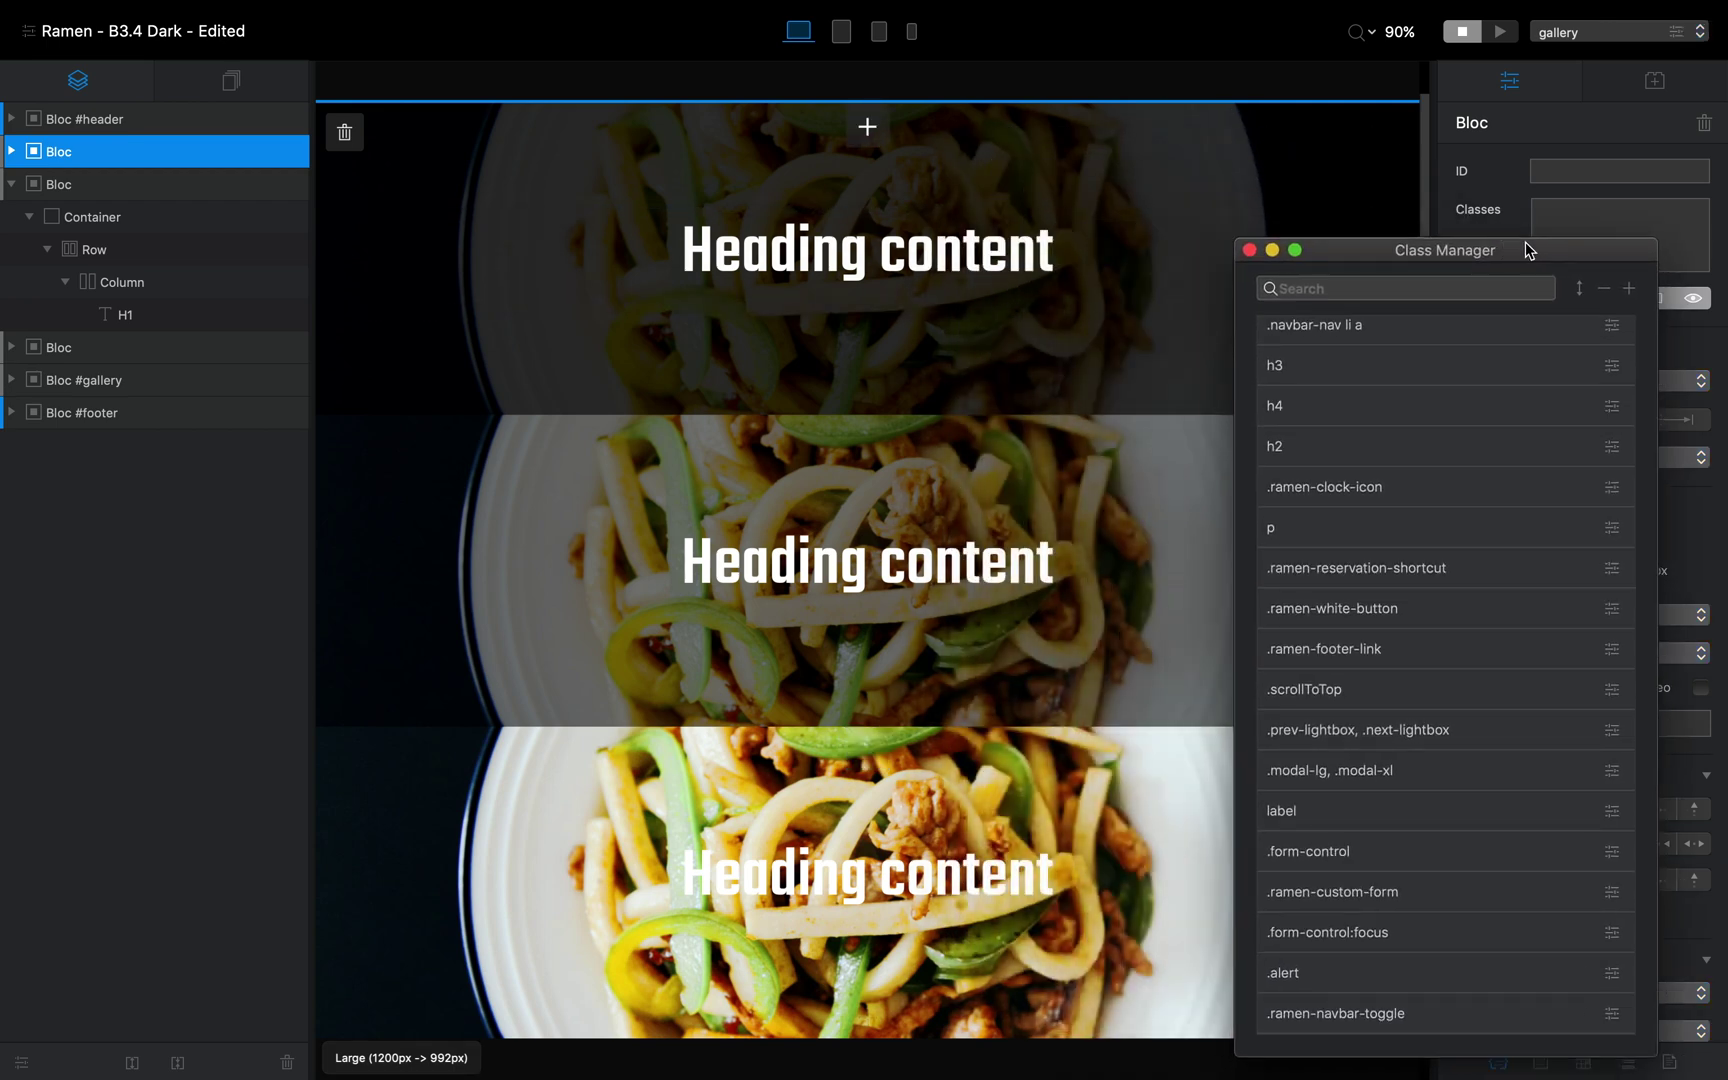
{"action": "left_click", "coordinate": [1633, 289]}
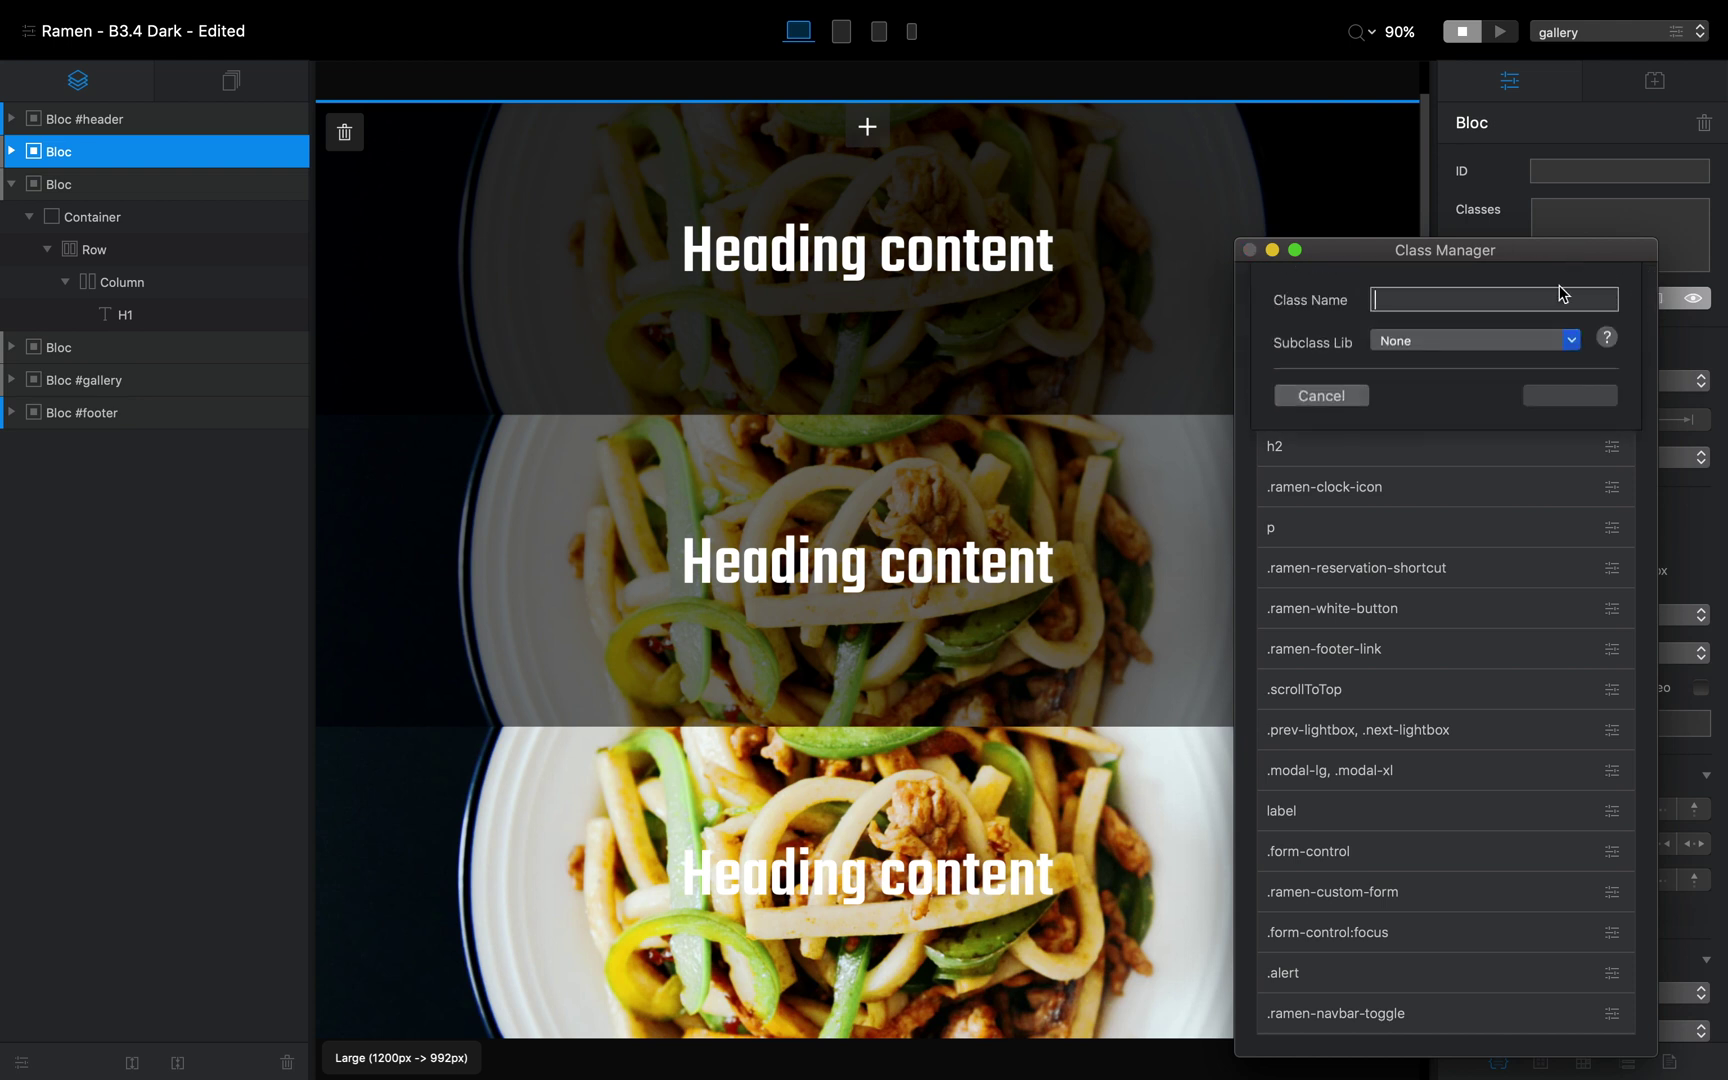
{"action": "type", "text": "."}
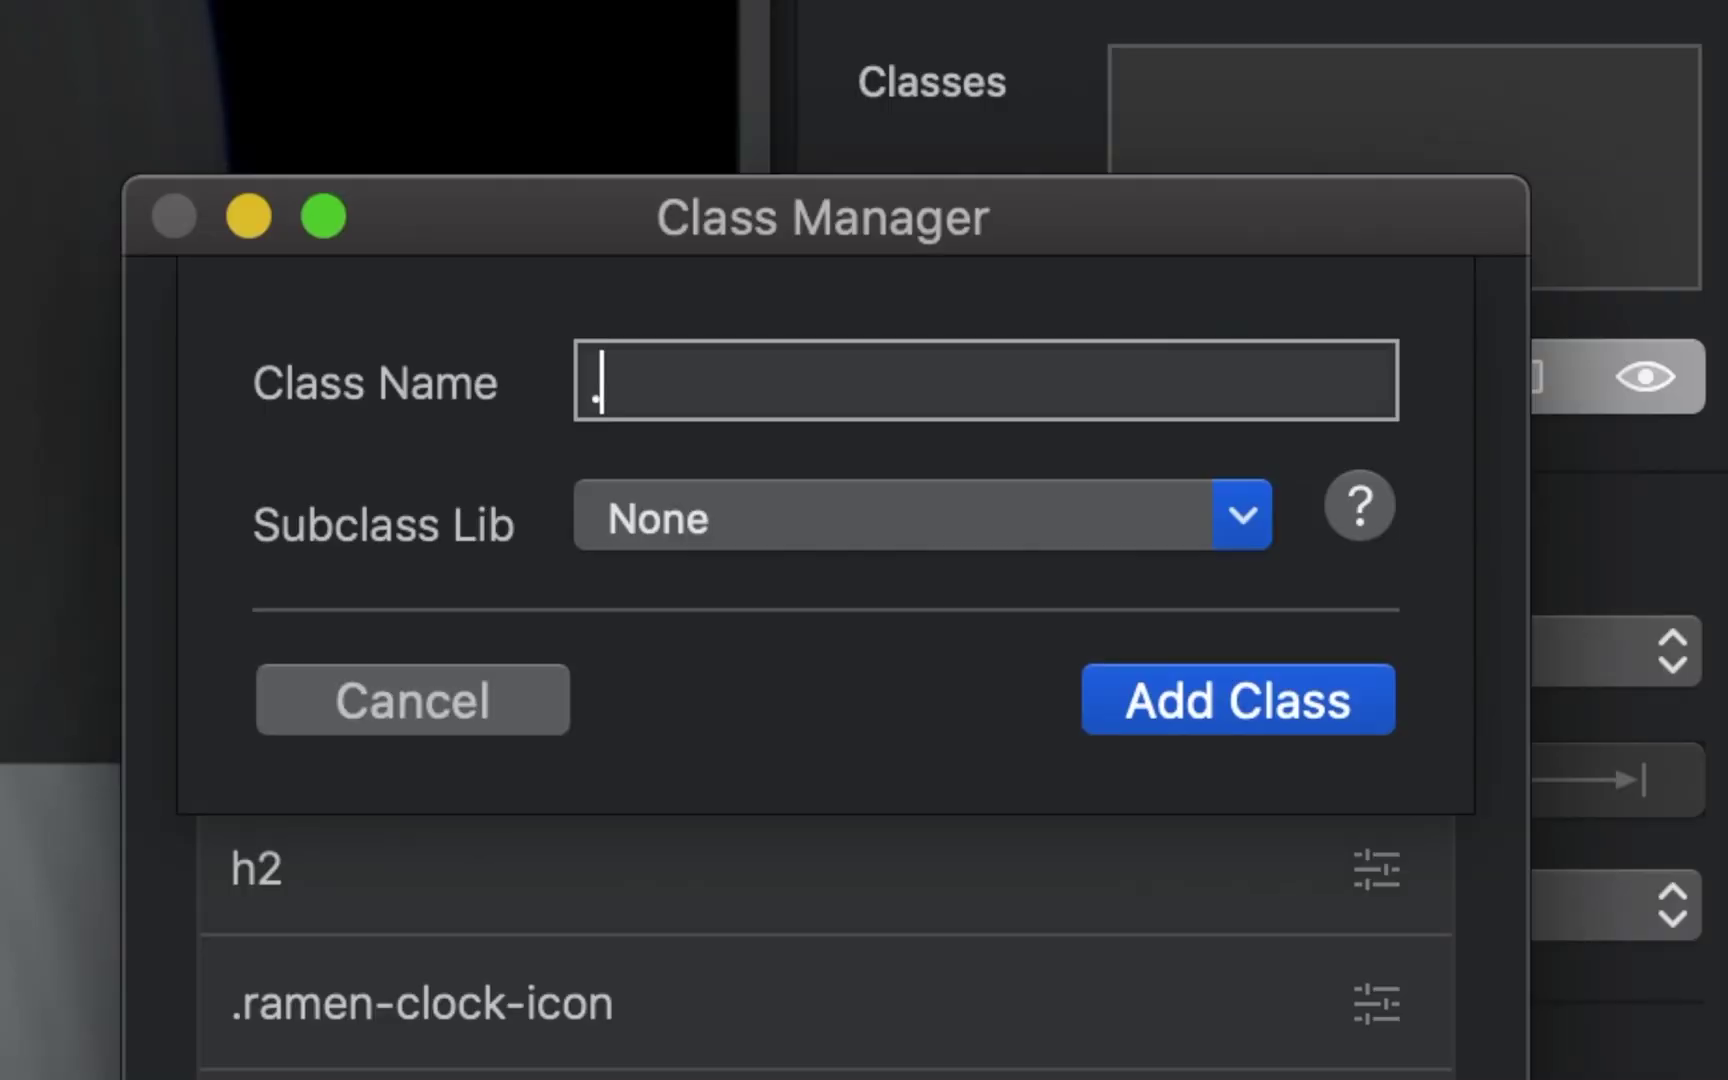
{"action": "type", "text": "texture-darken"}
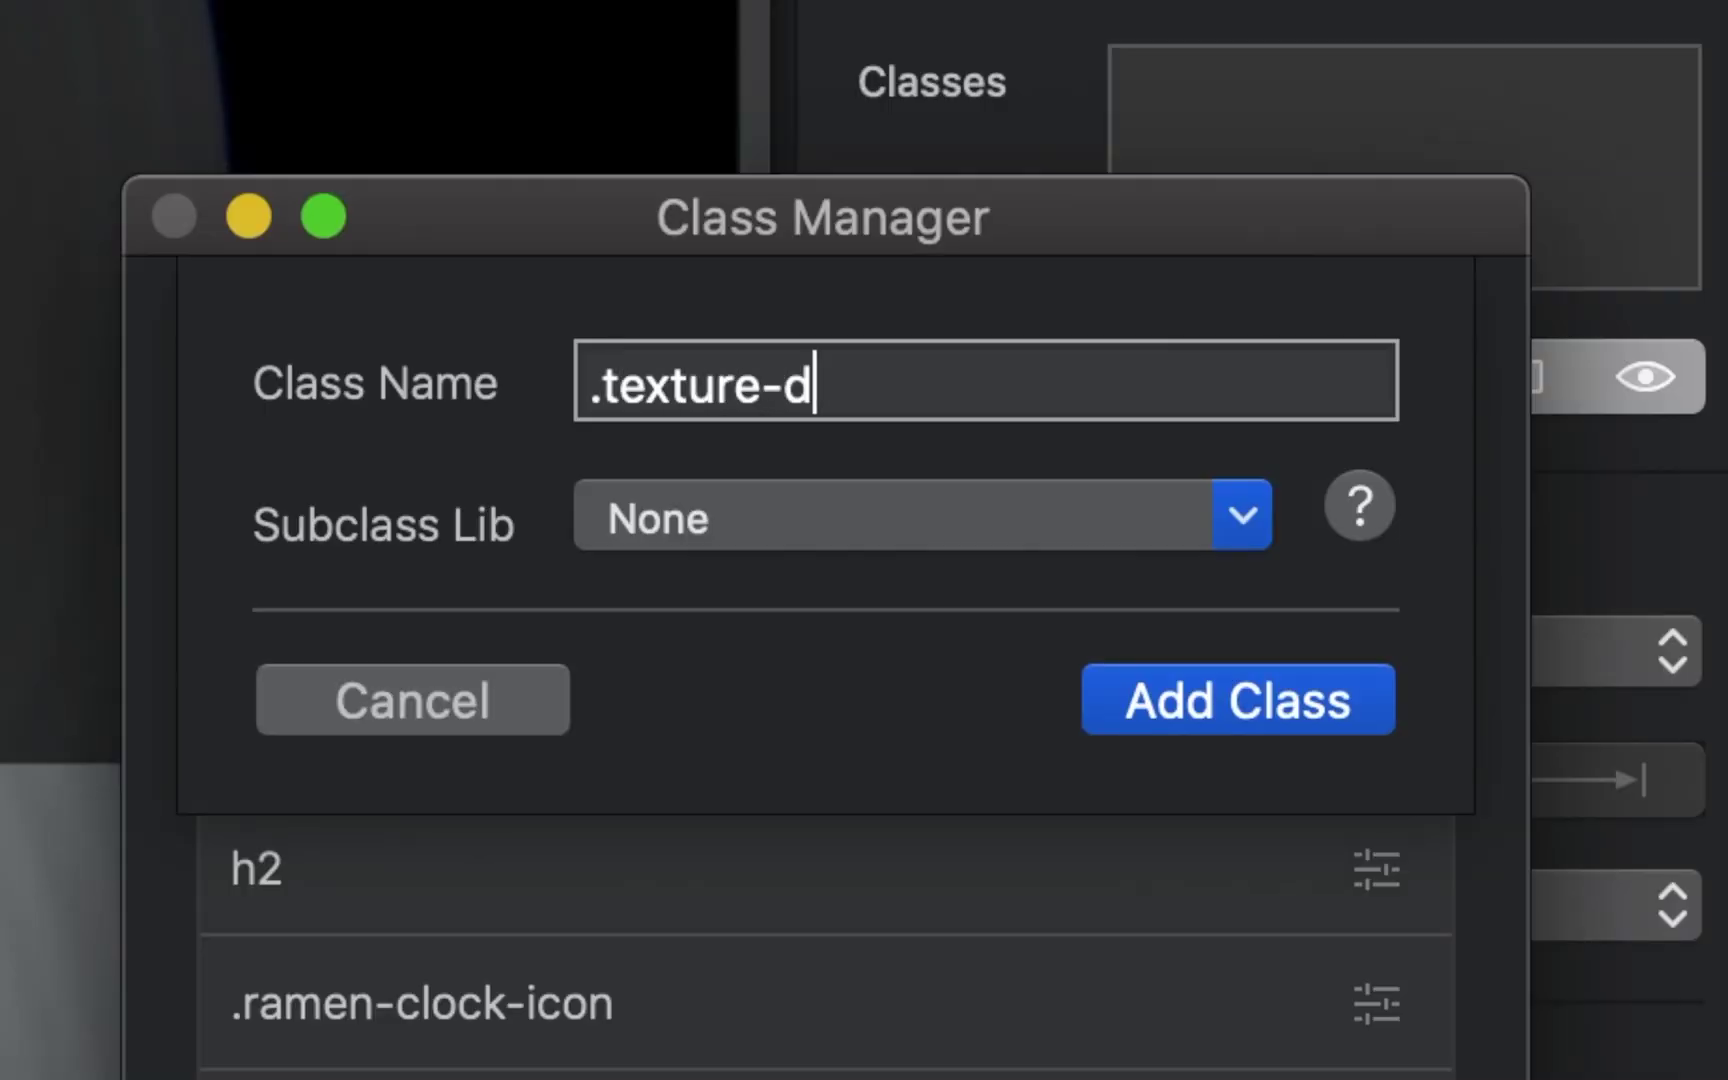
{"action": "type", "text": "::before"}
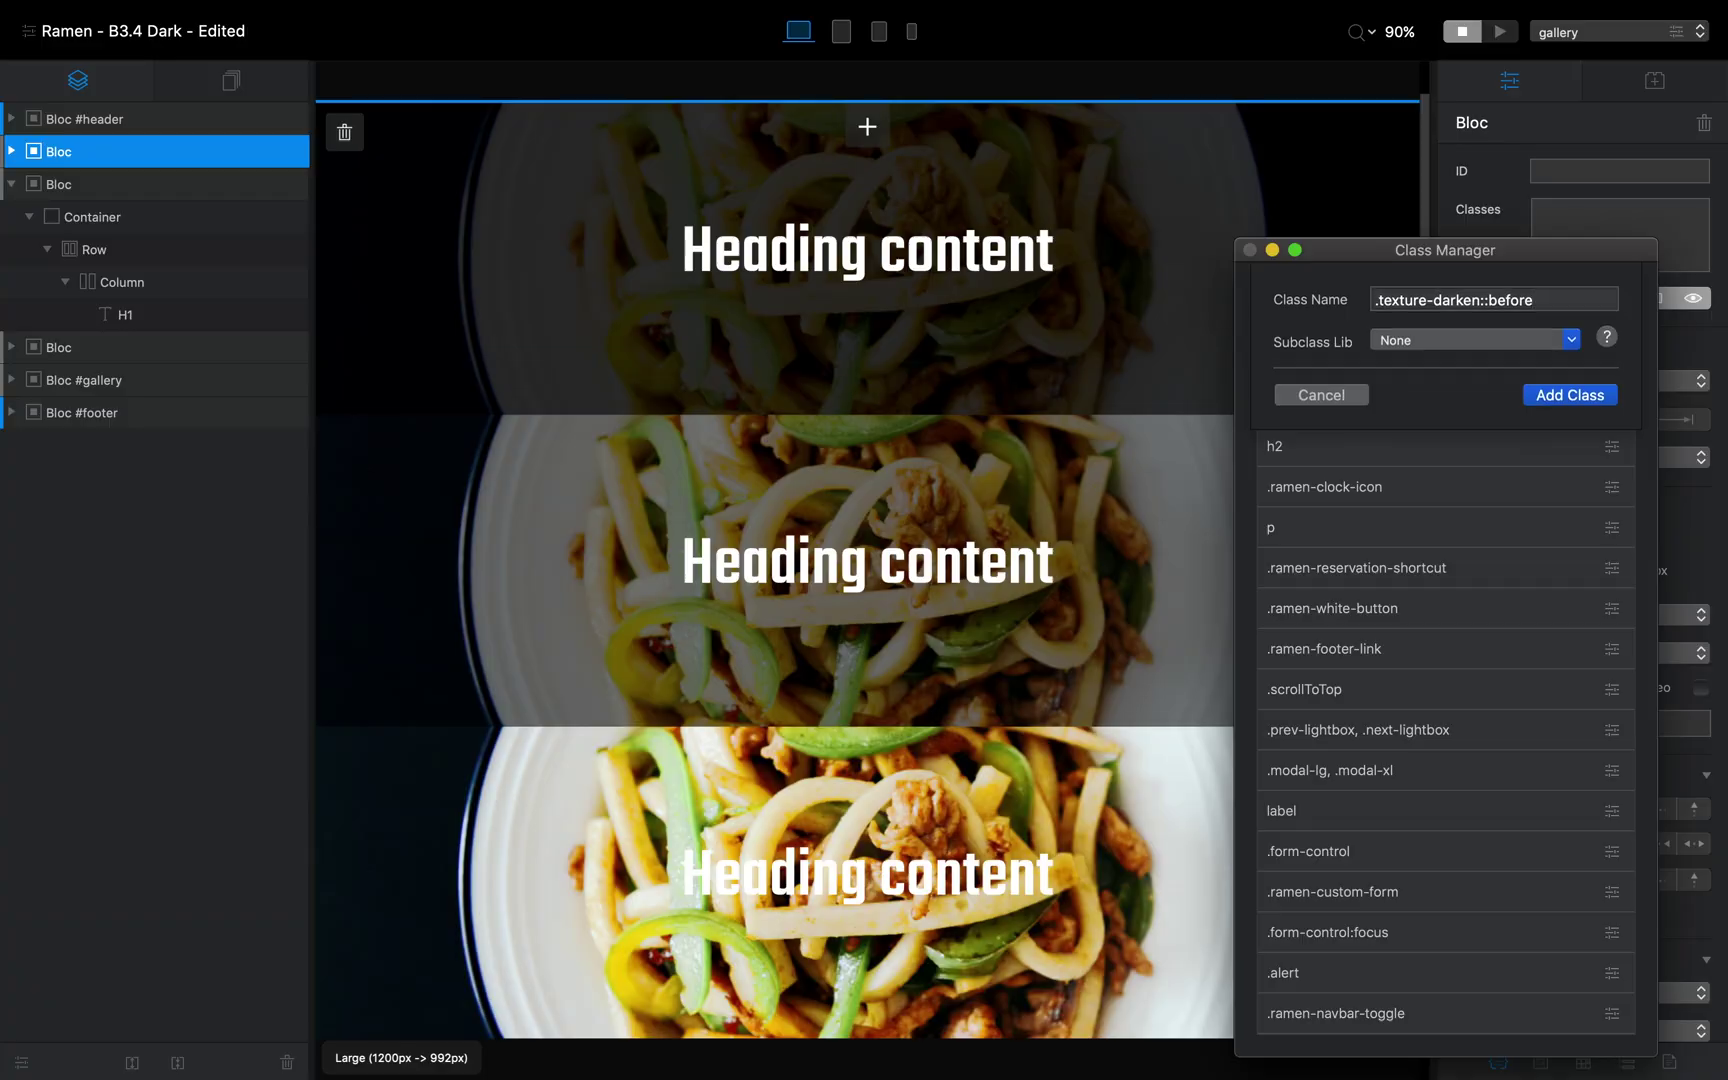
{"action": "key", "text": "Return"}
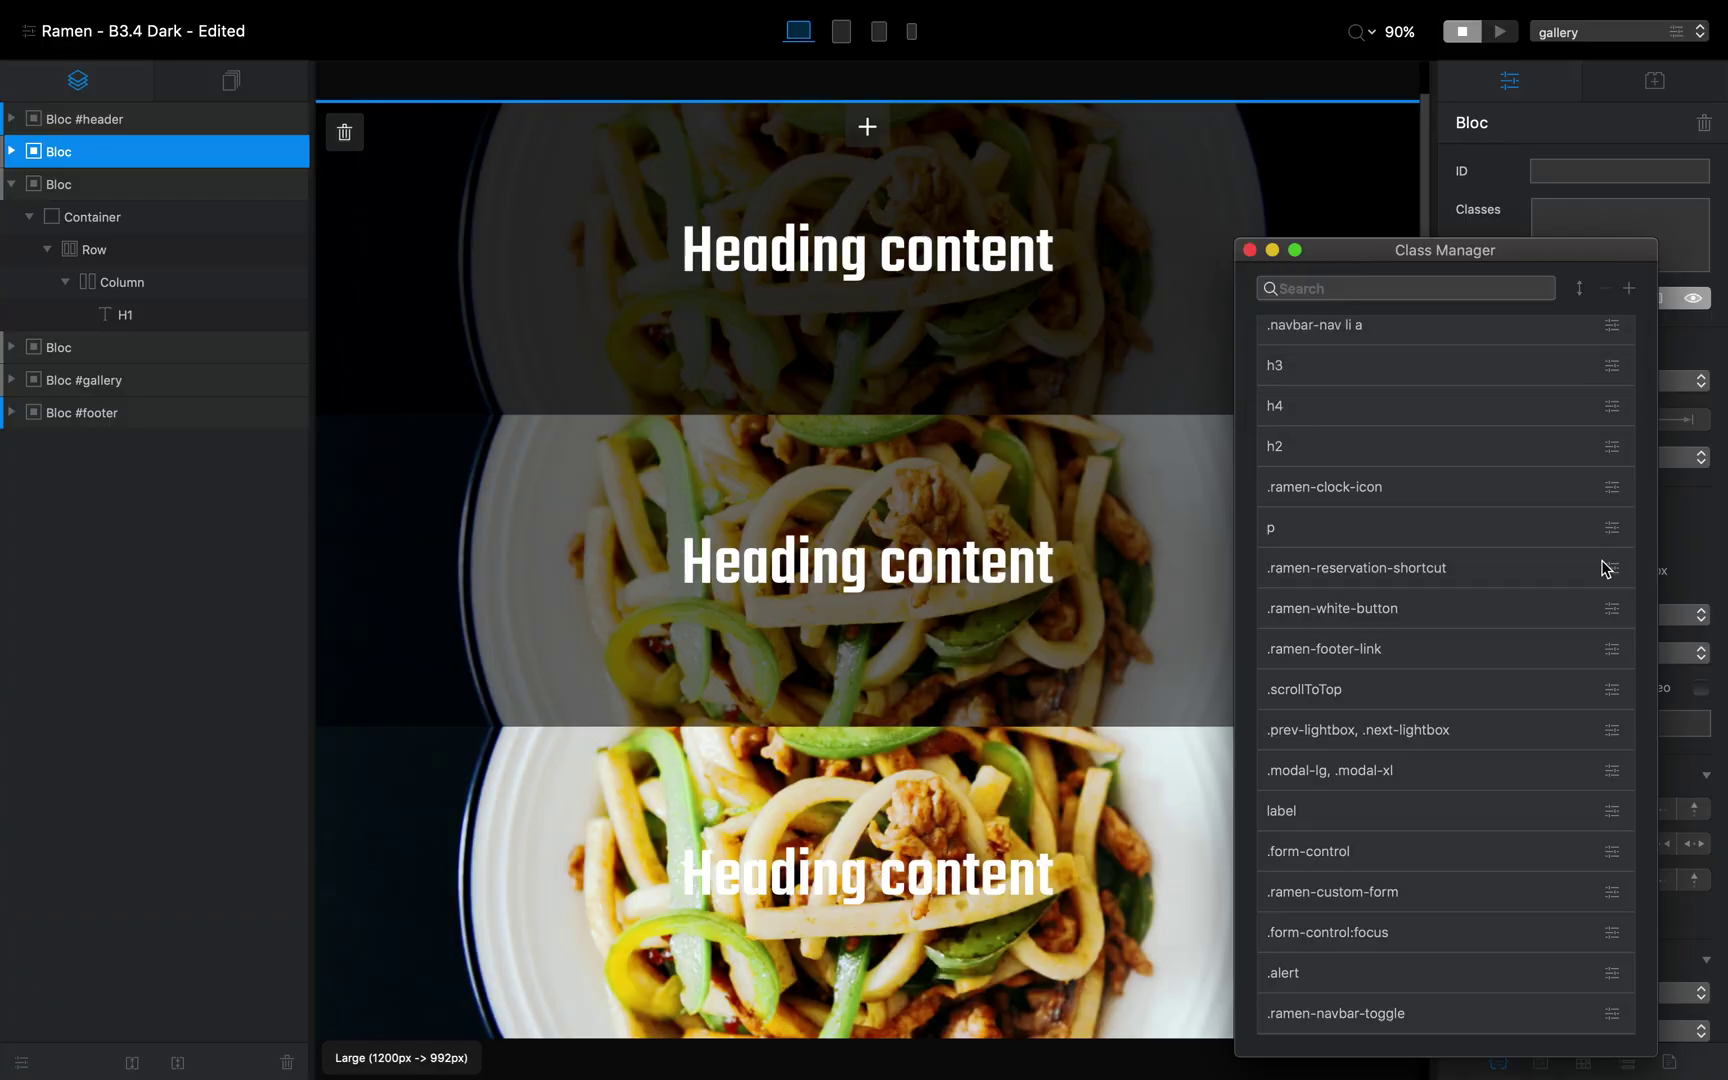
Open the texture-darken::before class in the class editor and move its window aside
{"action": "scroll", "coordinate": [1405, 620], "scroll_direction": "down", "scroll_amount": 1}
{"action": "double_click", "coordinate": [1385, 1012]}
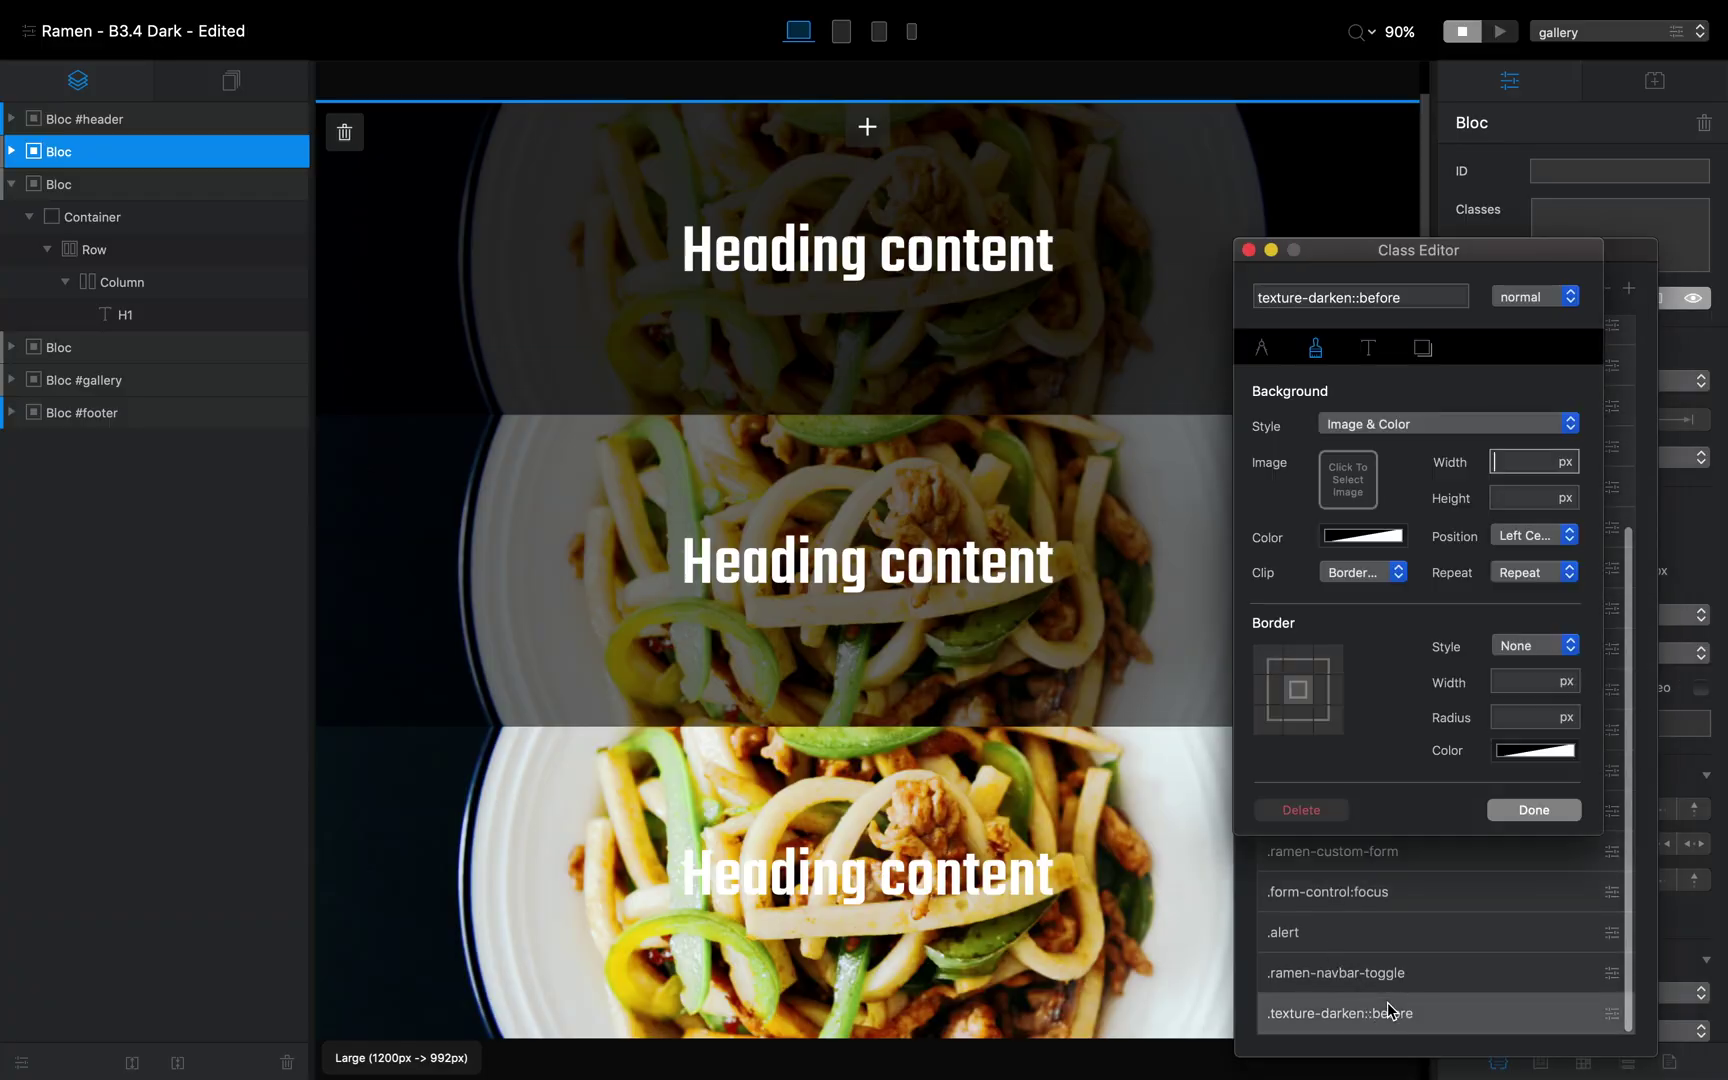
{"action": "left_click_drag", "start_coordinate": [1398, 262], "coordinate": [1098, 353]}
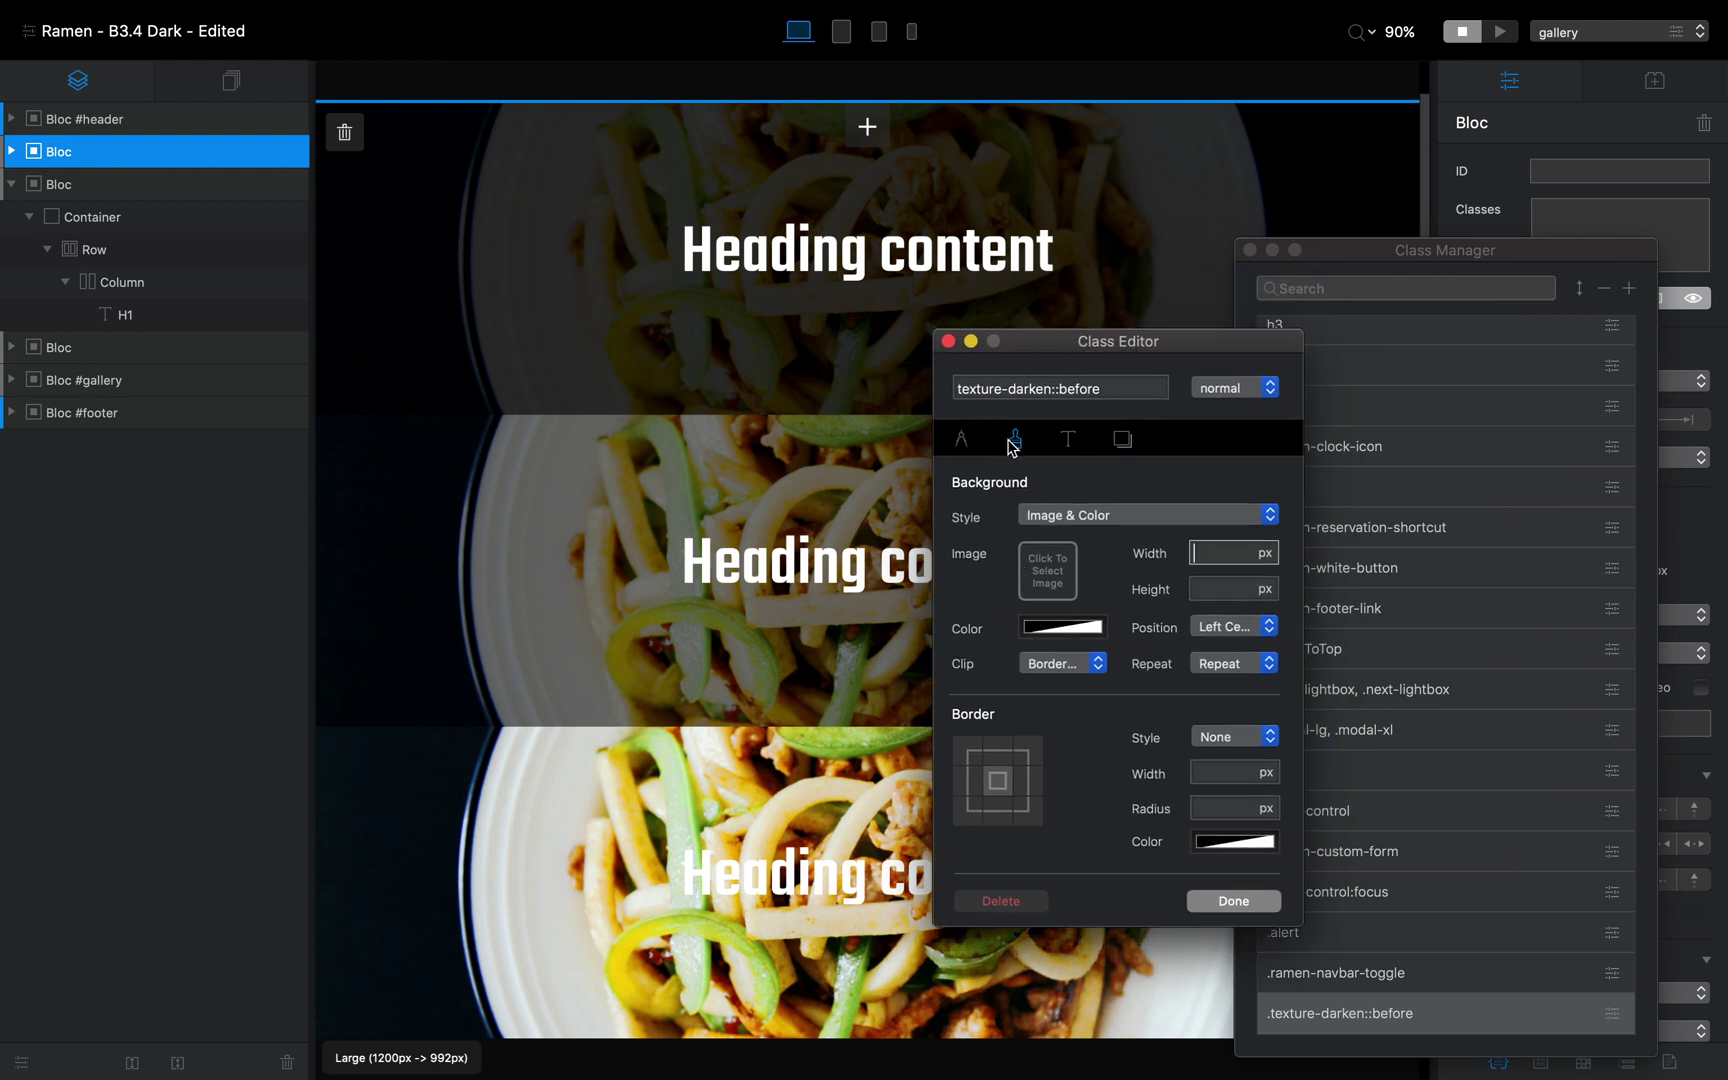
{"action": "left_click", "coordinate": [962, 444]}
{"action": "left_click", "coordinate": [1022, 449]}
{"action": "left_click_drag", "start_coordinate": [1093, 336], "coordinate": [1340, 296]}
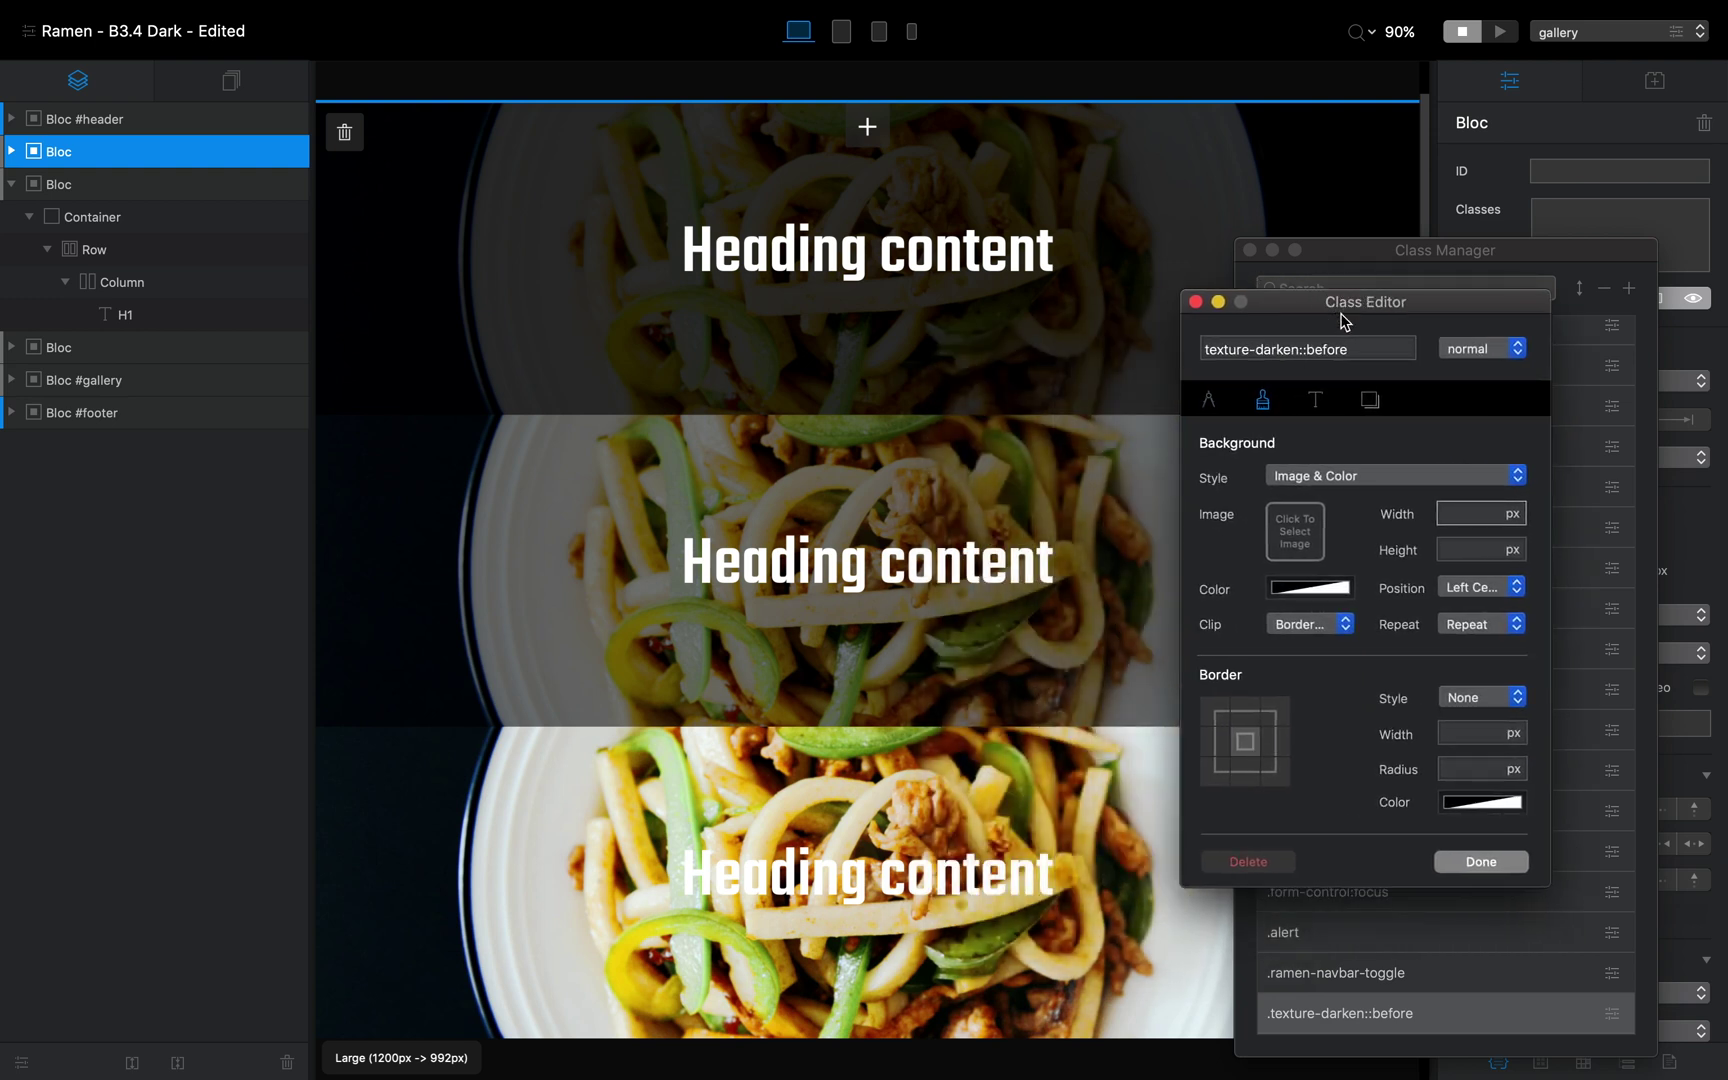
Try different background overlay opacities for the class, up to 60%
{"action": "left_click", "coordinate": [1314, 587]}
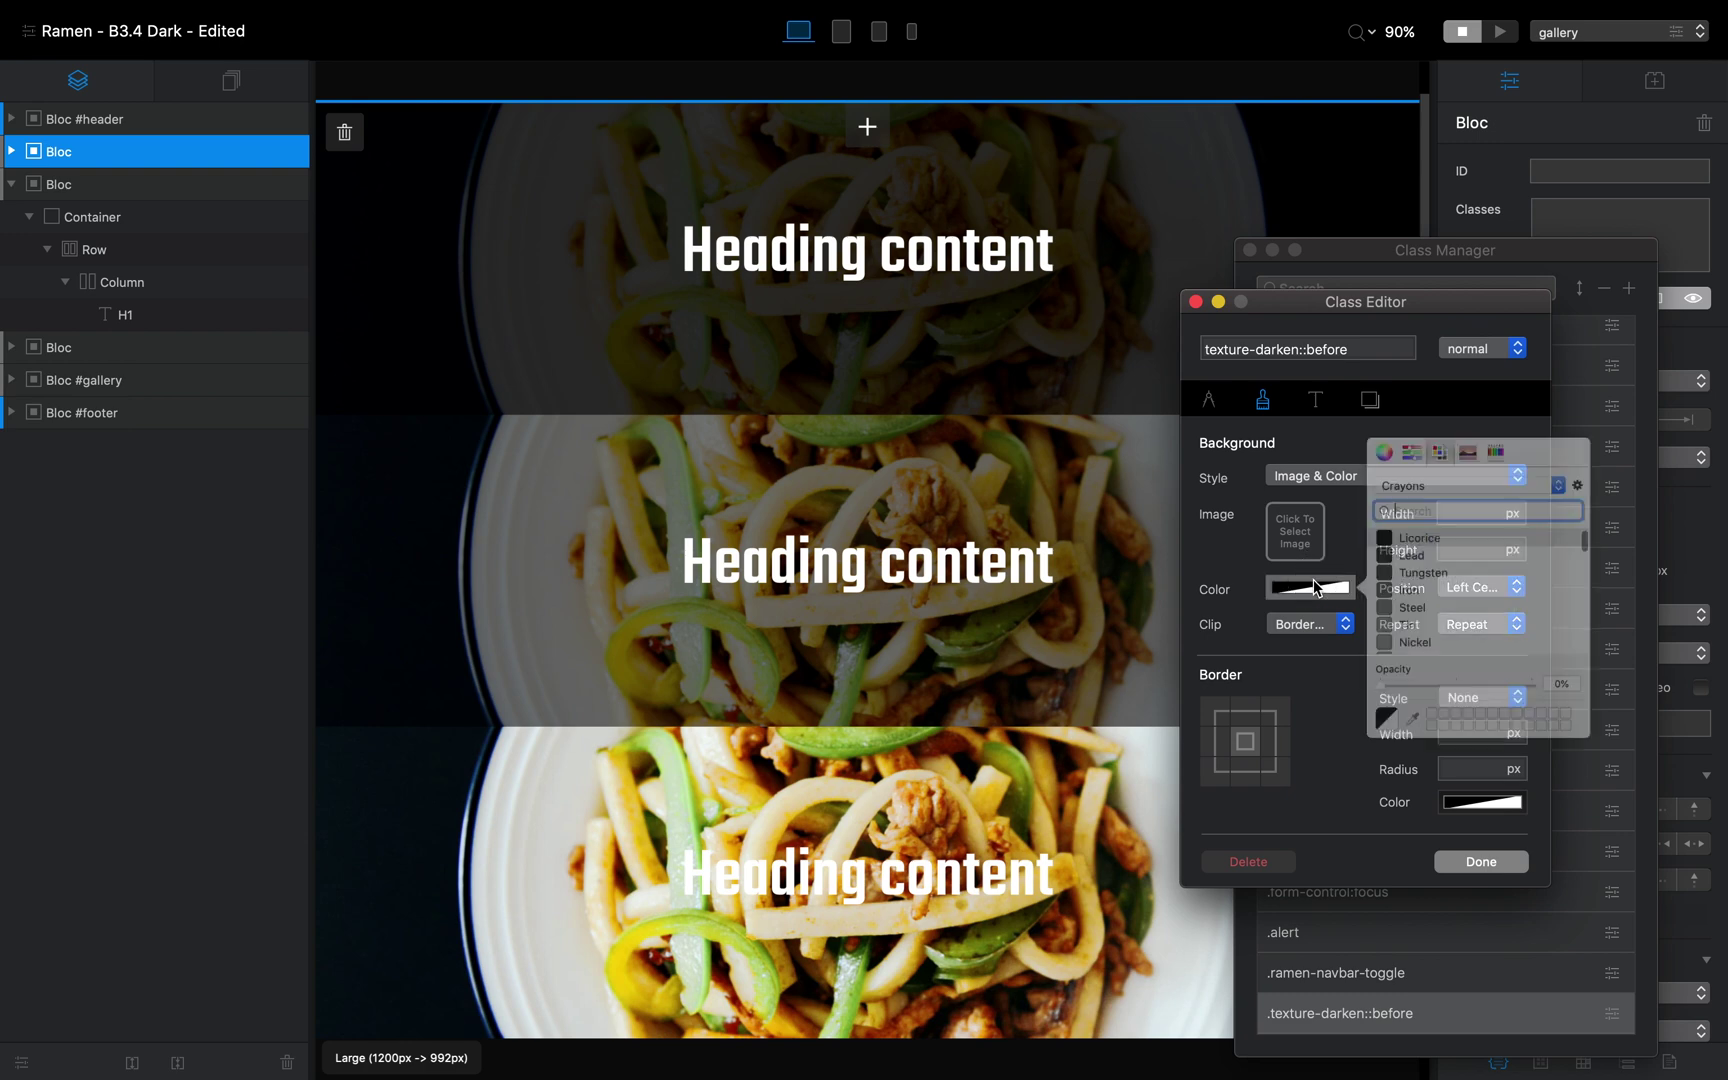
{"action": "left_click_drag", "start_coordinate": [1544, 713], "coordinate": [1368, 709]}
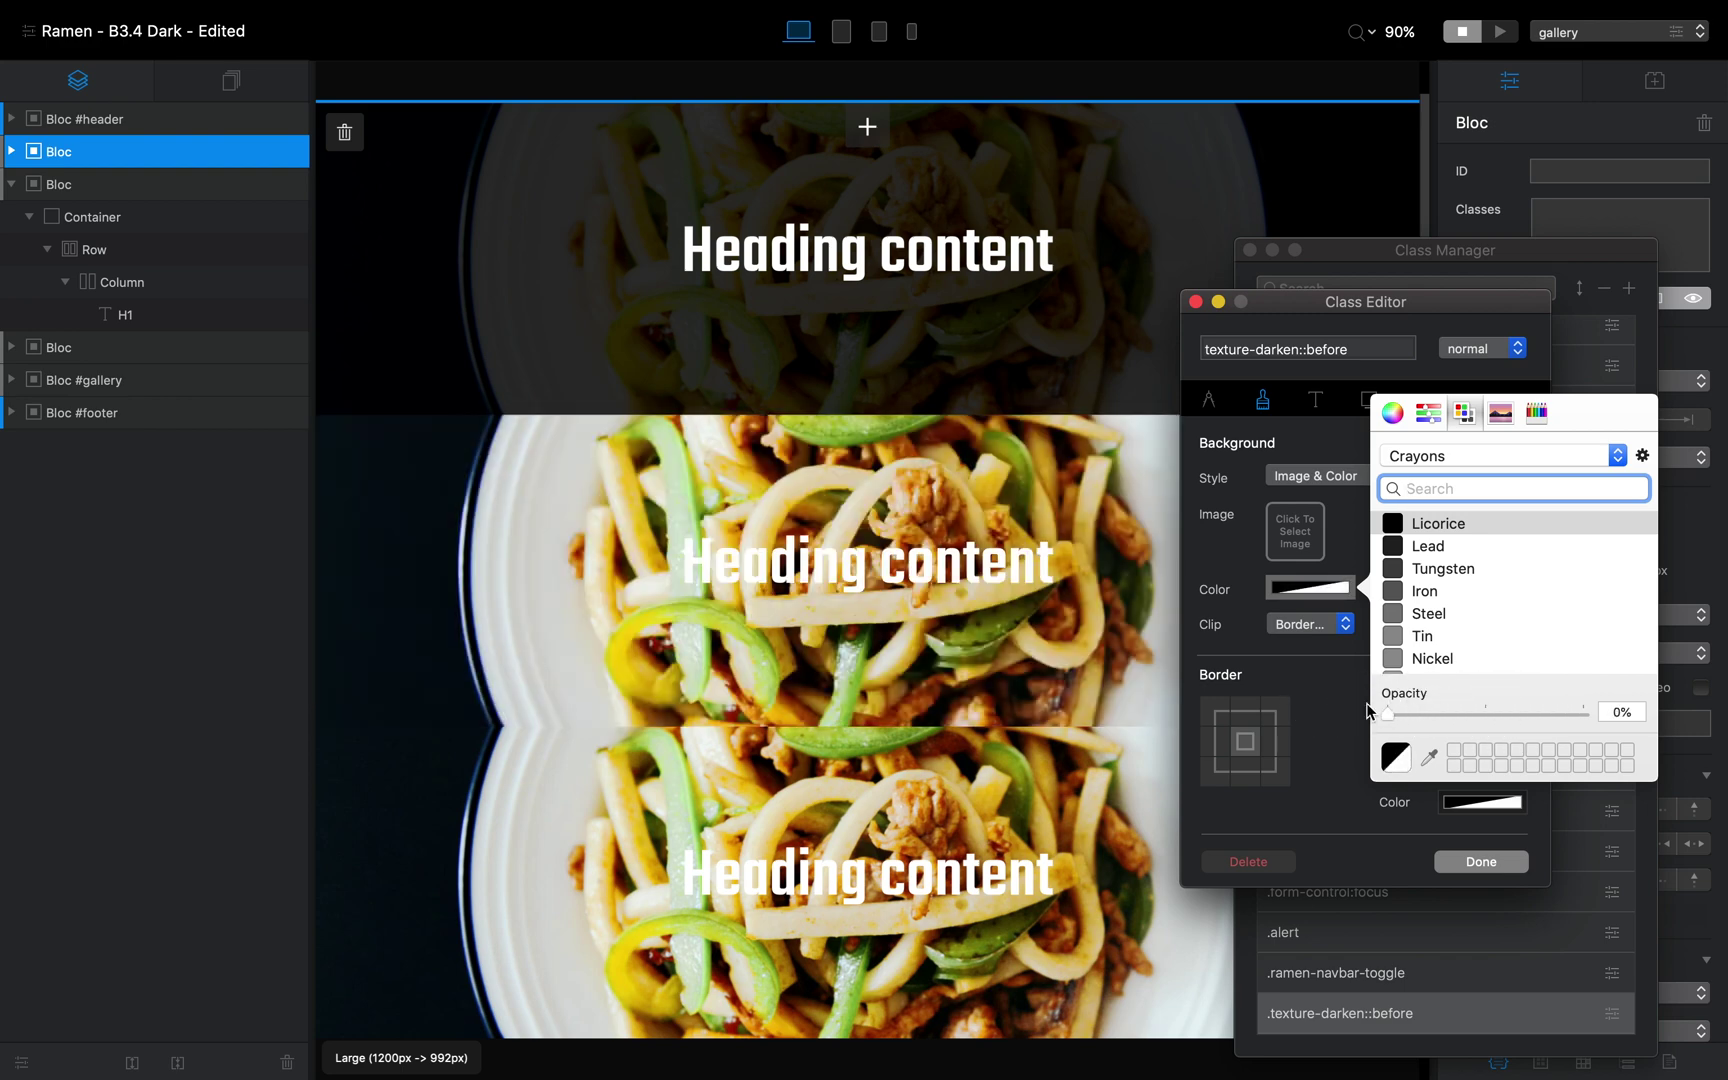
{"action": "scroll", "coordinate": [1450, 603], "scroll_direction": "down", "scroll_amount": 3}
{"action": "scroll", "coordinate": [1456, 575], "scroll_direction": "up", "scroll_amount": 3}
{"action": "left_click_drag", "start_coordinate": [1401, 714], "coordinate": [1510, 720]}
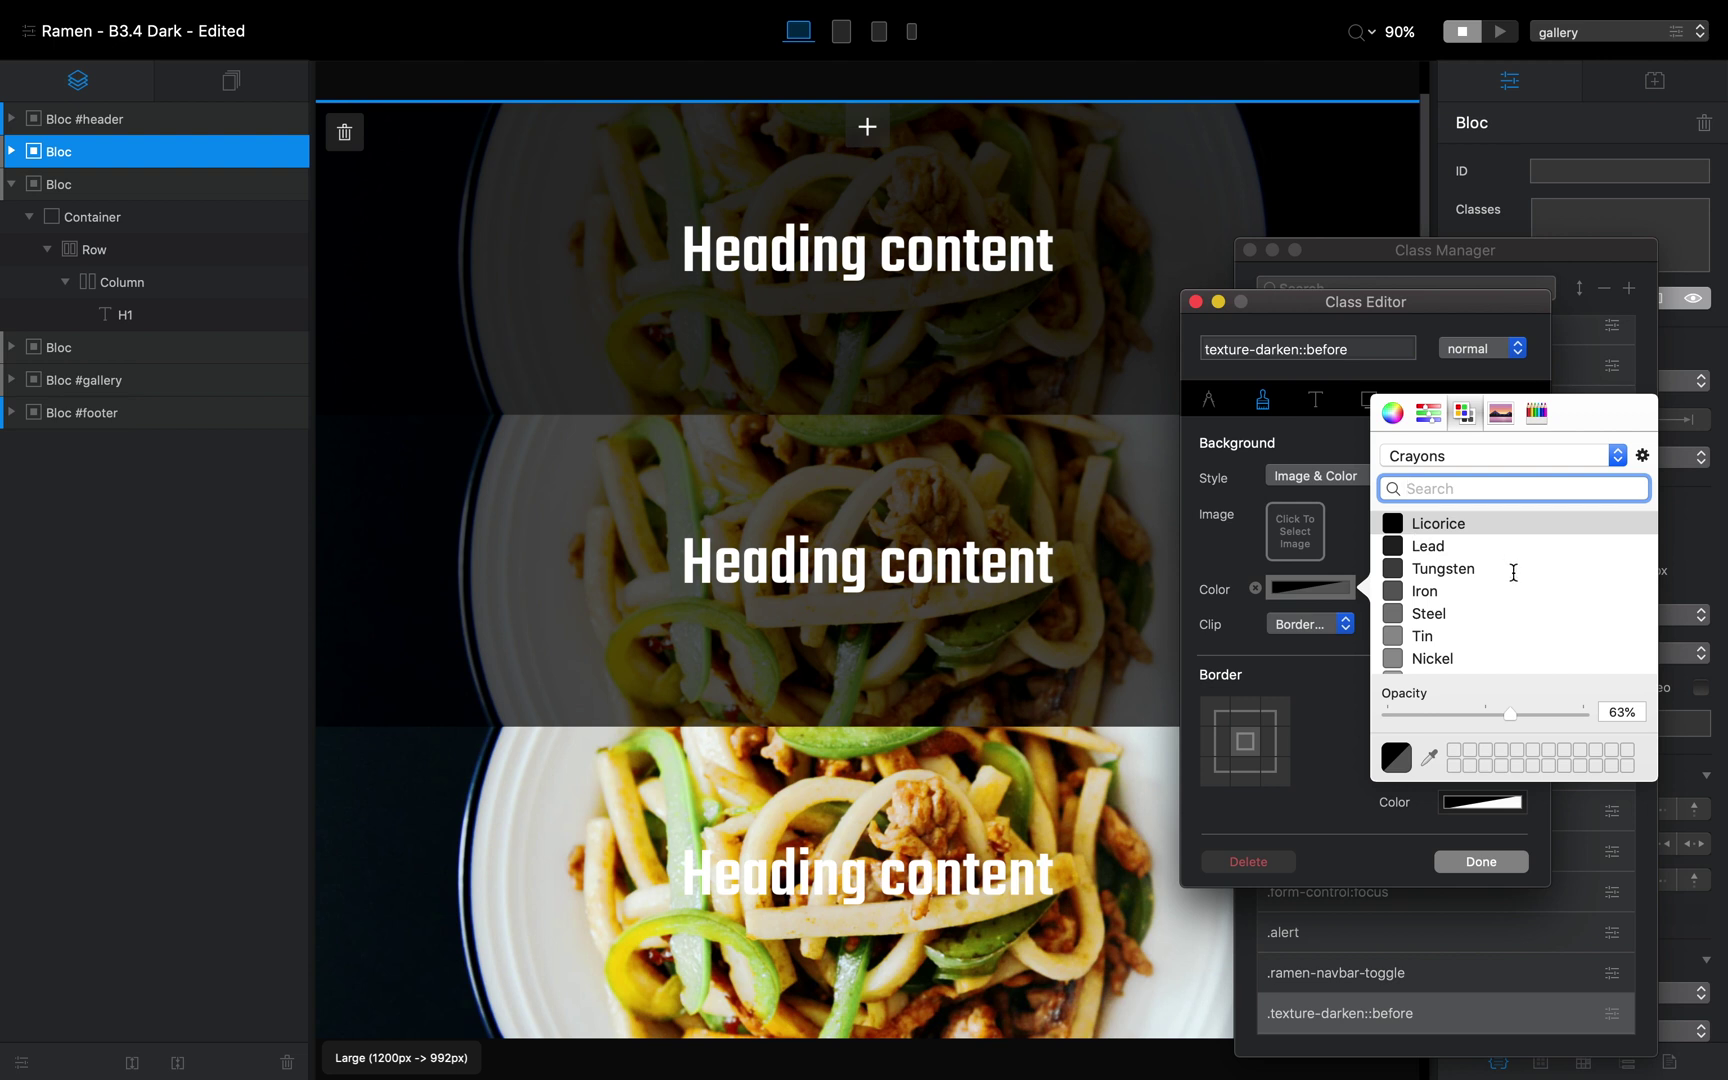
{"action": "scroll", "coordinate": [1513, 572], "scroll_direction": "down", "scroll_amount": 10}
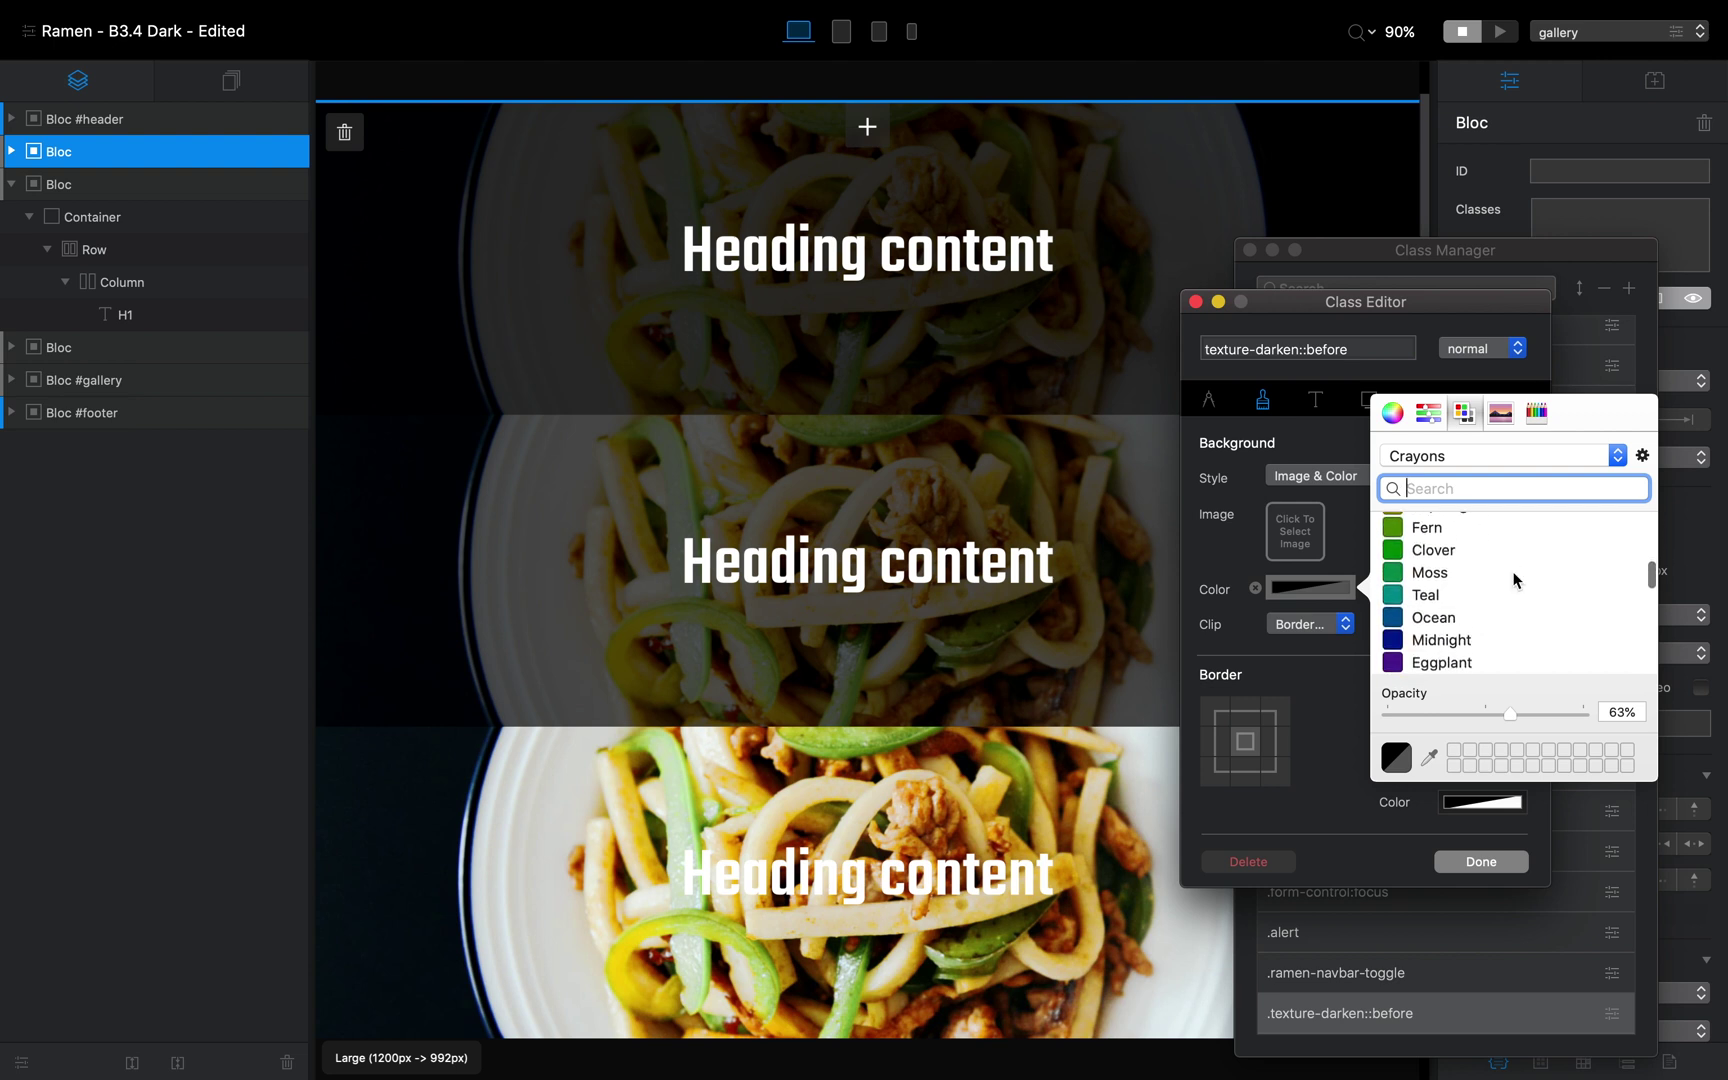
{"action": "scroll", "coordinate": [1494, 600], "scroll_direction": "up", "scroll_amount": 5}
Try Aqua at 39%, then settle on Ocean at 43% opacity for the class background
{"action": "left_click", "coordinate": [1450, 631]}
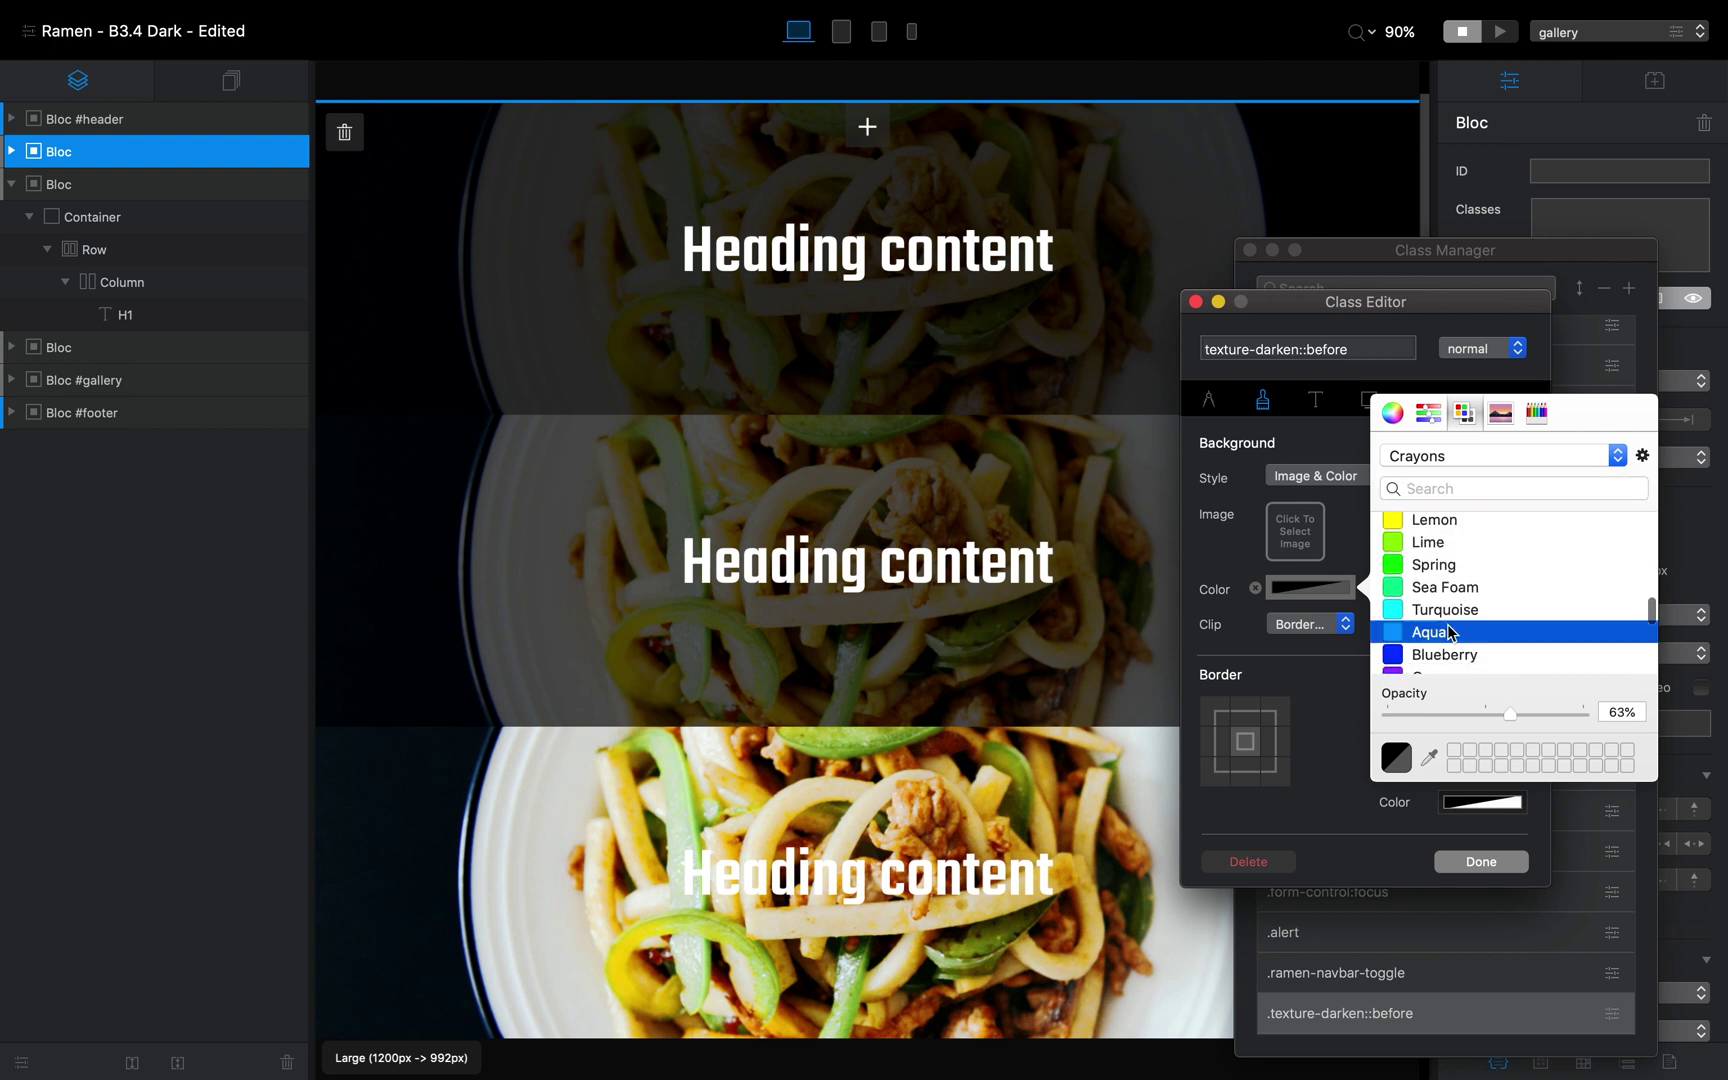
{"action": "left_click_drag", "start_coordinate": [1581, 710], "coordinate": [1474, 718]}
{"action": "scroll", "coordinate": [1463, 598], "scroll_direction": "up", "scroll_amount": 1}
{"action": "scroll", "coordinate": [1462, 598], "scroll_direction": "up", "scroll_amount": 1}
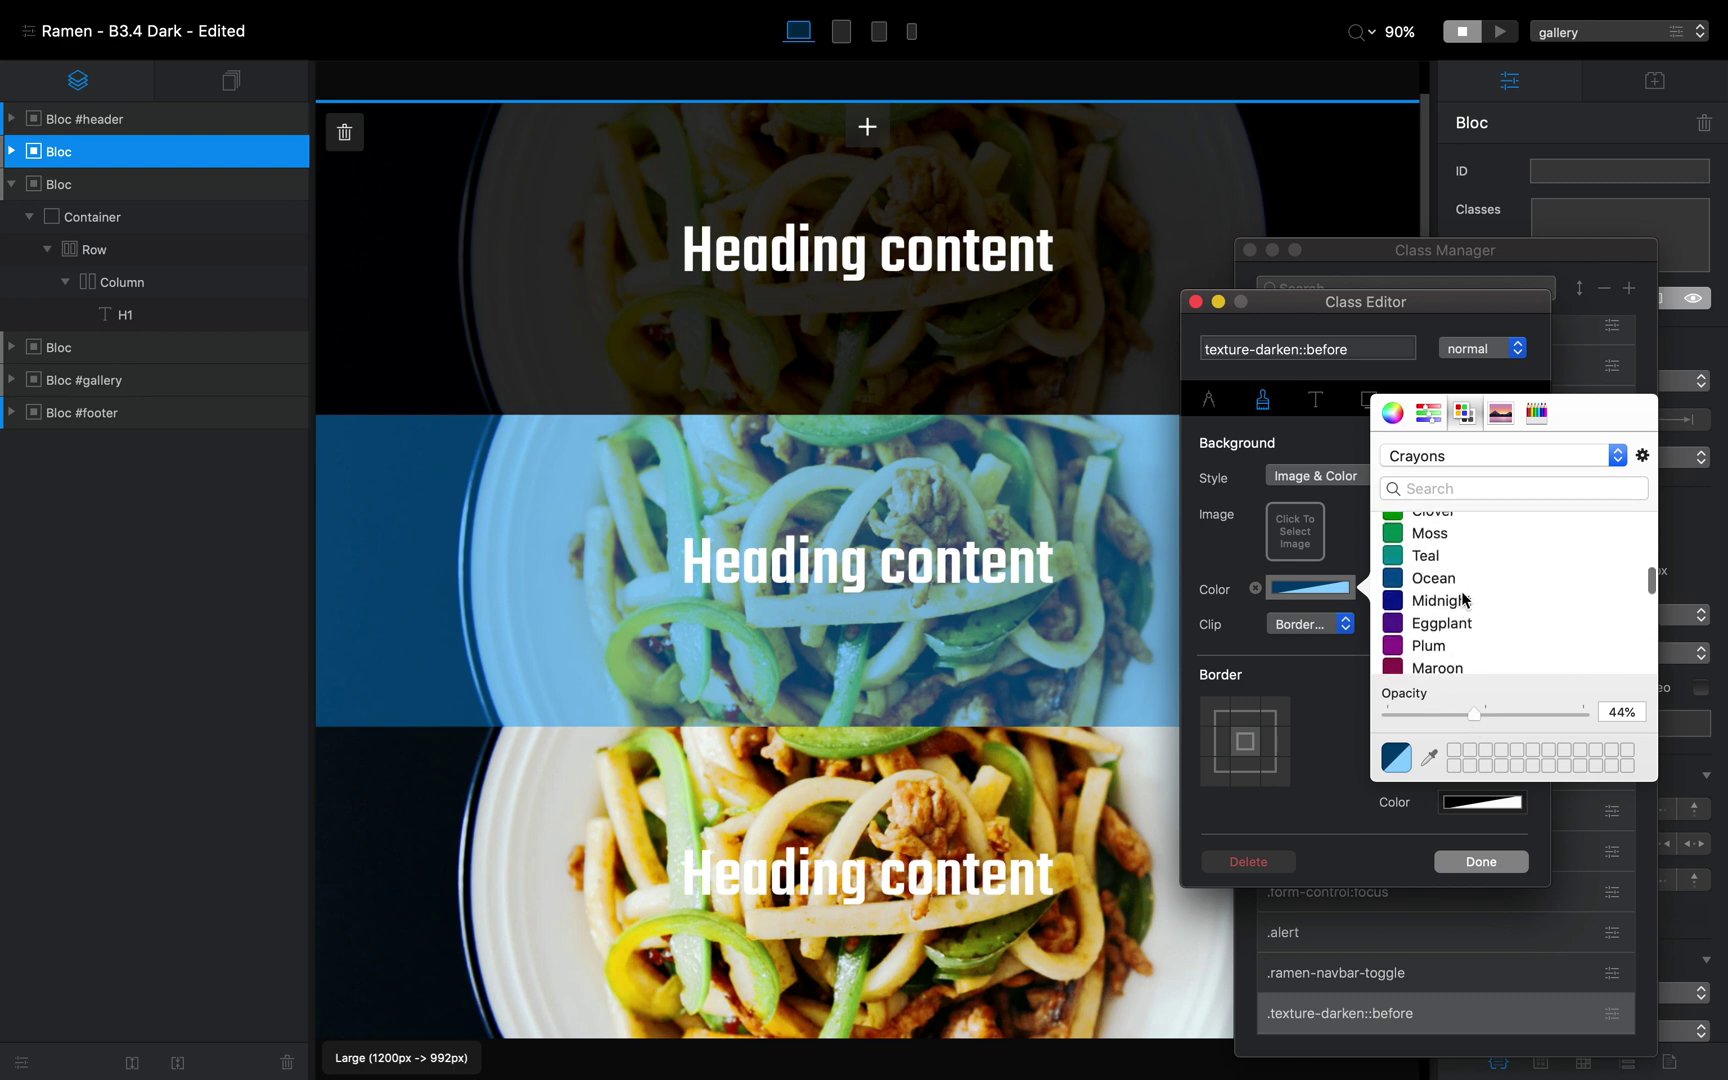
{"action": "left_click", "coordinate": [1465, 578]}
{"action": "left_click", "coordinate": [1585, 713]}
{"action": "left_click_drag", "start_coordinate": [1585, 713], "coordinate": [1474, 717]}
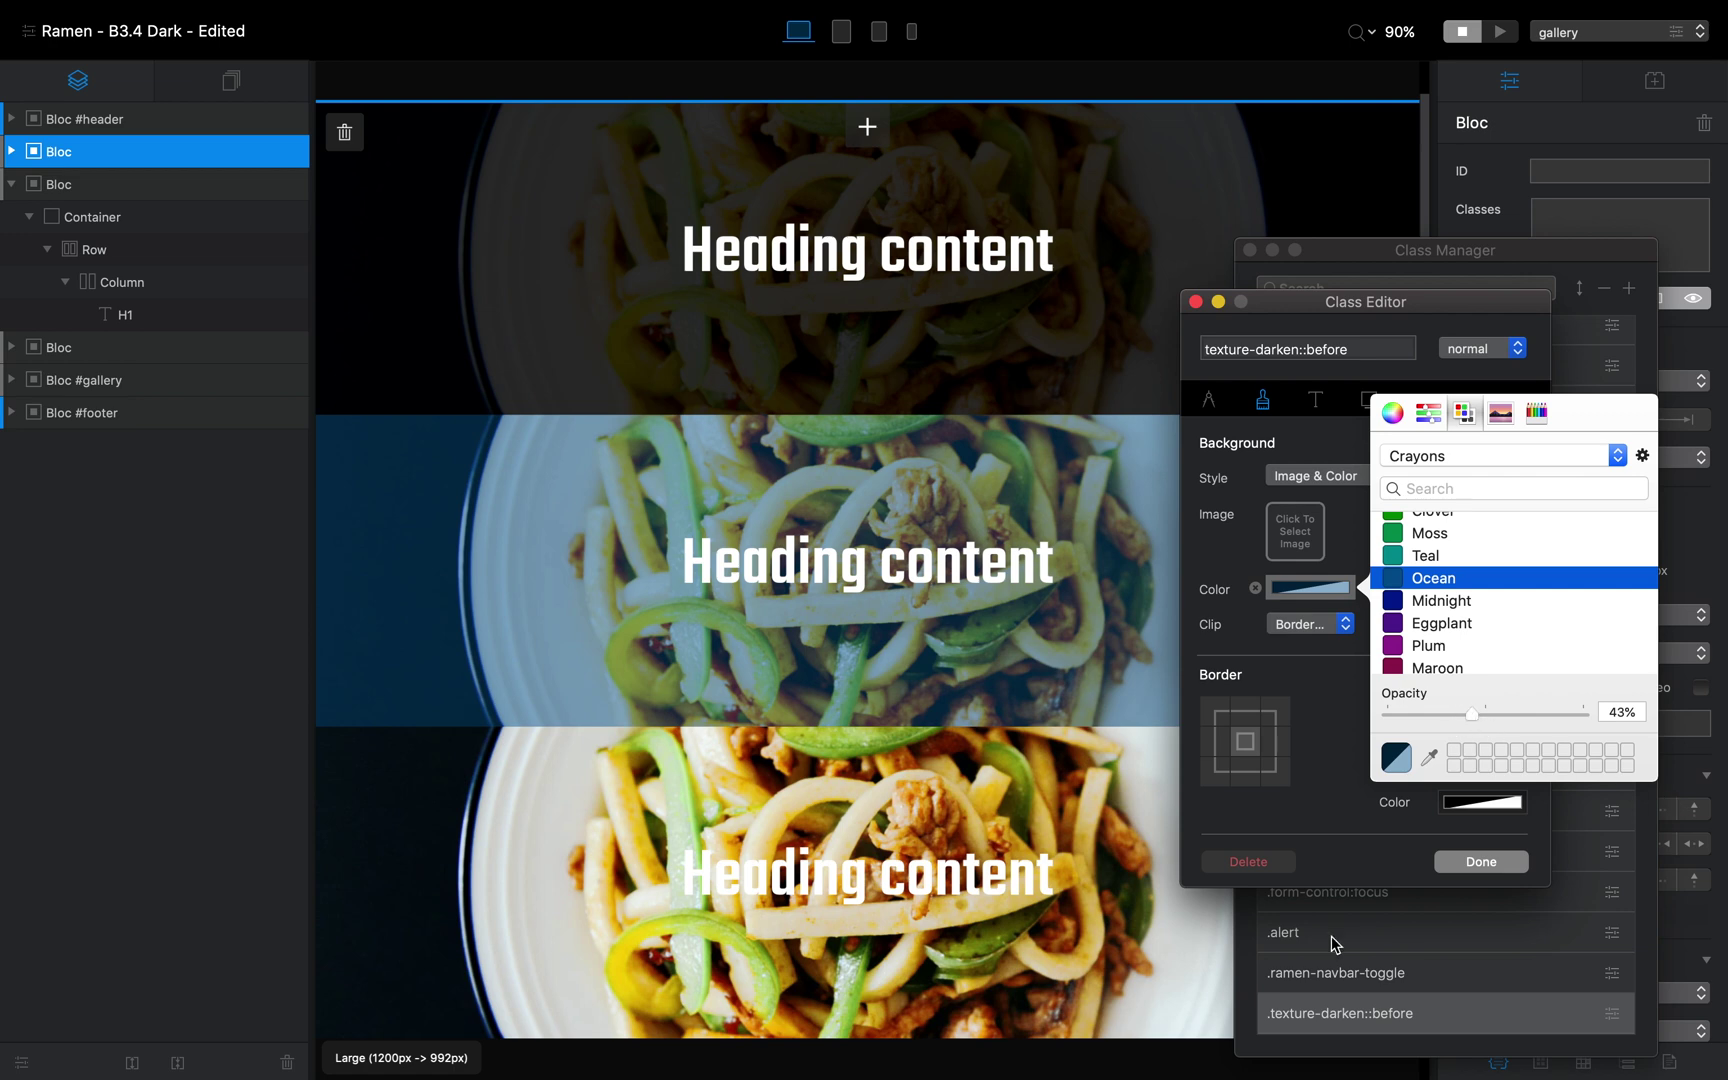
{"action": "left_click", "coordinate": [1486, 864]}
Finish editing the class and switch to the reservation page
{"action": "left_click", "coordinate": [1486, 862]}
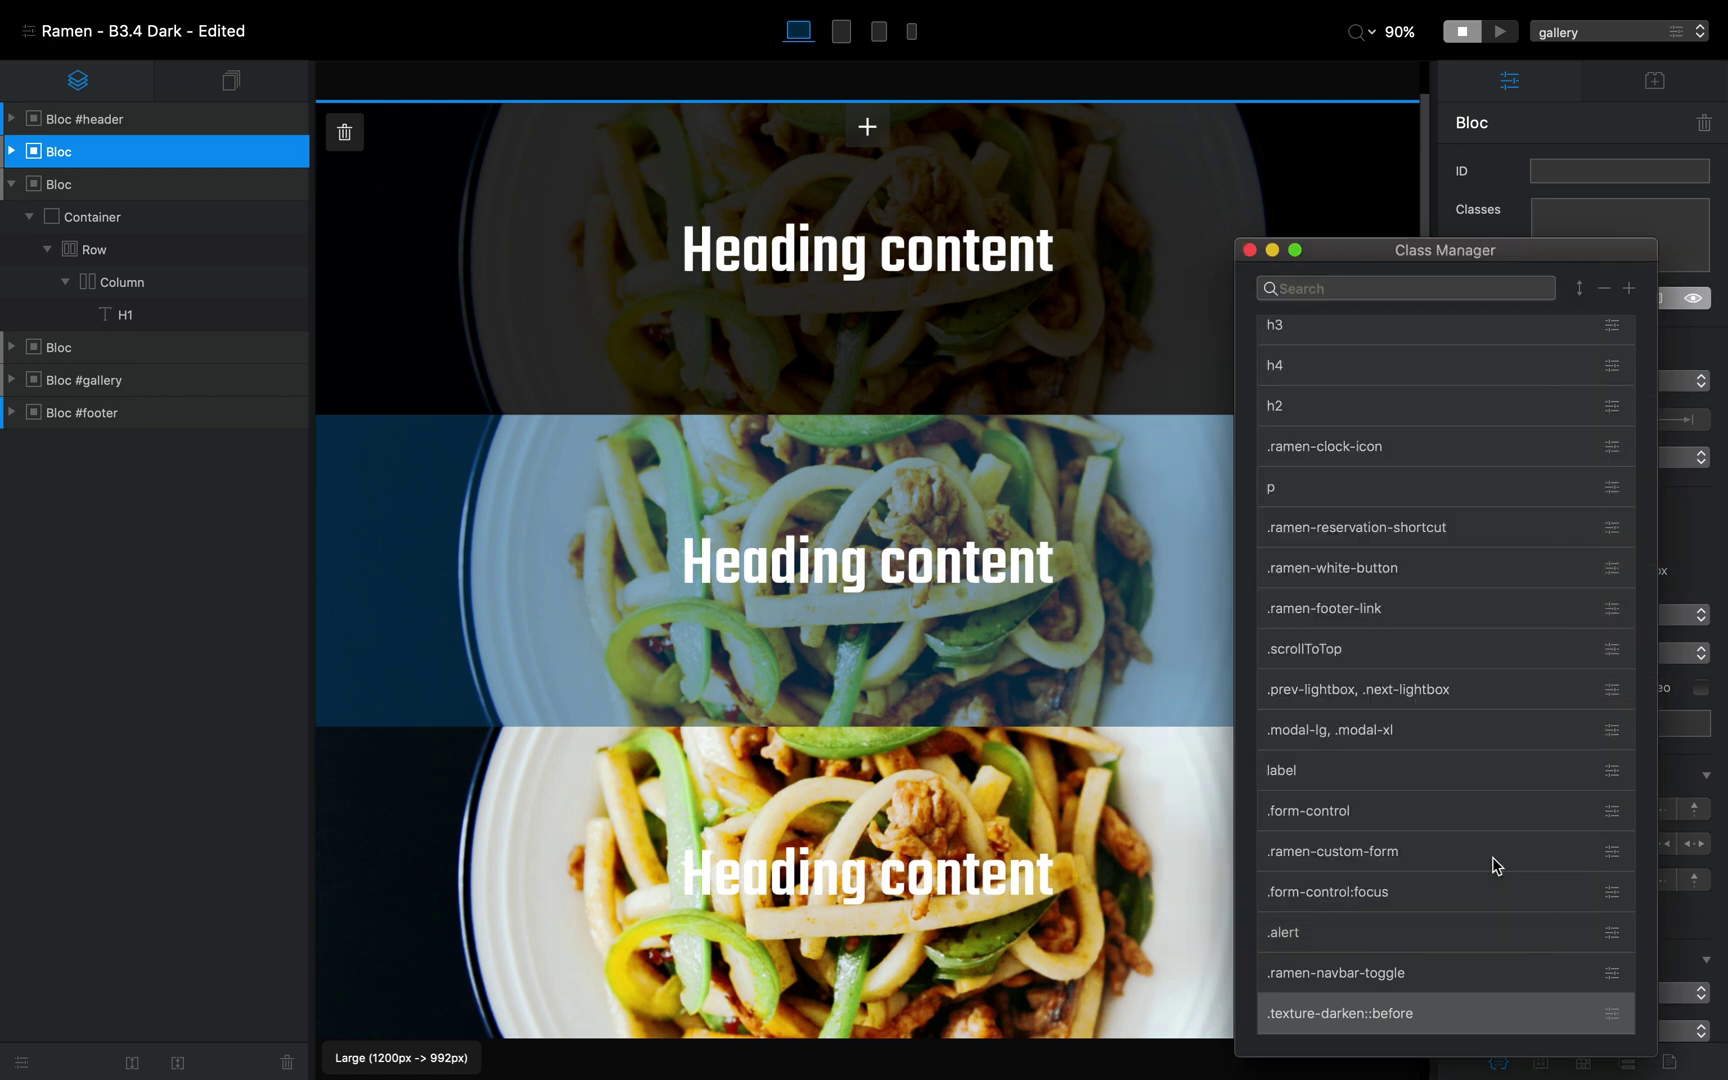
{"action": "scroll", "coordinate": [1199, 820], "scroll_direction": "down", "scroll_amount": 3}
{"action": "left_click", "coordinate": [1578, 32]}
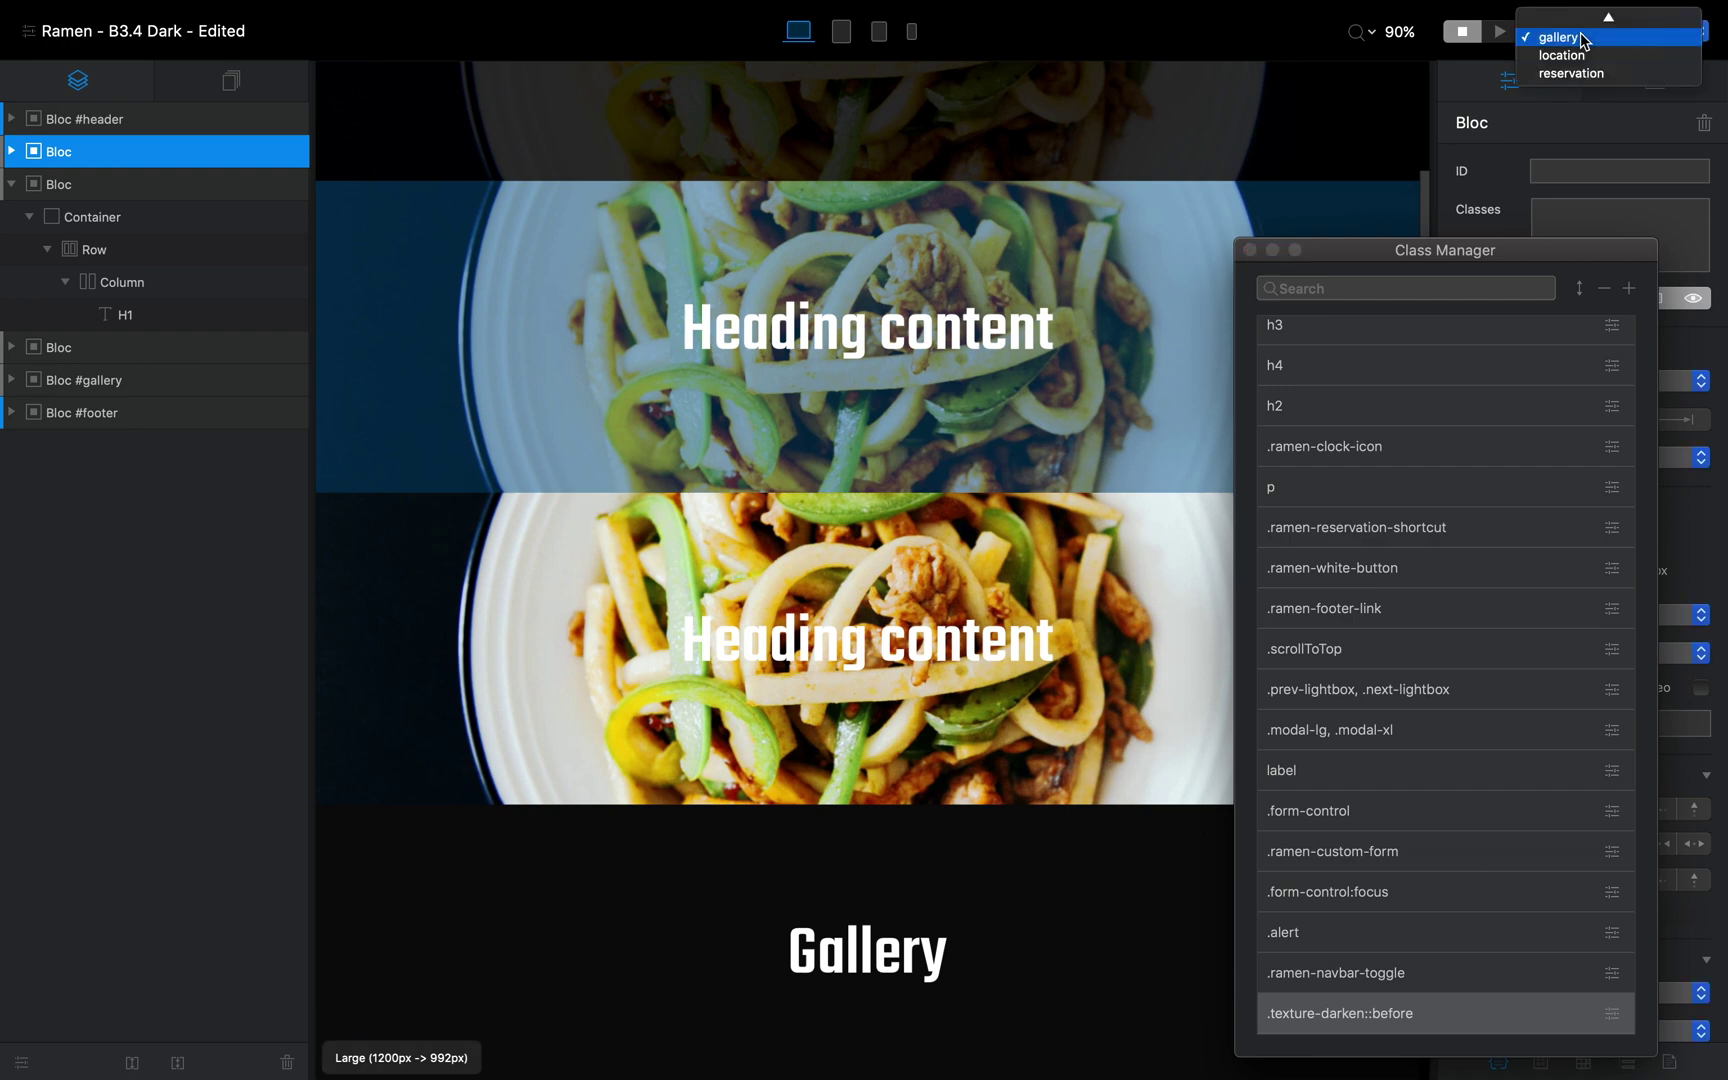
{"action": "left_click", "coordinate": [1570, 73]}
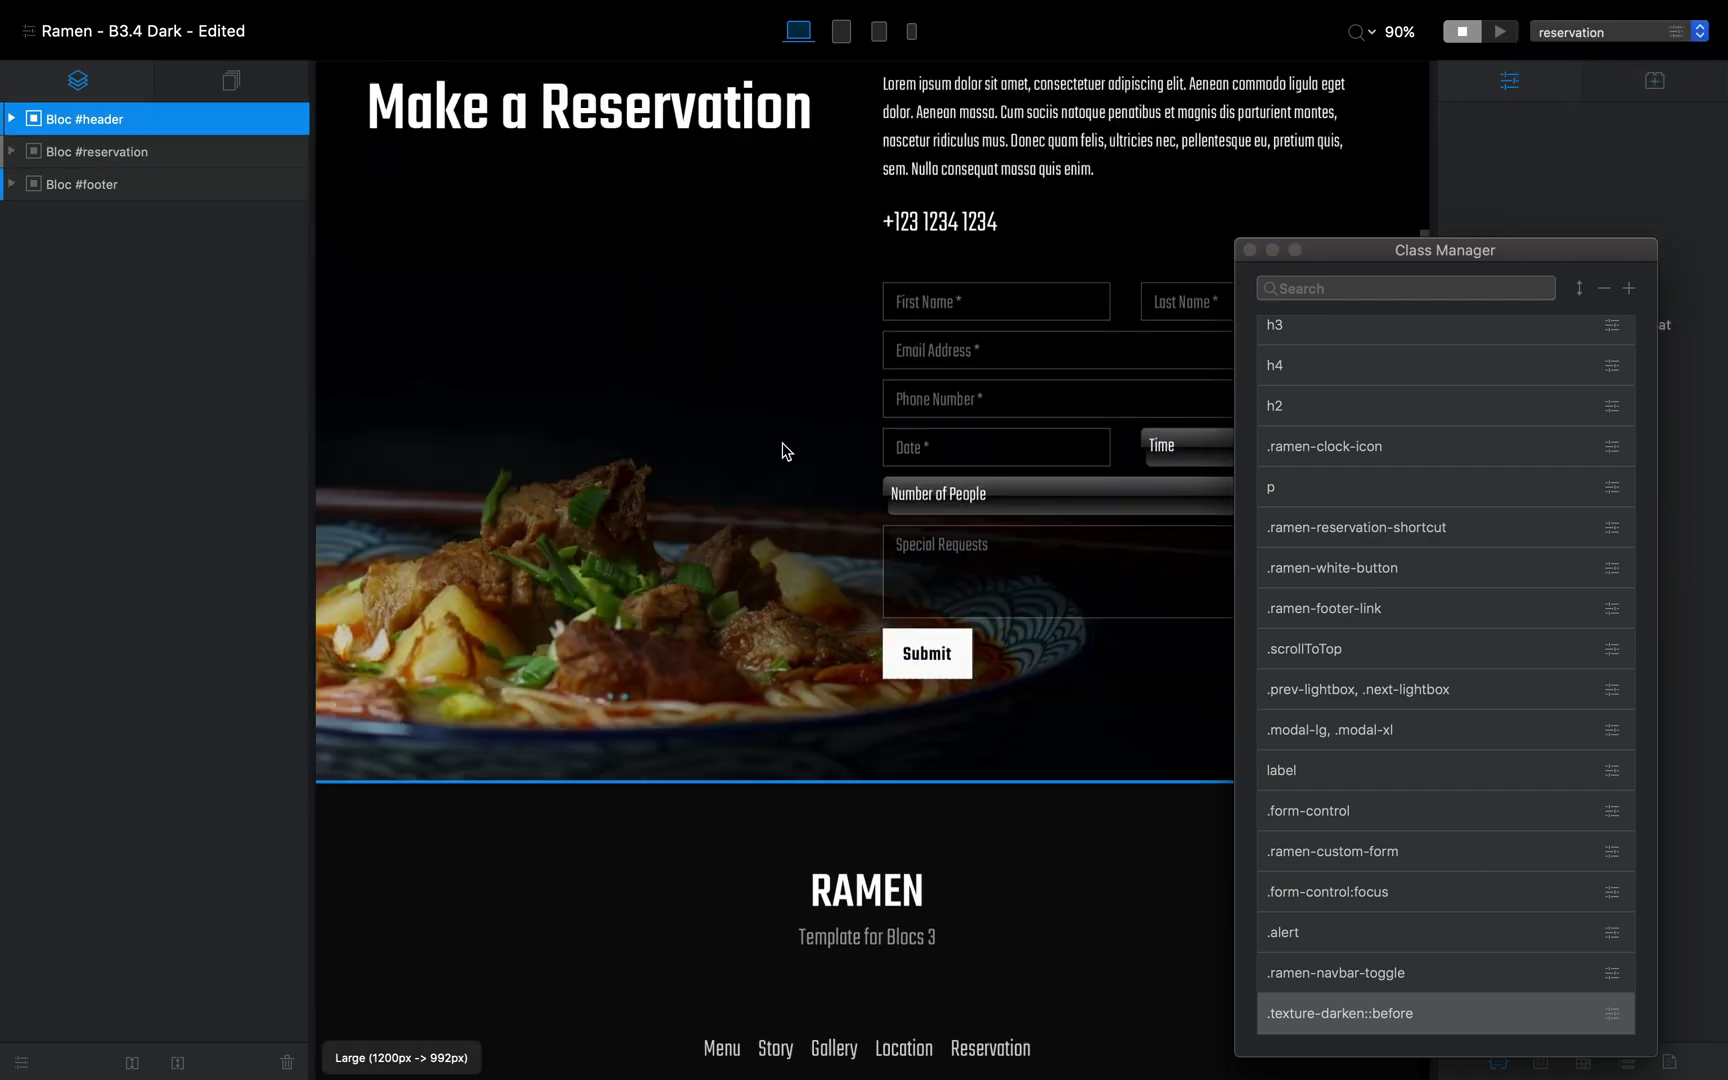
Give the reservation bloc the Darken texture, then return to the home page
{"action": "left_click", "coordinate": [710, 264]}
{"action": "left_click", "coordinate": [1250, 250]}
{"action": "left_click", "coordinate": [1556, 652]}
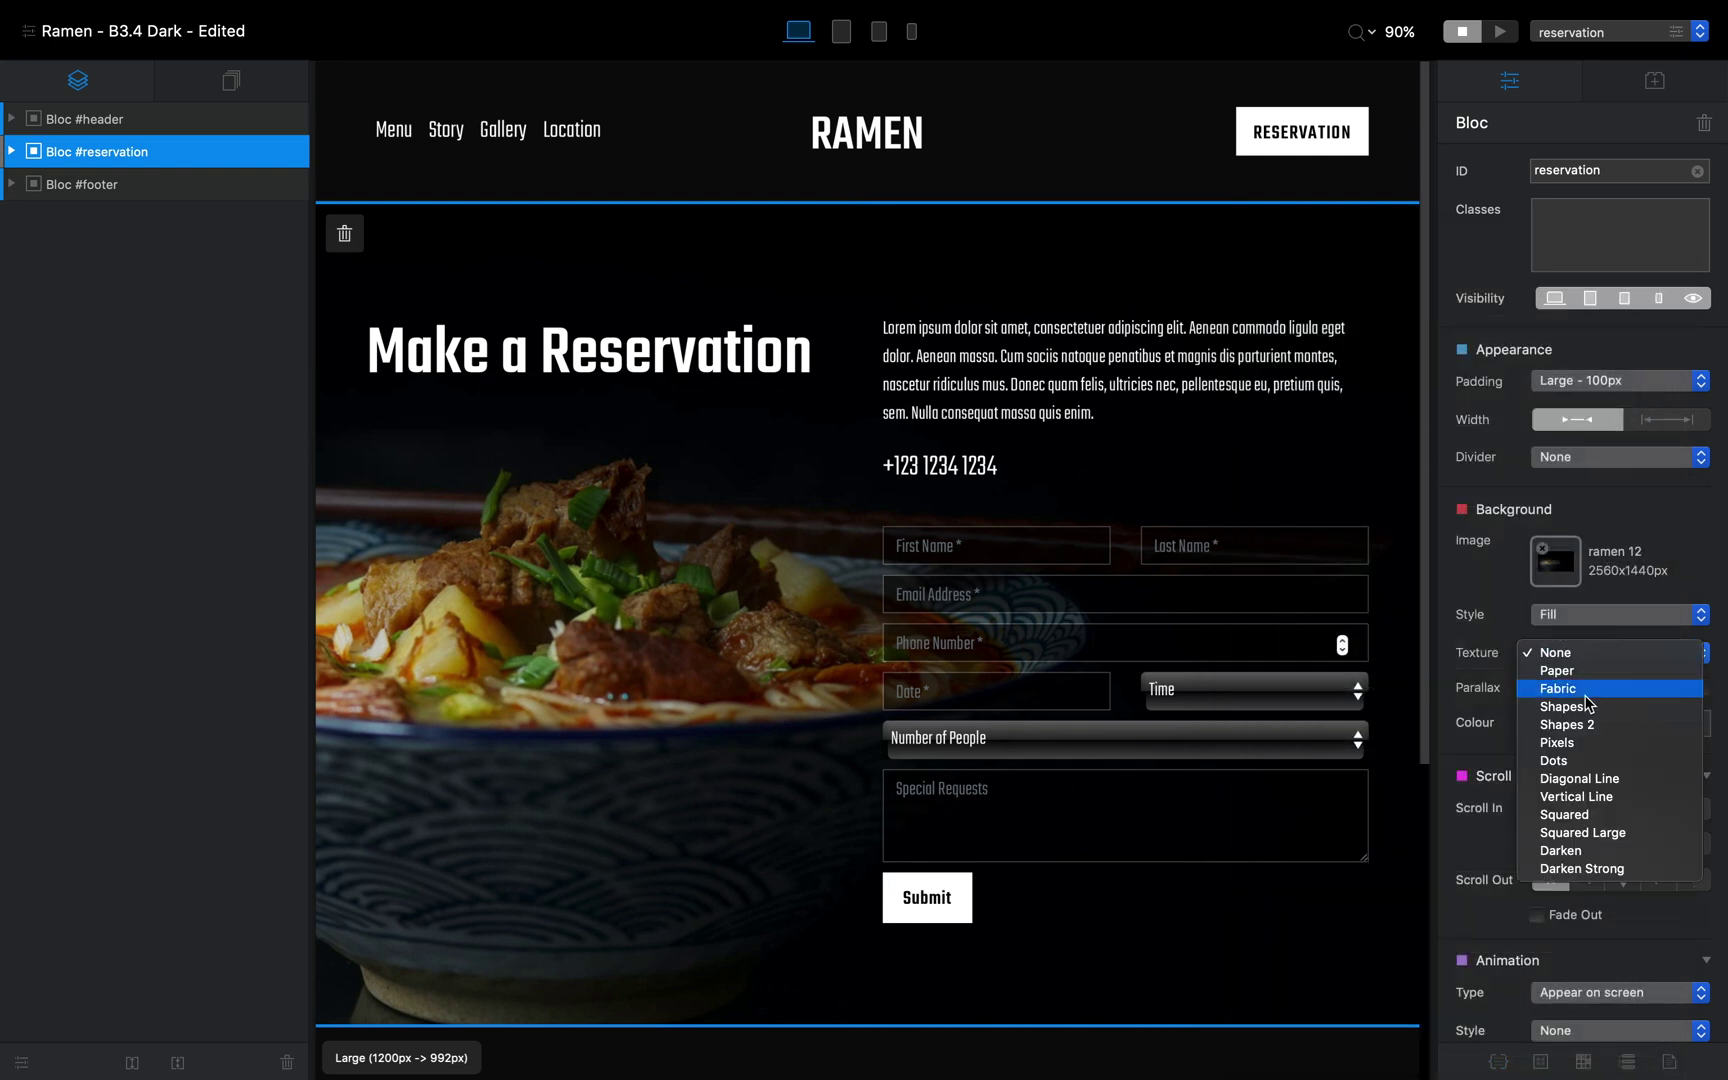
{"action": "left_click", "coordinate": [1640, 851]}
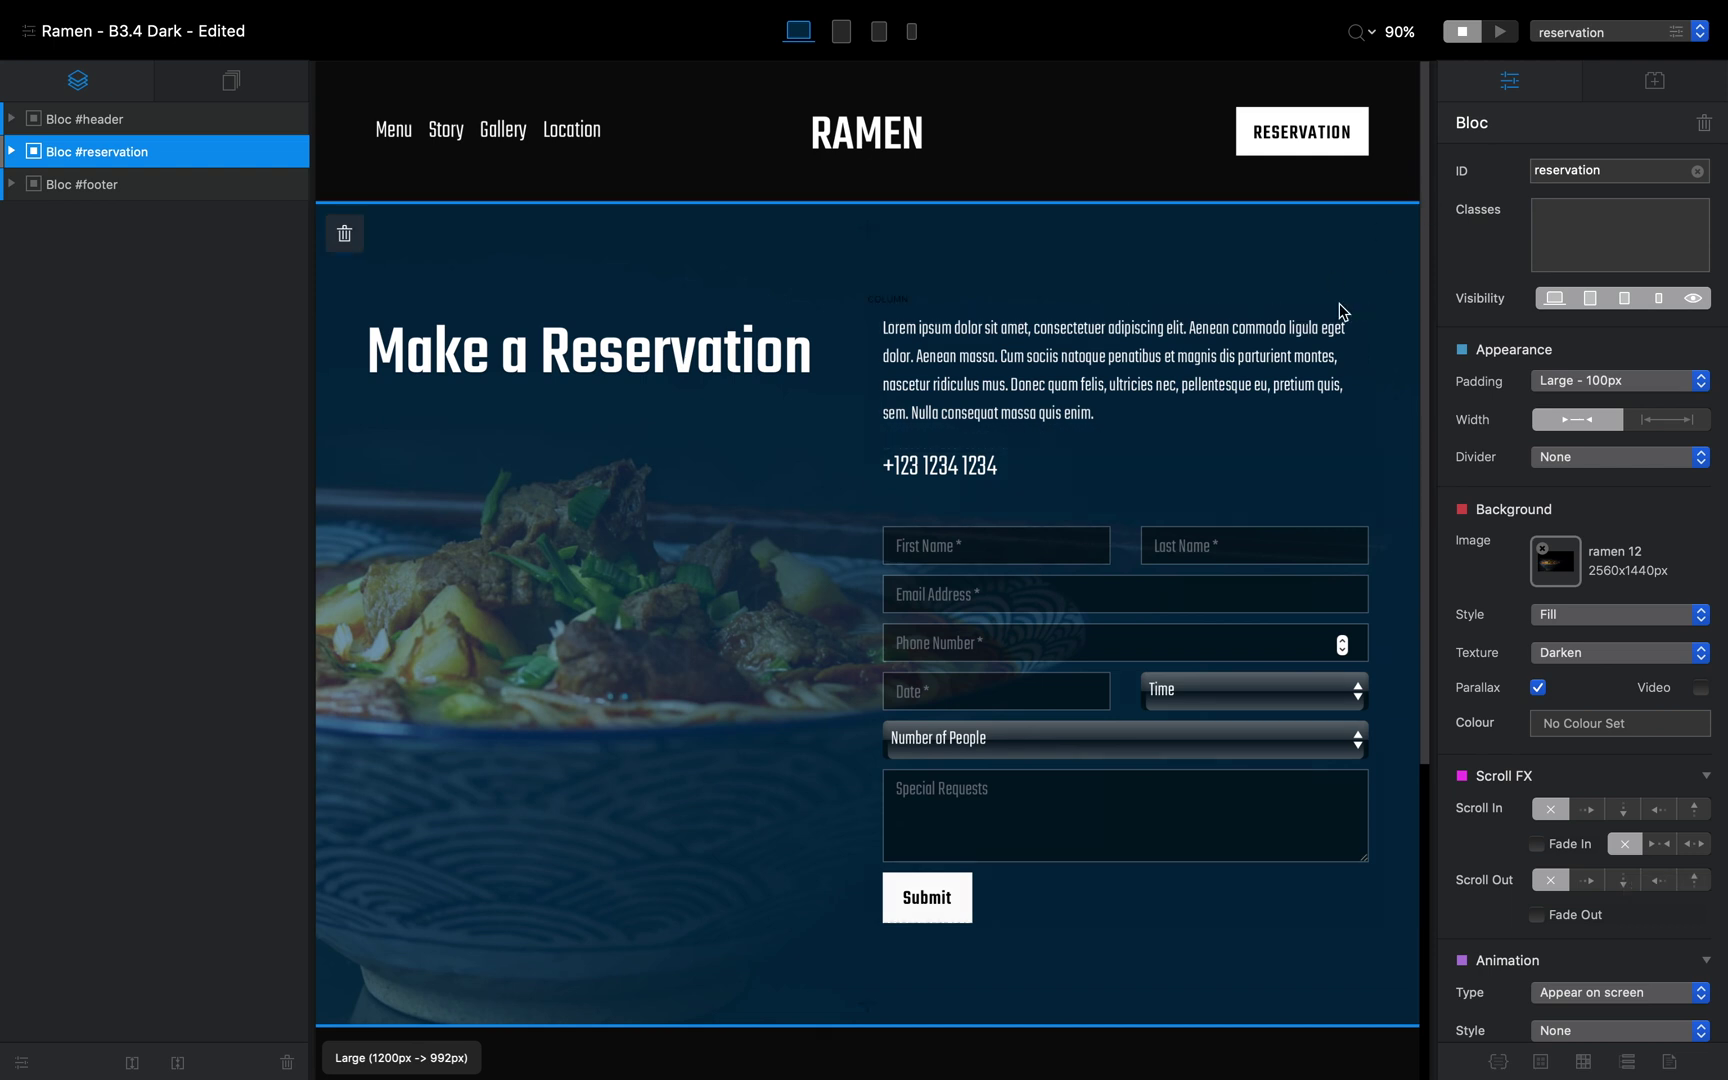
{"action": "left_click", "coordinate": [1624, 40]}
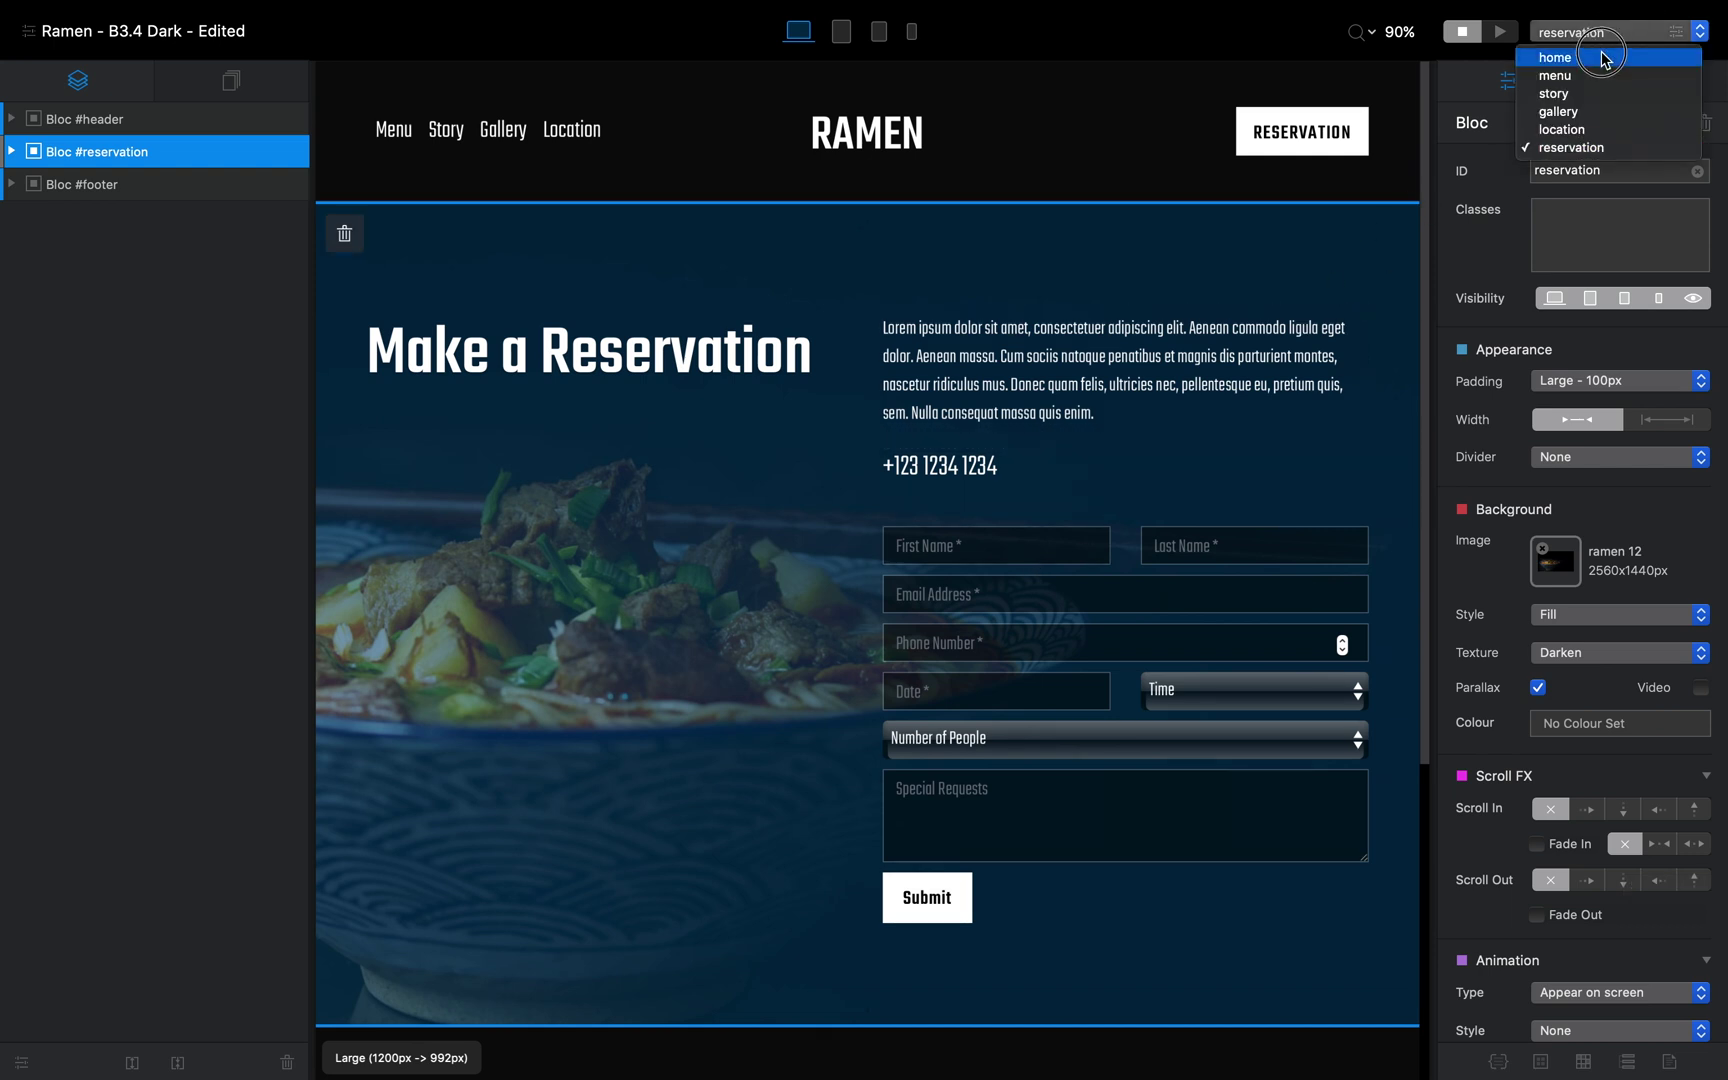
{"action": "left_click", "coordinate": [1607, 58]}
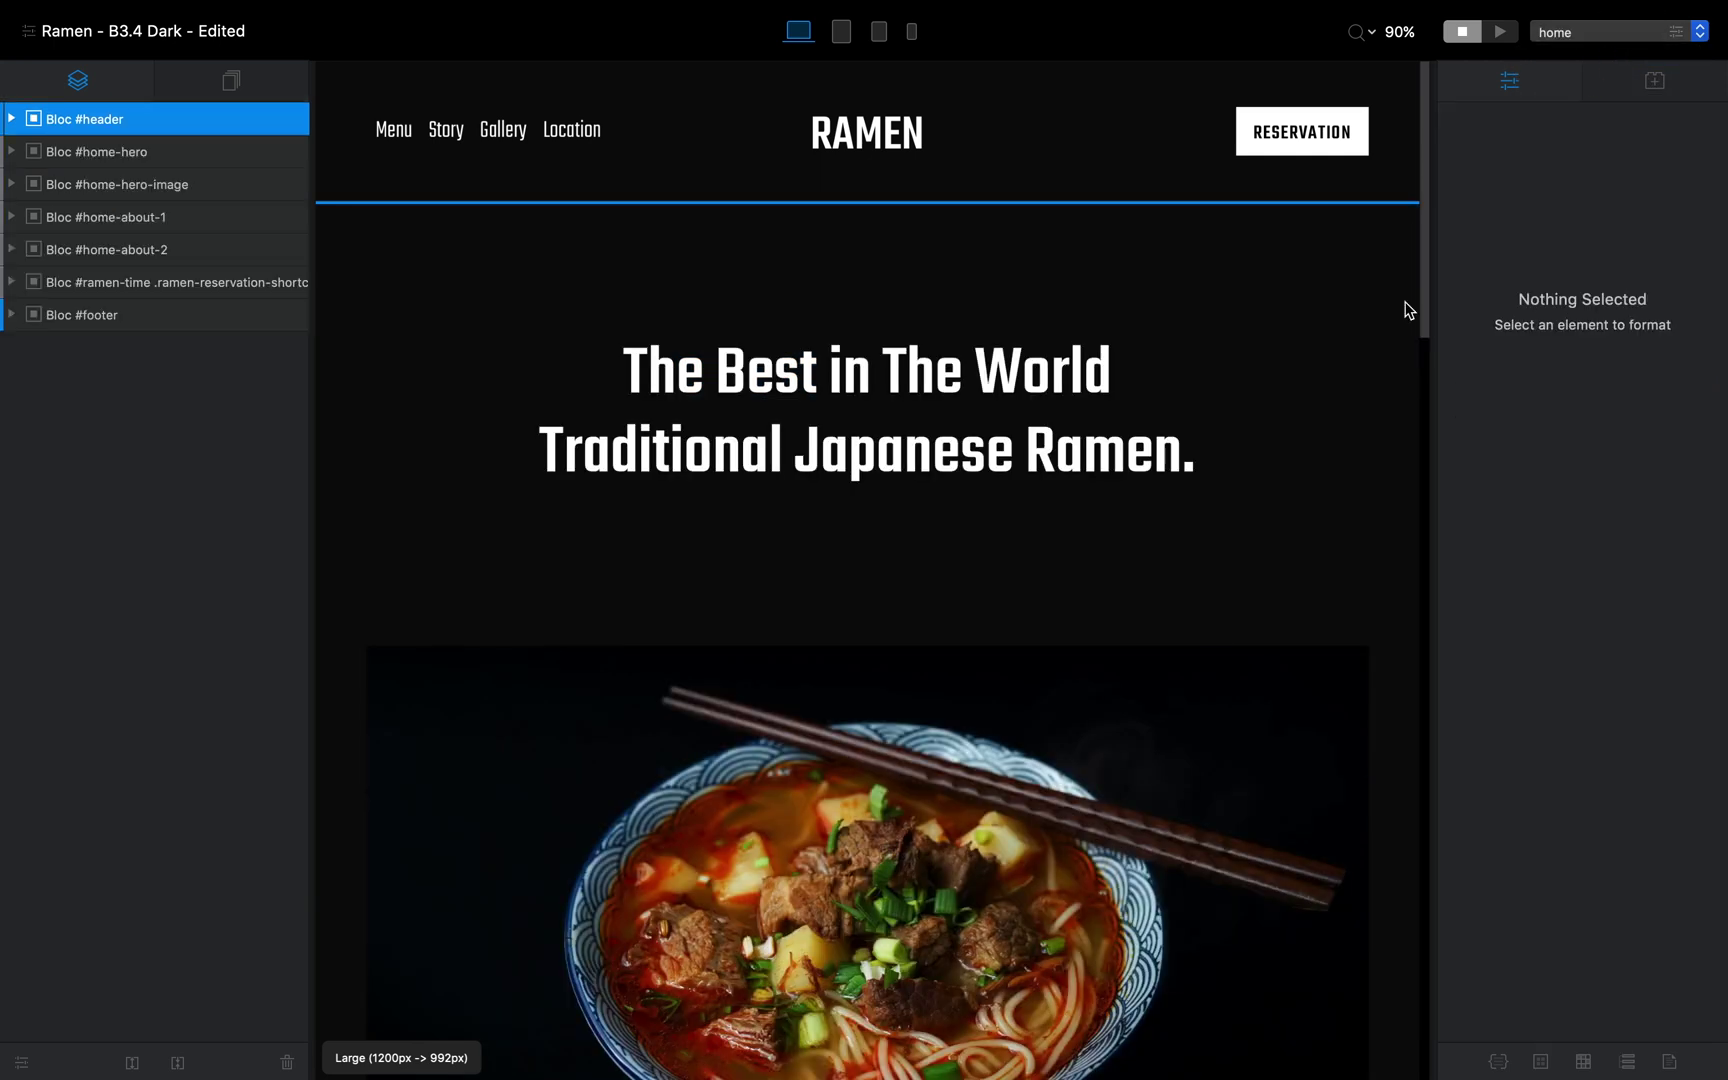
Try the Darken texture on the home-about-1 bloc, then set its texture back to None
{"action": "scroll", "coordinate": [1217, 645], "scroll_direction": "down", "scroll_amount": 10}
{"action": "scroll", "coordinate": [1150, 600], "scroll_direction": "up", "scroll_amount": 6}
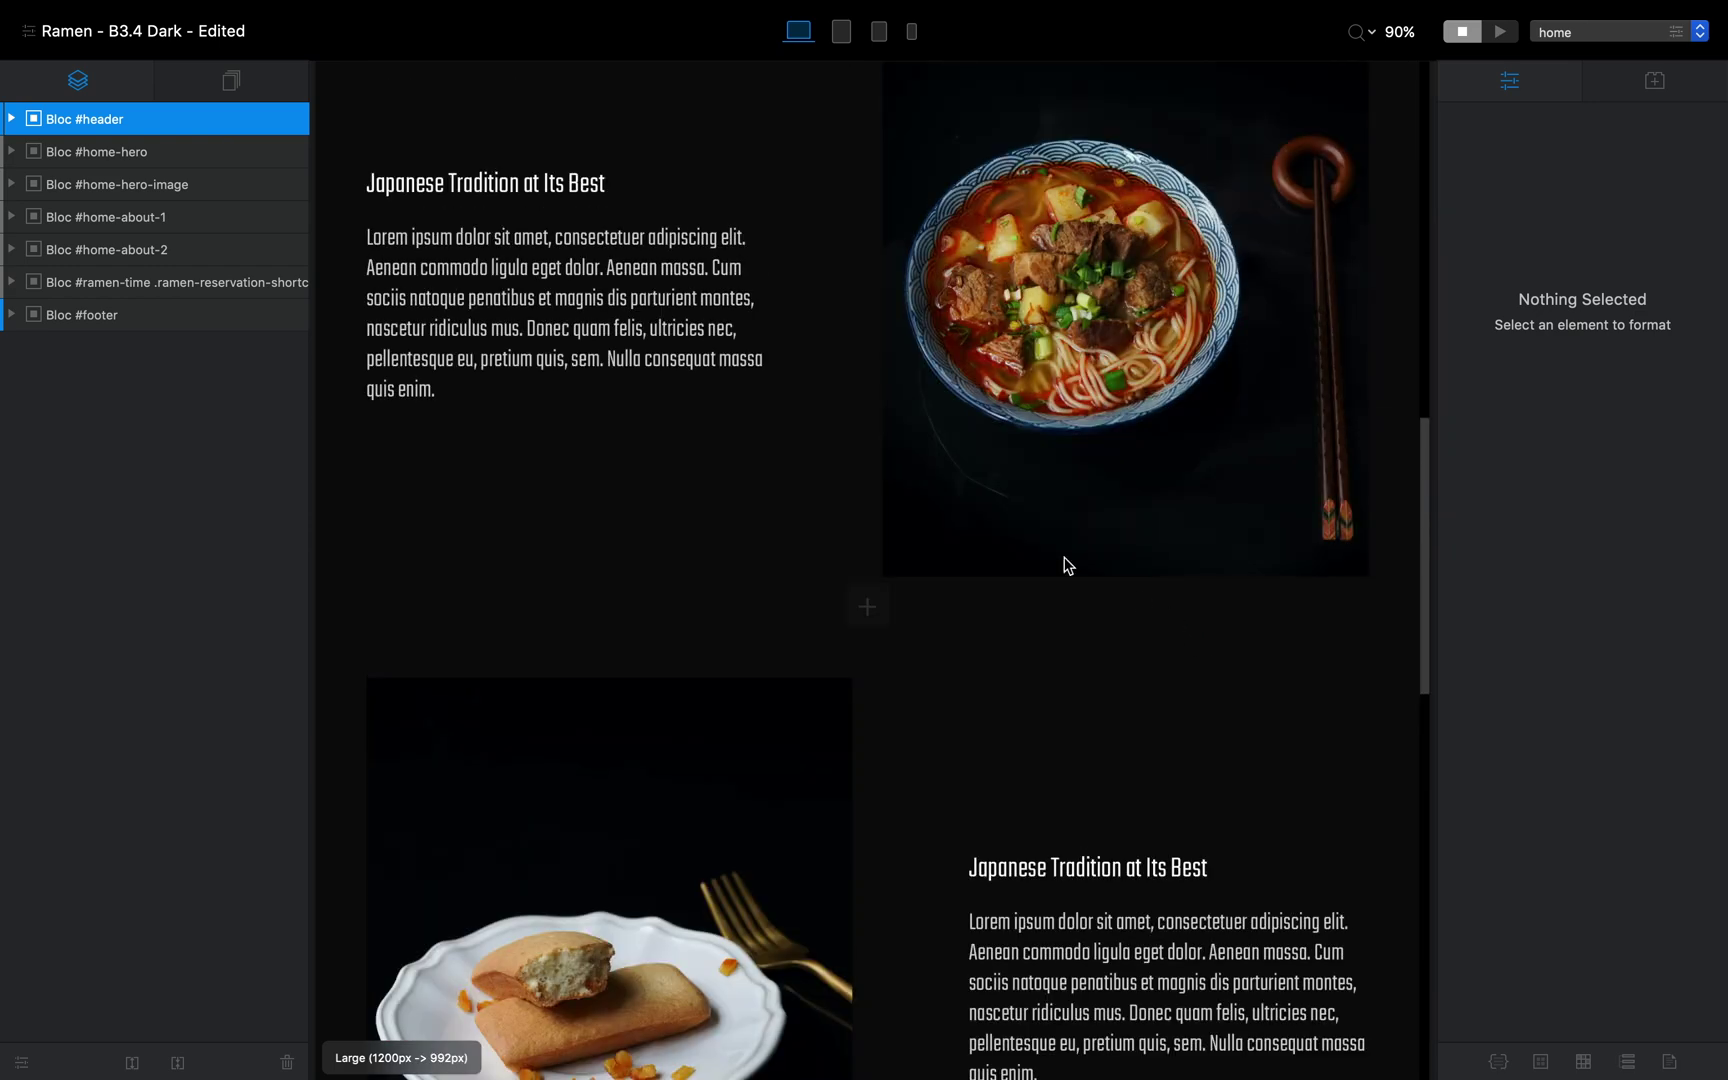
{"action": "left_click", "coordinate": [756, 494]}
{"action": "left_click", "coordinate": [378, 360]}
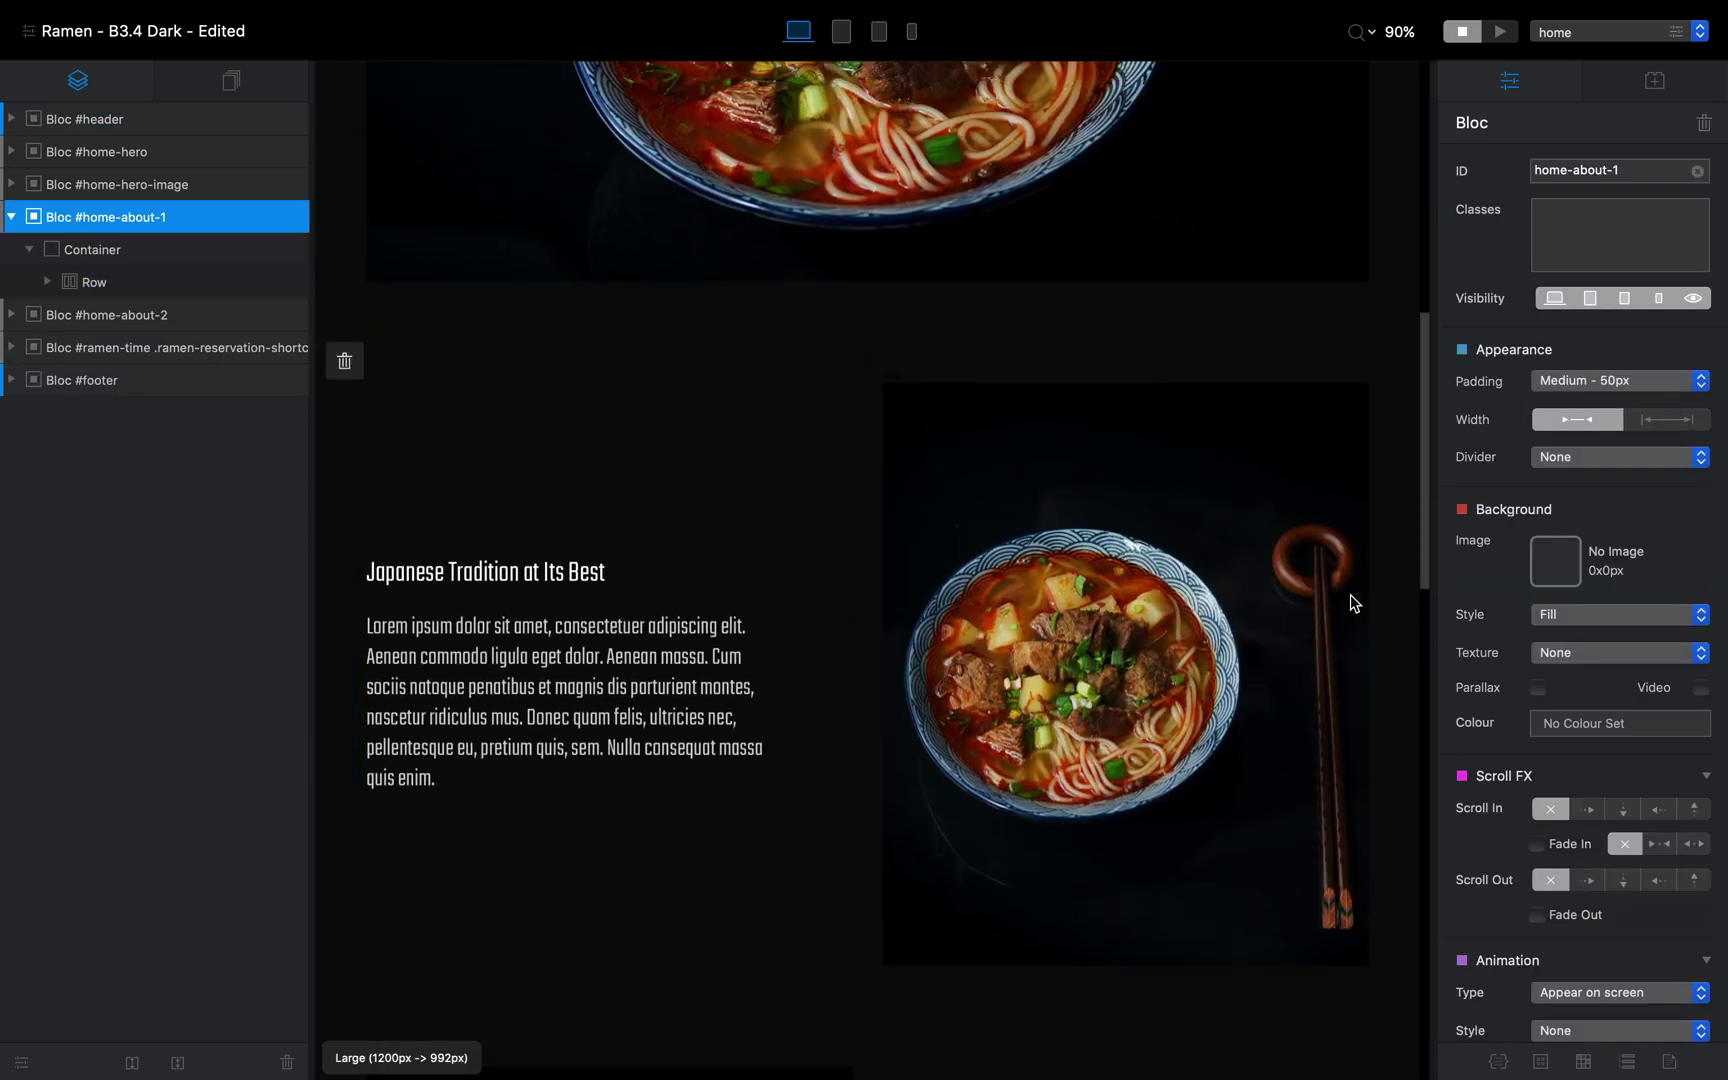
{"action": "left_click", "coordinate": [1565, 660]}
{"action": "left_click", "coordinate": [1562, 850]}
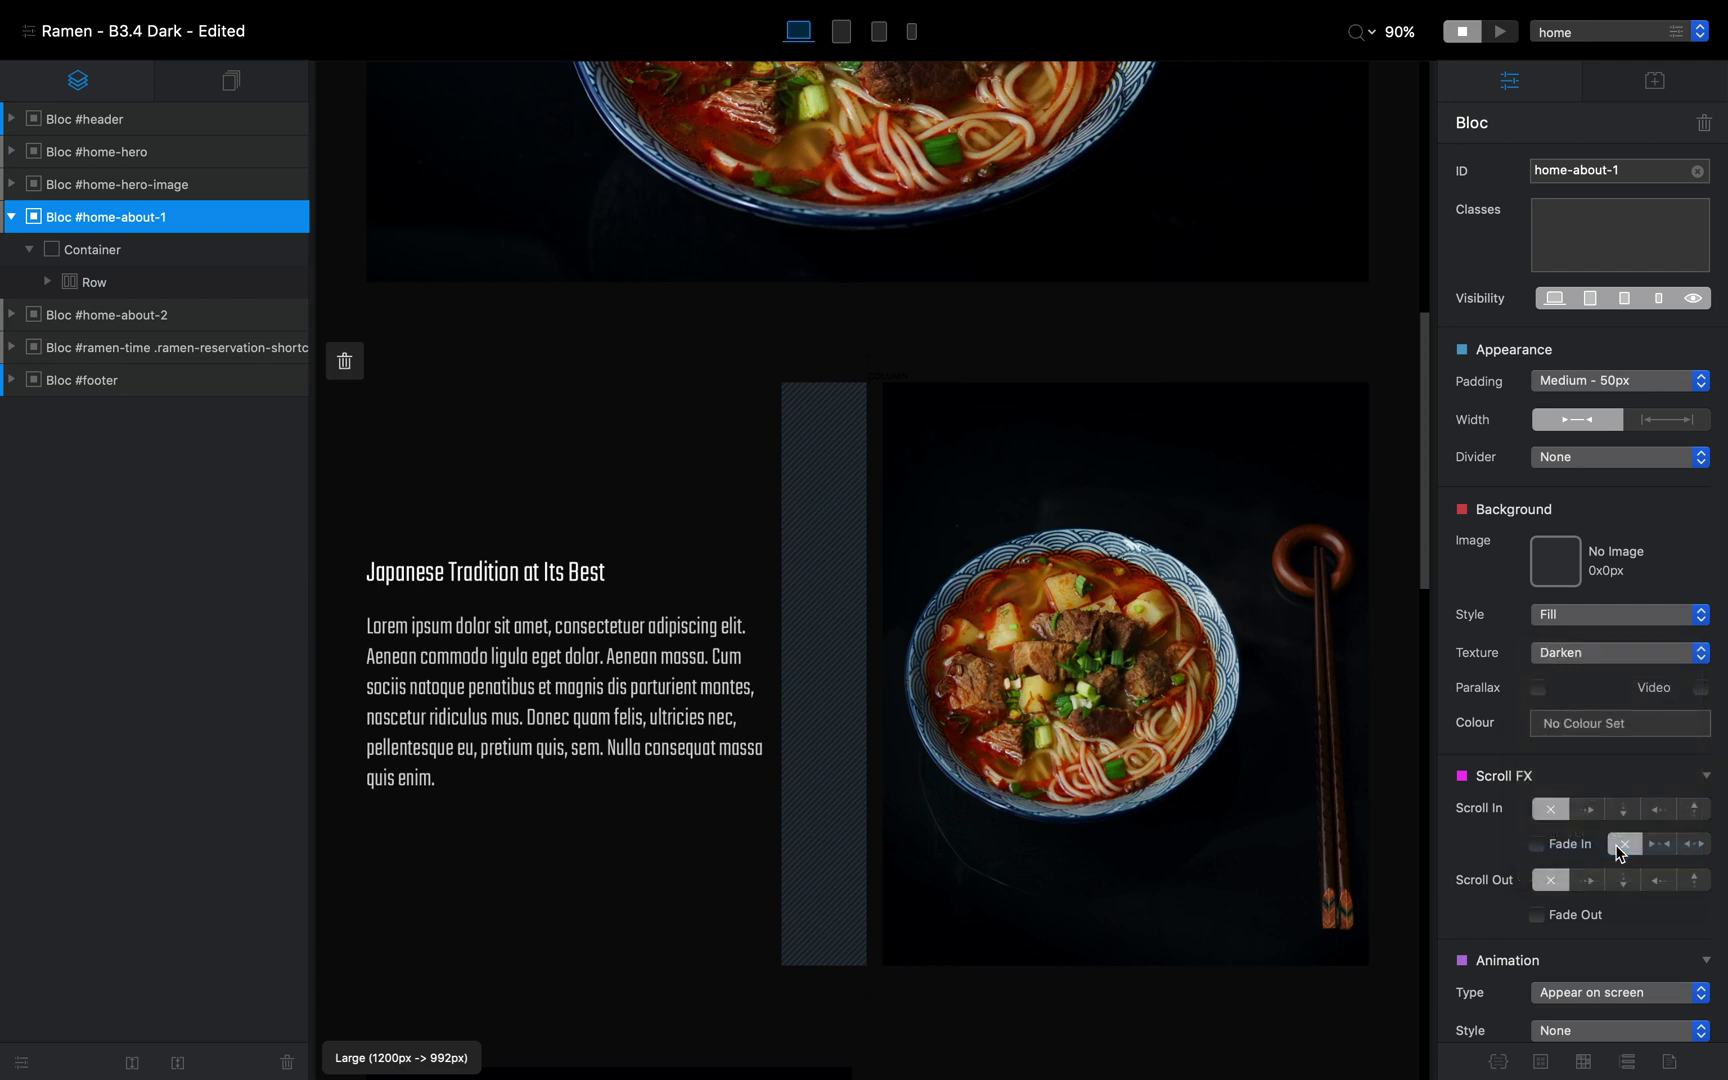
{"action": "scroll", "coordinate": [1342, 174], "scroll_direction": "down", "scroll_amount": 5}
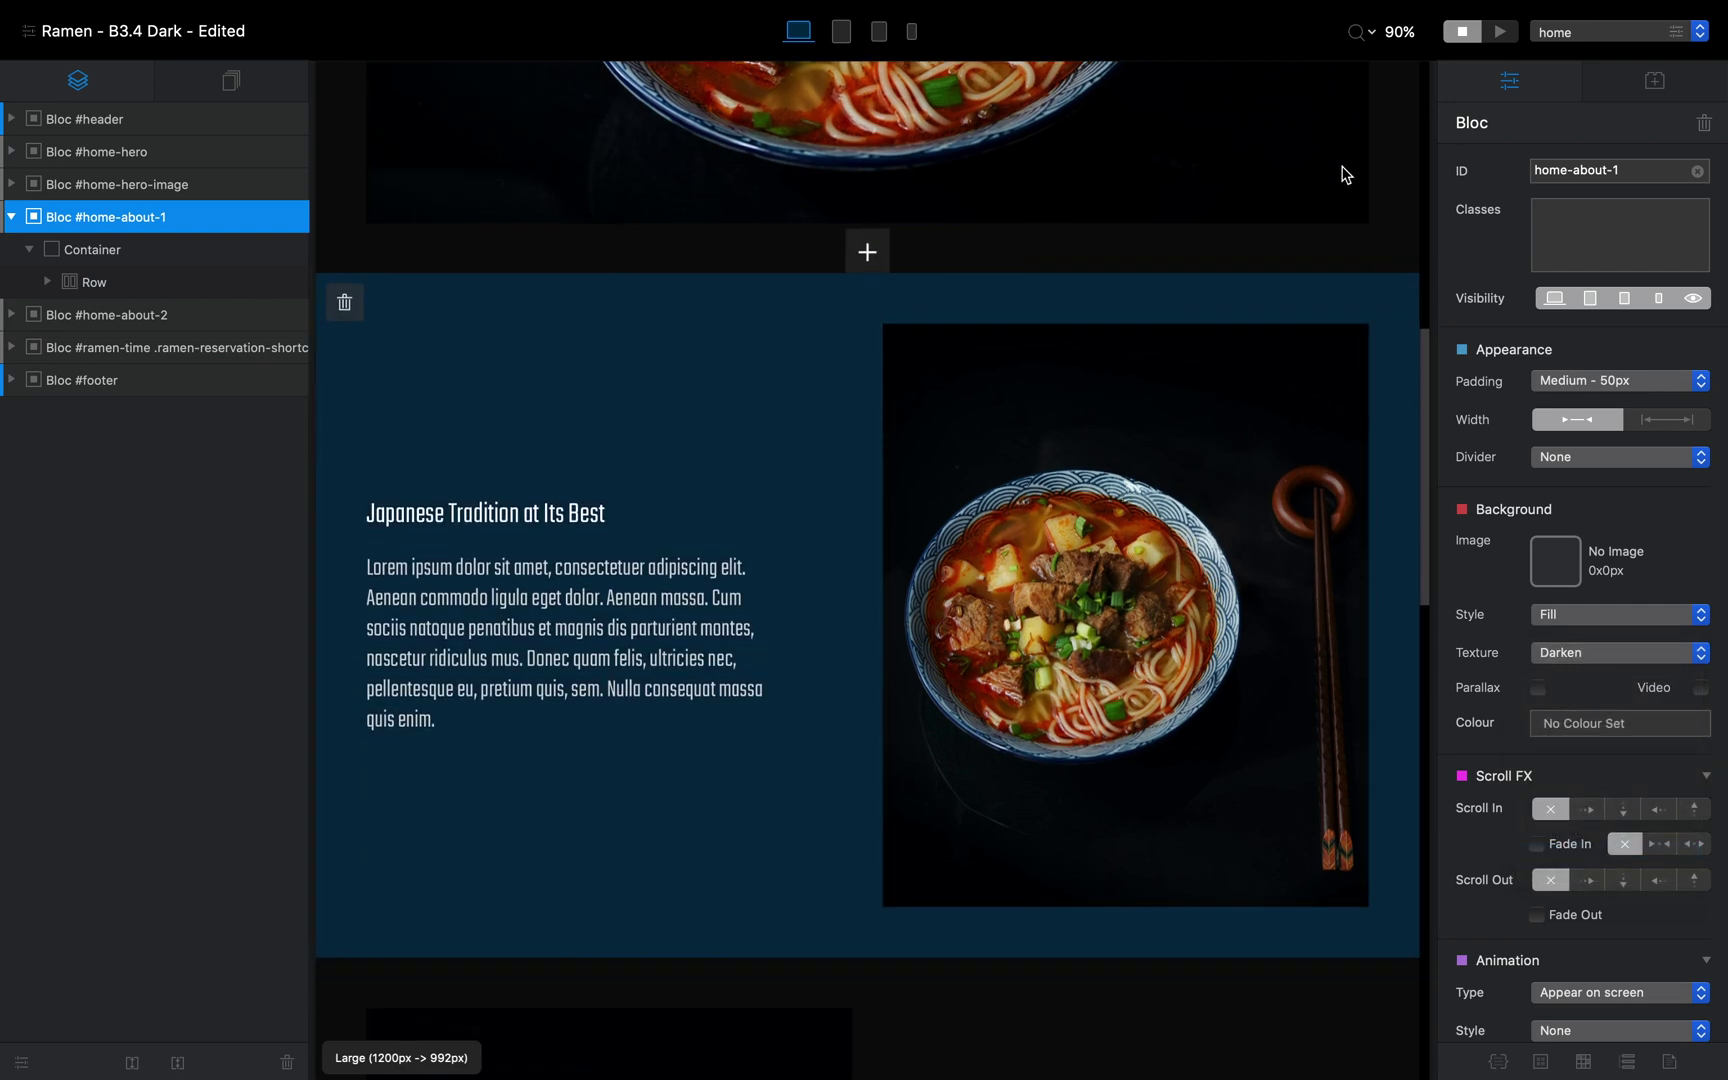
{"action": "scroll", "coordinate": [1345, 175], "scroll_direction": "up", "scroll_amount": 3}
{"action": "left_click", "coordinate": [1652, 652]}
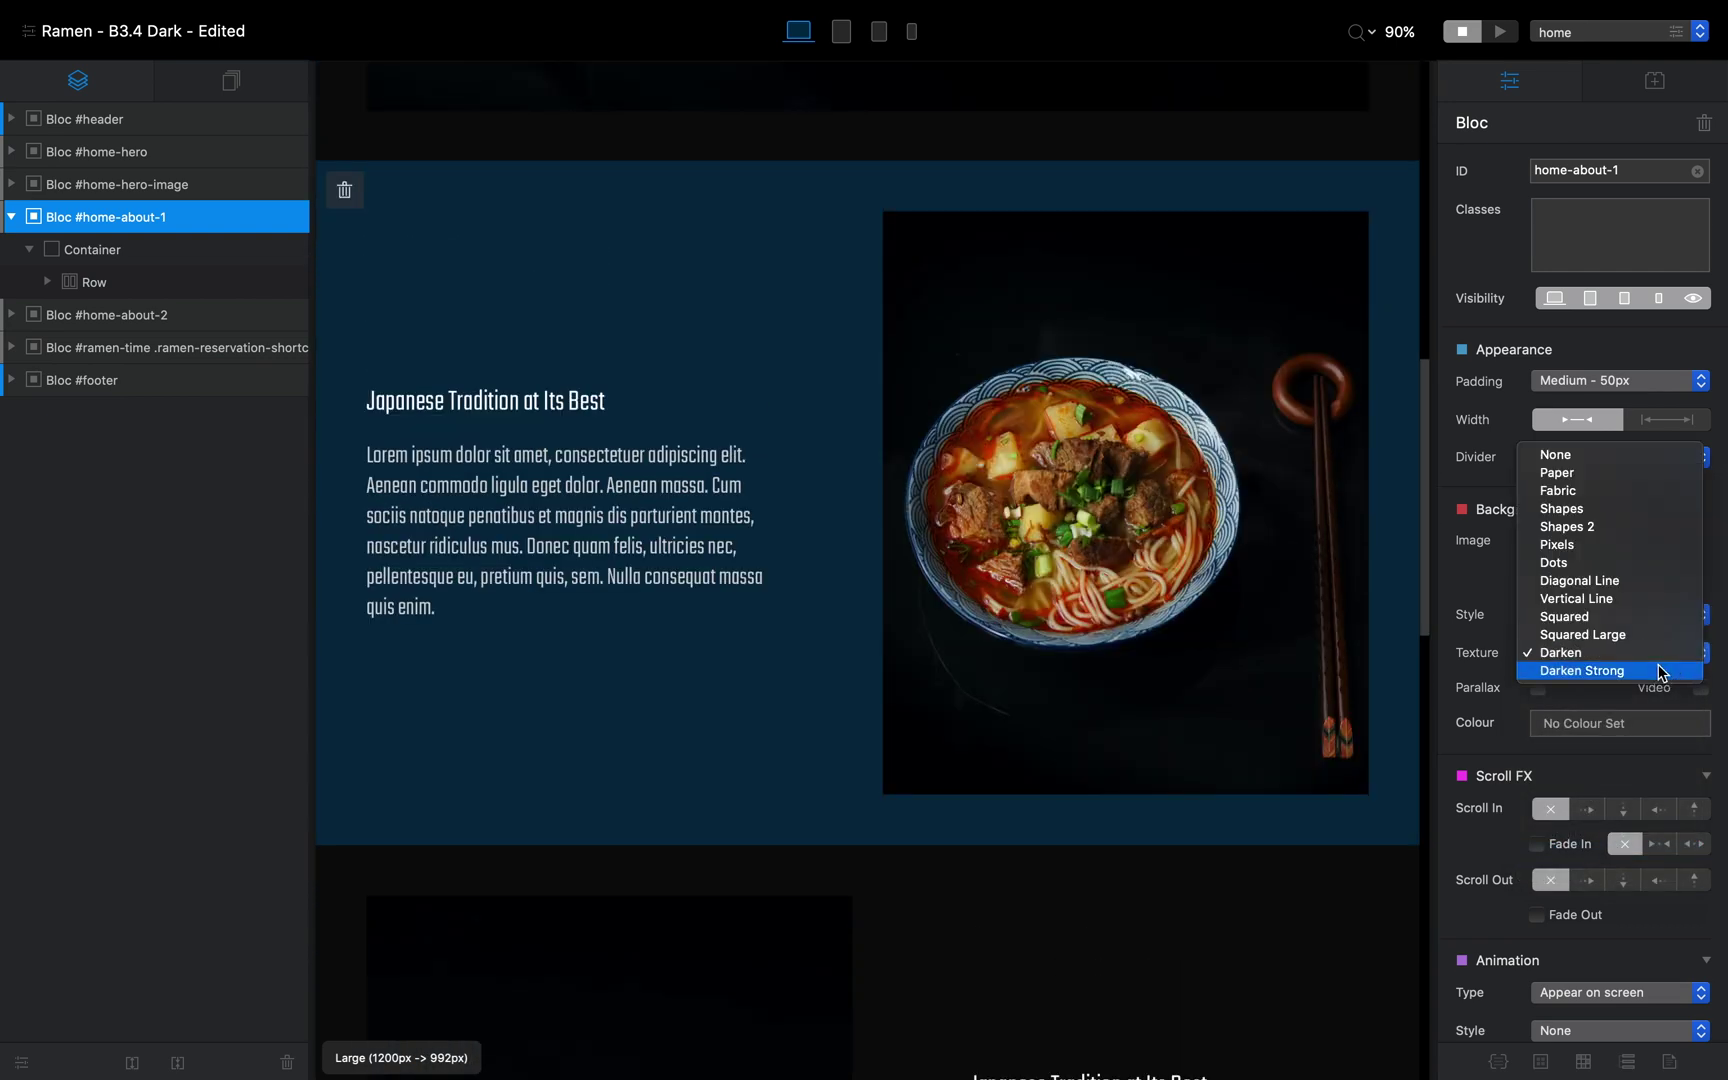
{"action": "left_click", "coordinate": [1634, 454]}
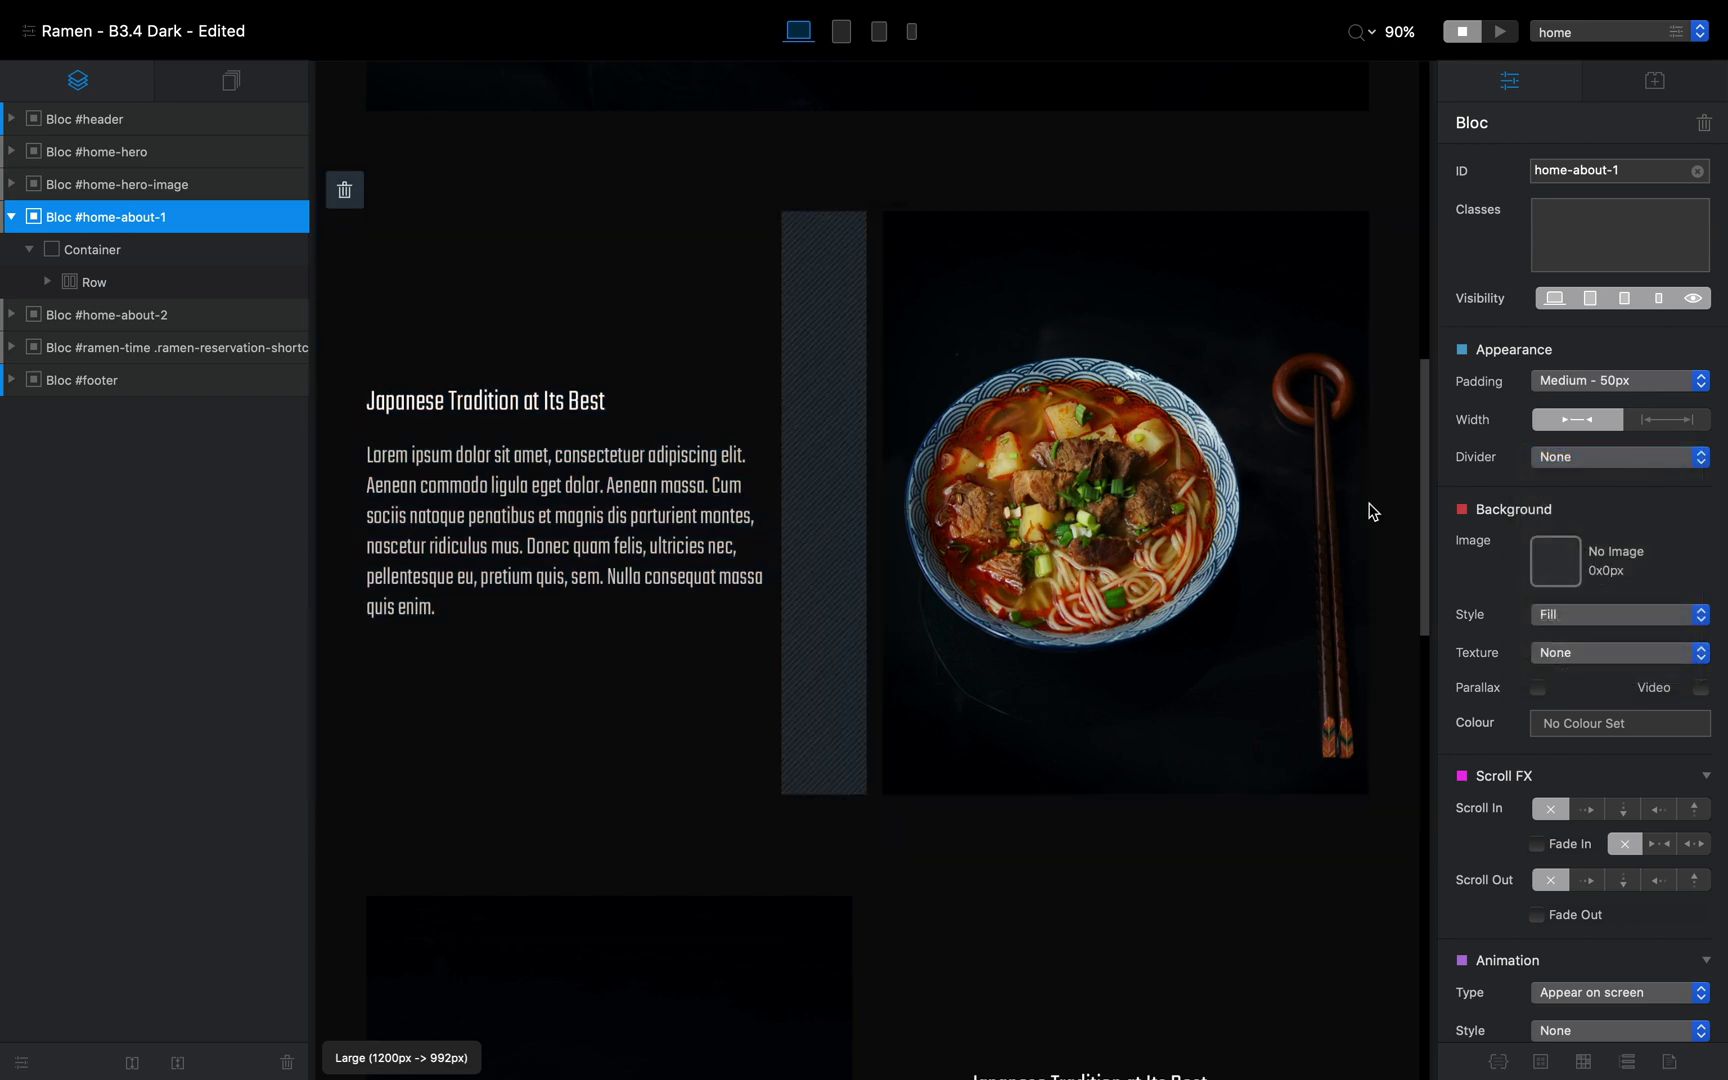
Switch to the menu page and reopen the page list
{"action": "left_click", "coordinate": [1588, 33]}
{"action": "left_click", "coordinate": [1591, 50]}
{"action": "left_click", "coordinate": [1600, 31]}
Switch to the gallery page and open the Class Manager
{"action": "left_click", "coordinate": [1604, 76]}
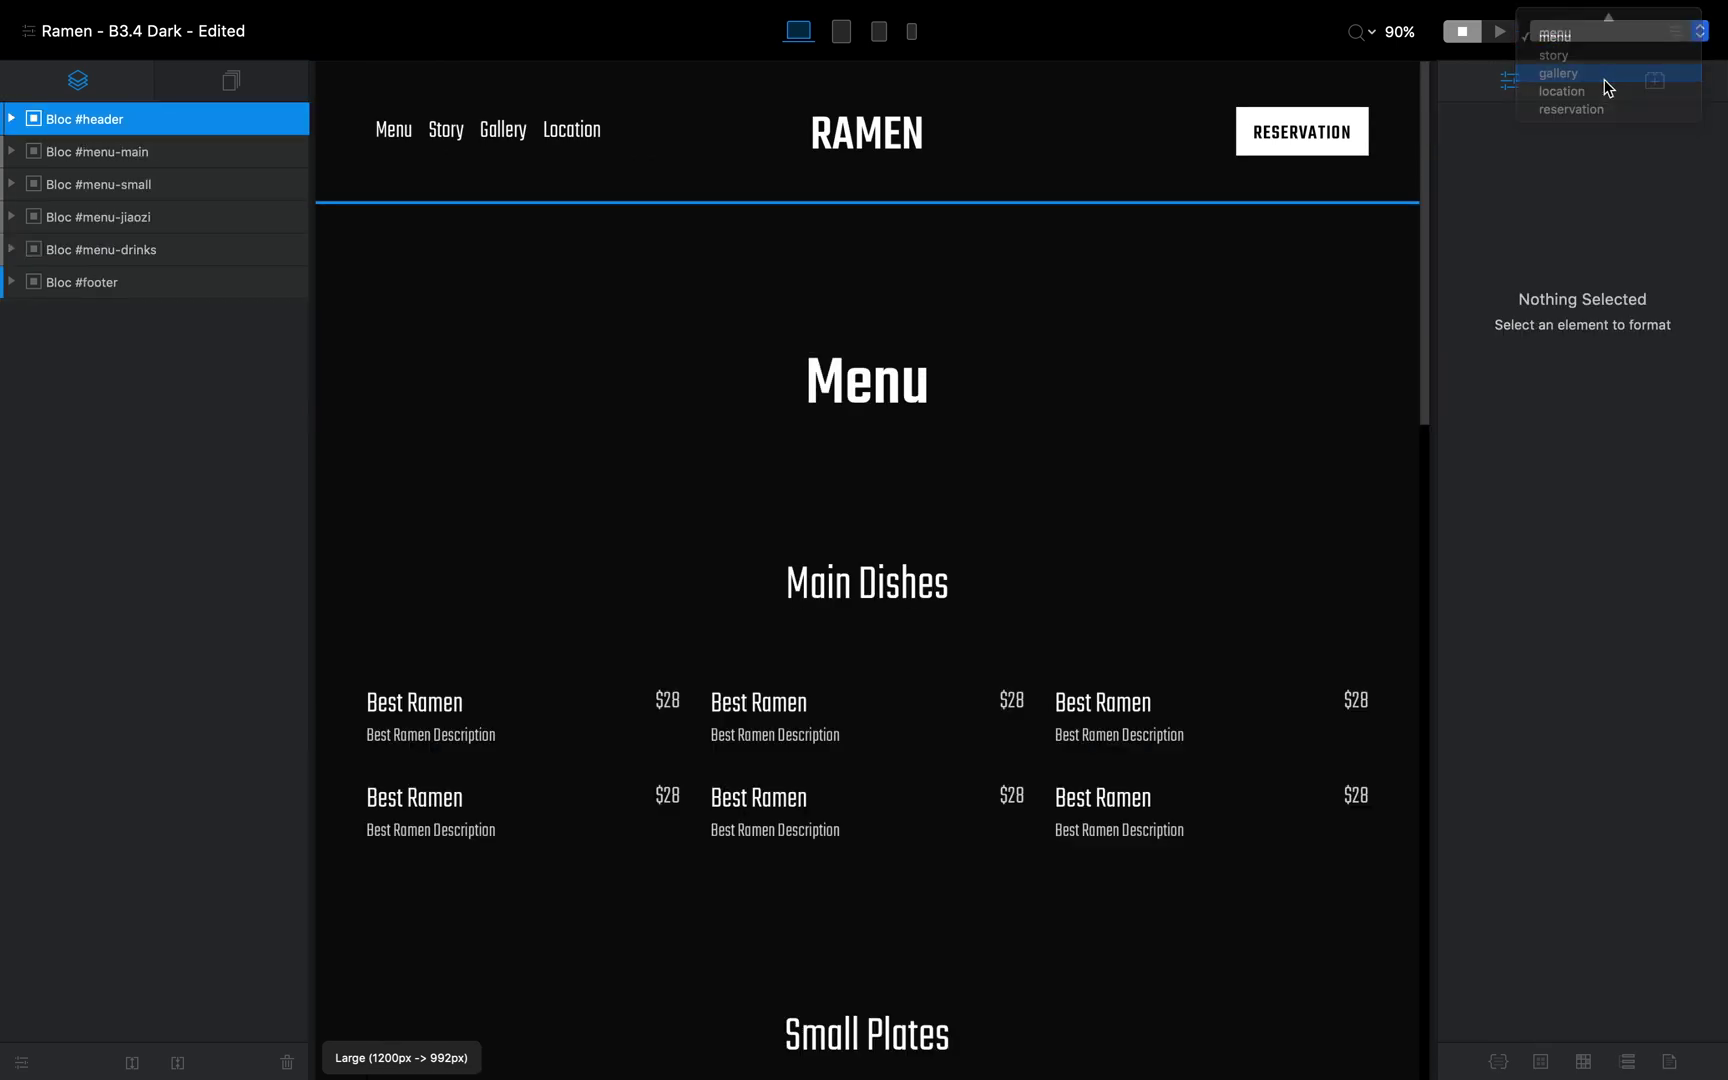
{"action": "scroll", "coordinate": [1185, 397], "scroll_direction": "down", "scroll_amount": 3}
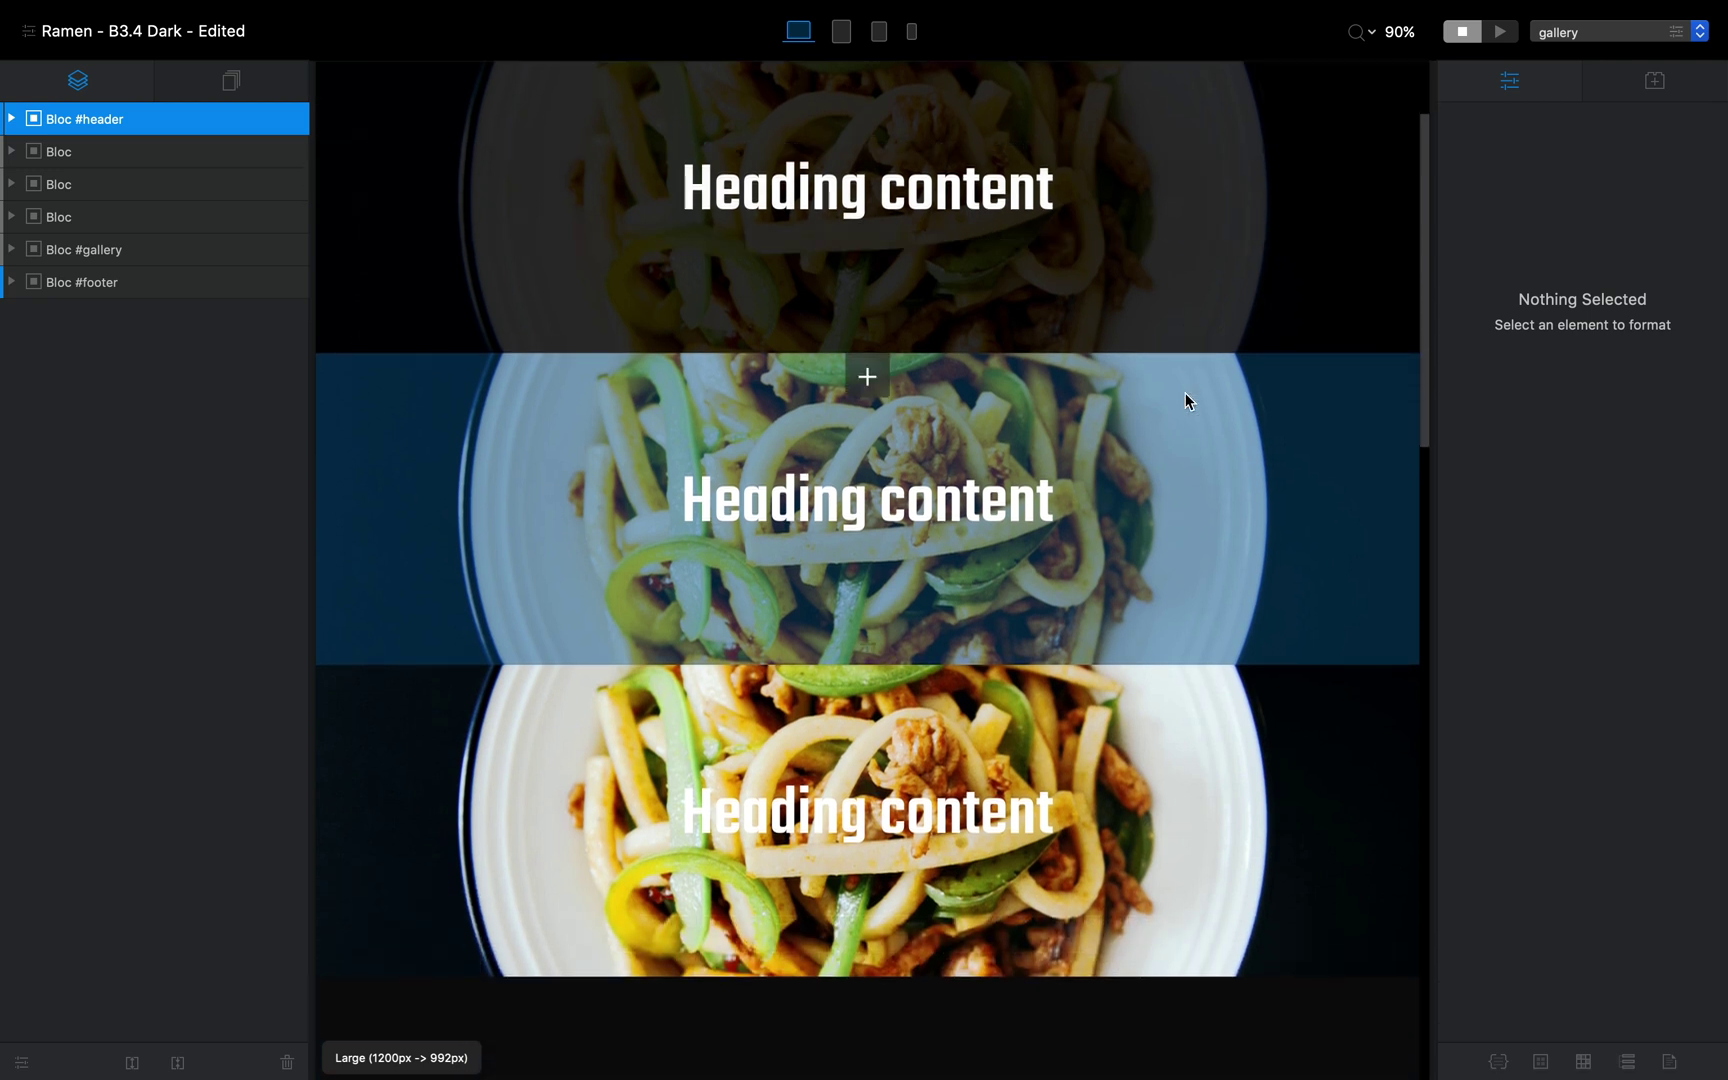
{"action": "scroll", "coordinate": [1185, 400], "scroll_direction": "up", "scroll_amount": 1}
{"action": "left_click", "coordinate": [1498, 1058]}
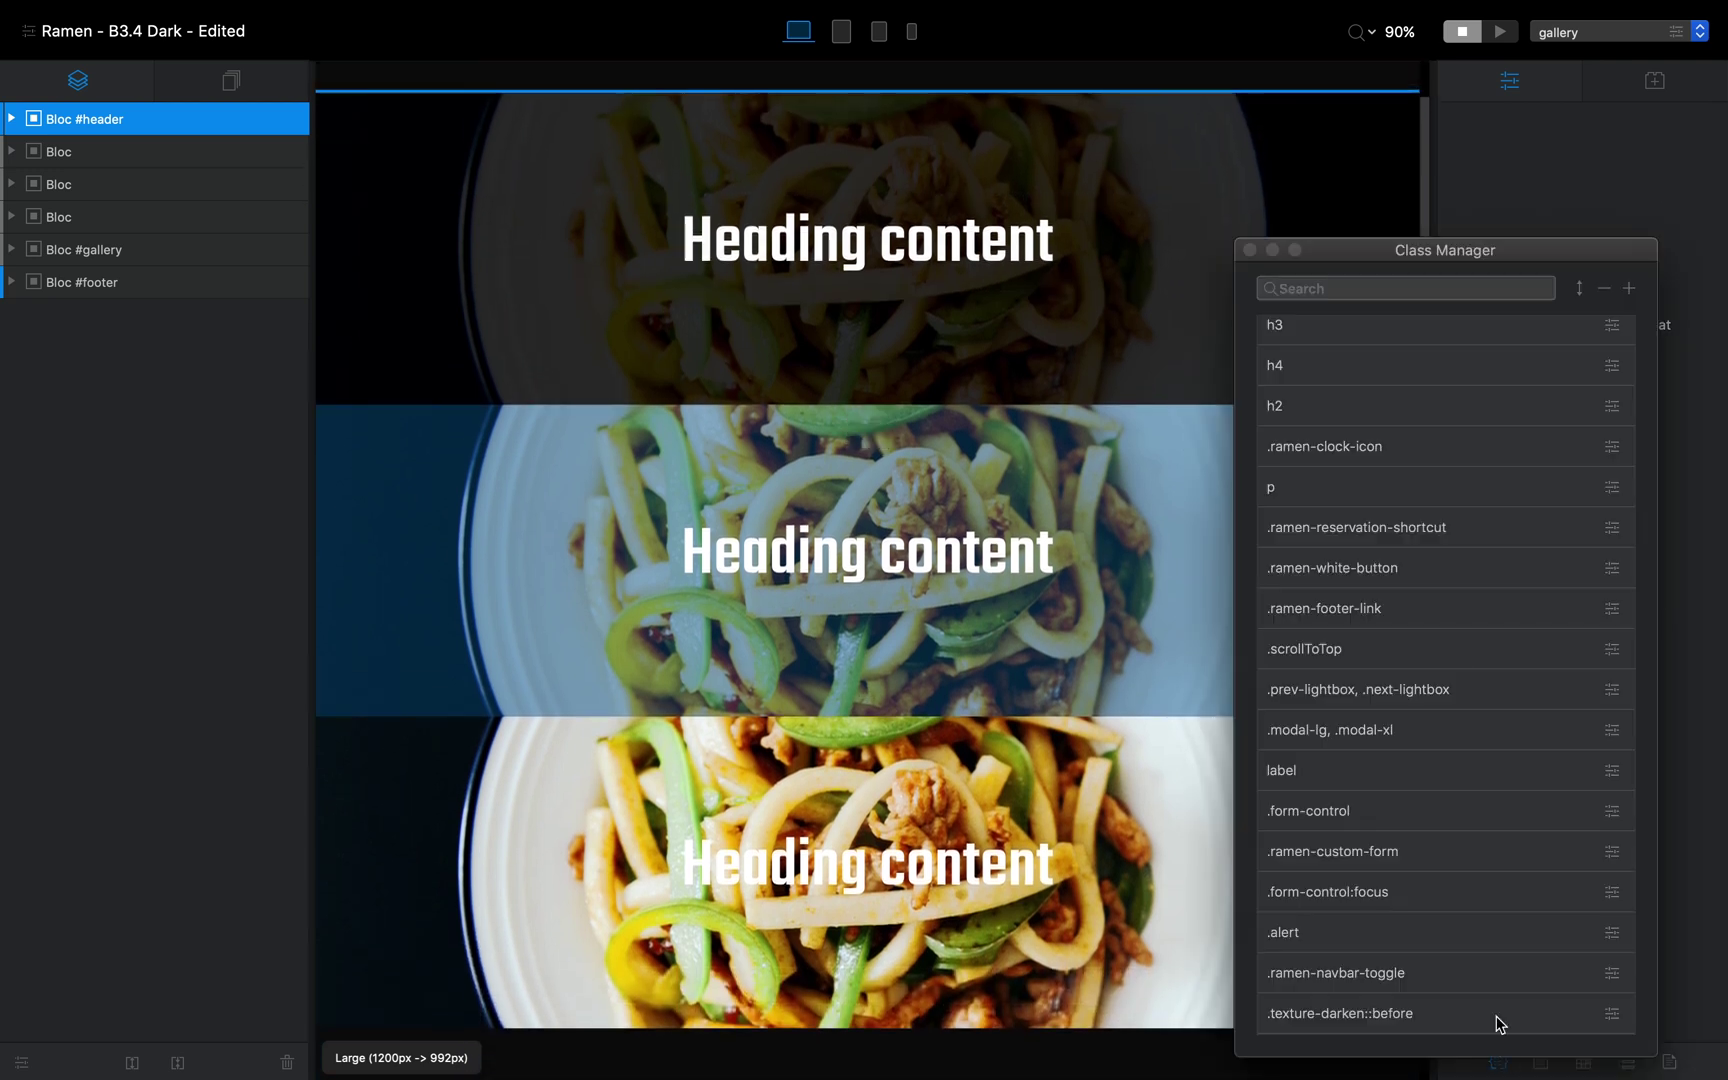
Add a new class named texture-darken-strong::before
{"action": "left_click", "coordinate": [1632, 289]}
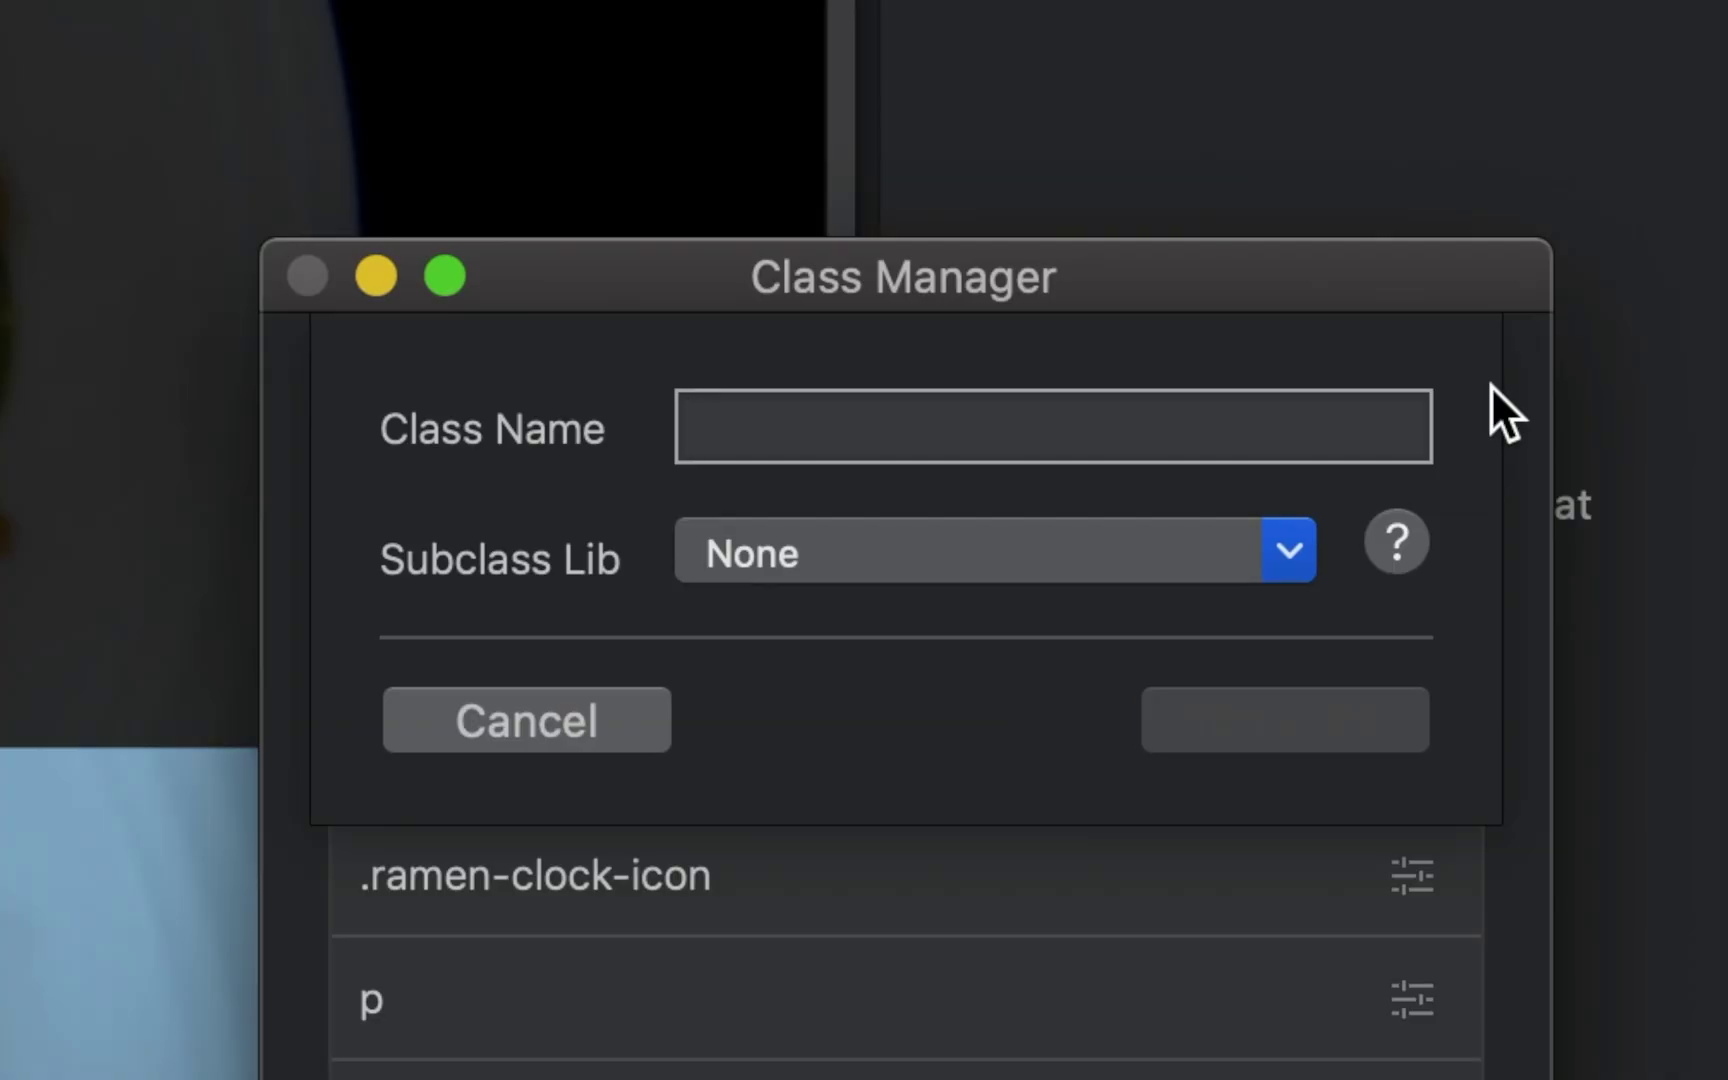
{"action": "type", "text": "texture-"}
{"action": "type", "text": "dra"}
{"action": "key", "text": "BackSpace"}
{"action": "type", "text": "arken-"}
{"action": "type", "text": "stroge"}
{"action": "key", "text": "BackSpace"}
{"action": "key", "text": "BackSpace"}
{"action": "type", "text": "ng;;"}
{"action": "key", "text": "BackSpace"}
{"action": "key", "text": "BackSpace"}
{"action": "type", "text": "::b"}
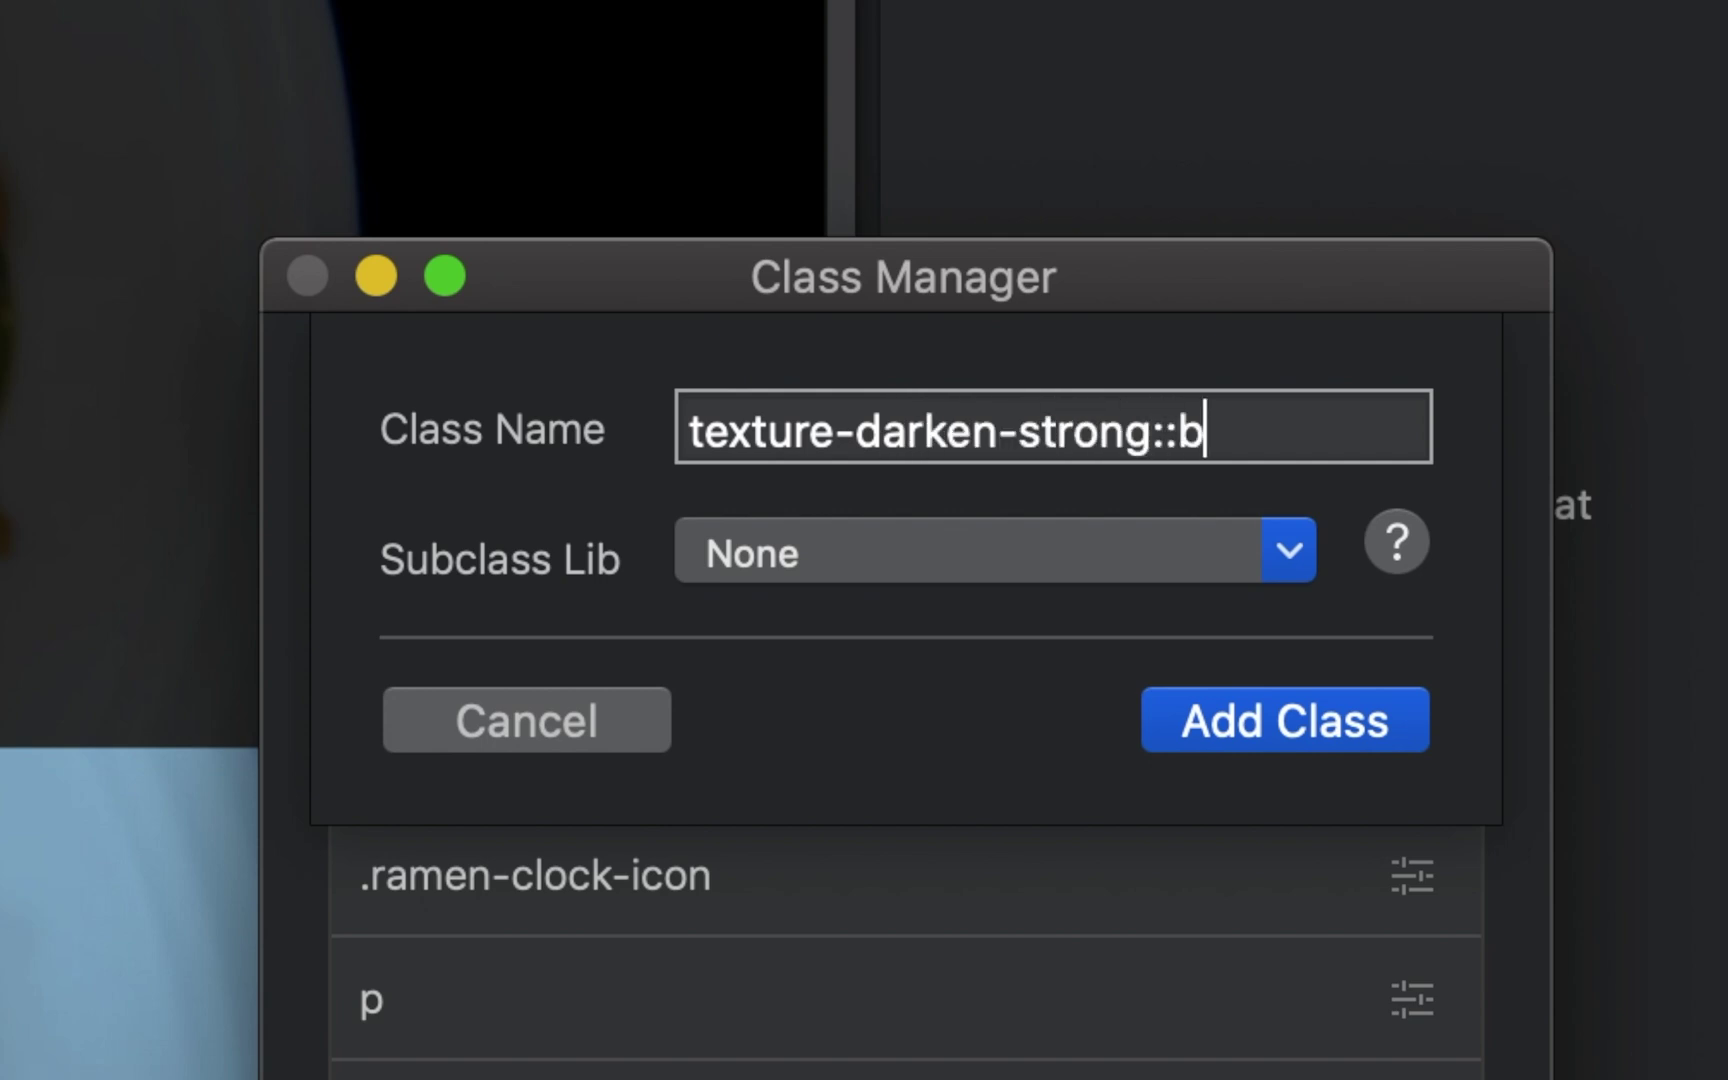
{"action": "type", "text": "efore"}
{"action": "key", "text": "Return"}
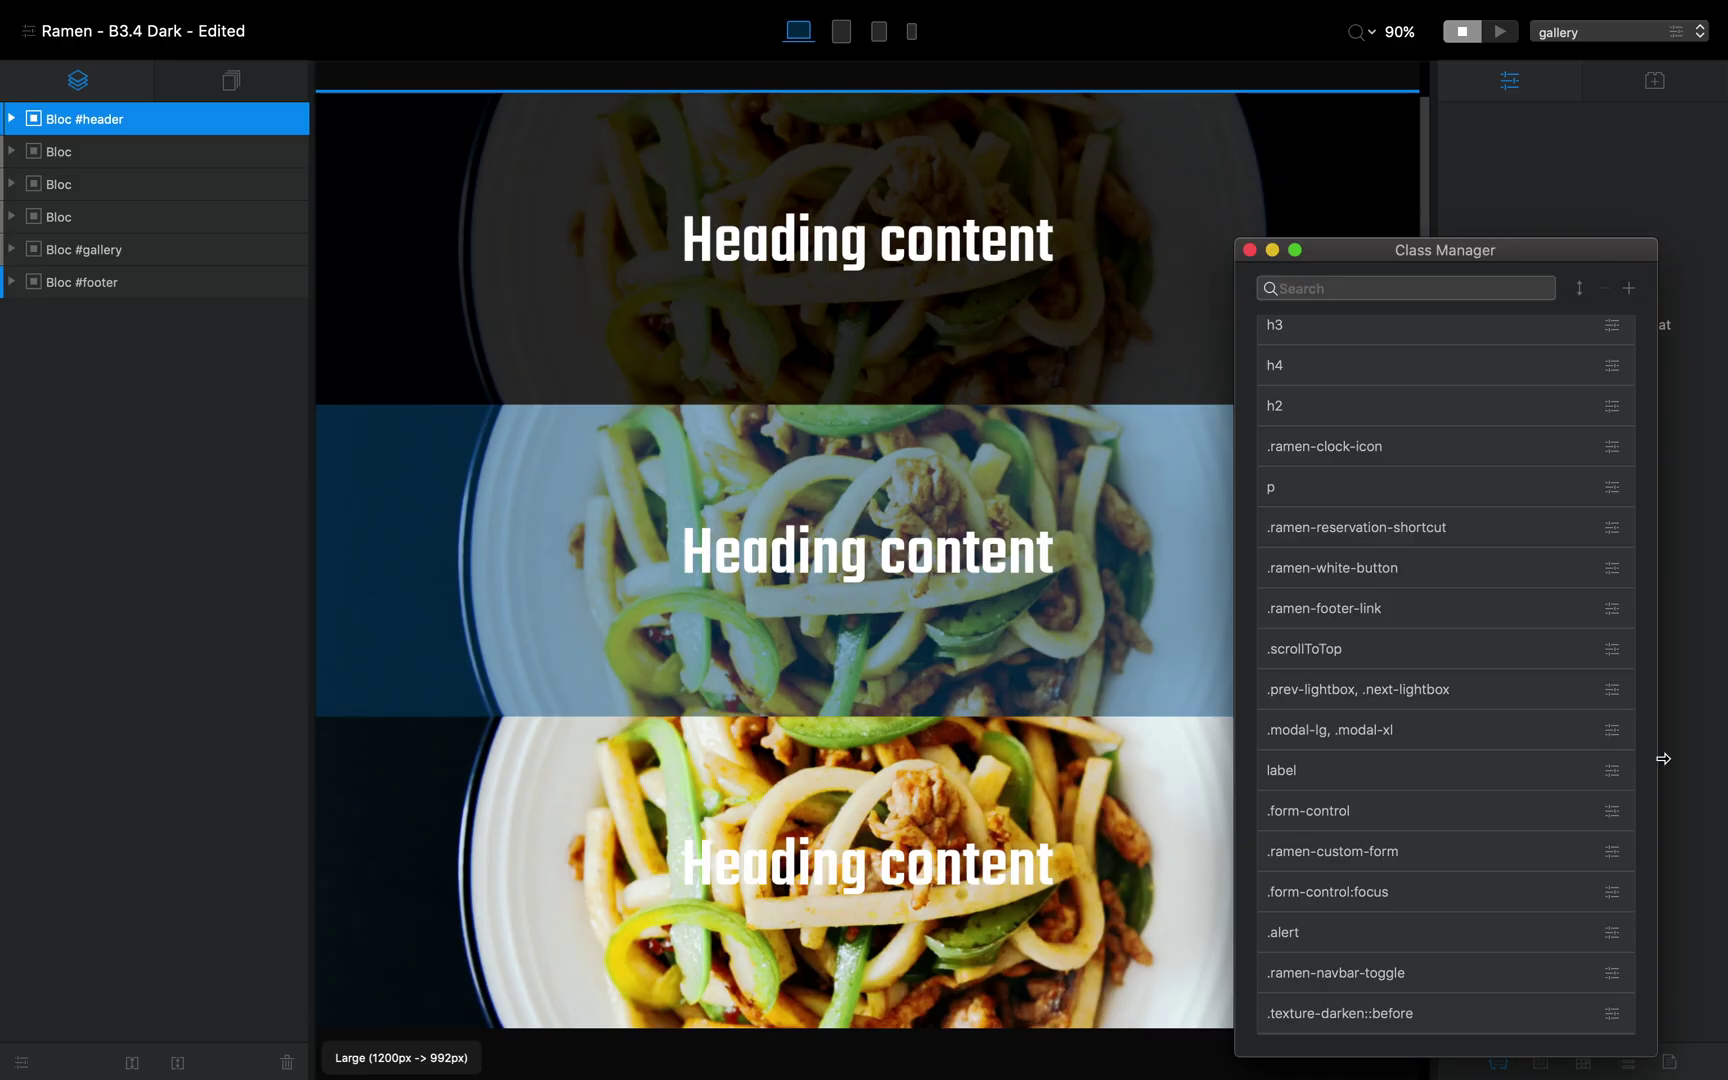
Give texture-darken-strong::before a Maraschino red background at about 63% opacity
{"action": "double_click", "coordinate": [1418, 1015]}
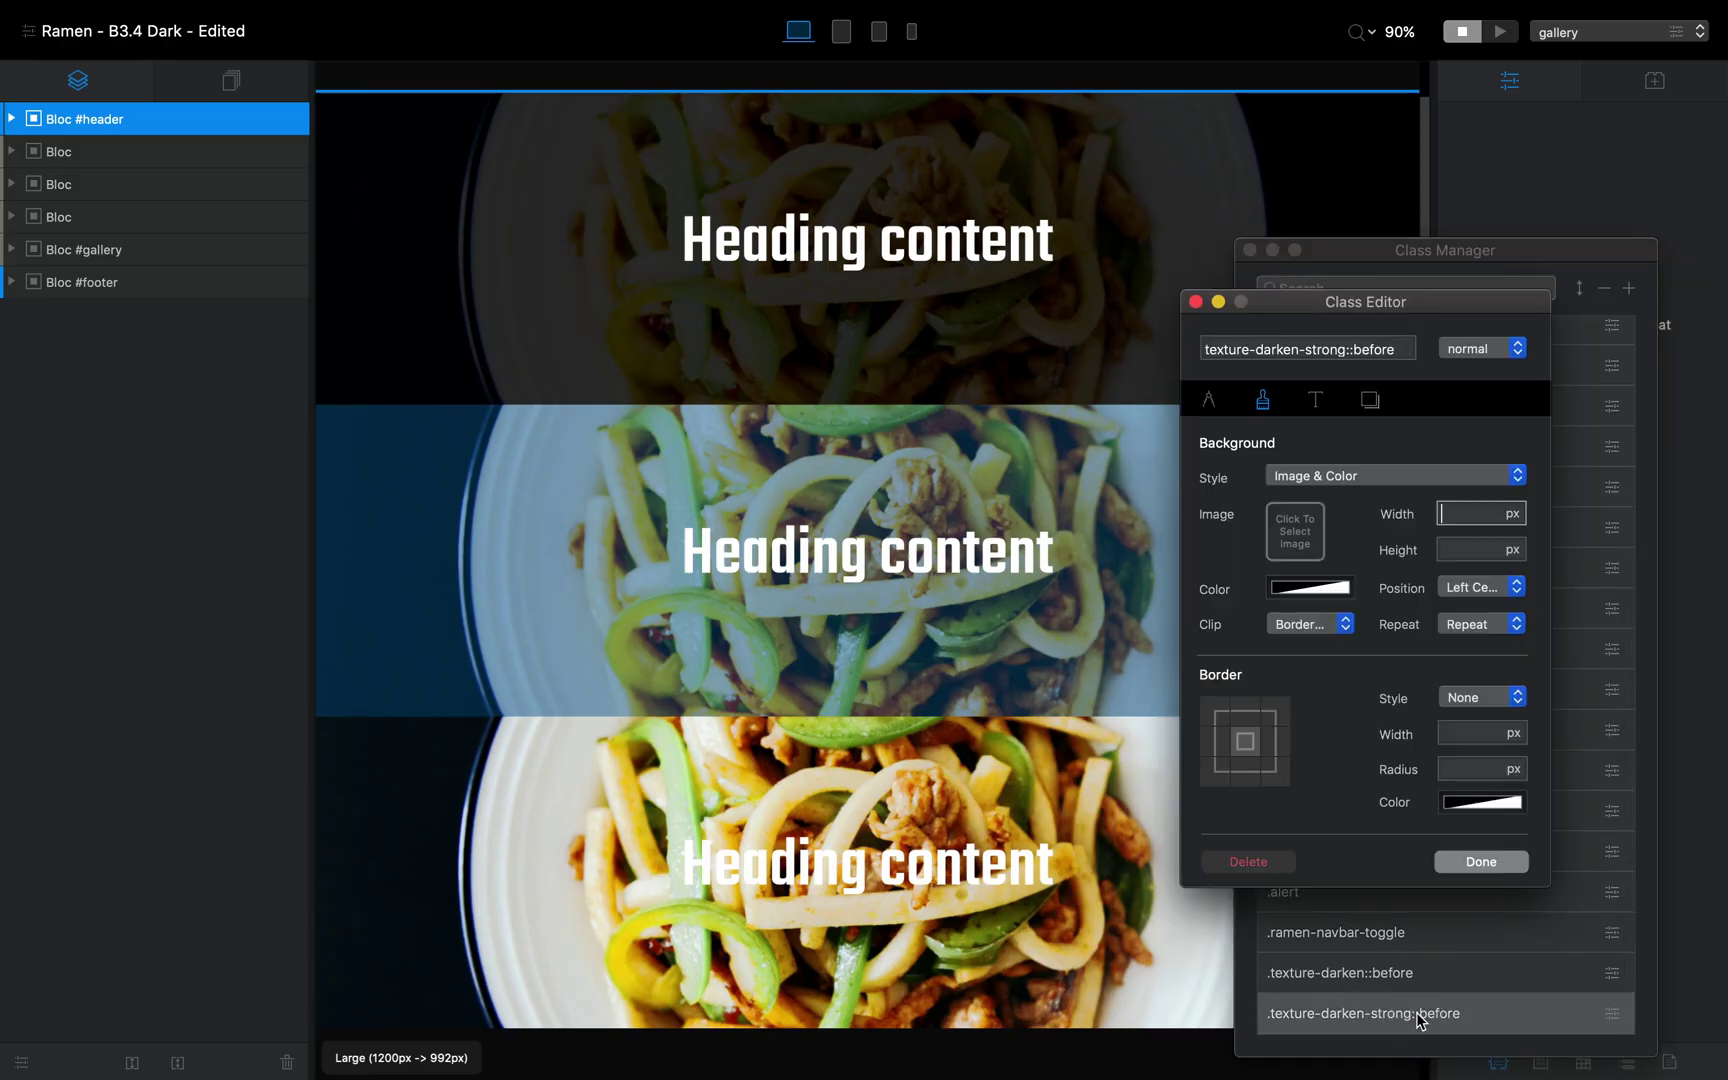
{"action": "left_click", "coordinate": [1272, 250]}
{"action": "left_click_drag", "start_coordinate": [1280, 301], "coordinate": [1422, 336]}
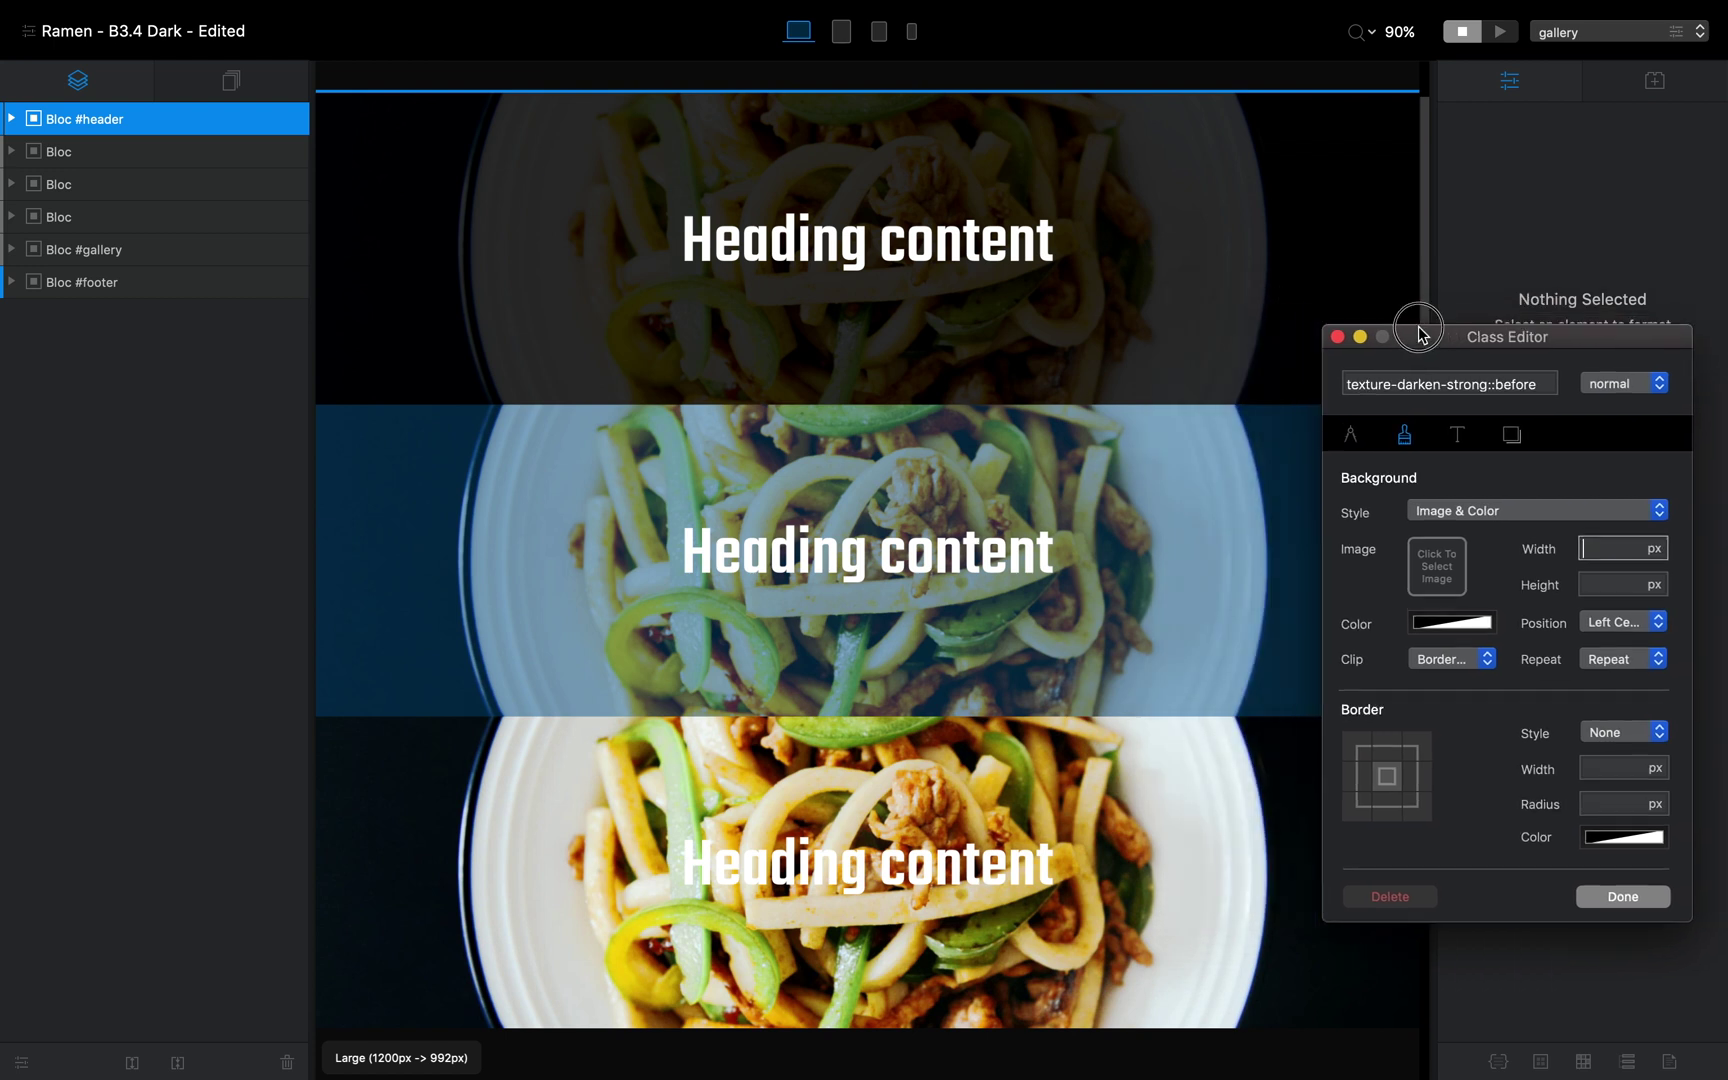
{"action": "left_click", "coordinate": [1451, 622]}
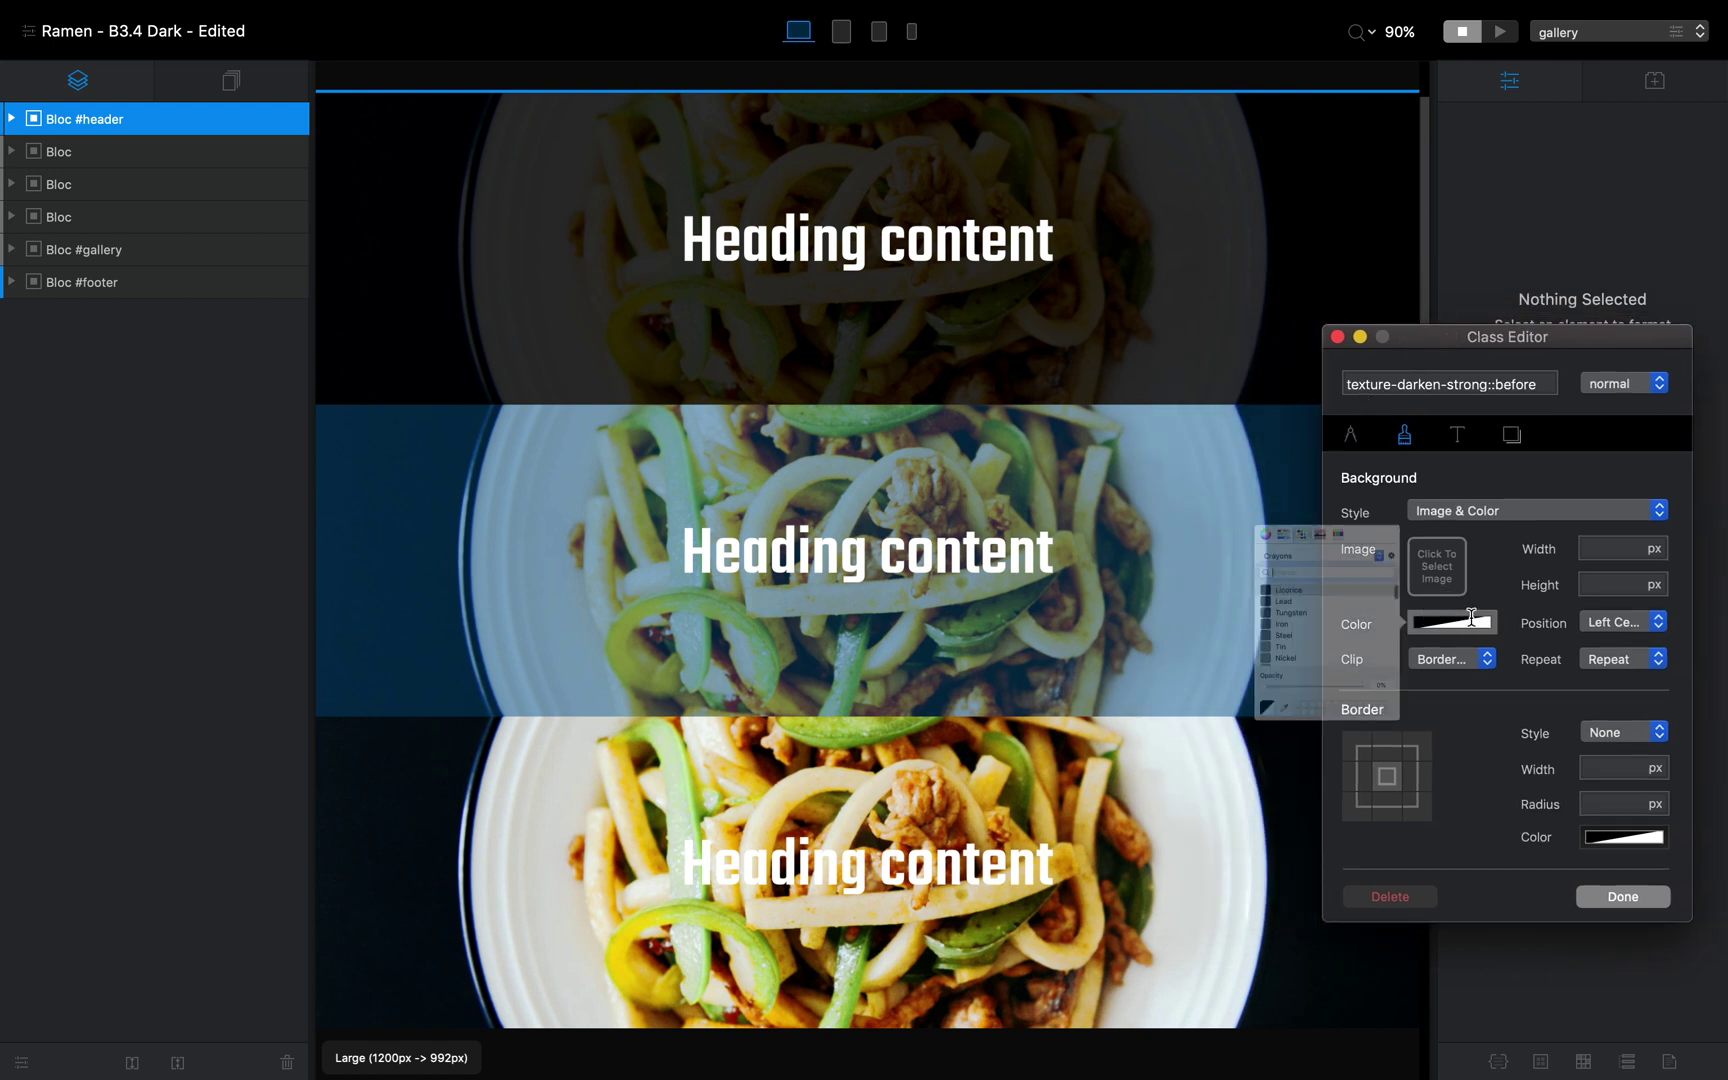
{"action": "scroll", "coordinate": [1291, 597], "scroll_direction": "down", "scroll_amount": 15}
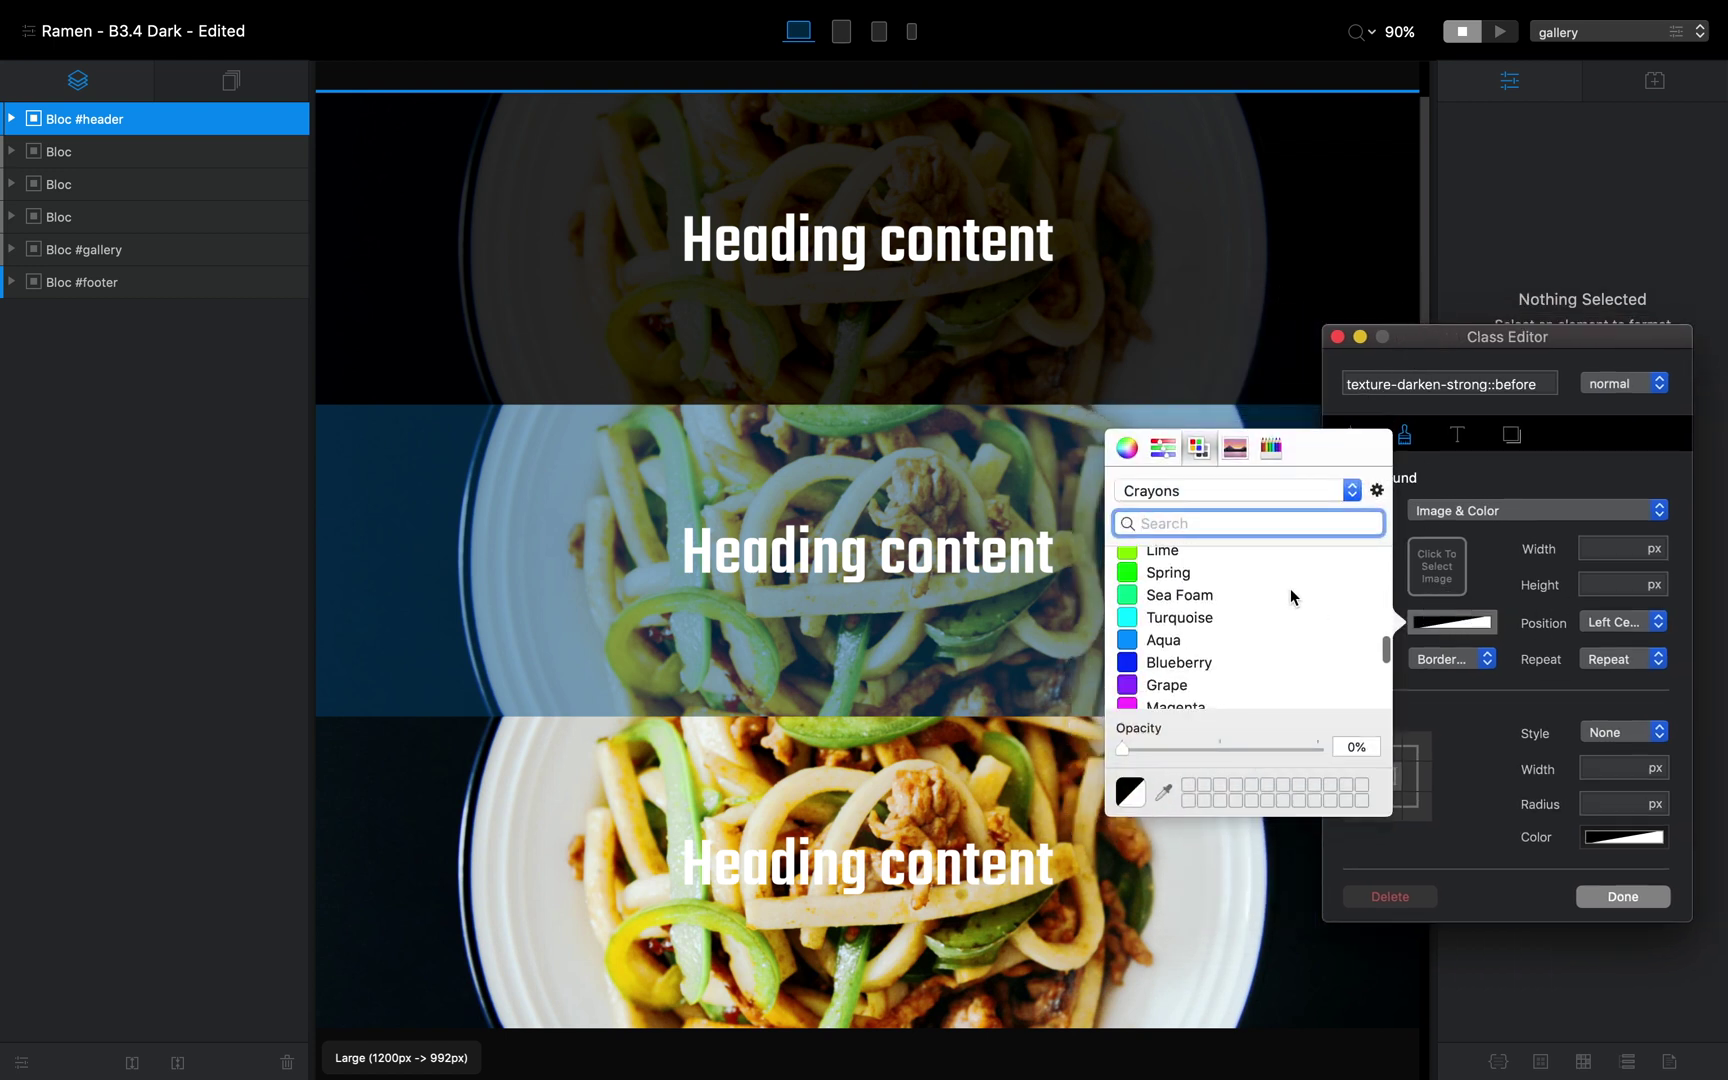
{"action": "scroll", "coordinate": [1291, 597], "scroll_direction": "down", "scroll_amount": 10}
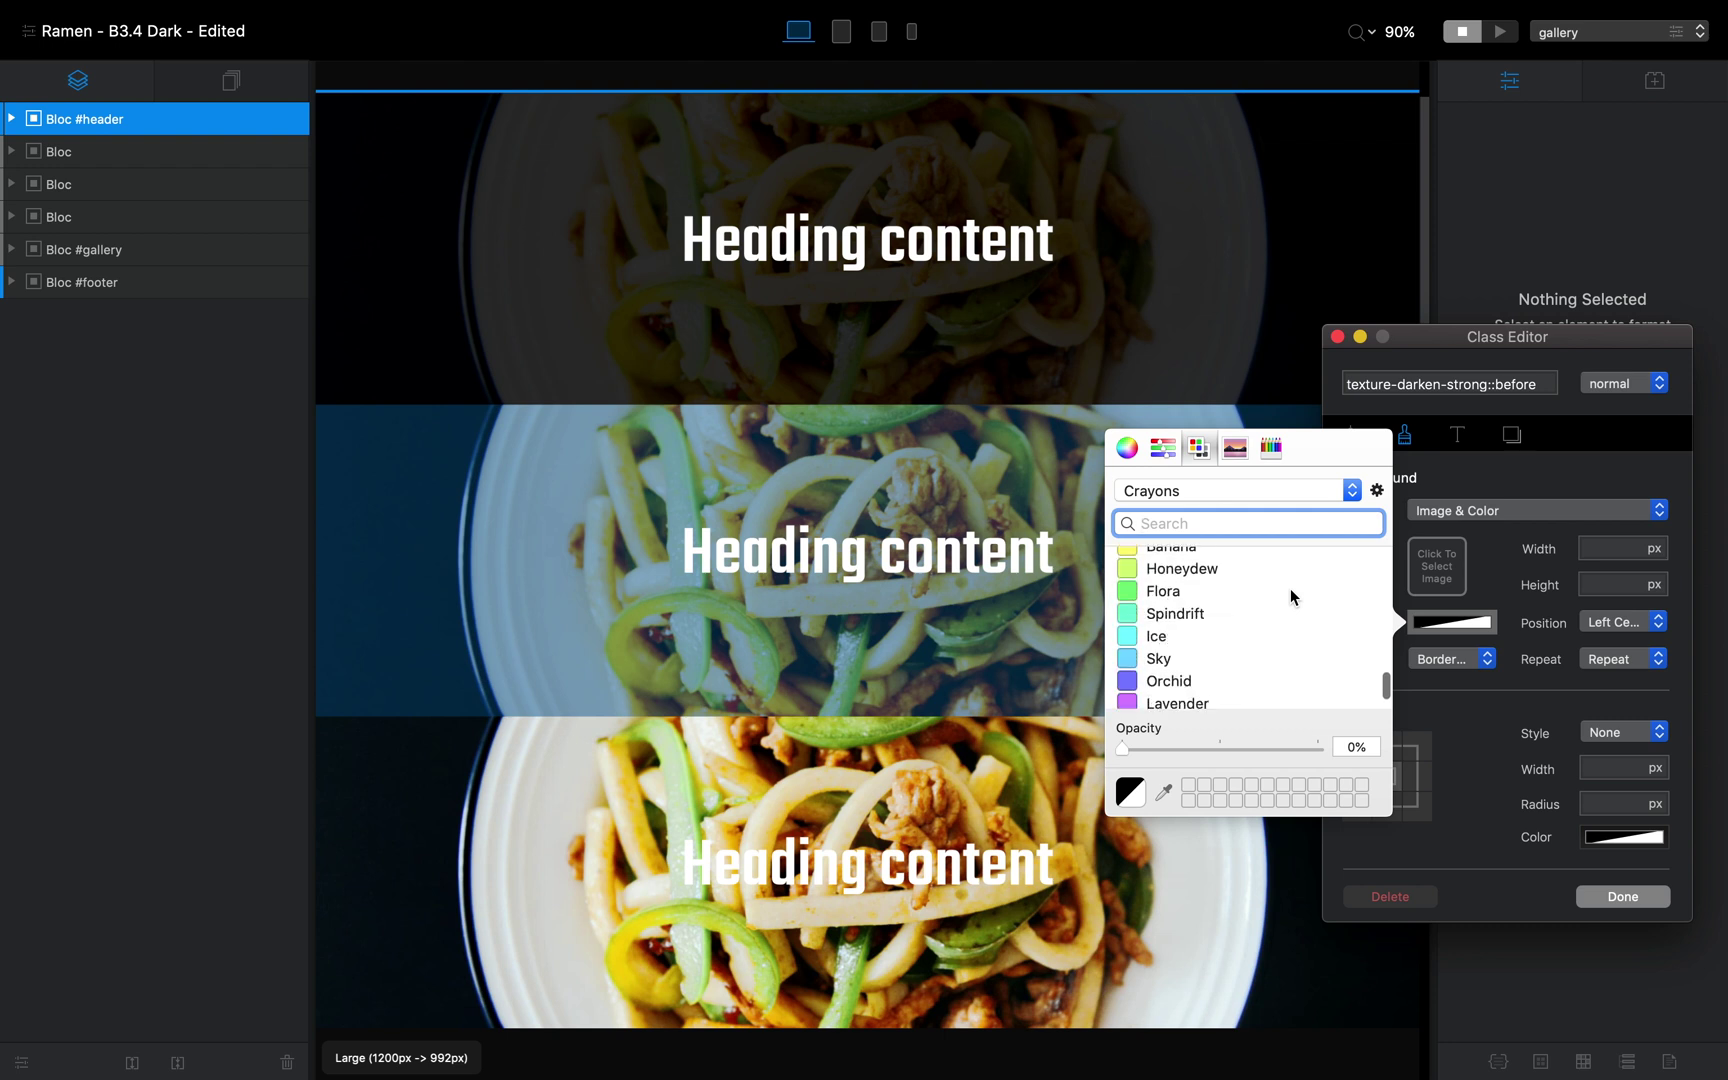
{"action": "scroll", "coordinate": [1291, 592], "scroll_direction": "down", "scroll_amount": 12}
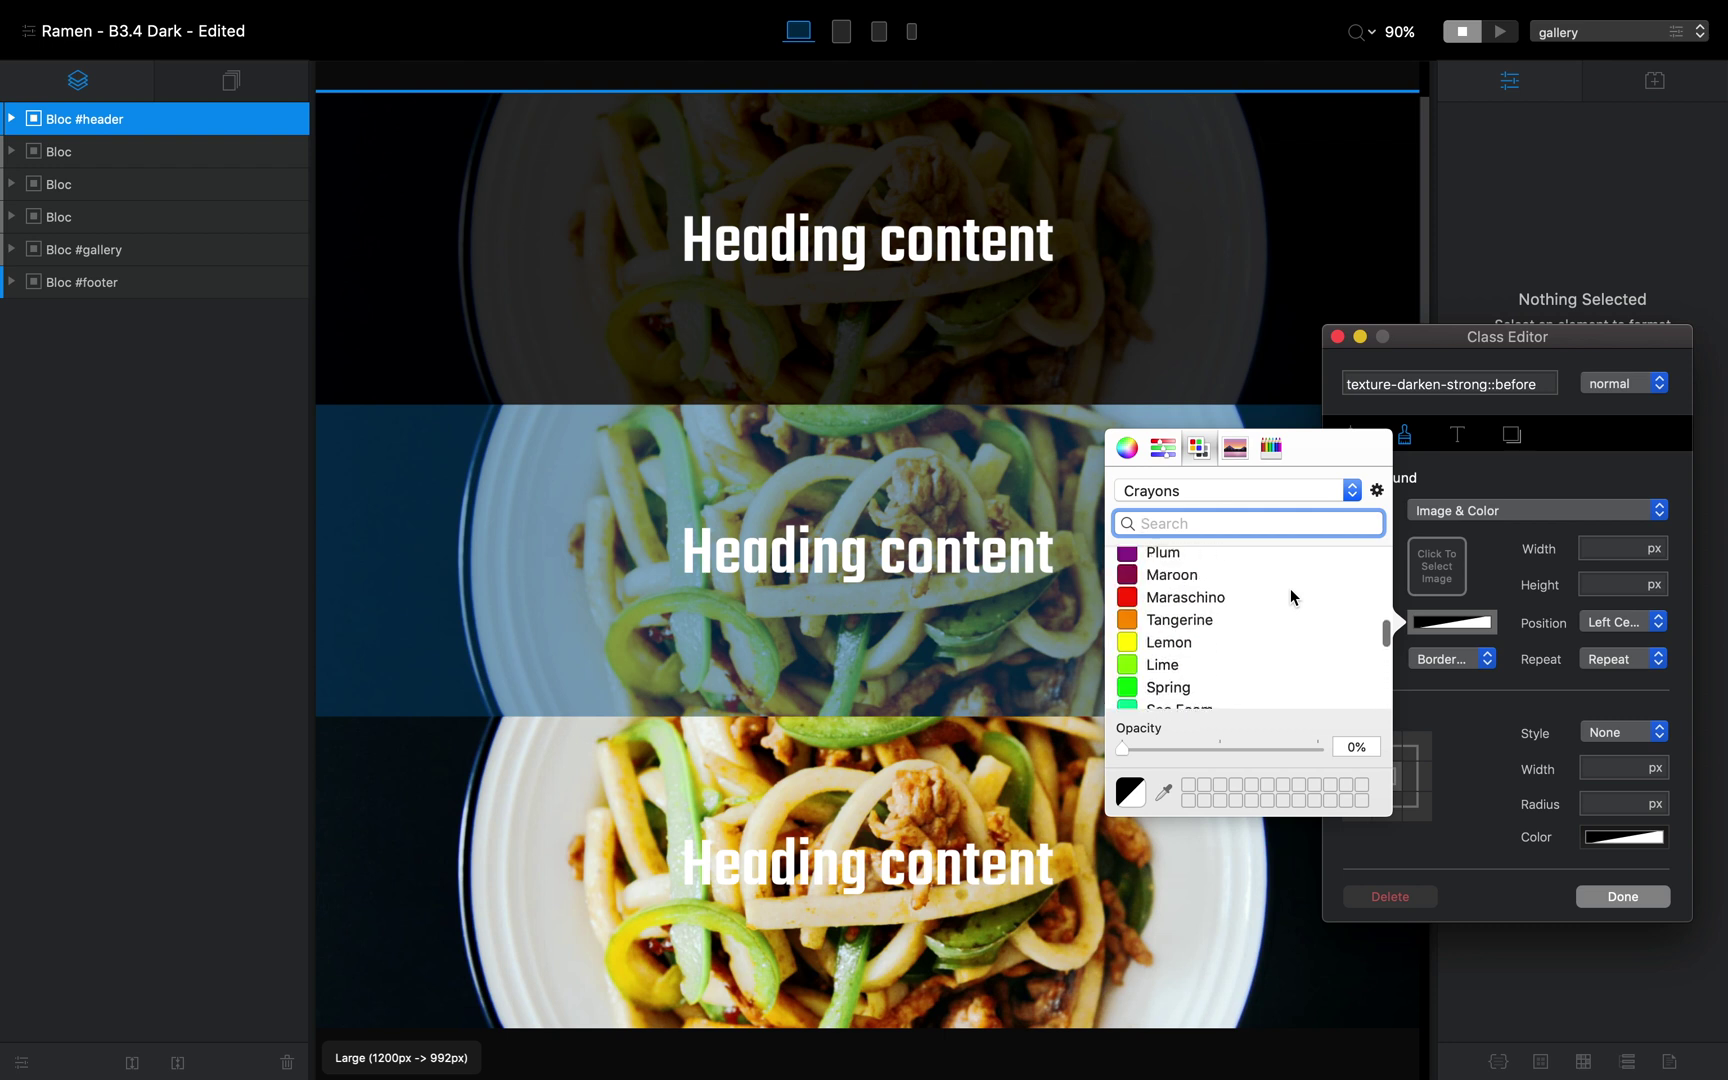
{"action": "left_click", "coordinate": [1228, 614]}
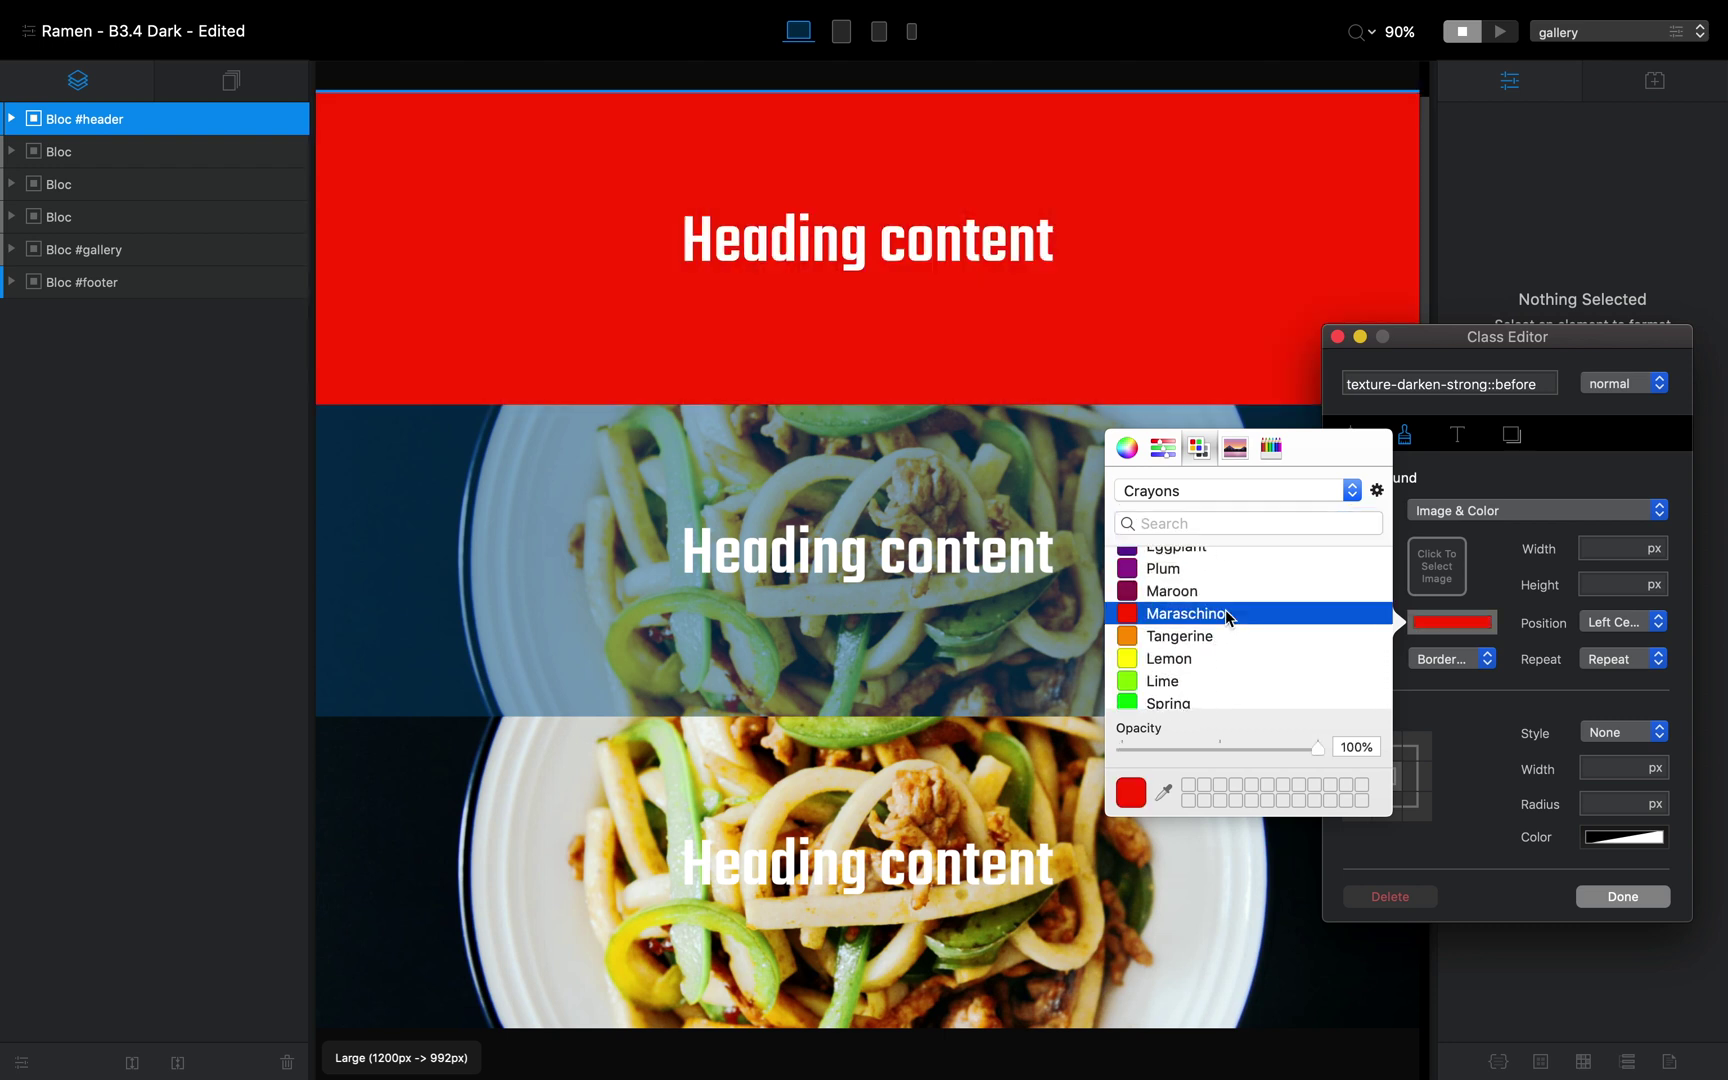
{"action": "left_click_drag", "start_coordinate": [1317, 749], "coordinate": [1247, 757]}
{"action": "left_click", "coordinate": [1625, 897]}
{"action": "scroll", "coordinate": [979, 435], "scroll_direction": "up", "scroll_amount": 3}
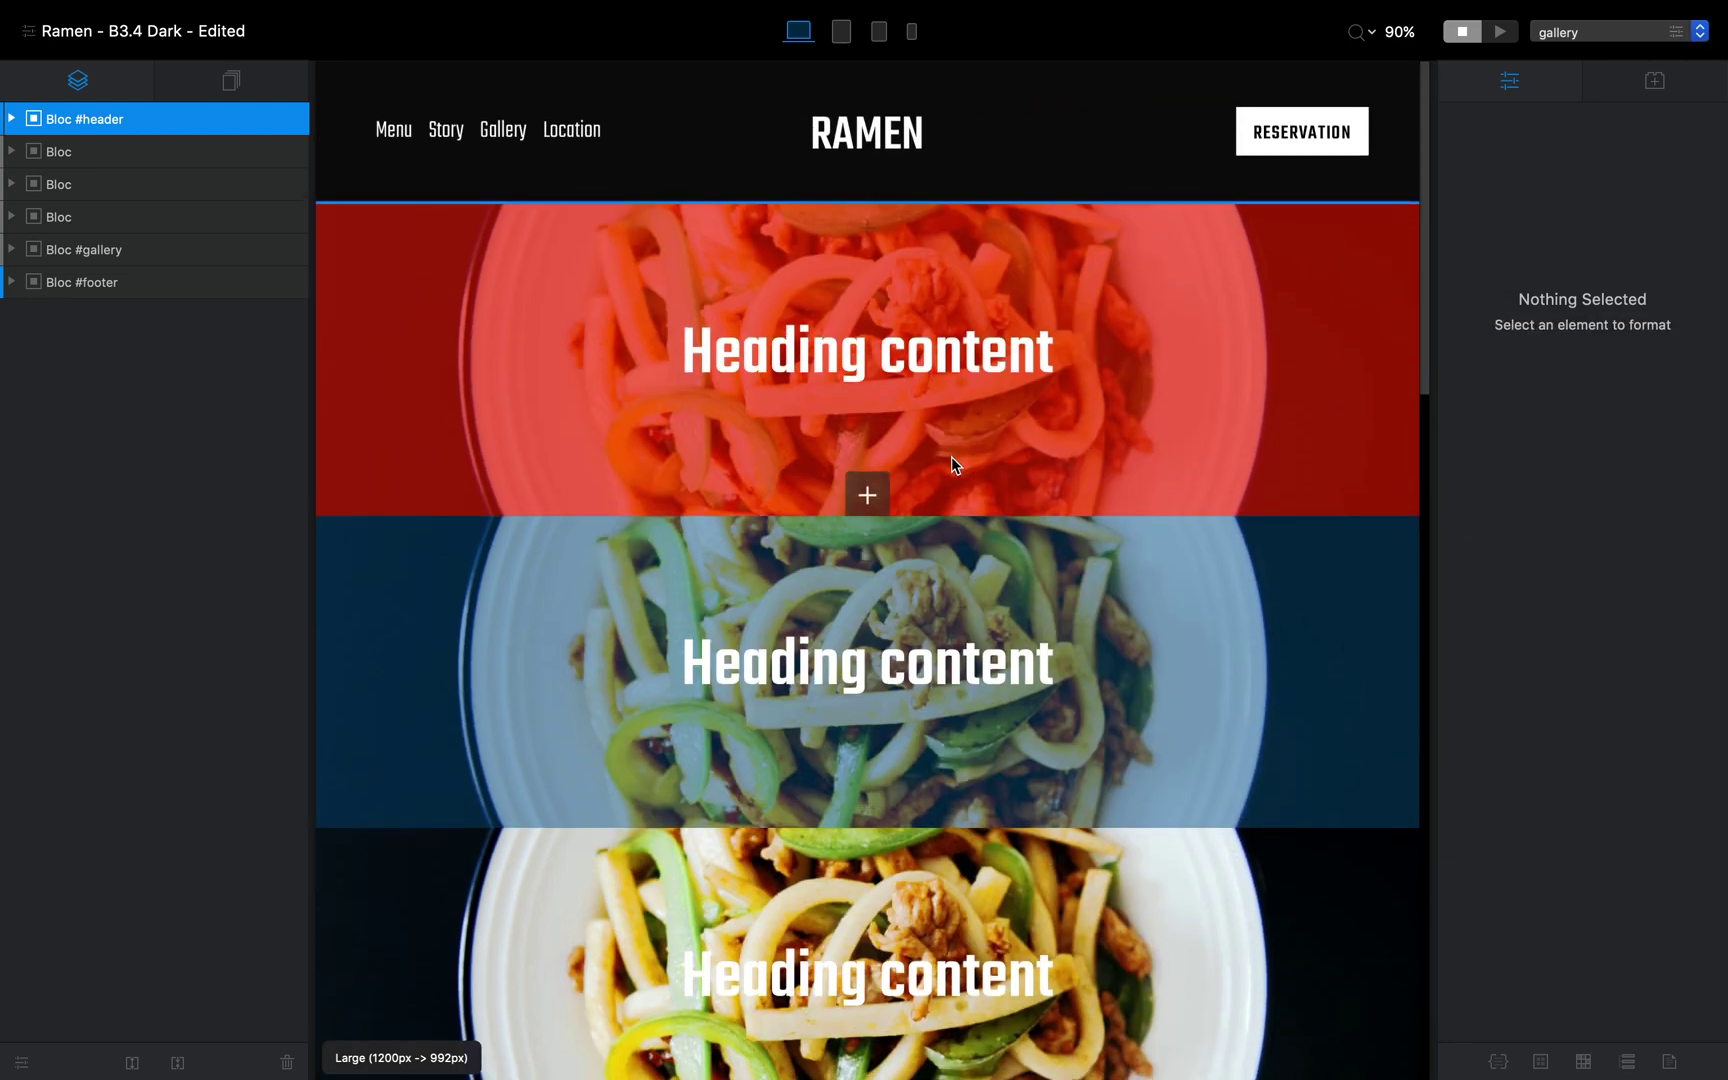
Try Darken Strong and Darken on the location bloc, reset it to None, then jump to reservation
{"action": "left_click", "coordinate": [1568, 34]}
{"action": "left_click", "coordinate": [1583, 58]}
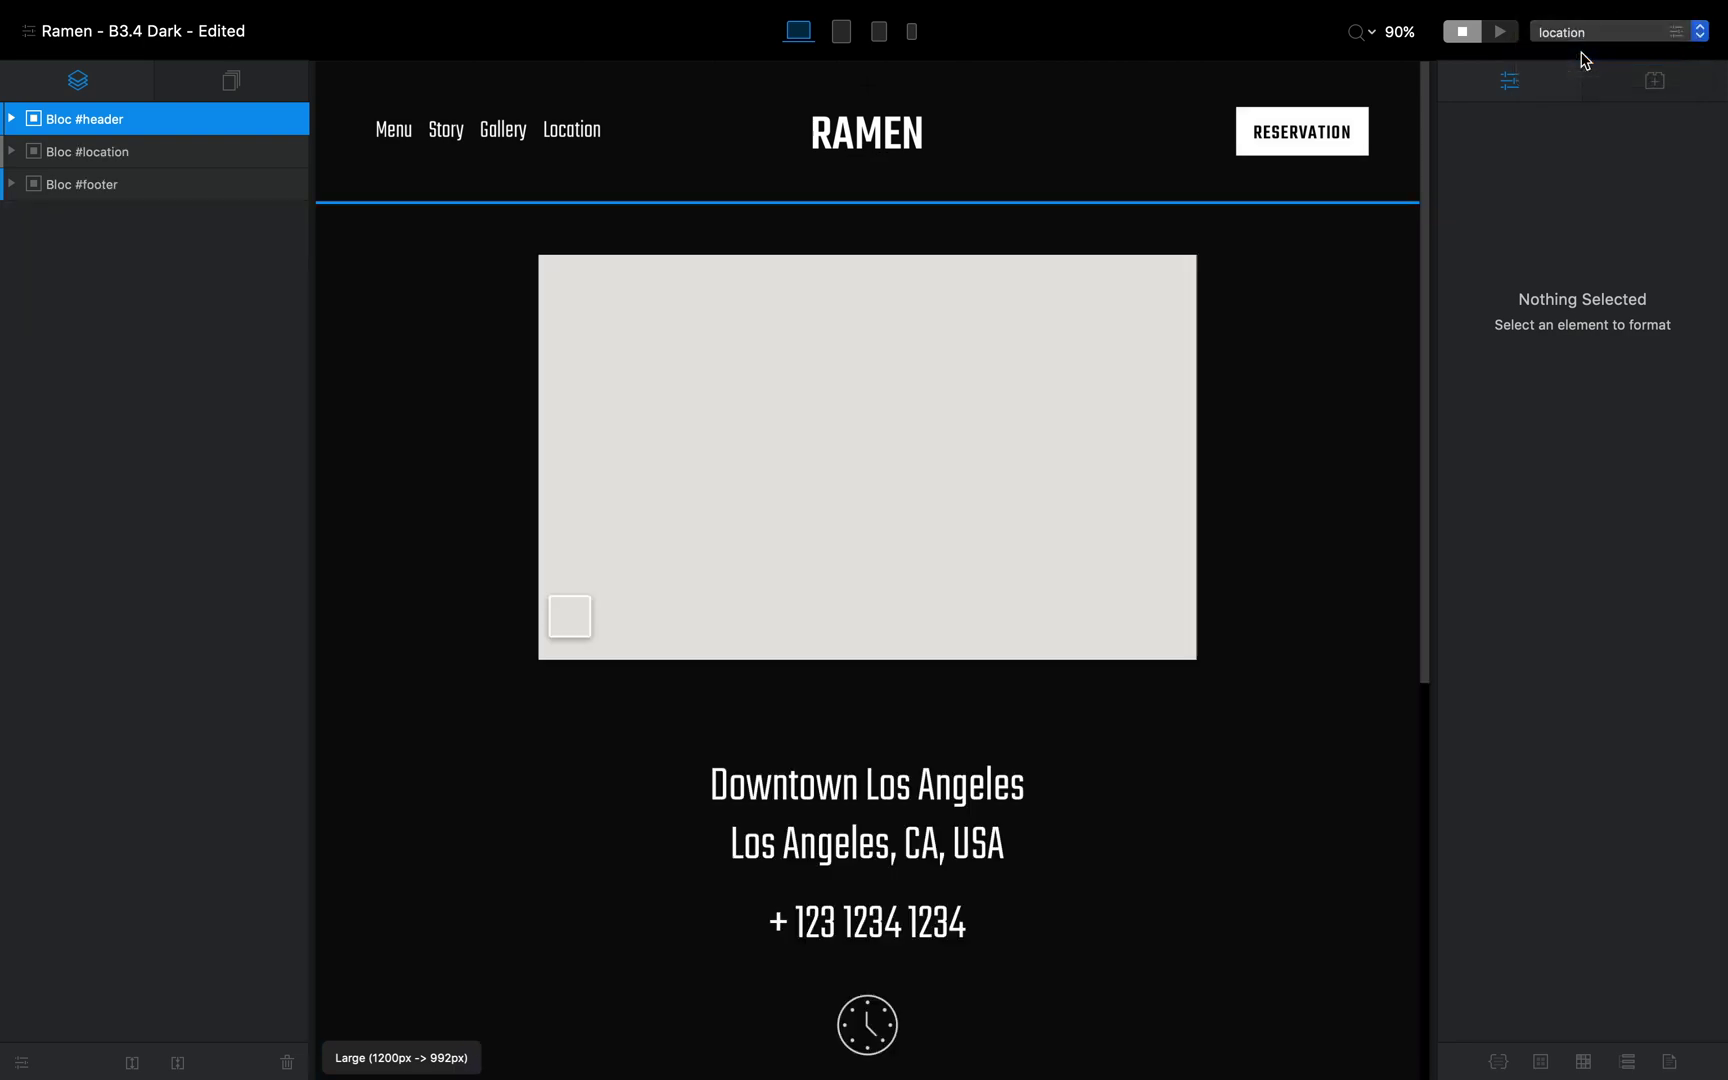
{"action": "left_click", "coordinate": [1372, 240]}
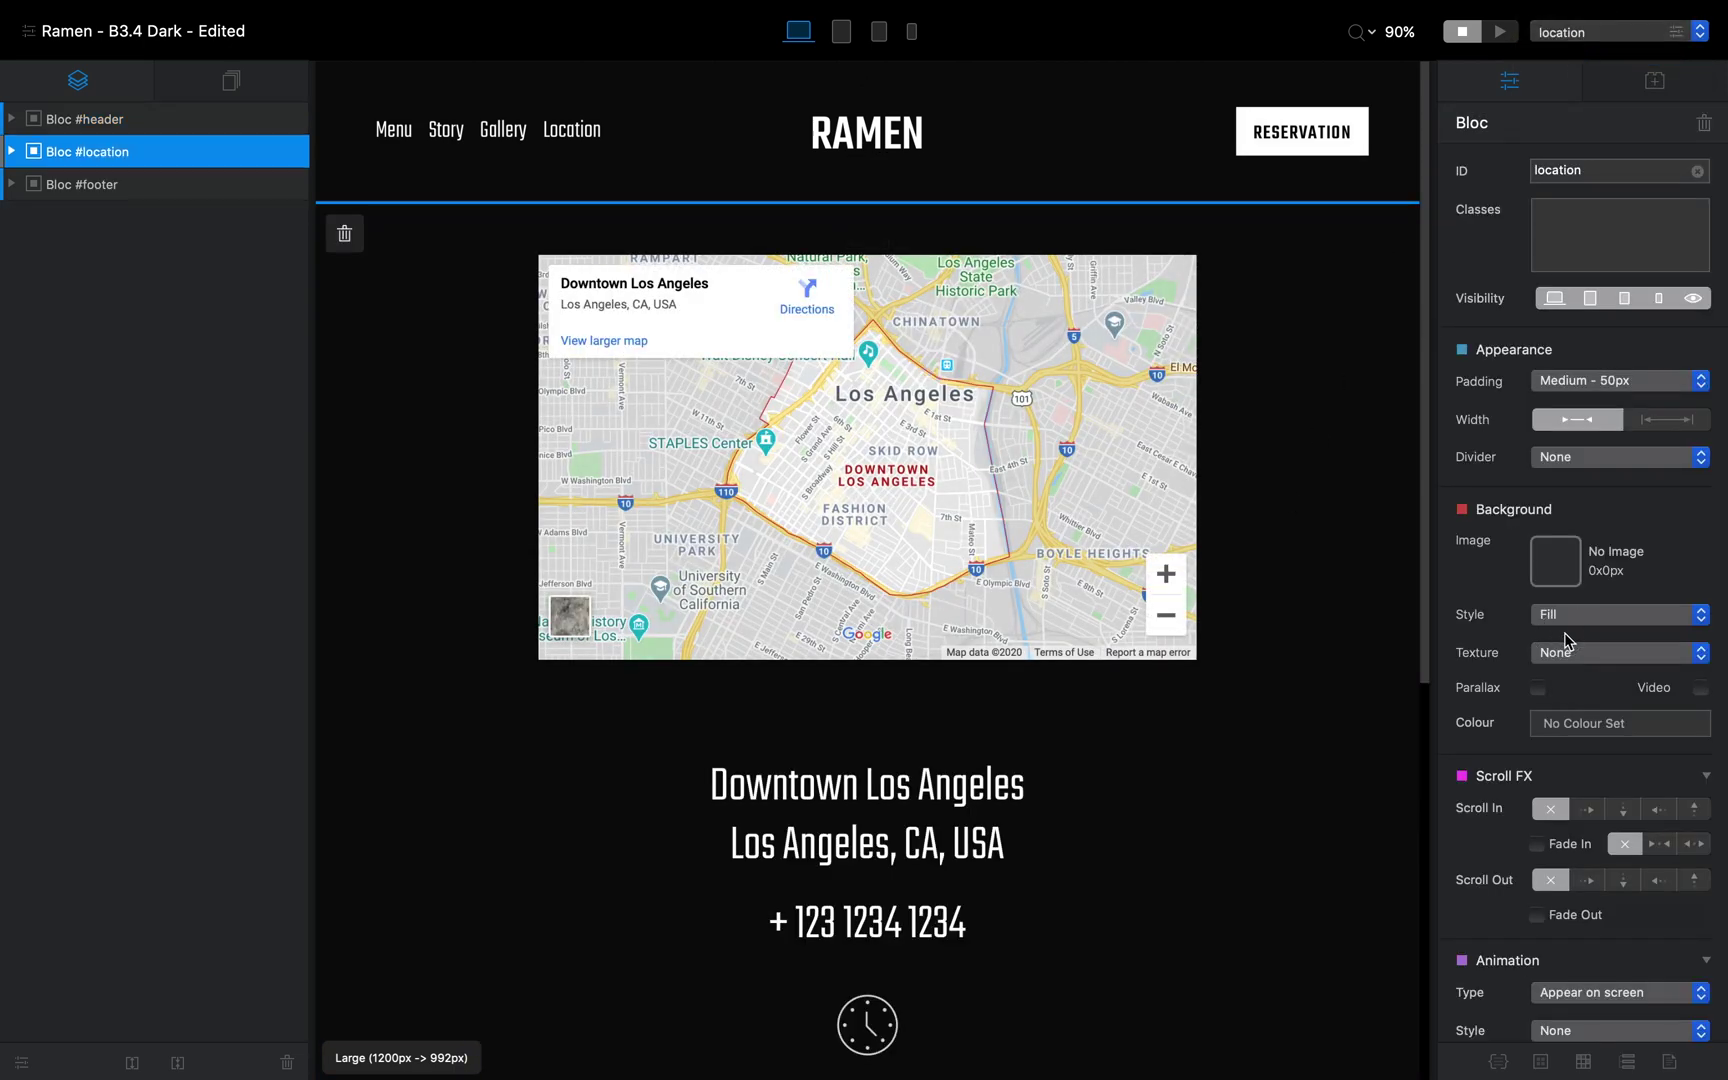
{"action": "left_click", "coordinate": [1570, 652]}
{"action": "left_click", "coordinate": [1645, 872]}
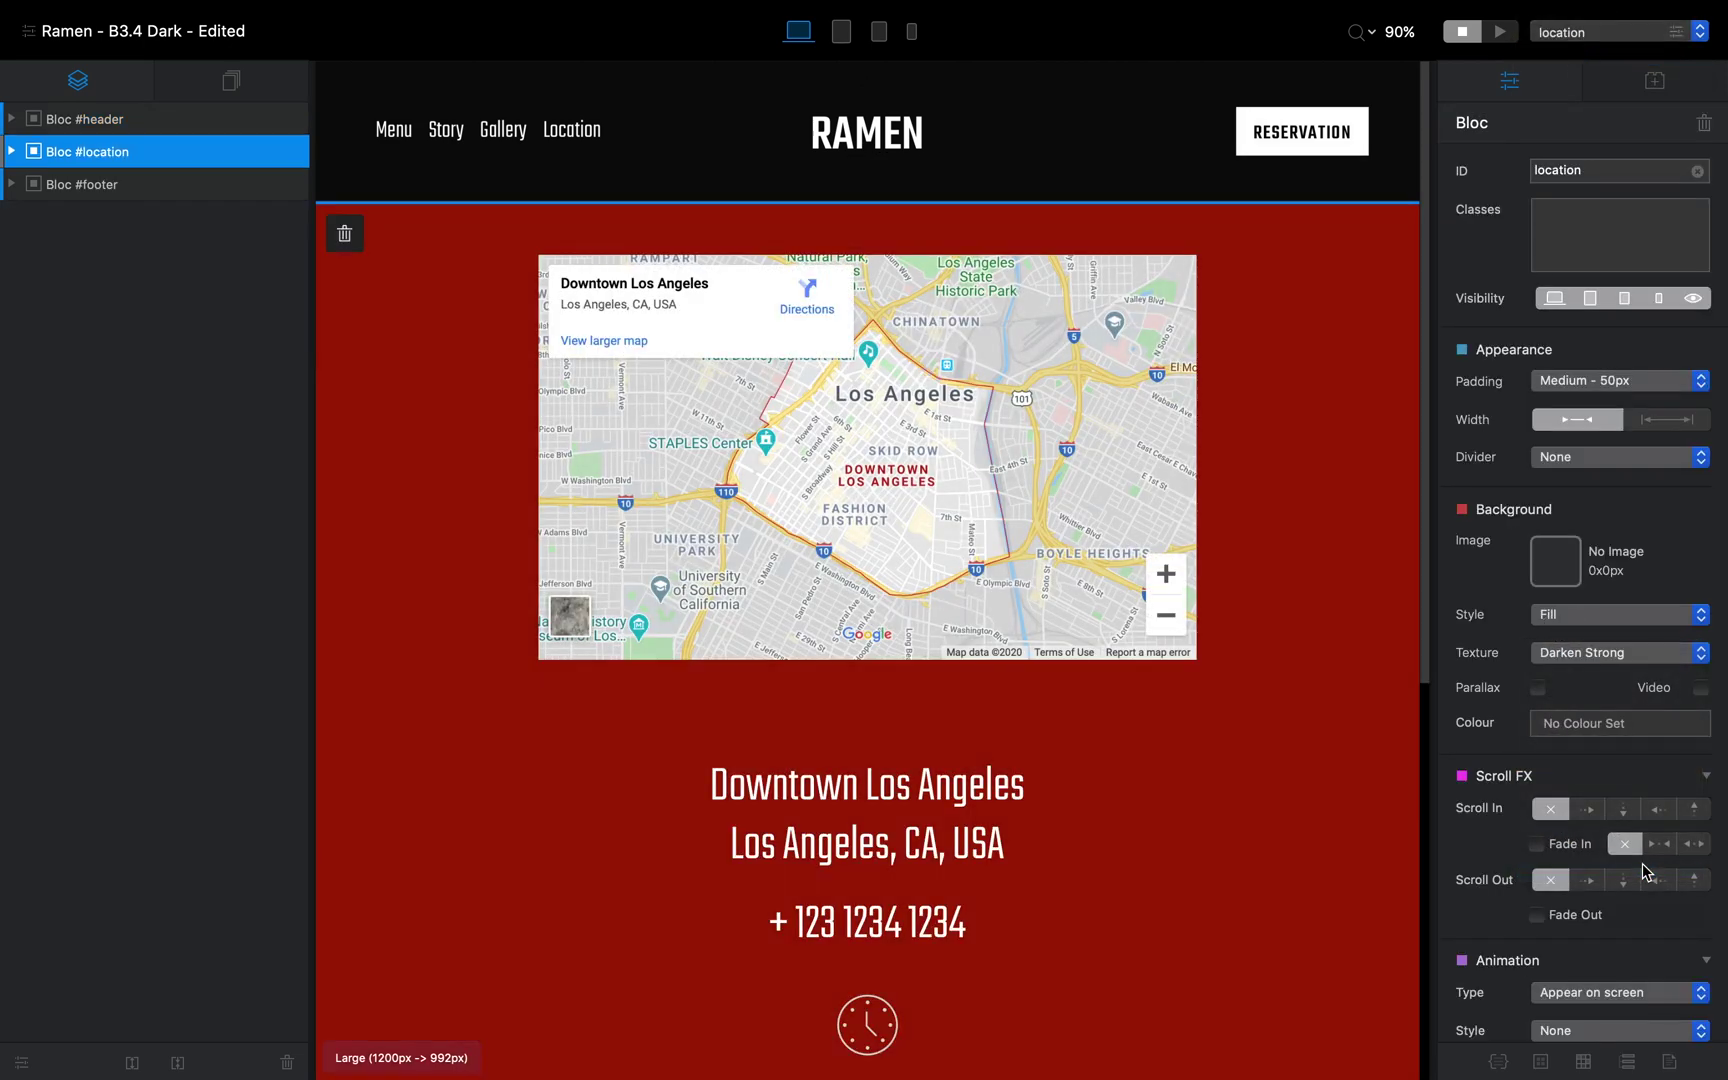
{"action": "left_click", "coordinate": [1622, 648]}
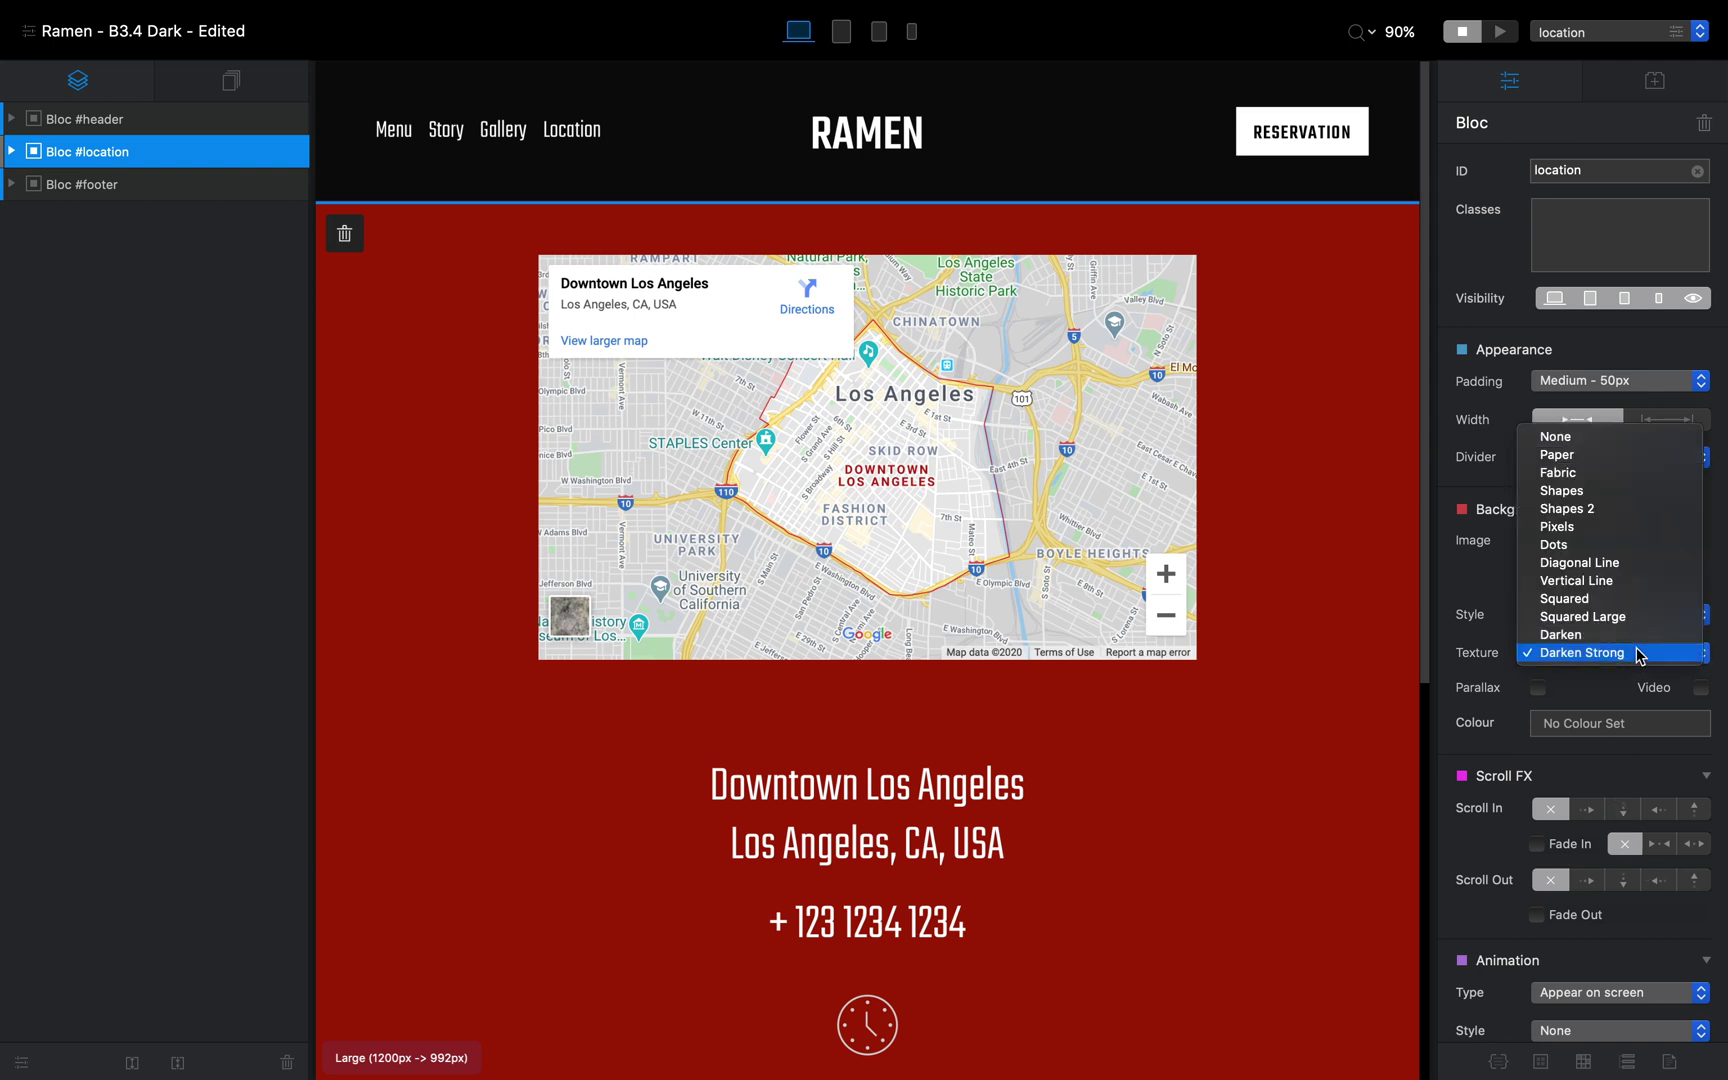
{"action": "left_click", "coordinate": [1640, 633]}
{"action": "left_click", "coordinate": [1640, 648]}
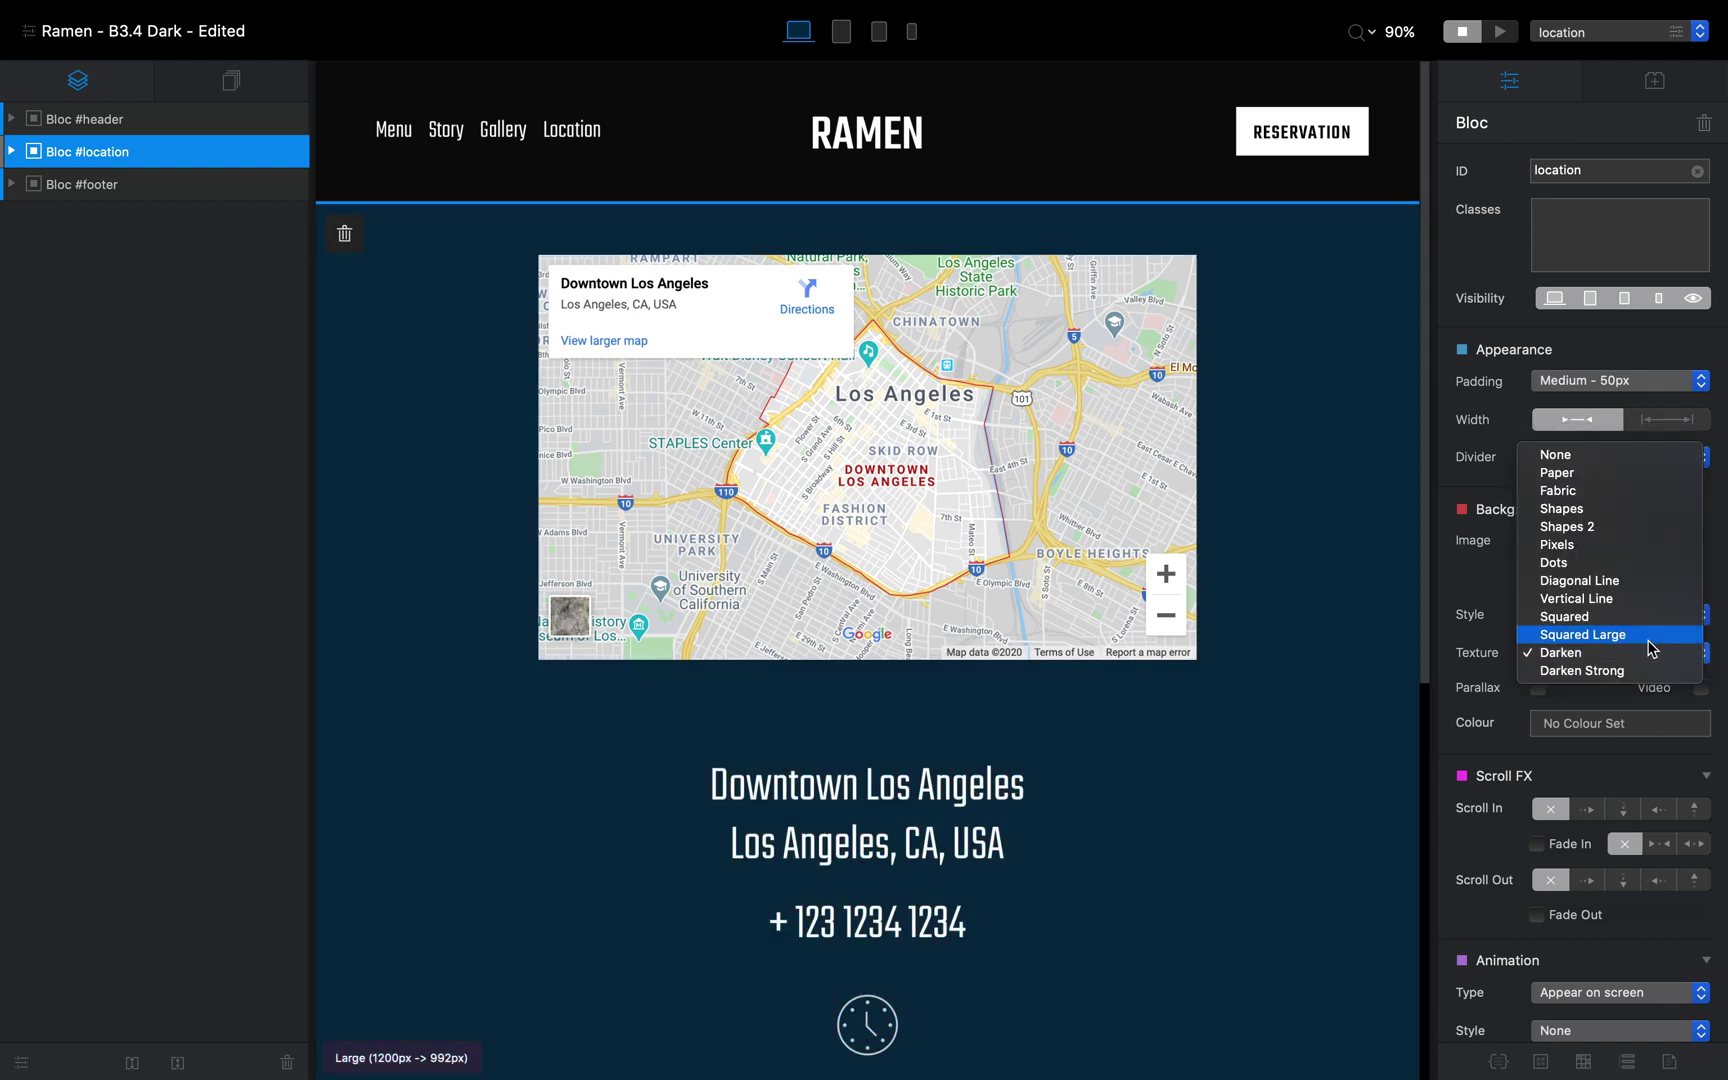
{"action": "left_click", "coordinate": [1662, 455]}
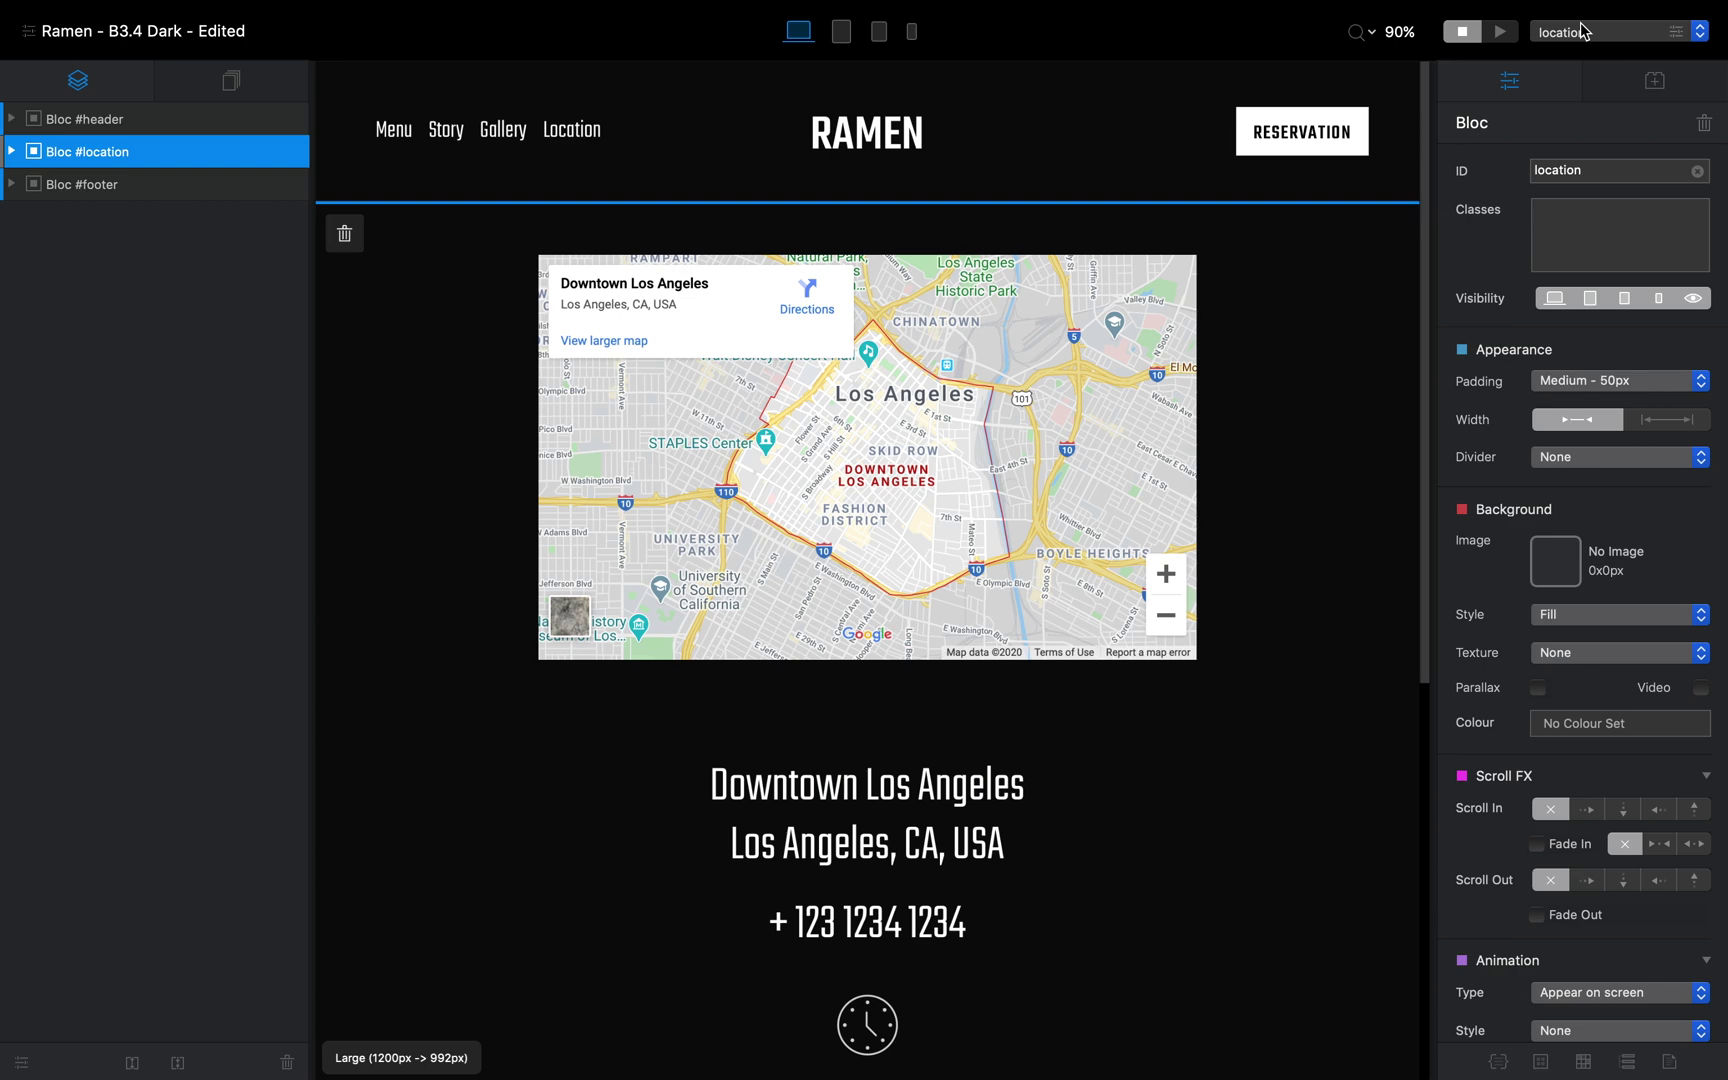
{"action": "left_click", "coordinate": [1583, 30]}
{"action": "left_click", "coordinate": [1592, 149]}
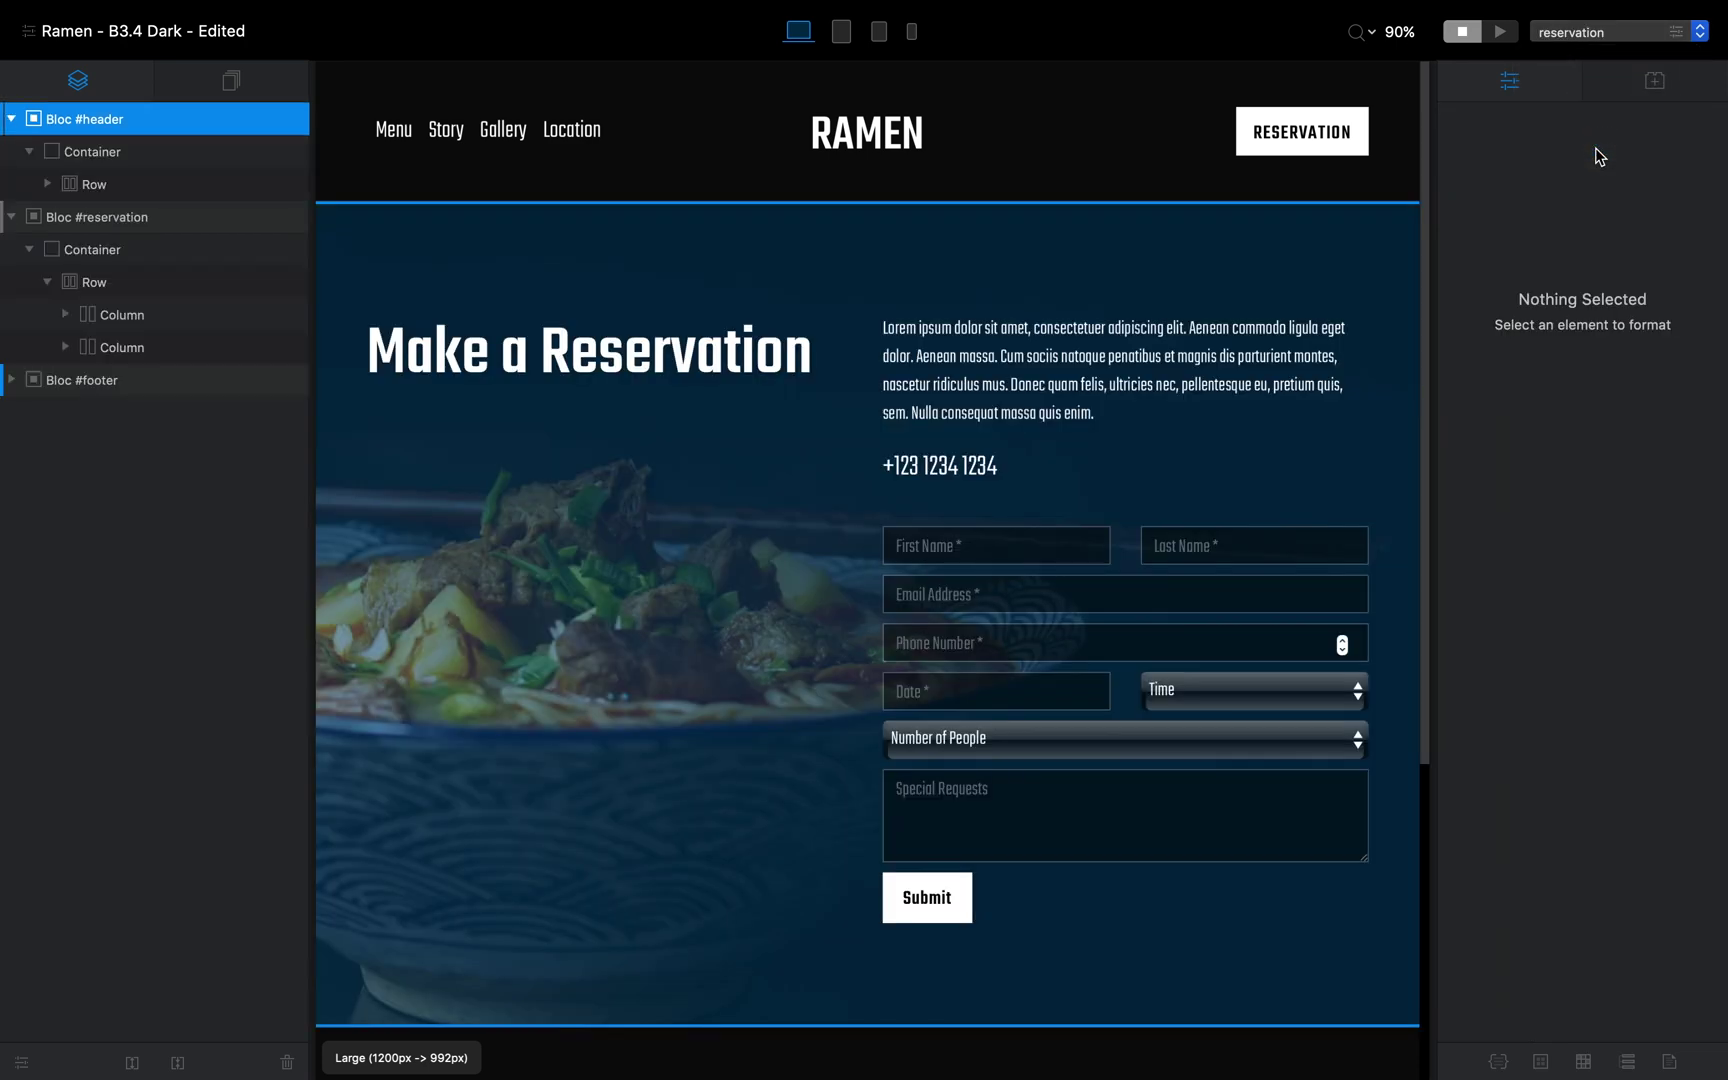
Apply the red-tinted Darken Strong texture to the reservation bloc and open the Class Manager
{"action": "left_click", "coordinate": [1250, 263]}
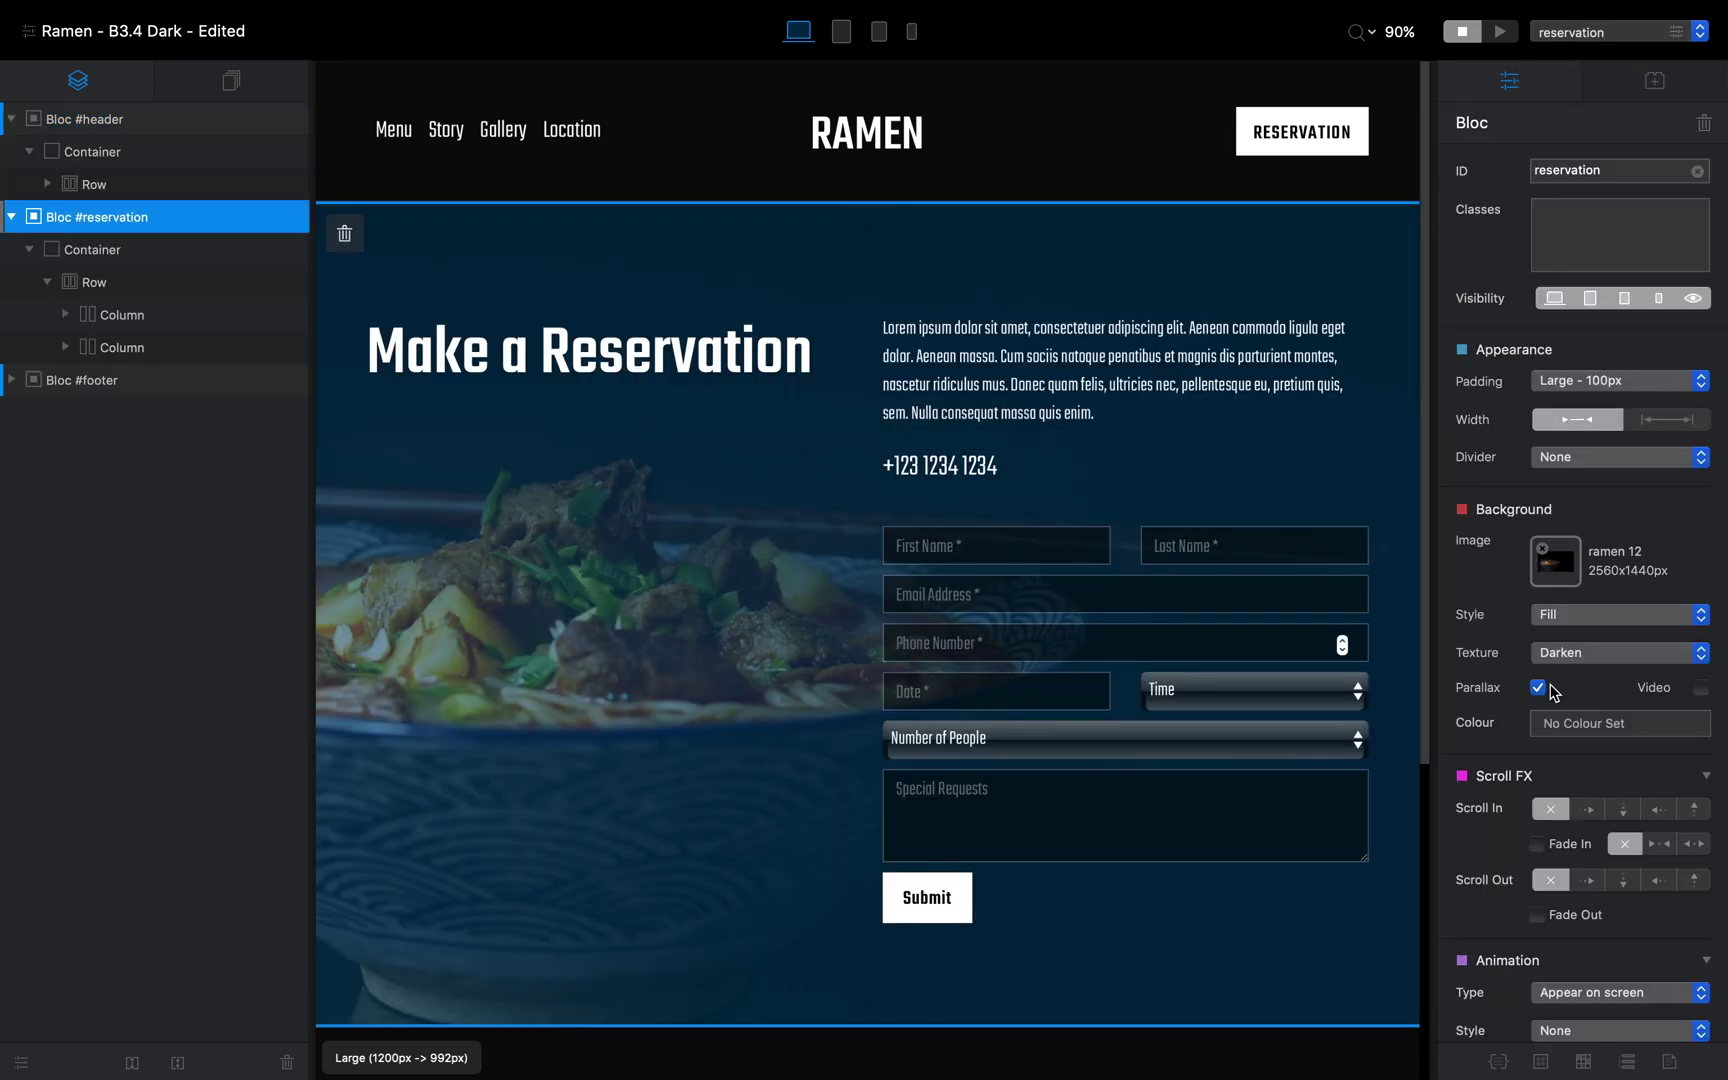
{"action": "left_click", "coordinate": [1605, 654]}
{"action": "left_click", "coordinate": [1621, 668]}
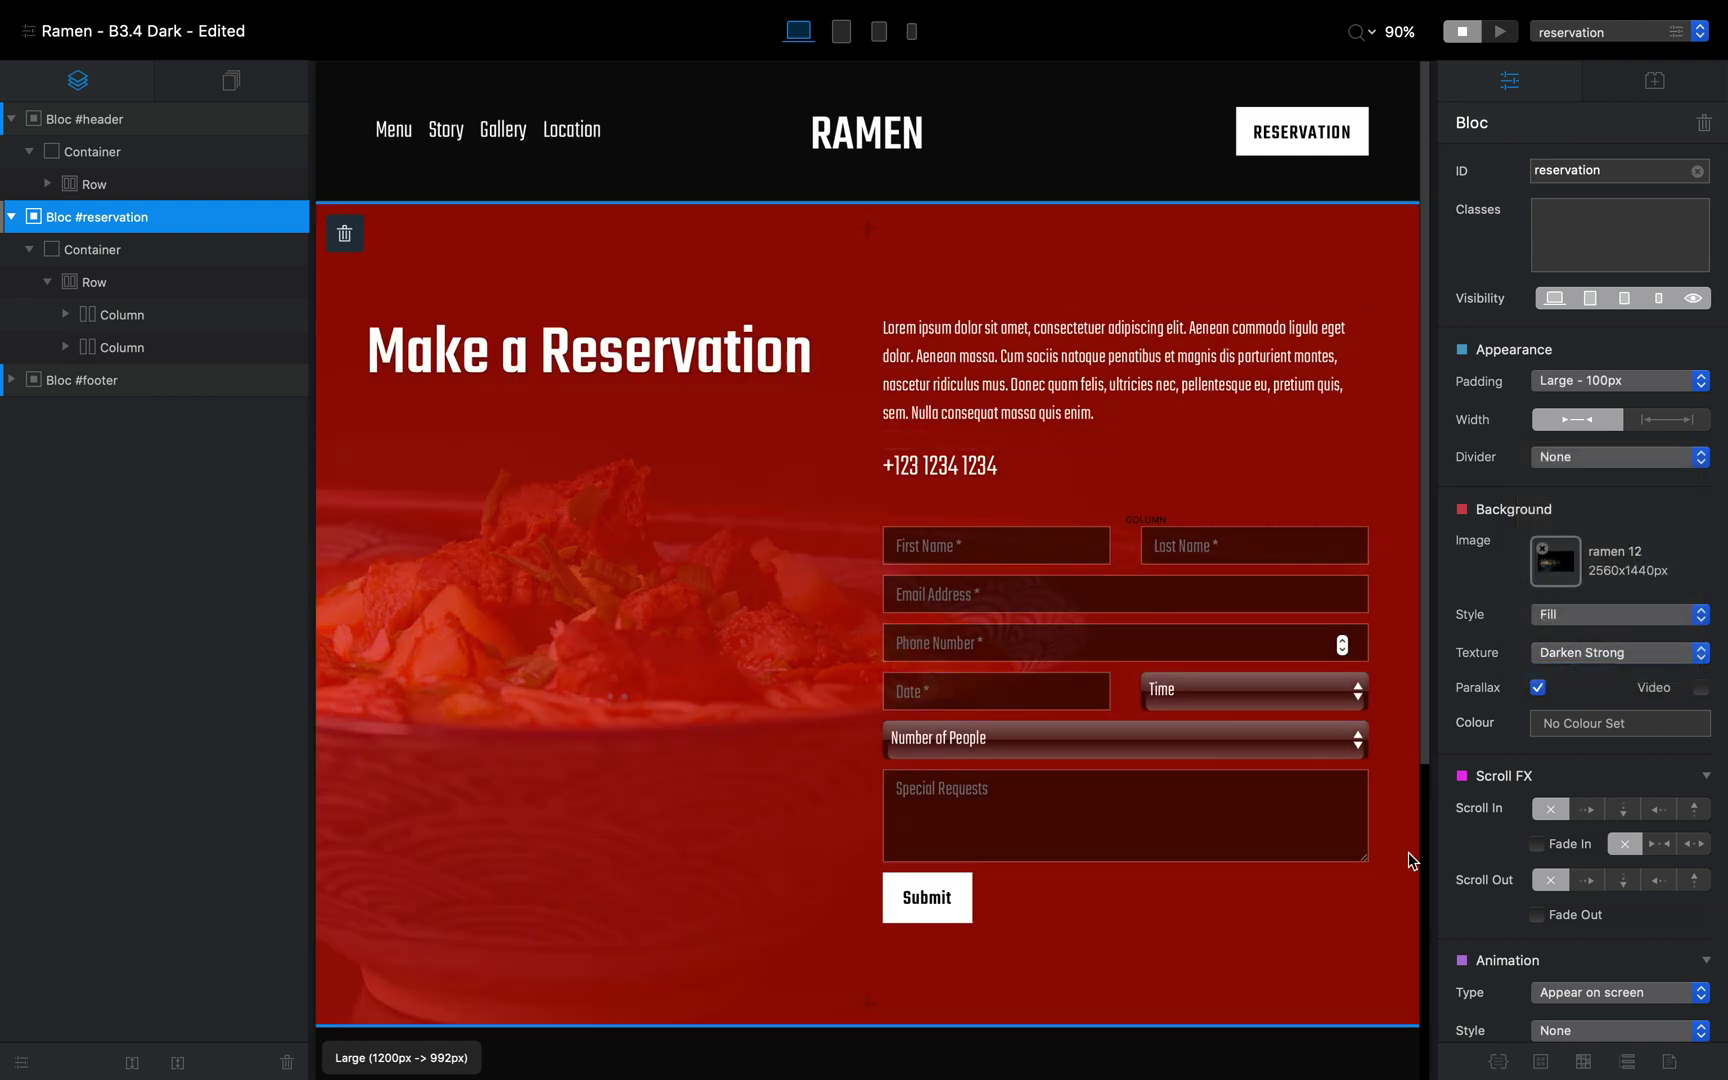
{"action": "left_click", "coordinate": [1498, 1061]}
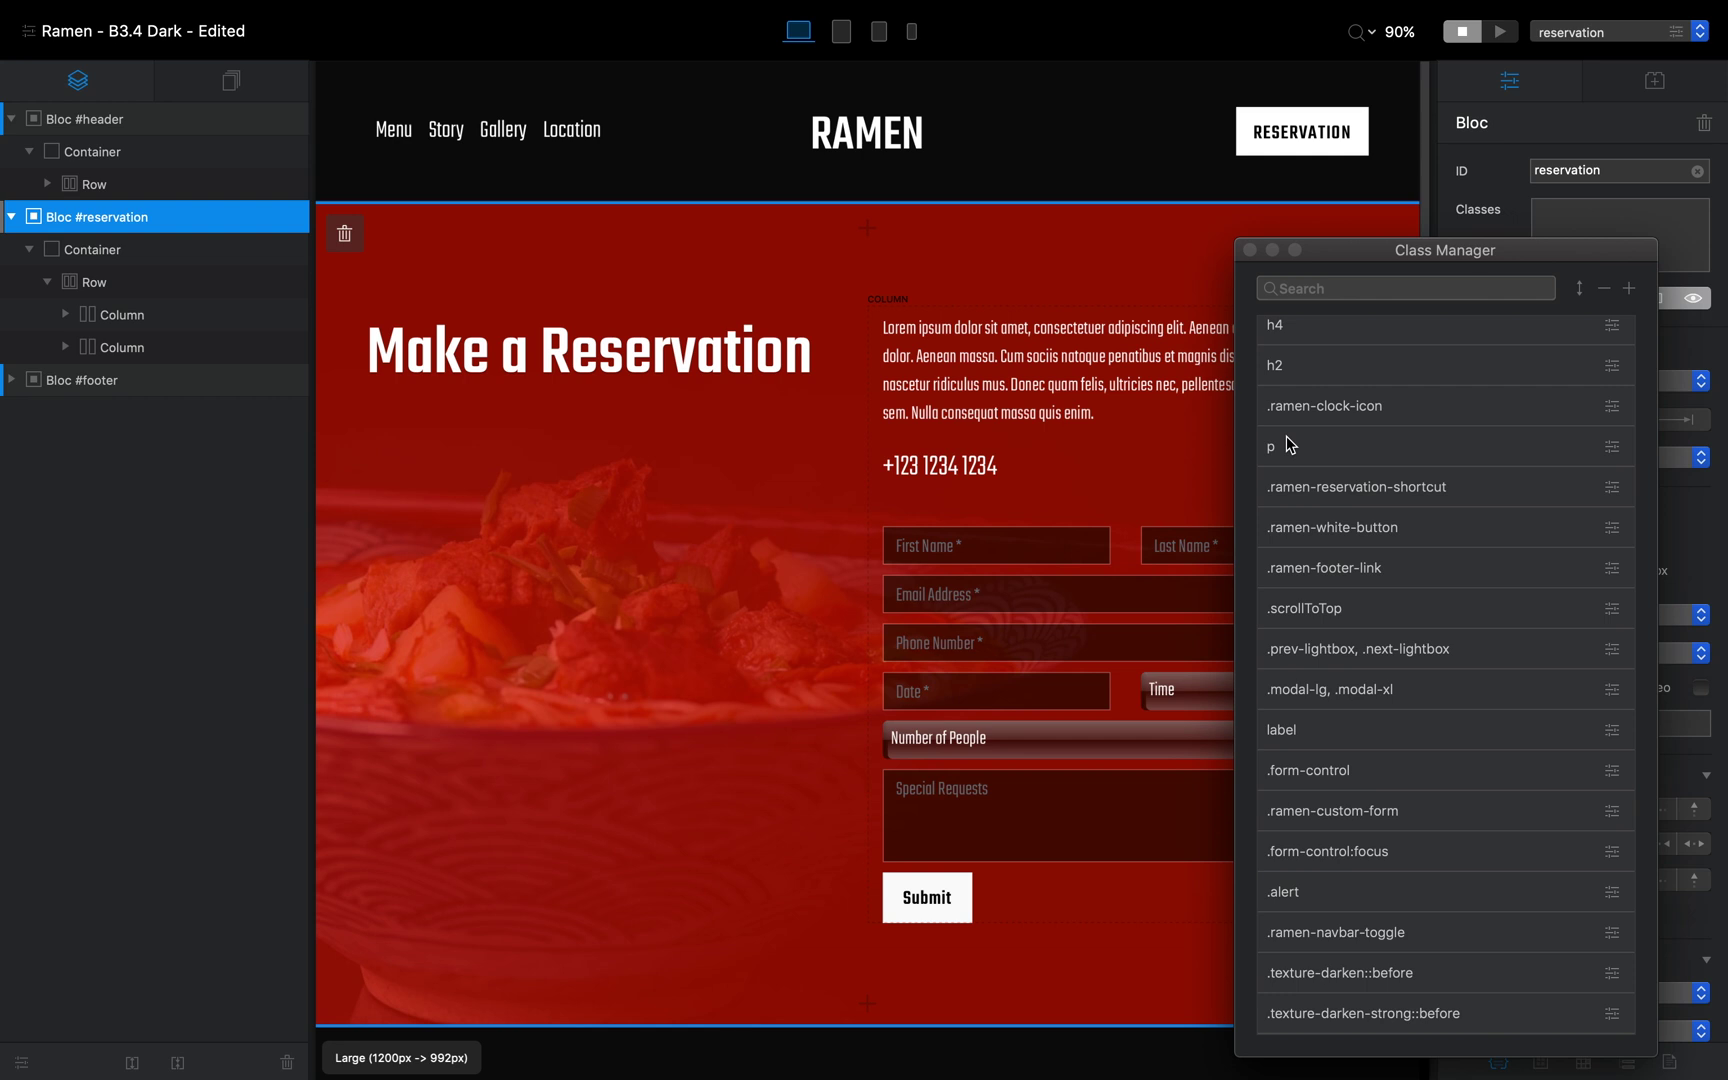
Delete the texture-darken-strong::before class, close the Class Manager, and return to the gallery page
{"action": "scroll", "coordinate": [1380, 580], "scroll_direction": "down", "scroll_amount": 2}
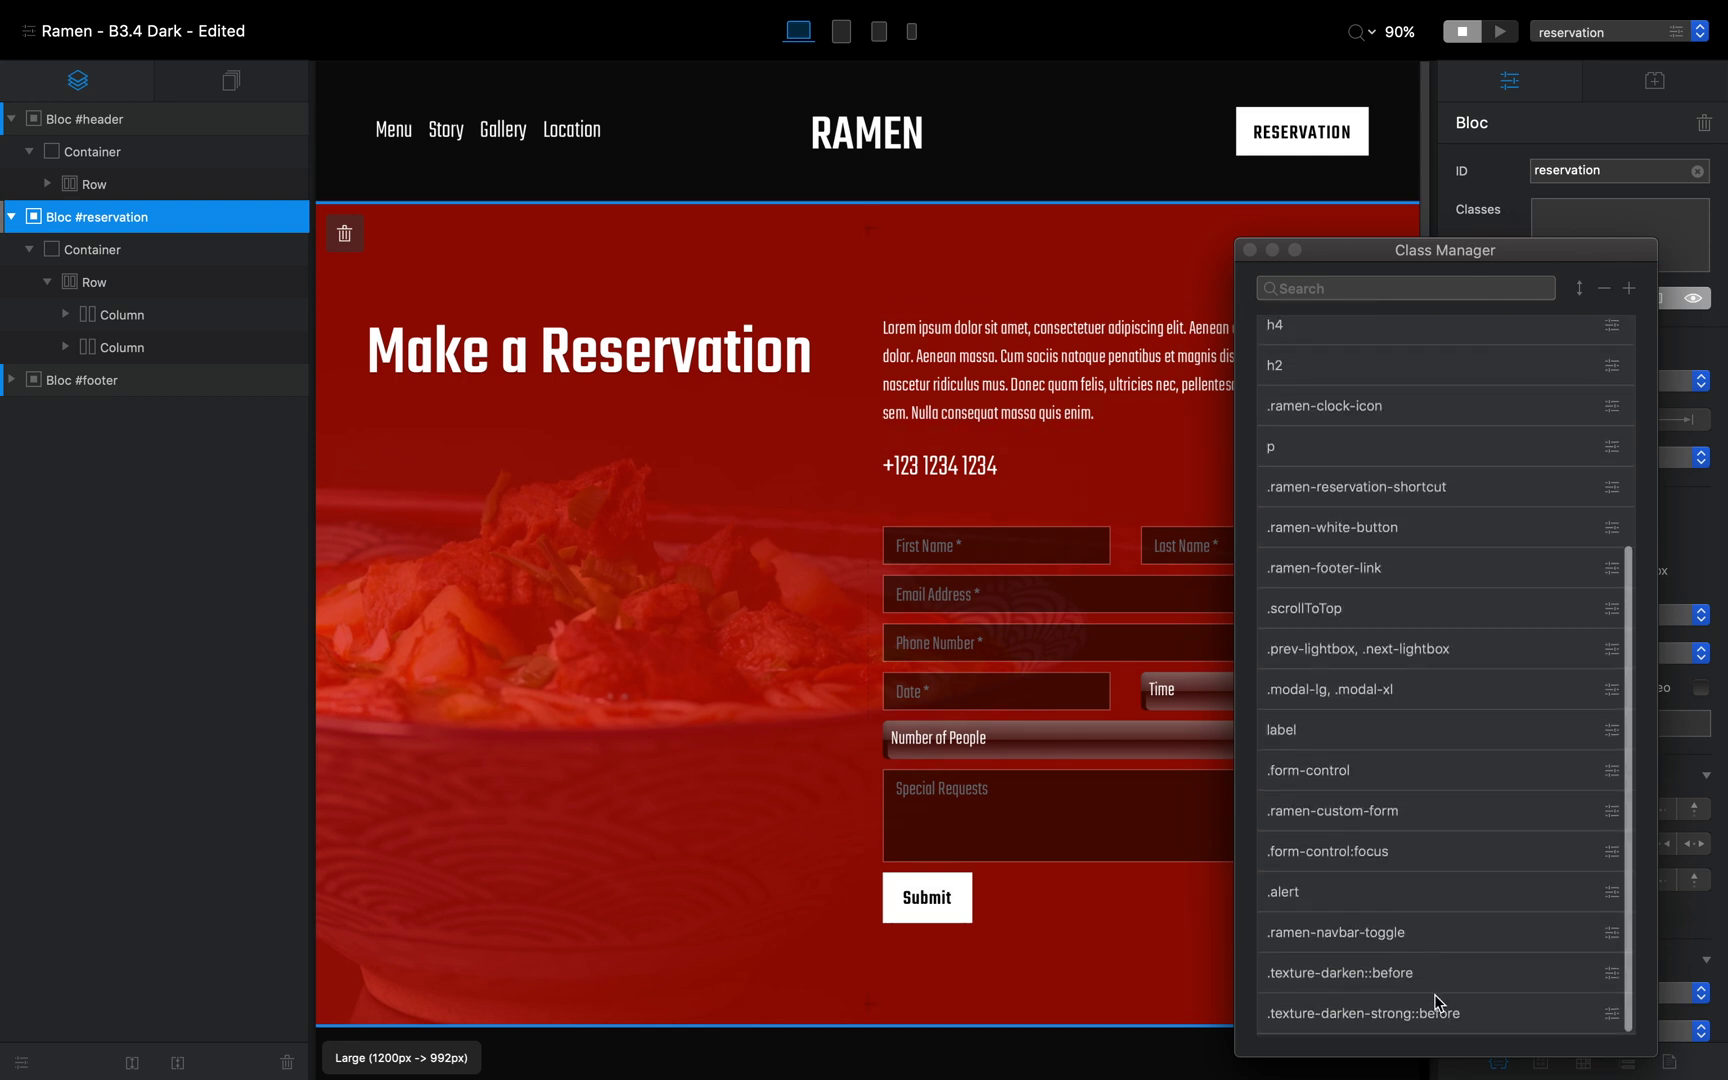
{"action": "left_click", "coordinate": [1463, 1013]}
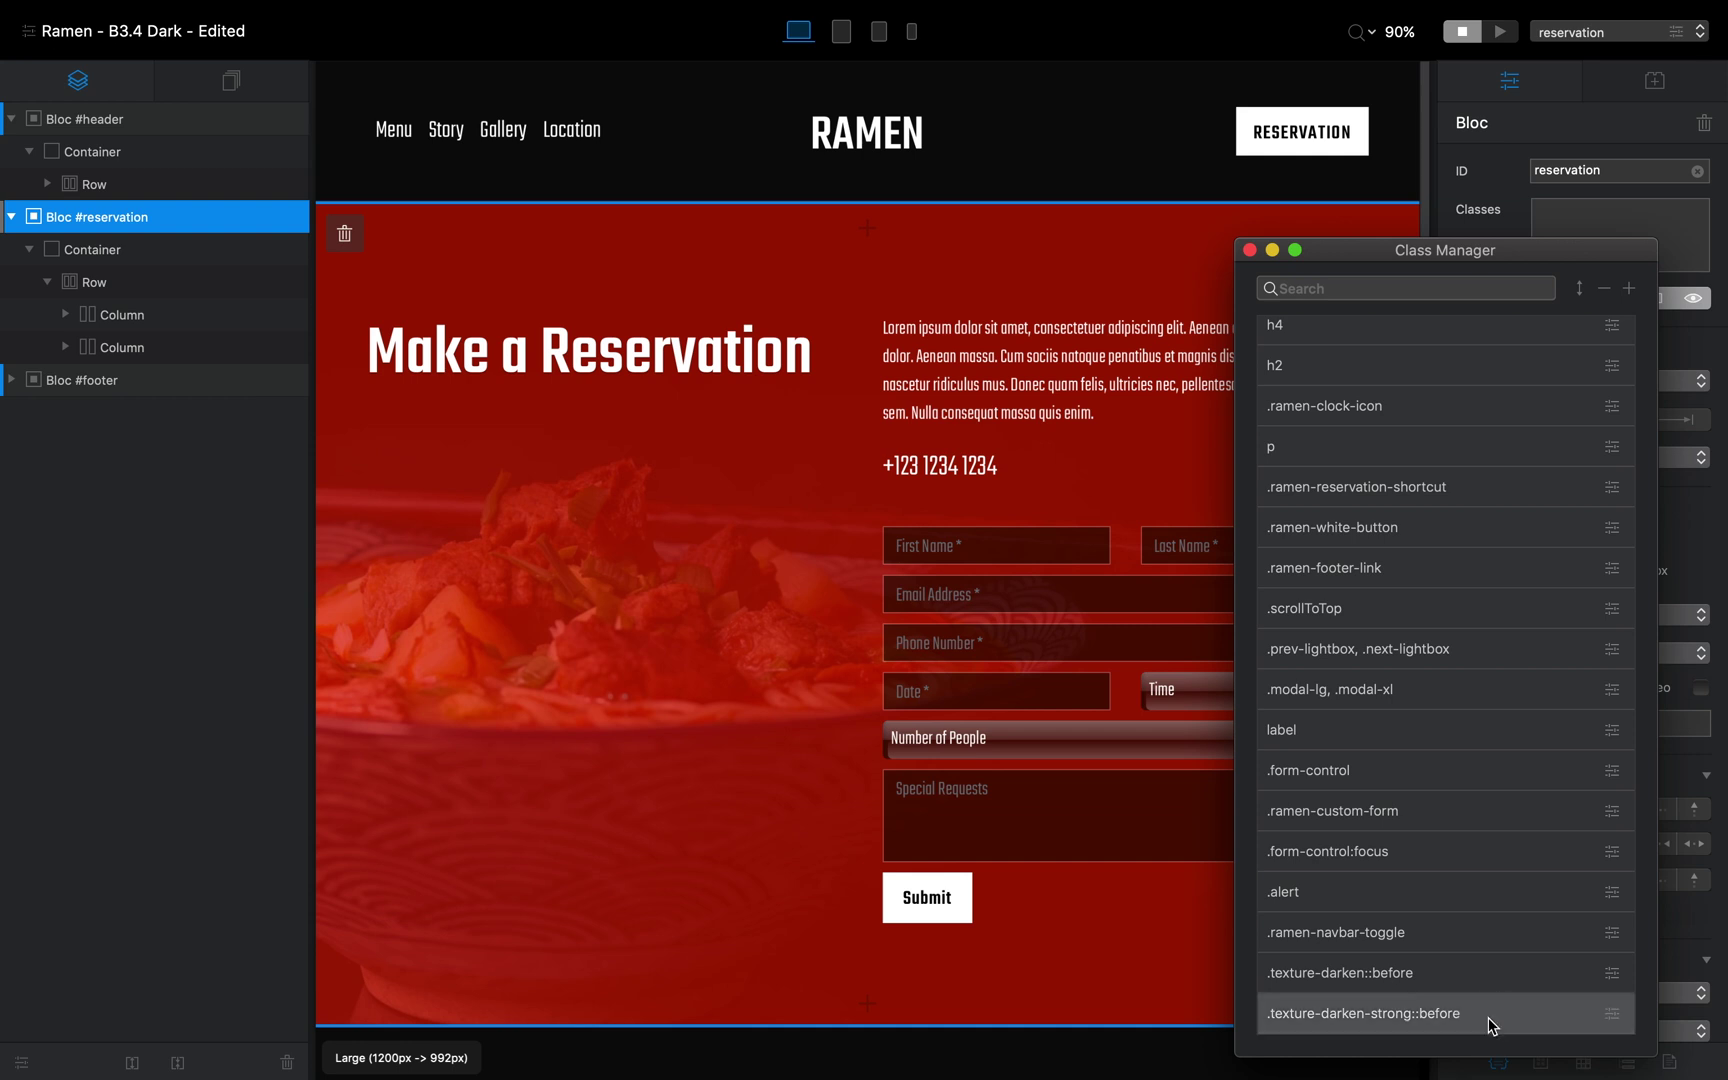
{"action": "left_click", "coordinate": [1604, 291]}
{"action": "left_click", "coordinate": [1057, 384]}
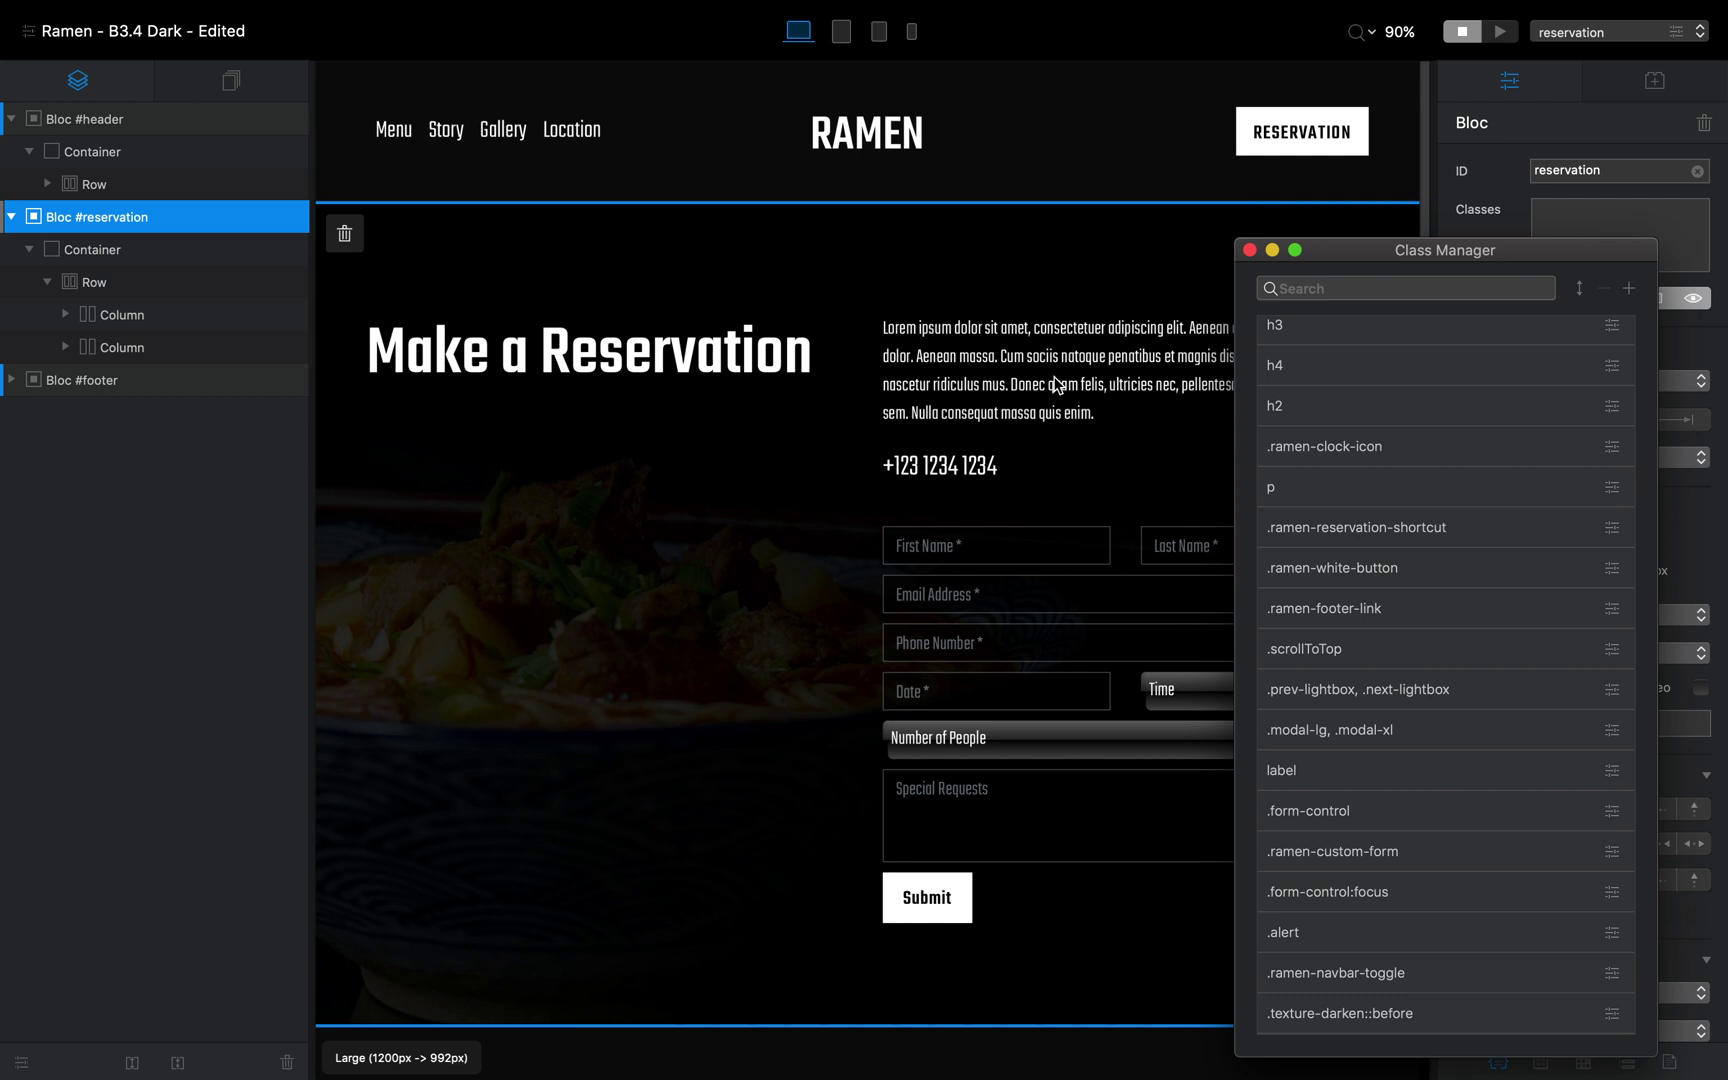
{"action": "left_click", "coordinate": [1249, 251]}
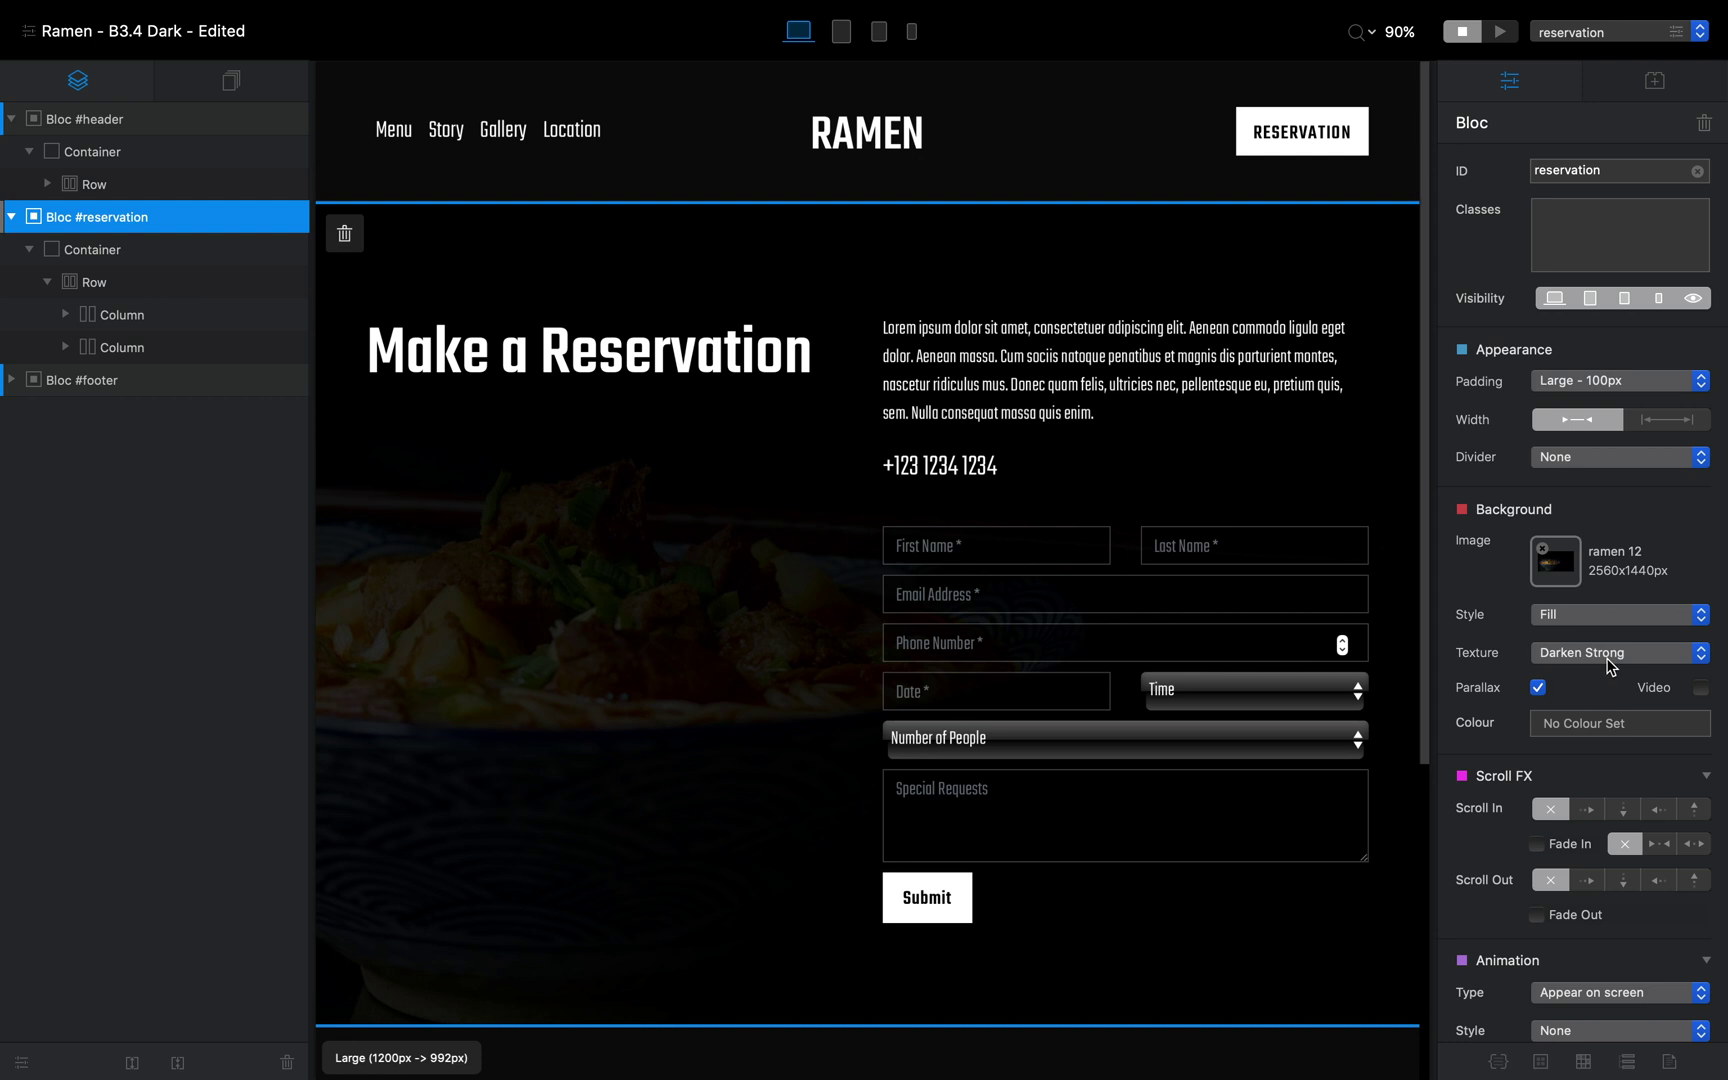
{"action": "left_click", "coordinate": [1608, 658]}
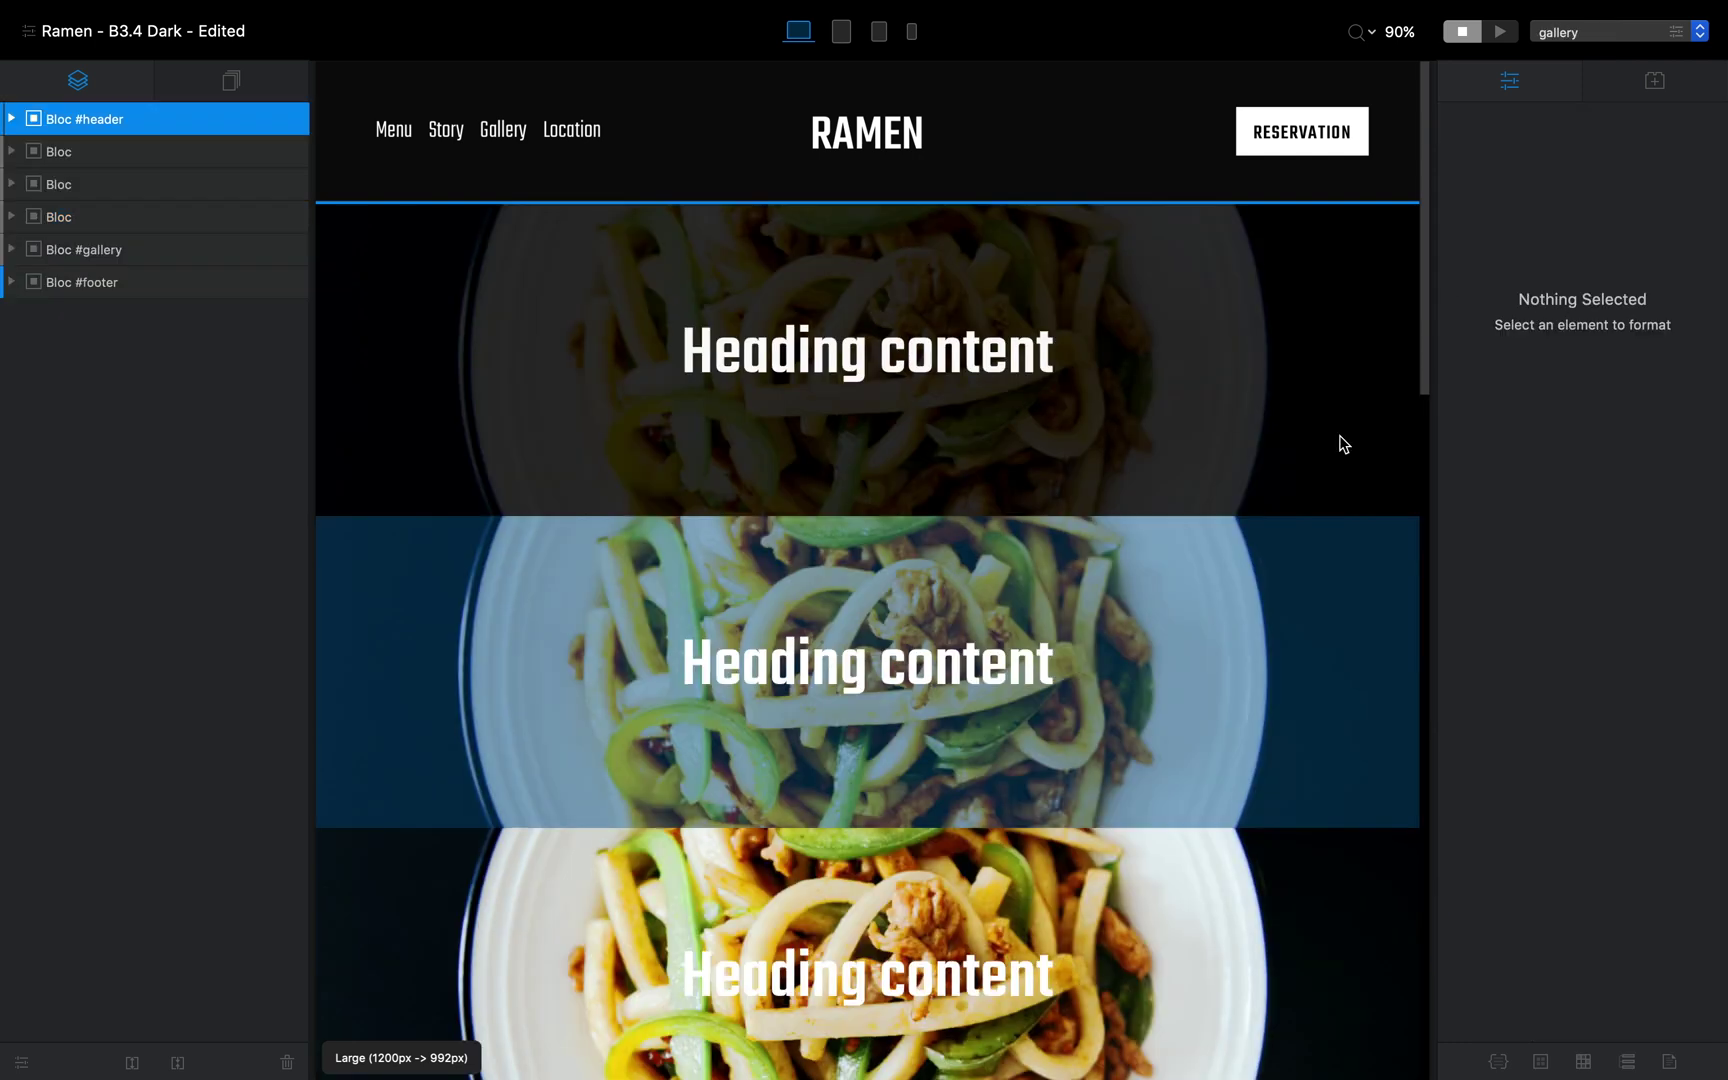